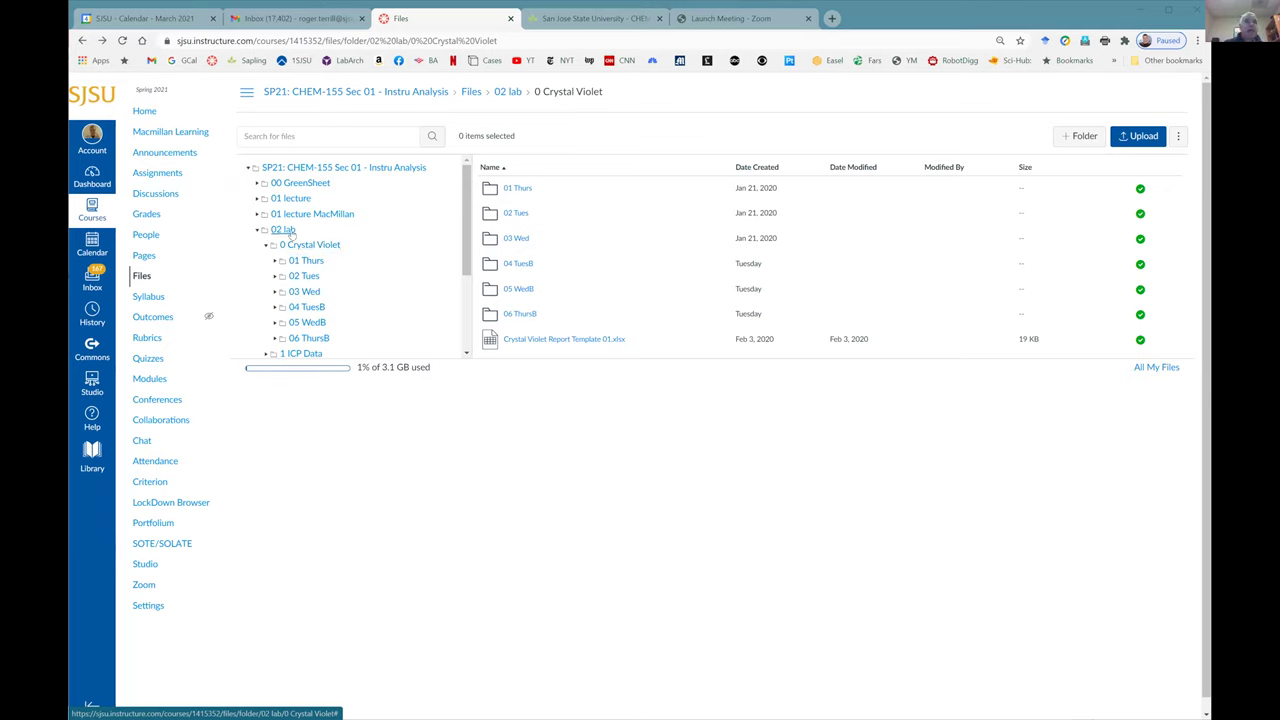
Download Van cv.csv from the 03 Wed subfolder of 0 Crystal Violet and save it in the local 2021 folder.
{"action": "left_click", "coordinate": [143, 278]}
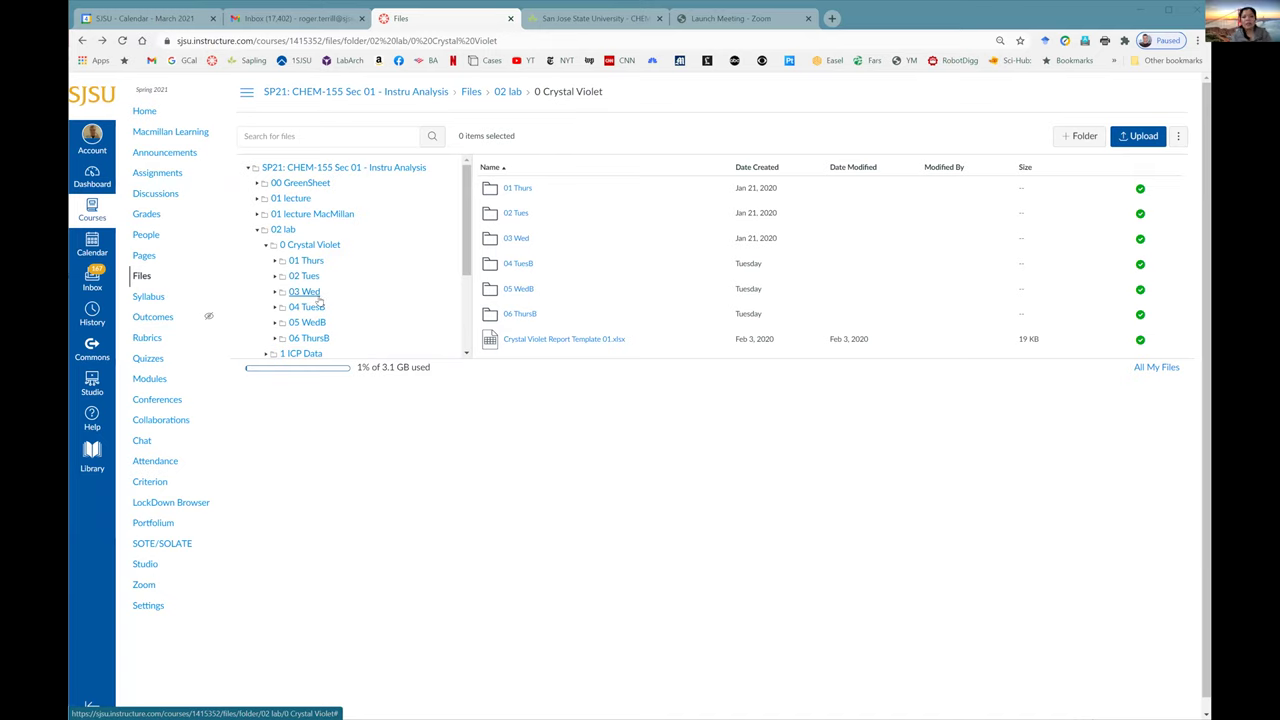
{"action": "left_click", "coordinate": [305, 292]}
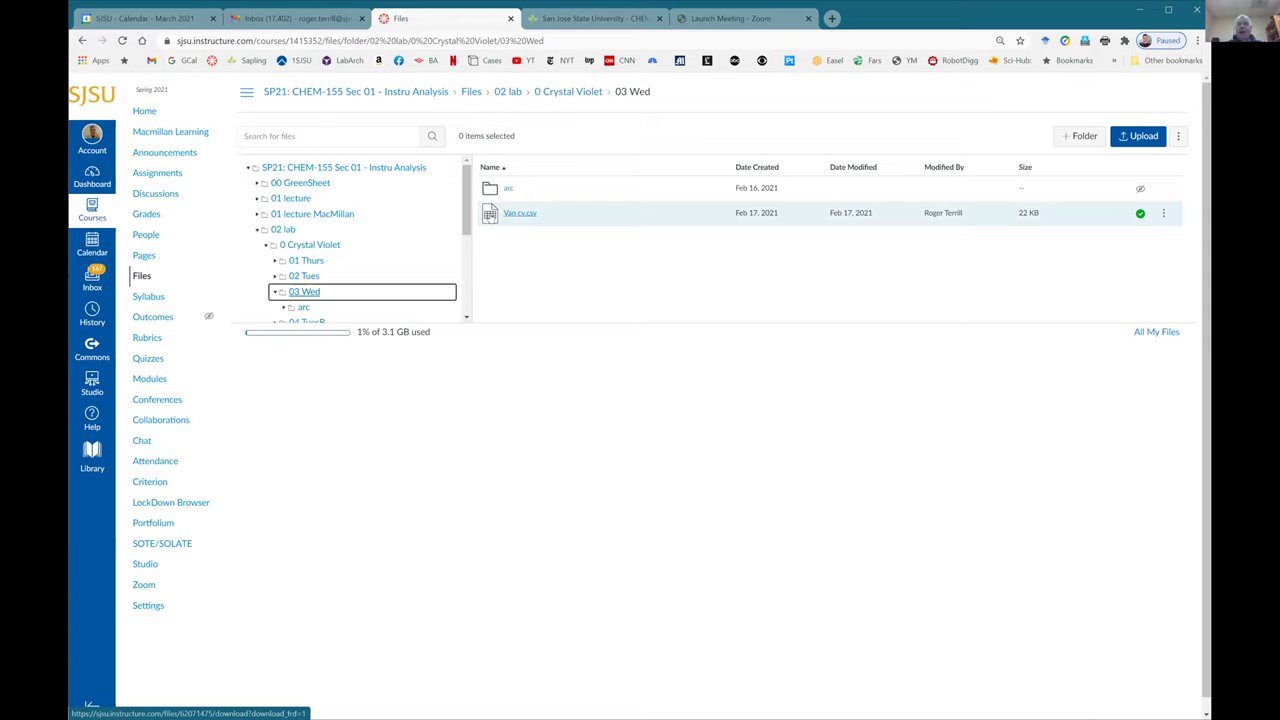
{"action": "left_click", "coordinate": [1164, 214]}
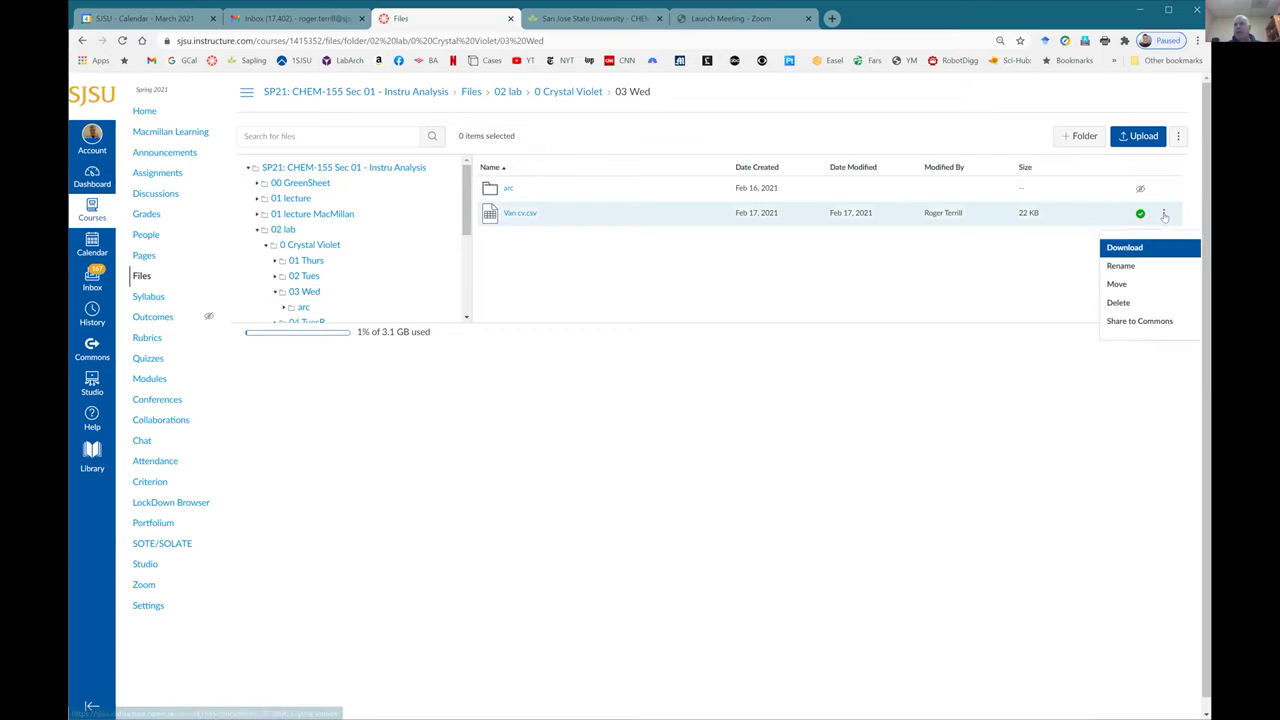
{"action": "left_click", "coordinate": [1120, 247]}
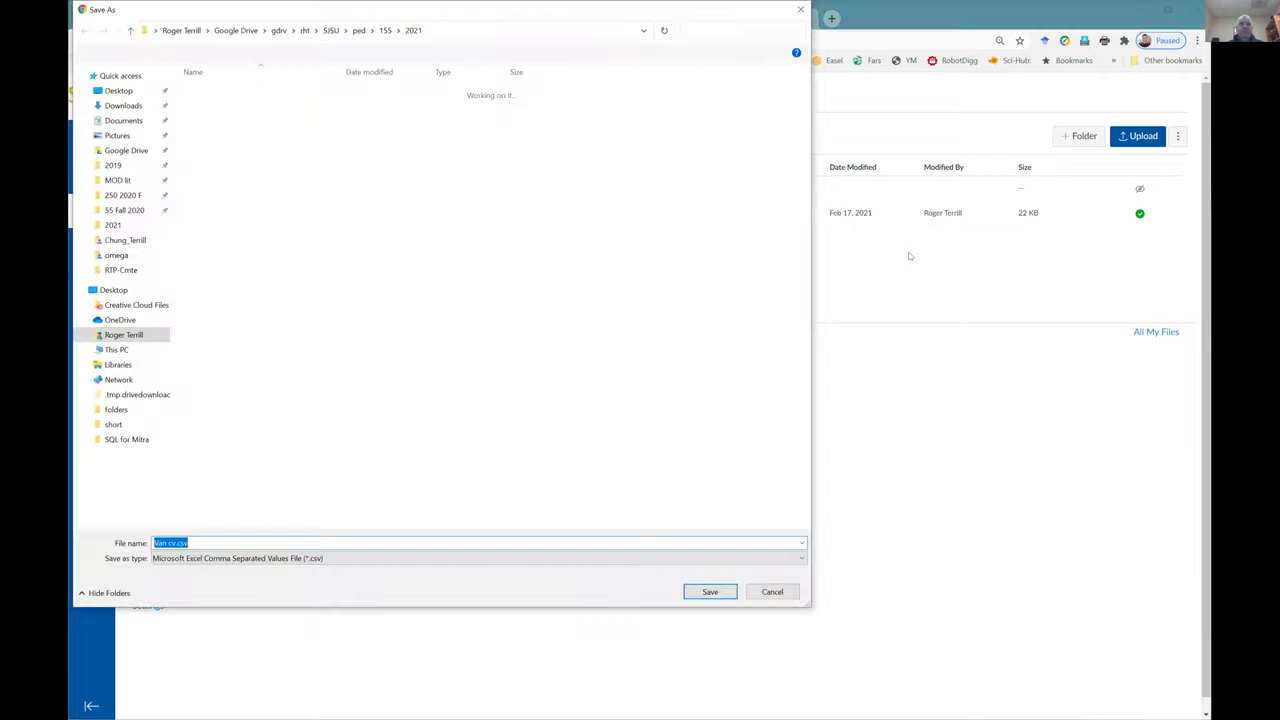
{"action": "left_click", "coordinate": [710, 592]}
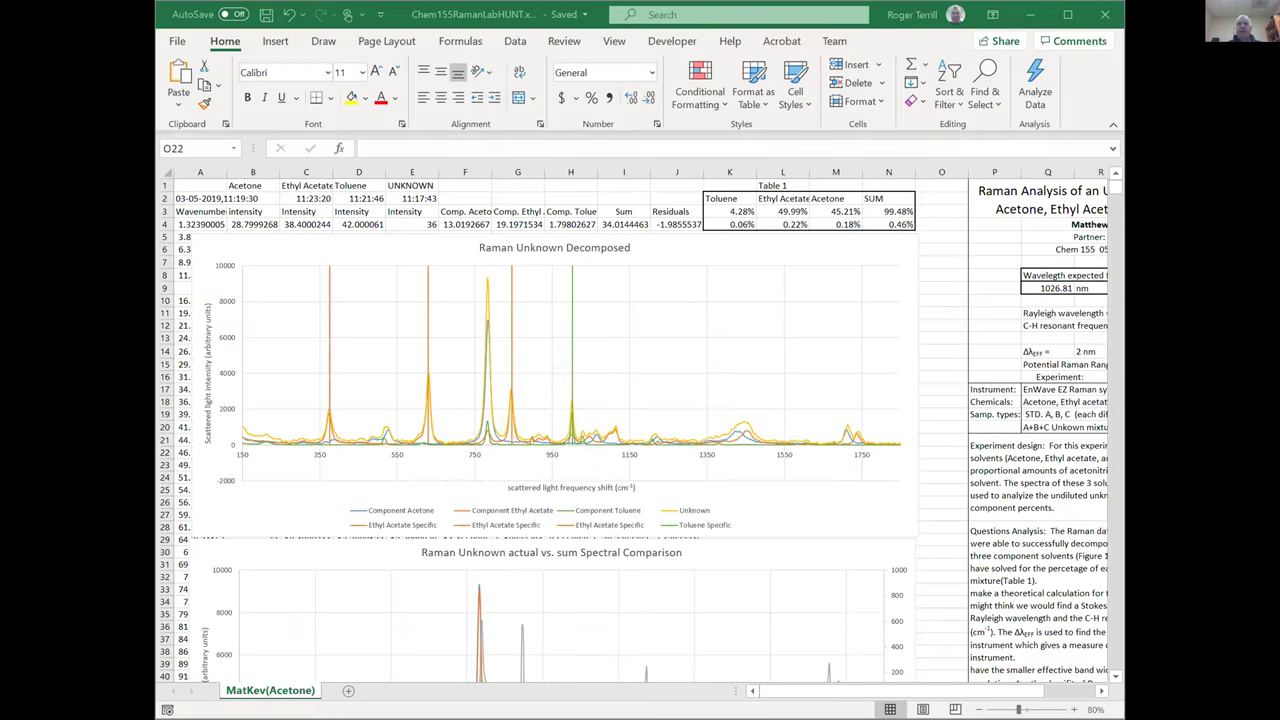
Switch to Excel and bring up the page for opening an existing workbook.
{"action": "left_click", "coordinate": [457, 13]}
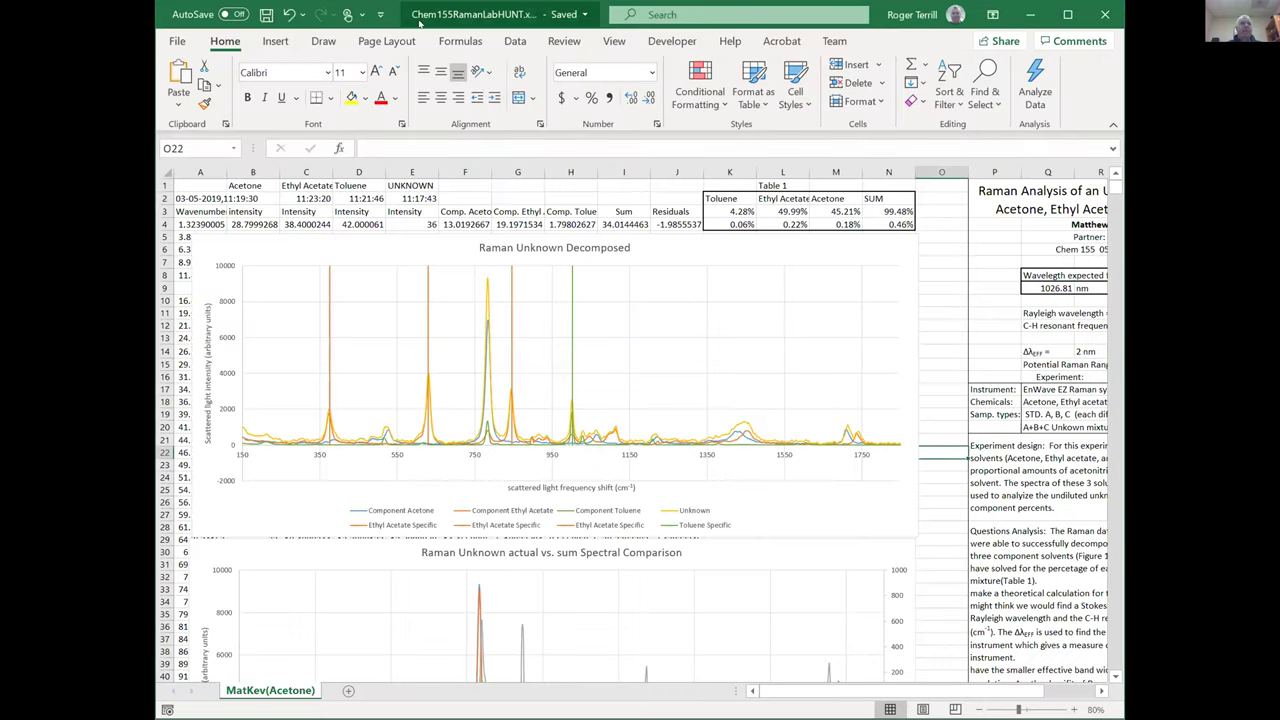
{"action": "left_click", "coordinate": [176, 41]}
{"action": "left_click", "coordinate": [199, 157]}
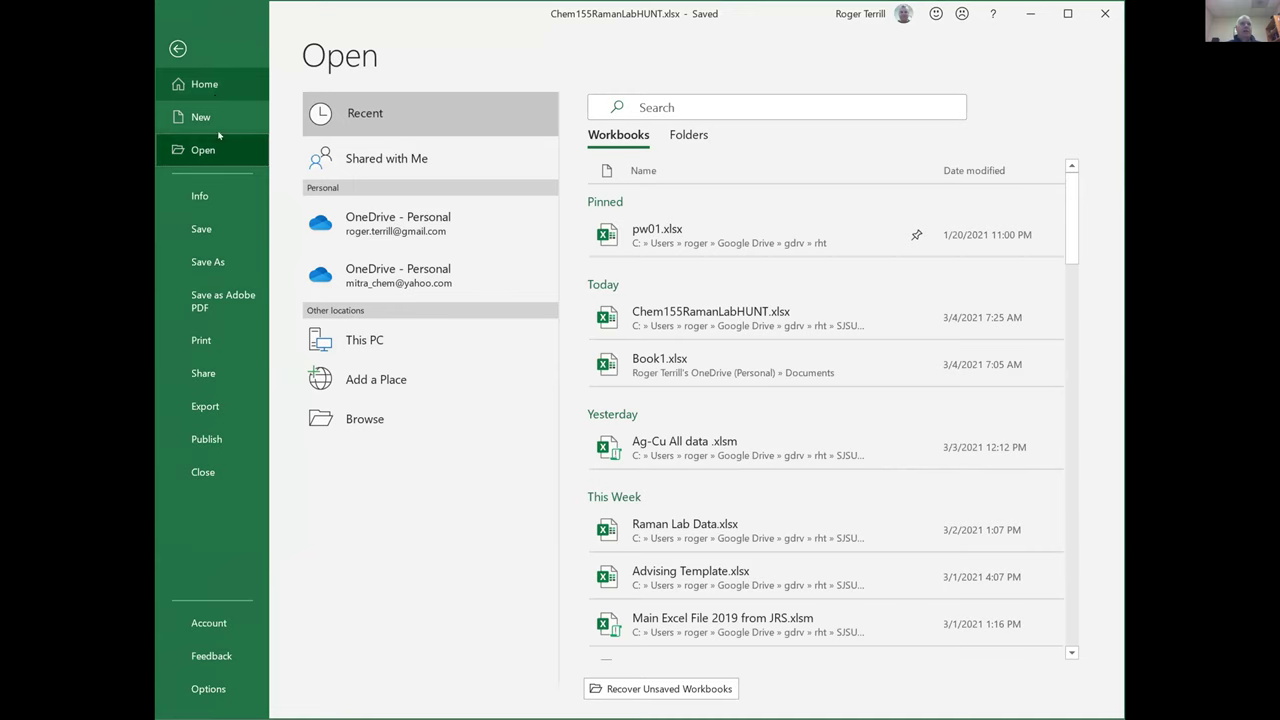
{"action": "left_click", "coordinate": [365, 419]}
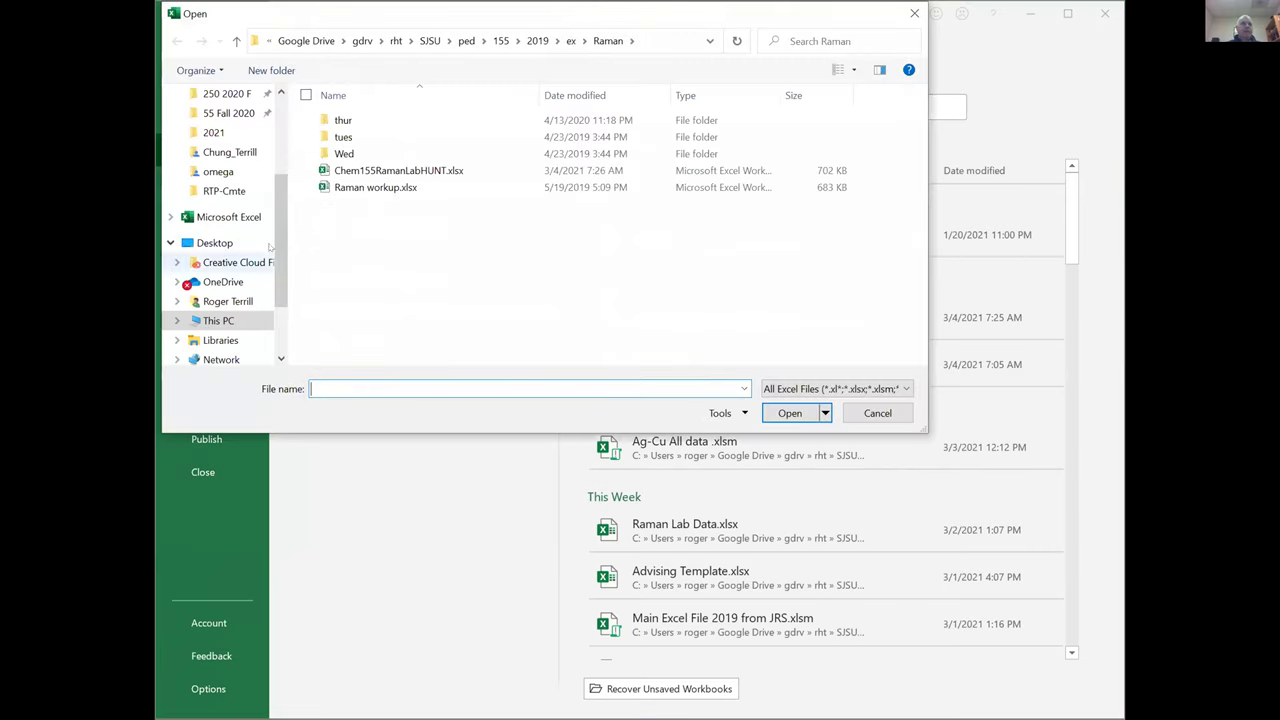
{"action": "left_click_drag", "start_coordinate": [277, 224], "coordinate": [281, 127]}
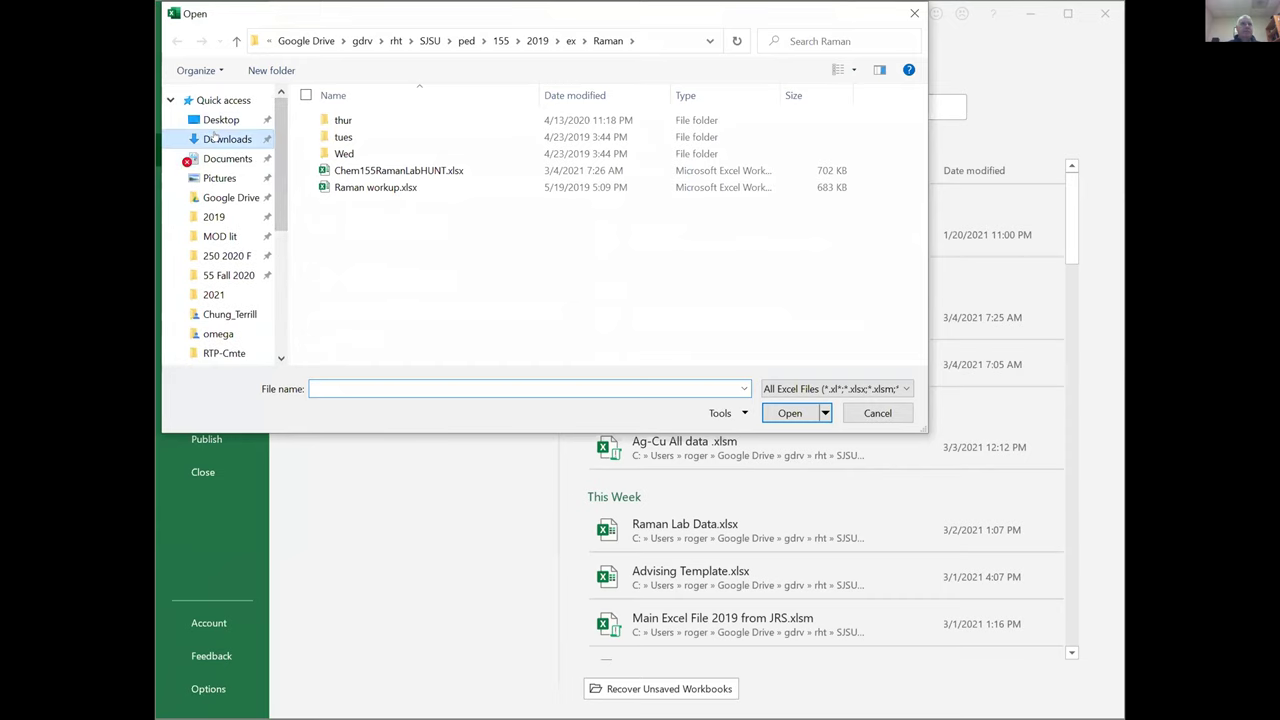
{"action": "left_click", "coordinate": [214, 135]}
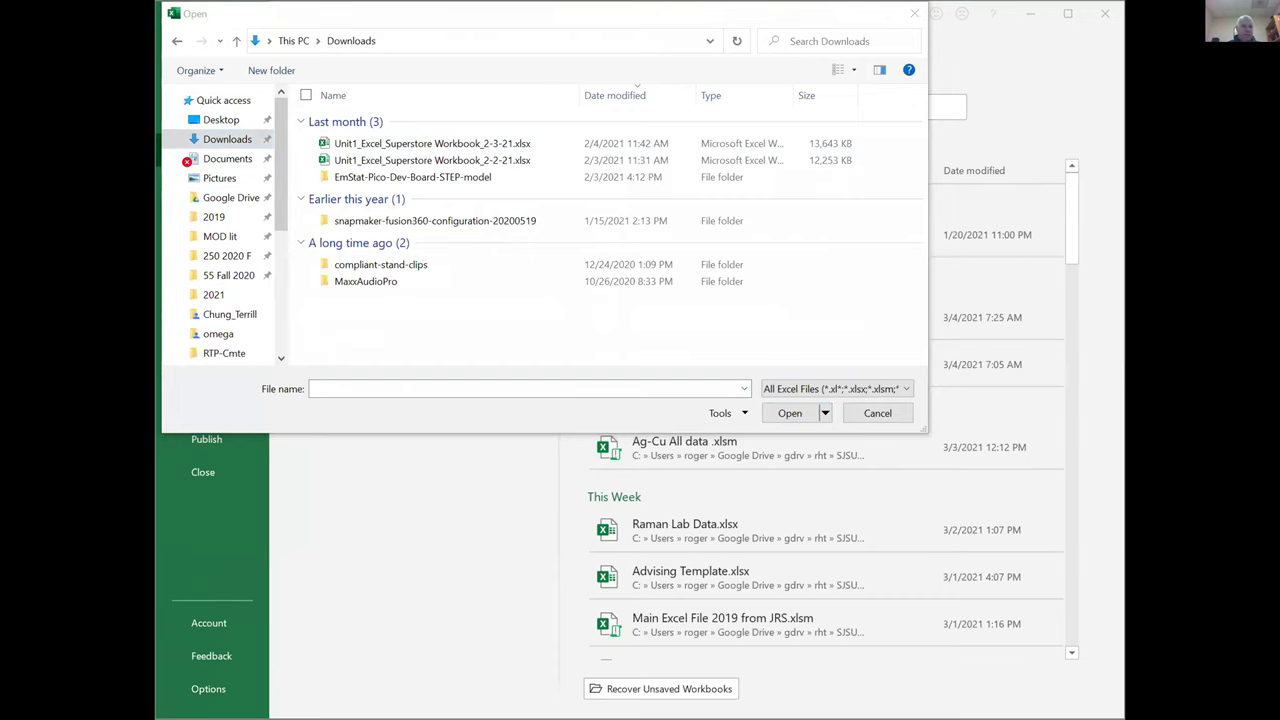
{"action": "scroll", "coordinate": [225, 230], "scroll_direction": "down", "scroll_amount": 3}
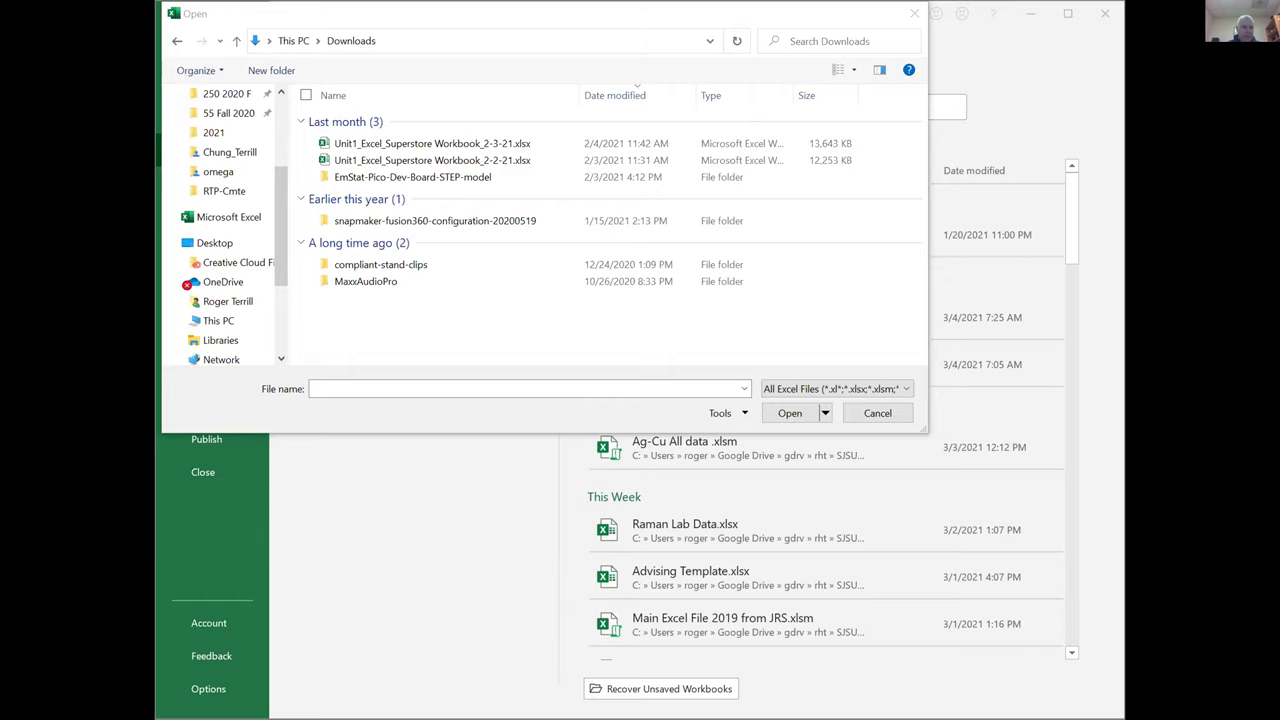
{"action": "left_click", "coordinate": [332, 549]}
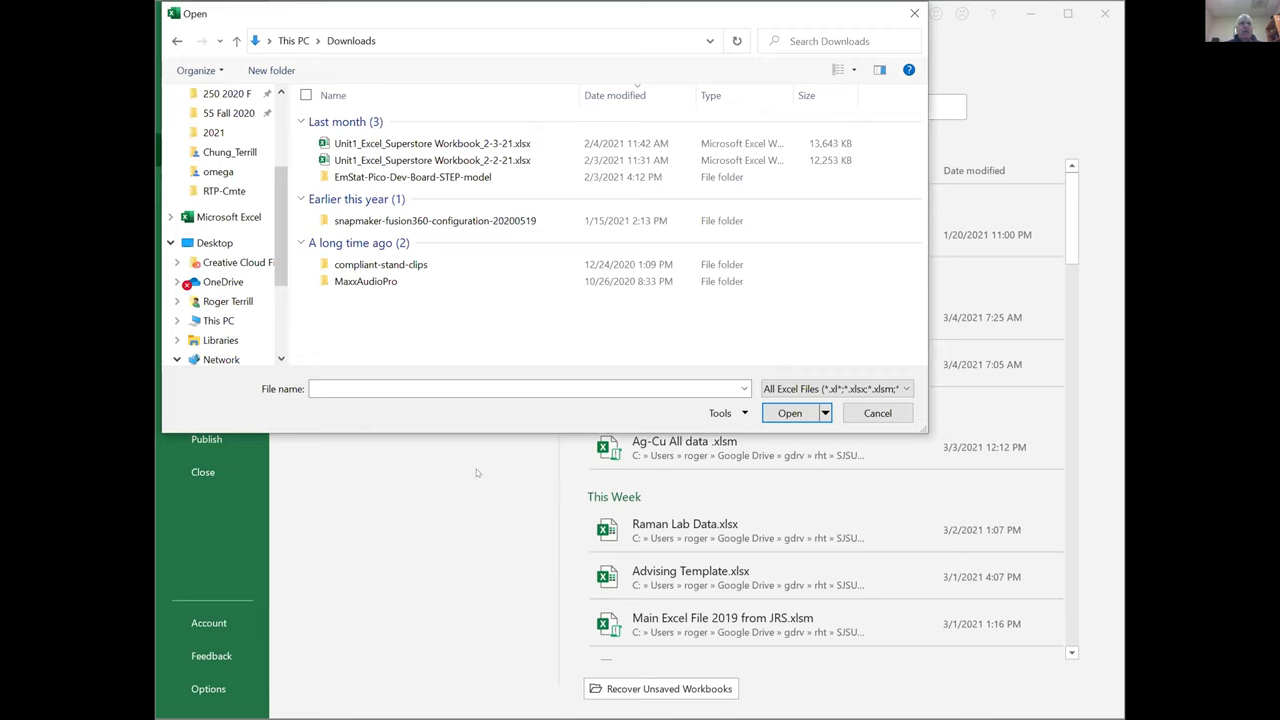
{"action": "left_click", "coordinate": [236, 134]}
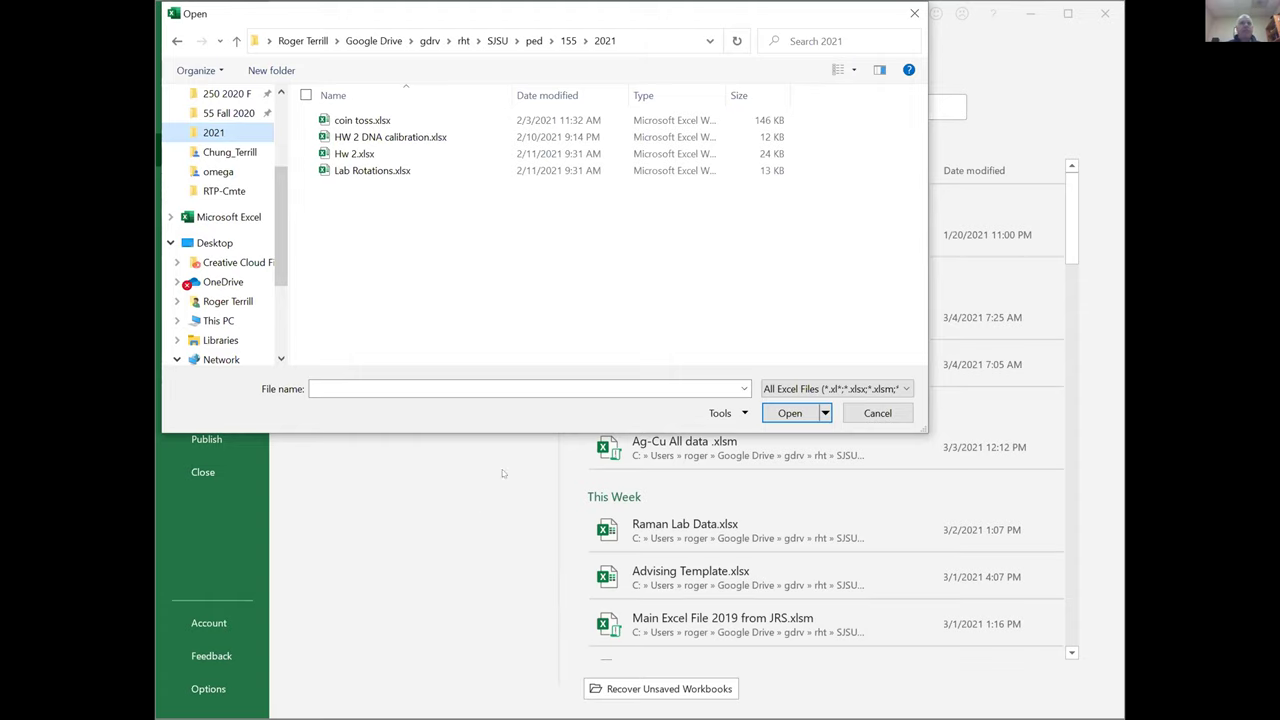
{"action": "left_click", "coordinate": [570, 40]}
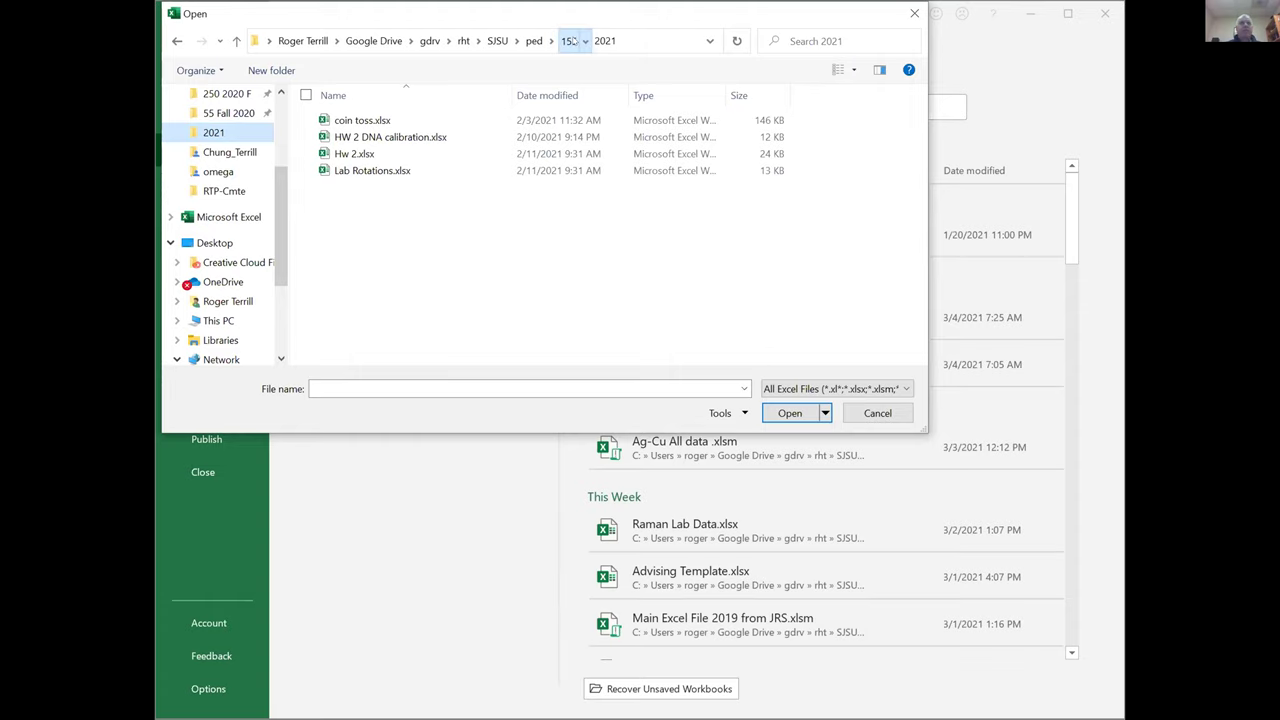
{"action": "scroll", "coordinate": [493, 309], "scroll_direction": "down", "scroll_amount": 1}
{"action": "left_click", "coordinate": [373, 307]}
{"action": "double_click", "coordinate": [373, 307]}
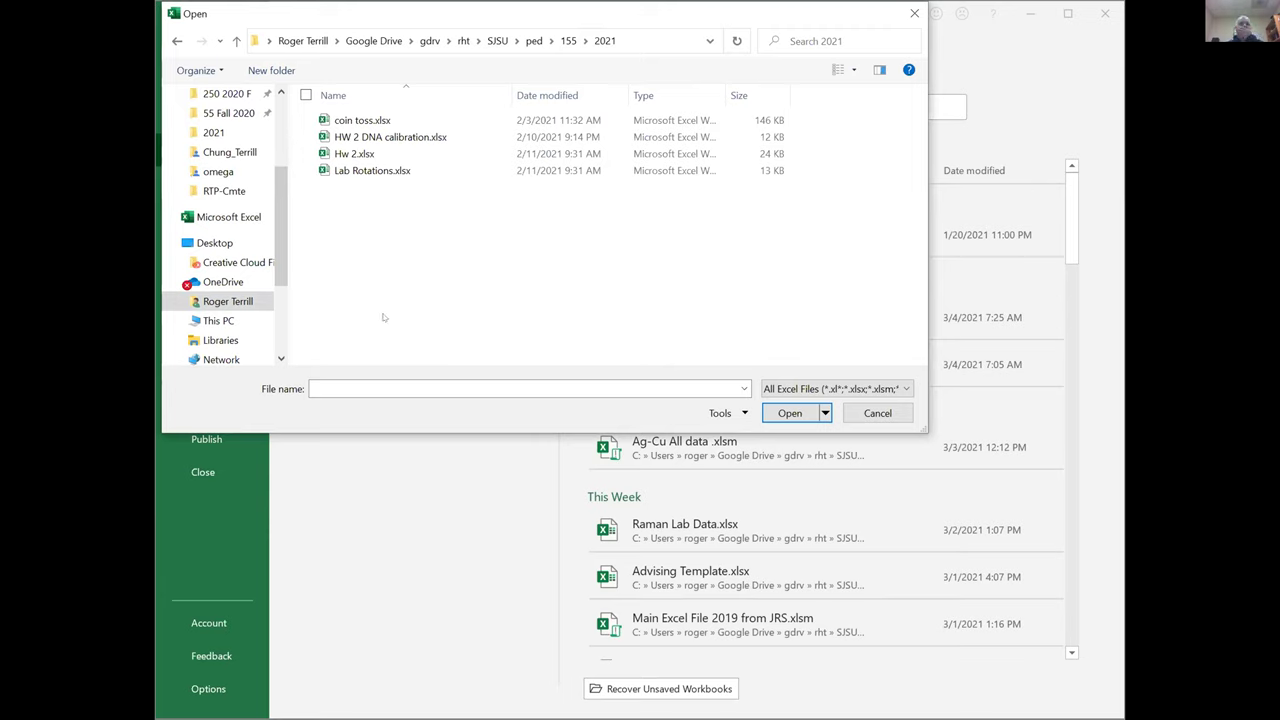
{"action": "left_click", "coordinate": [868, 415]}
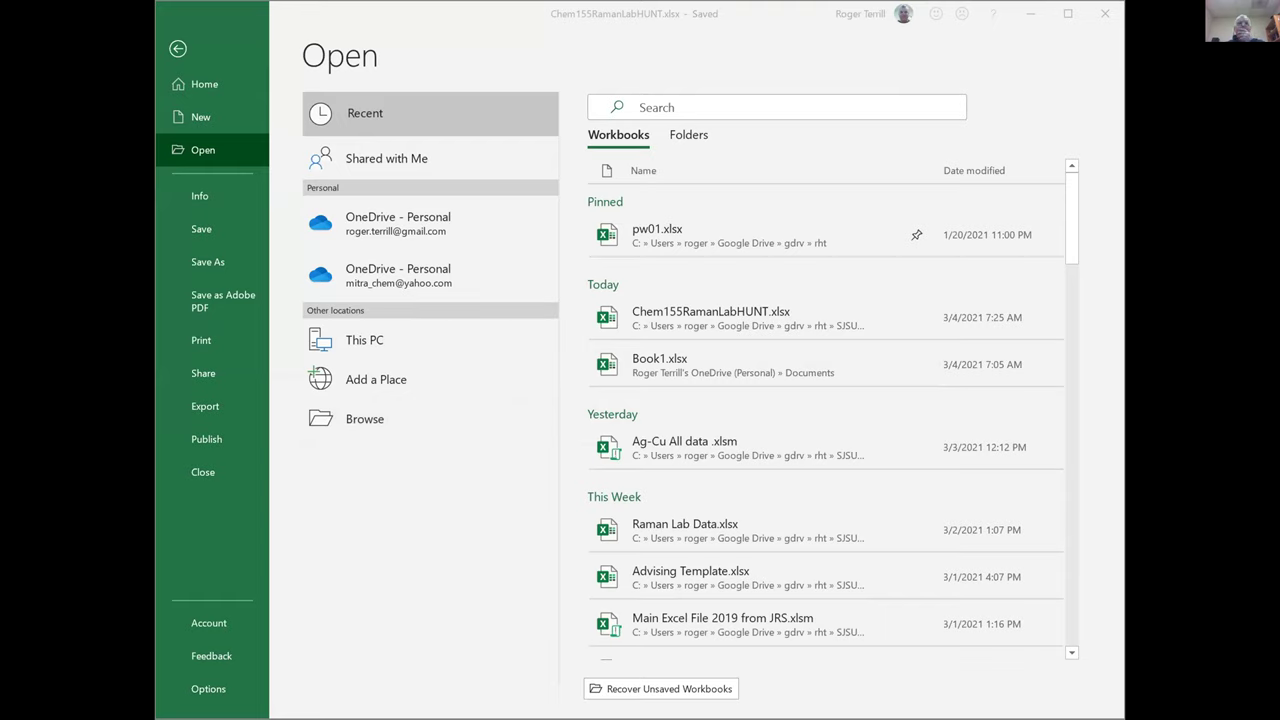
{"action": "left_click", "coordinate": [338, 514]}
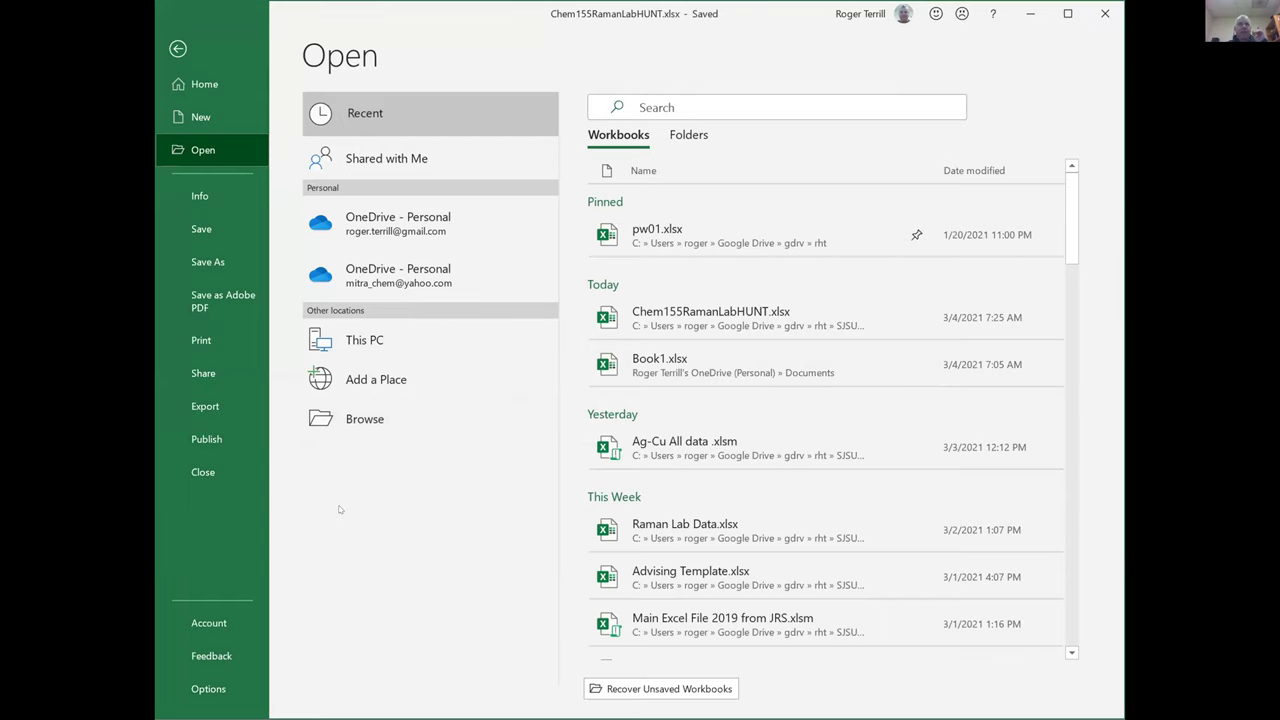
Browse for files with the filter *.csv, go to the 155 > 2021 folder, open Van cv.csv and switch to its window.
{"action": "left_click", "coordinate": [340, 419]}
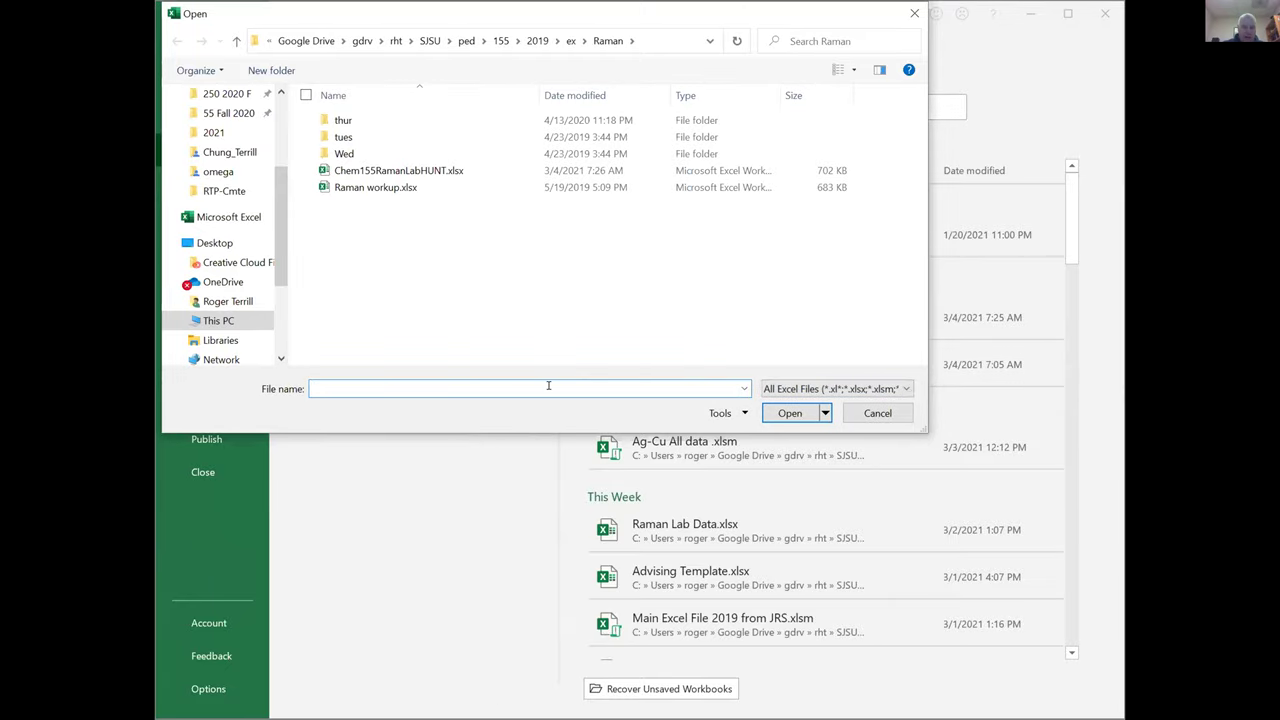
{"action": "type", "text": "*.csv"}
{"action": "key", "text": "Return"}
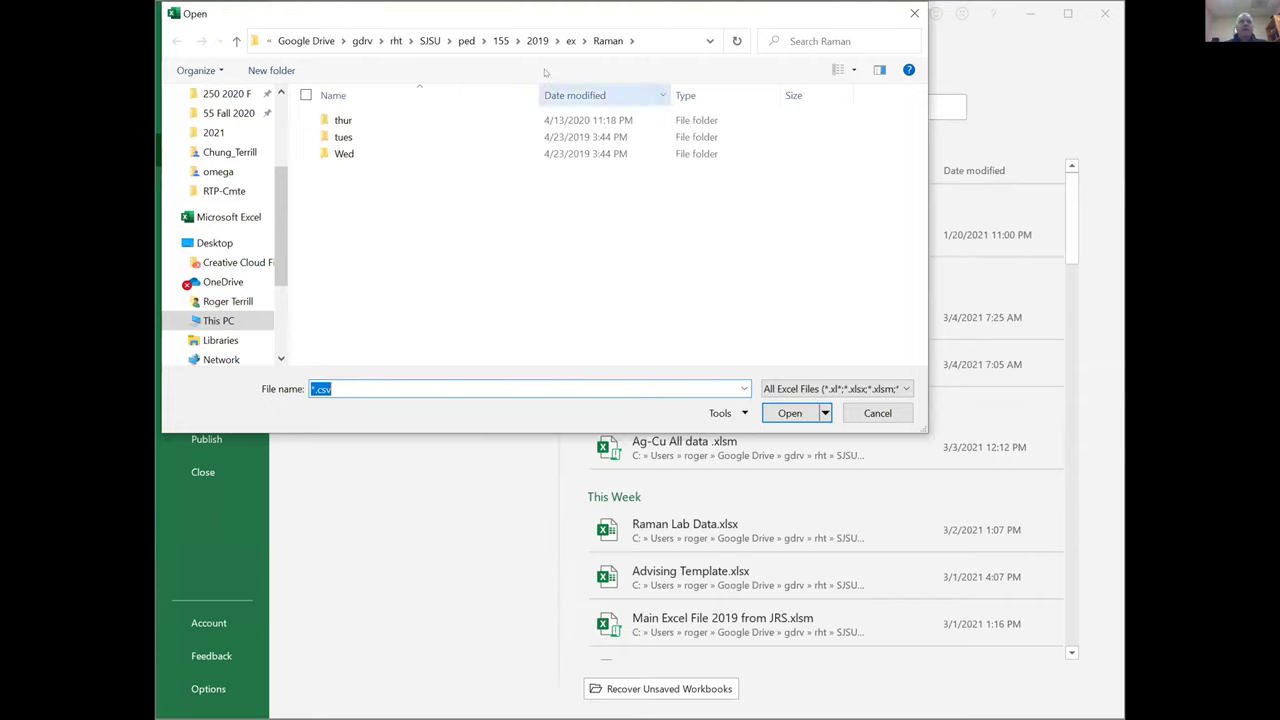
{"action": "left_click", "coordinate": [500, 41]}
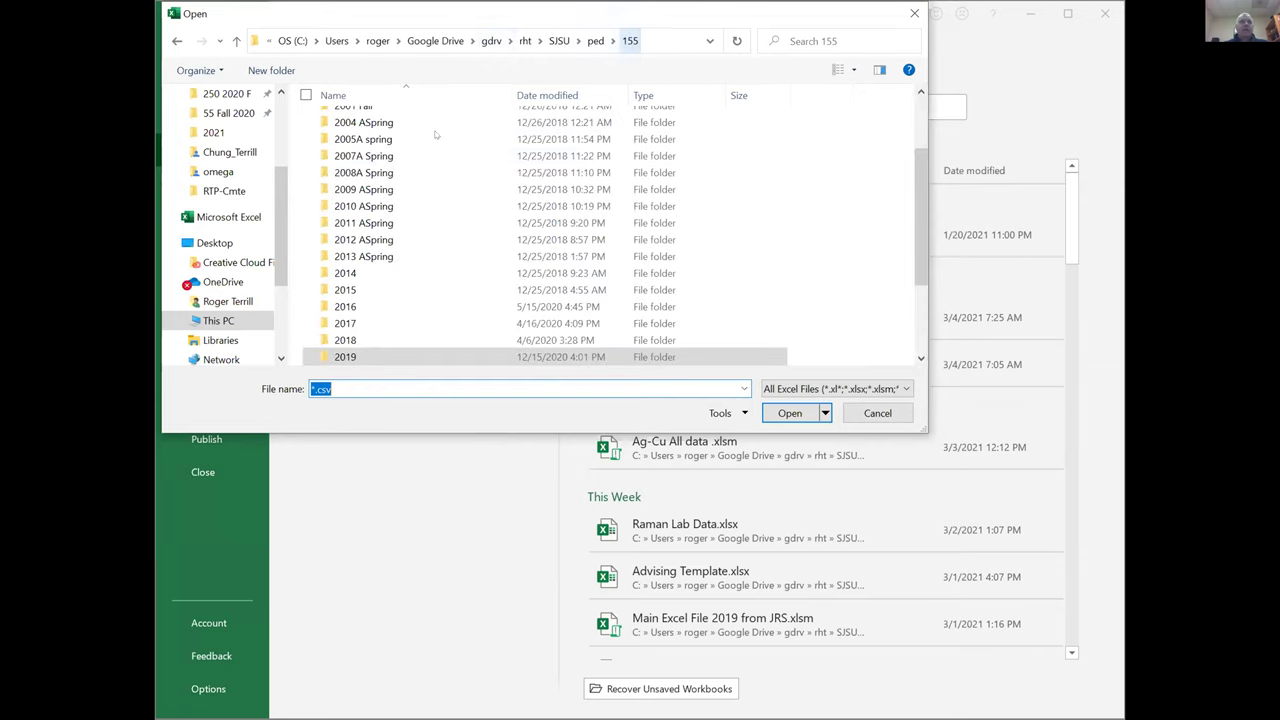
{"action": "scroll", "coordinate": [370, 350], "scroll_direction": "down", "scroll_amount": 1}
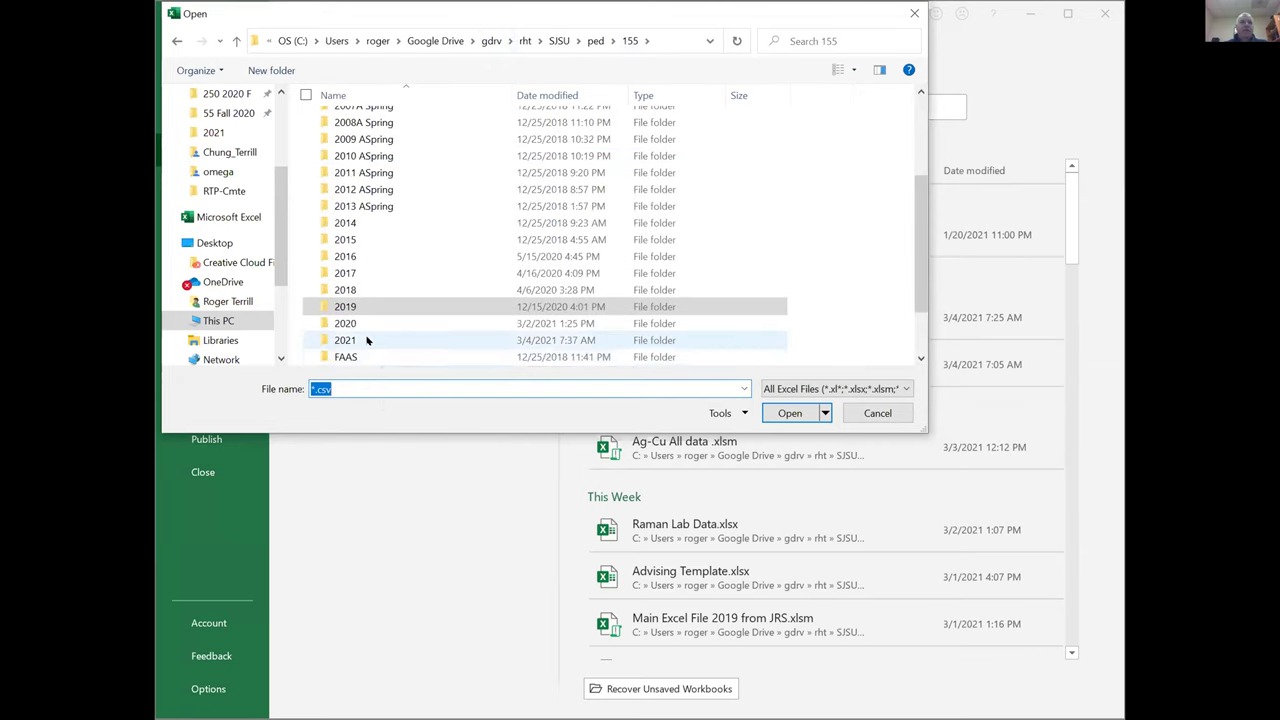
{"action": "double_click", "coordinate": [367, 341]}
{"action": "left_click", "coordinate": [337, 119]}
{"action": "left_click", "coordinate": [773, 418]}
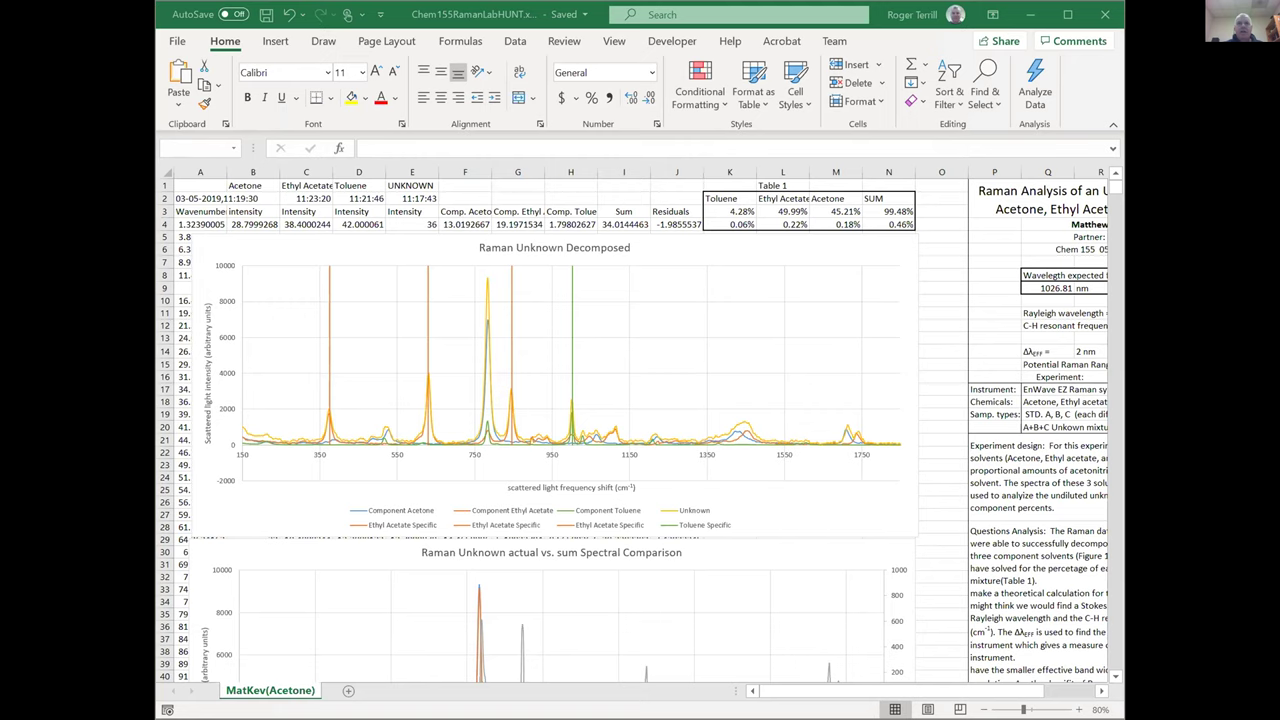
{"action": "key", "text": "alt+Tab"}
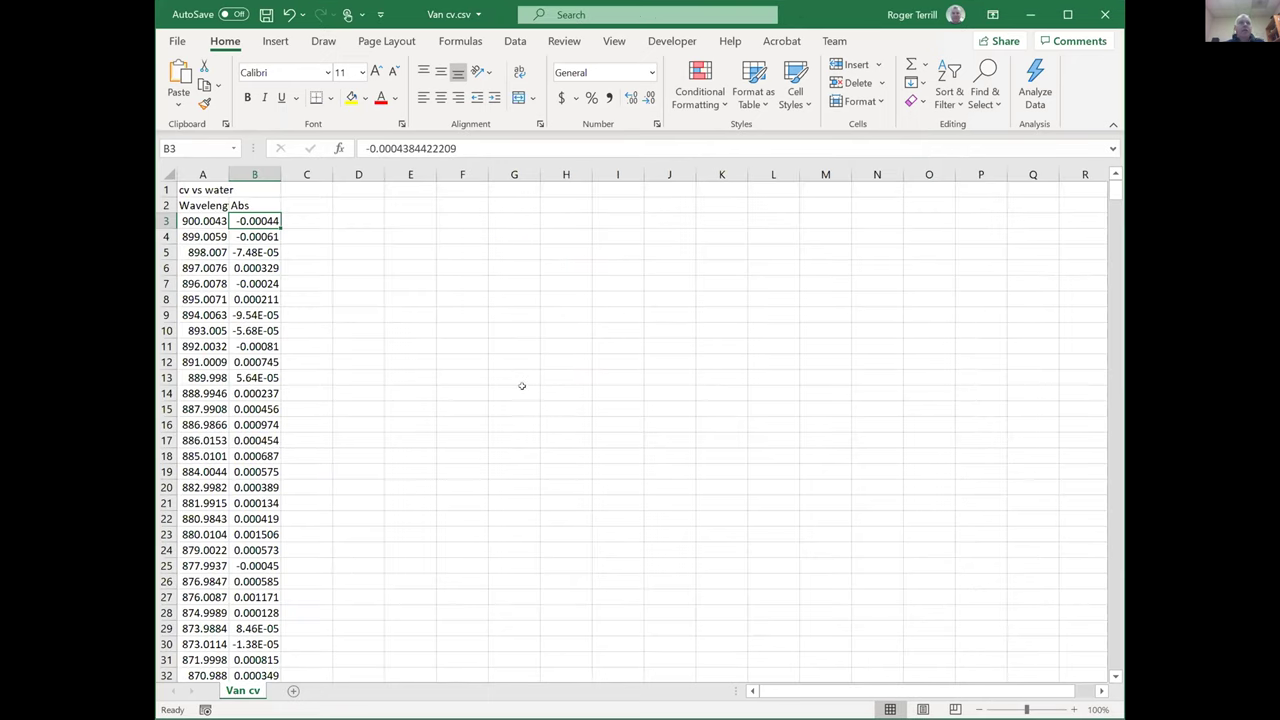
{"action": "left_click", "coordinate": [176, 41]}
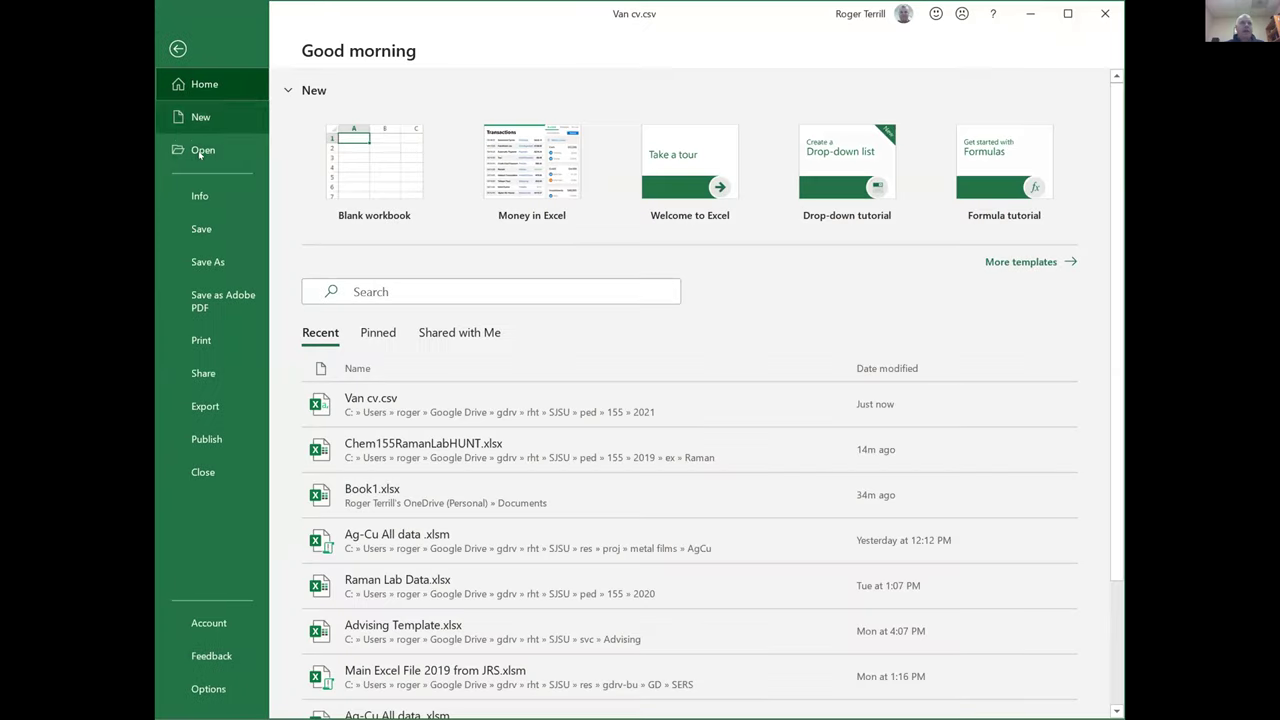
{"action": "left_click", "coordinate": [226, 148]}
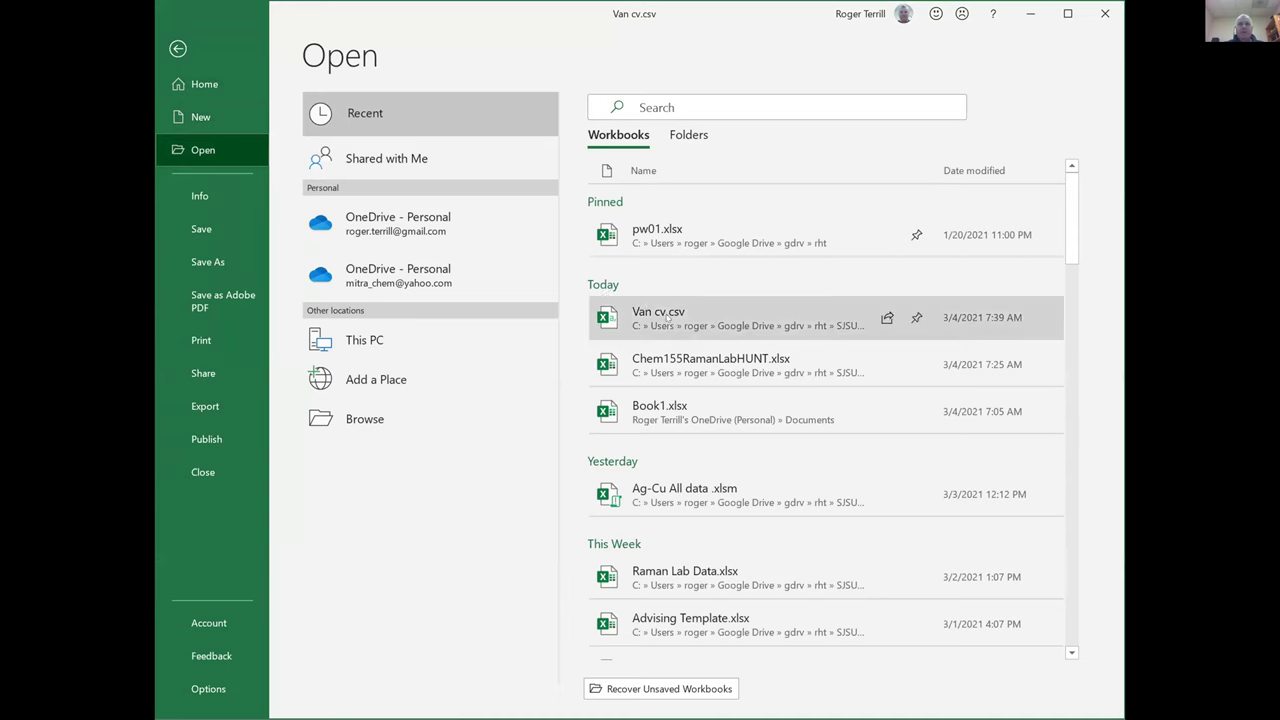
{"action": "left_click", "coordinate": [177, 48]}
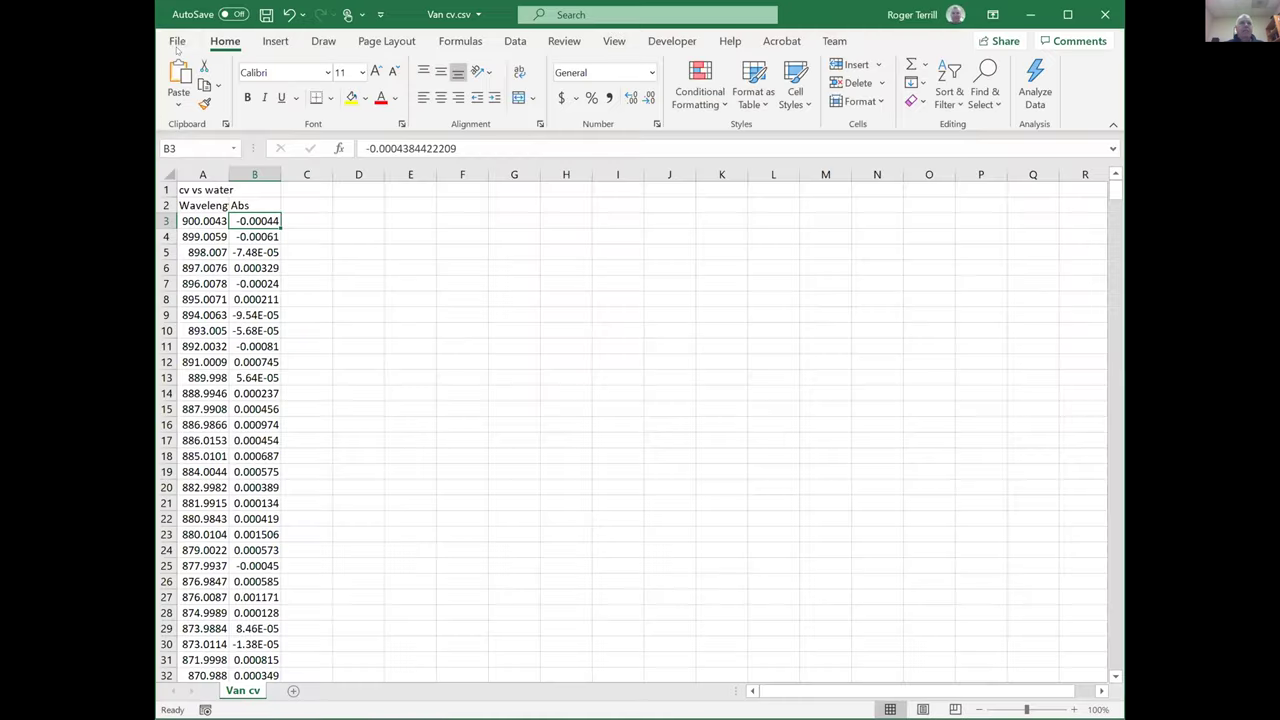
{"action": "left_click", "coordinate": [176, 41]}
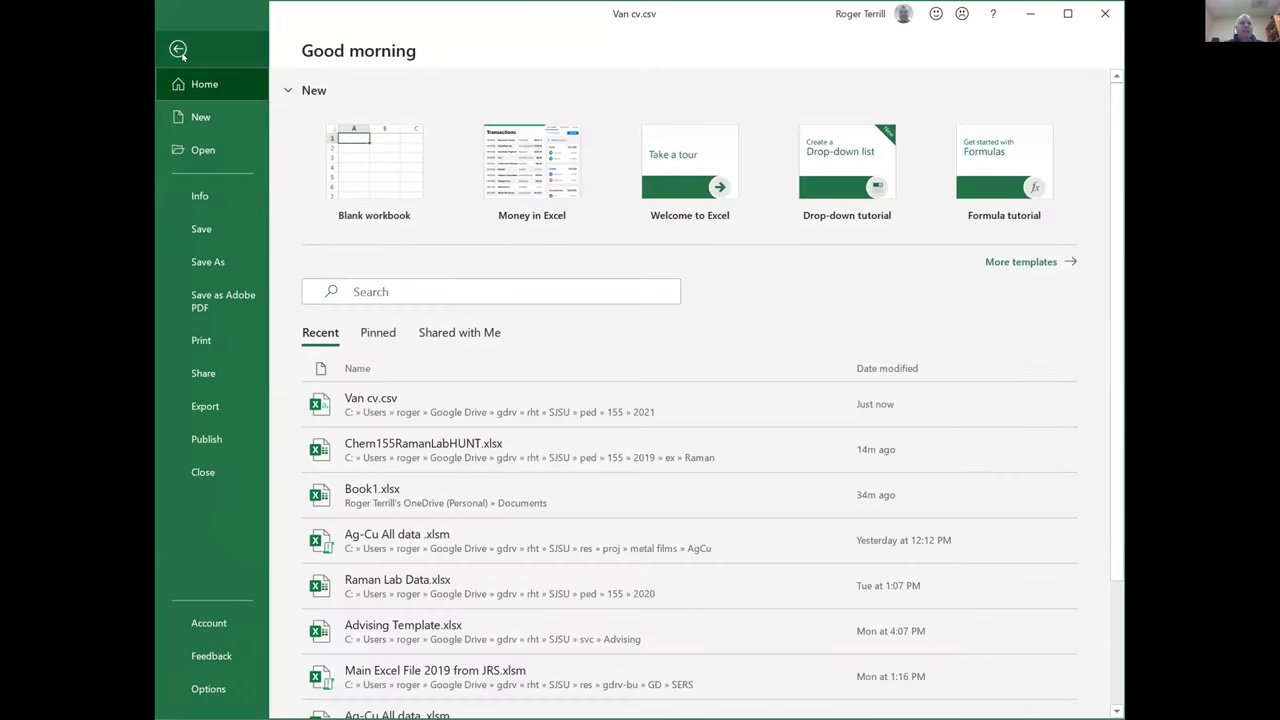
{"action": "left_click", "coordinate": [178, 49]}
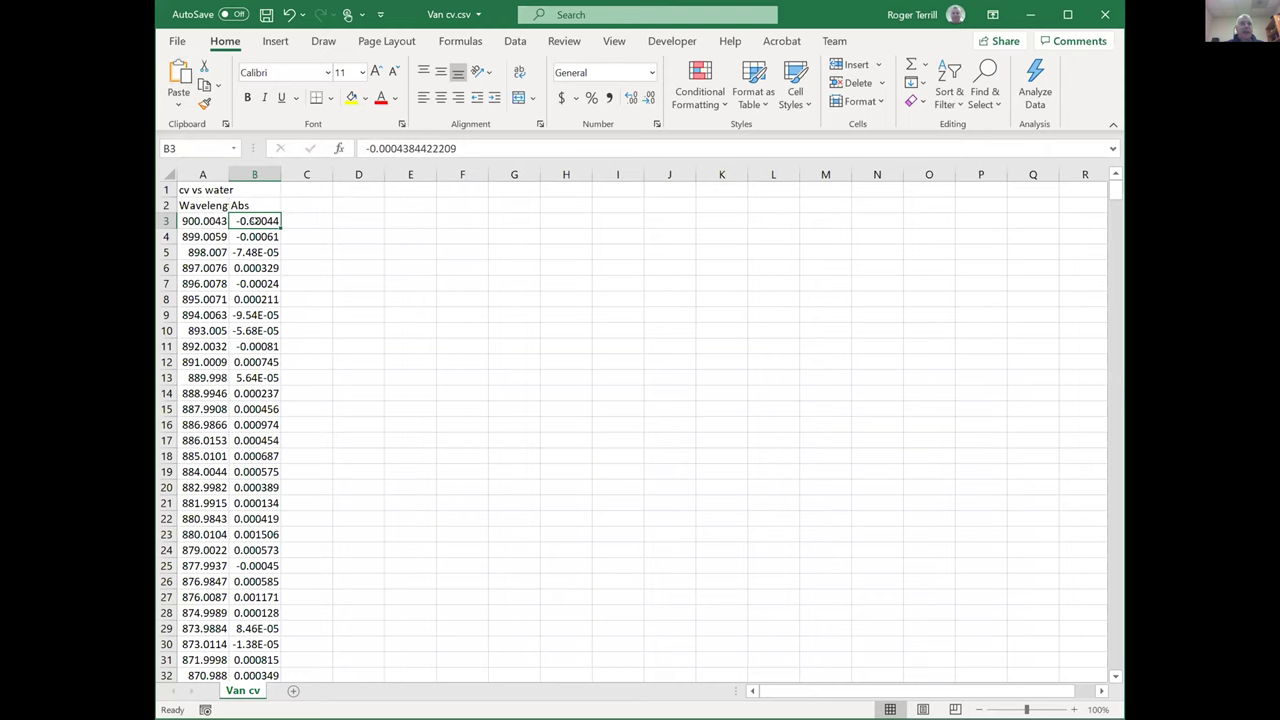
Examine the title, column headings and first wavelength and absorbance cells of the Van cv data, including the full cell value.
{"action": "left_click", "coordinate": [205, 216]}
{"action": "key", "text": "Right"}
{"action": "left_click", "coordinate": [200, 188]}
{"action": "left_click", "coordinate": [194, 208]}
{"action": "left_click", "coordinate": [197, 220]}
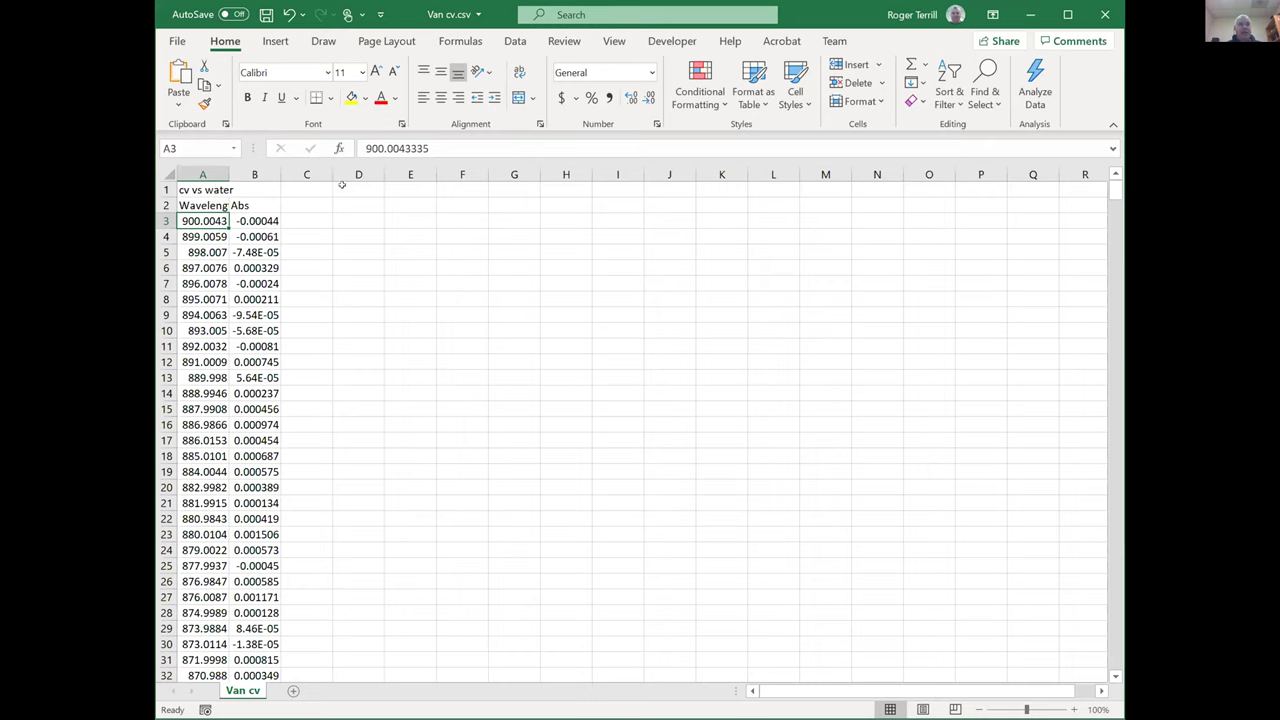
{"action": "left_click_drag", "start_coordinate": [463, 146], "coordinate": [328, 140]}
{"action": "left_click", "coordinate": [309, 221]}
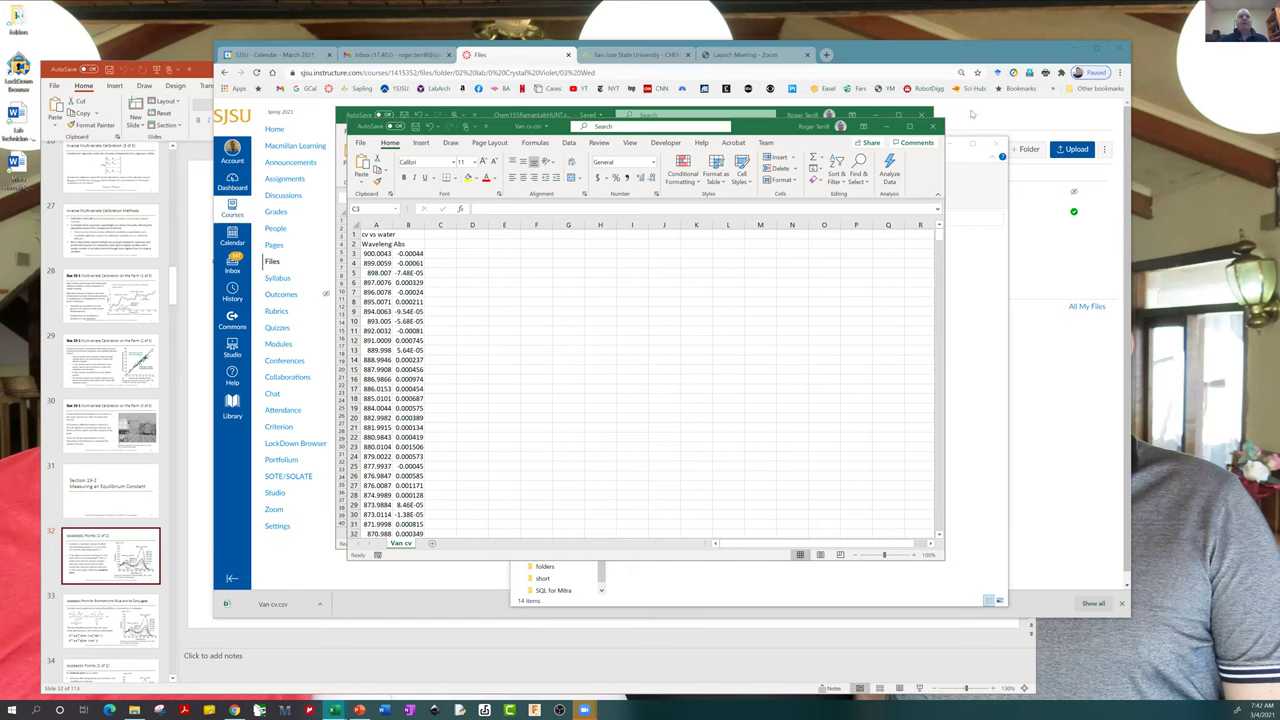
Minimize the two workbook windows and the 2021 folder window, and preview Crystal Violet Report Template 01.xlsx from the 0 Crystal Violet course folder in the browser.
{"action": "left_click", "coordinate": [886, 126]}
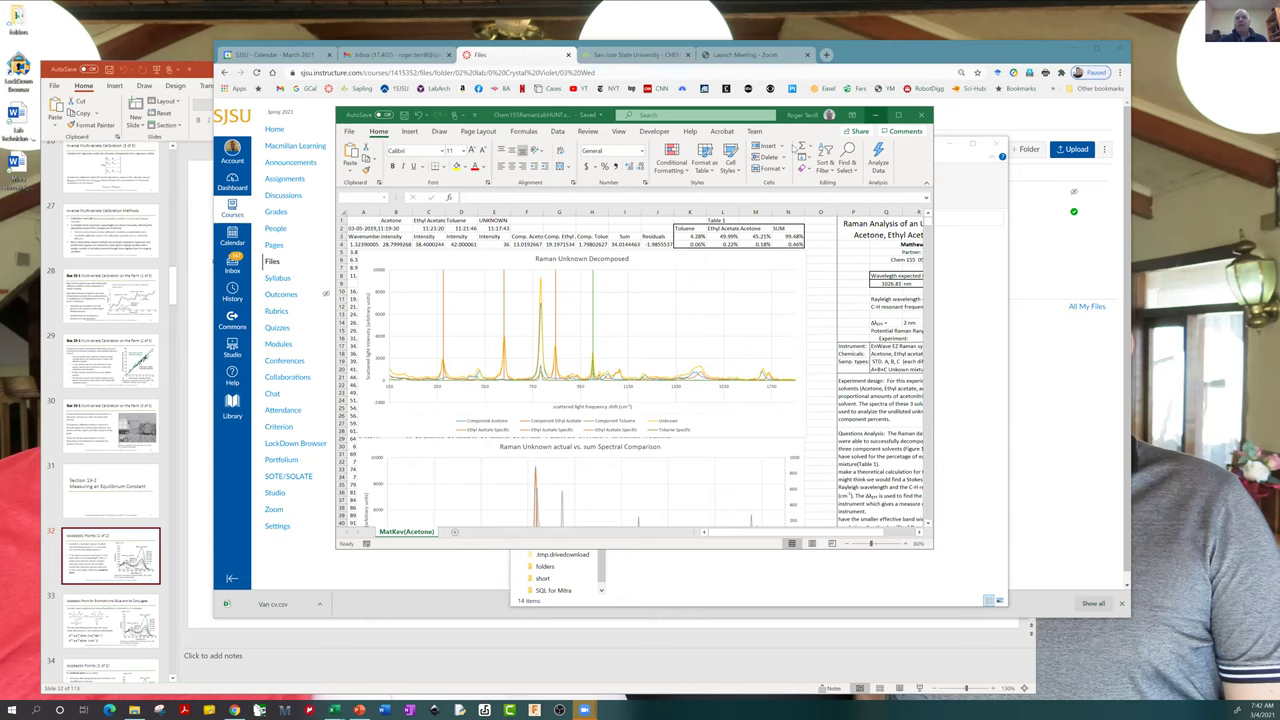
{"action": "left_click", "coordinate": [875, 114]}
{"action": "left_click_drag", "start_coordinate": [871, 147], "coordinate": [860, 120]}
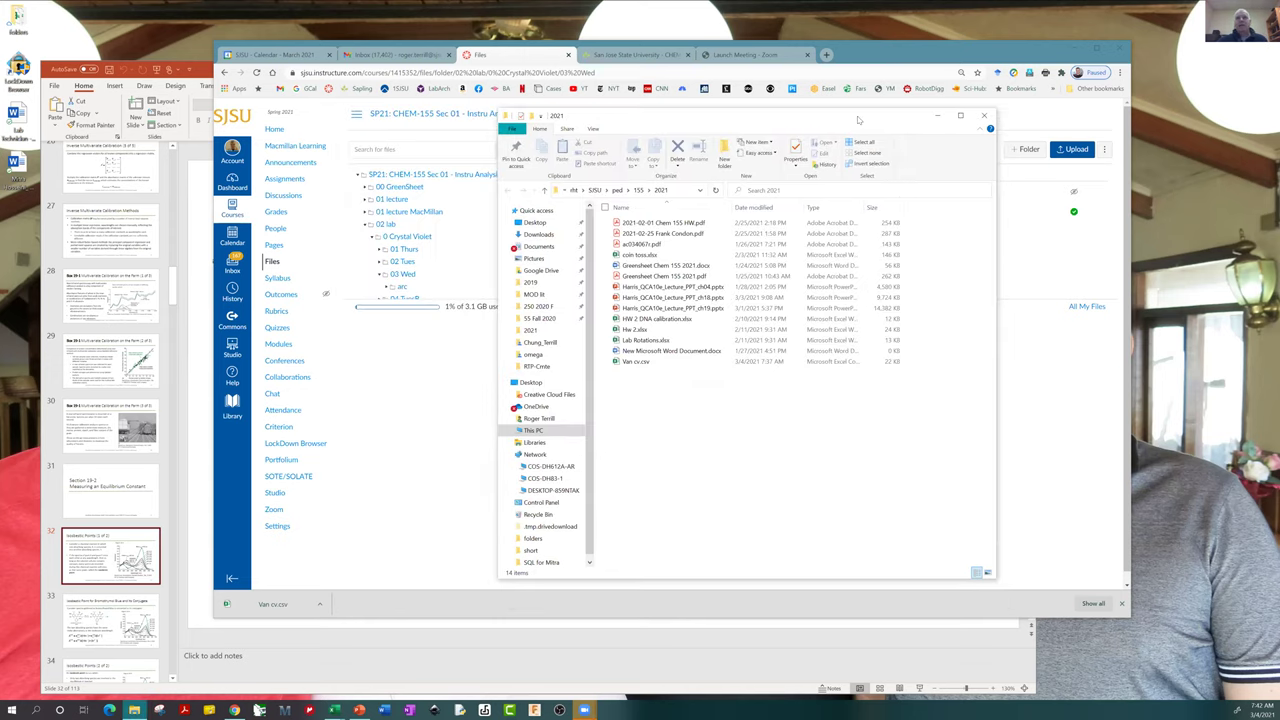
{"action": "left_click", "coordinate": [940, 118]}
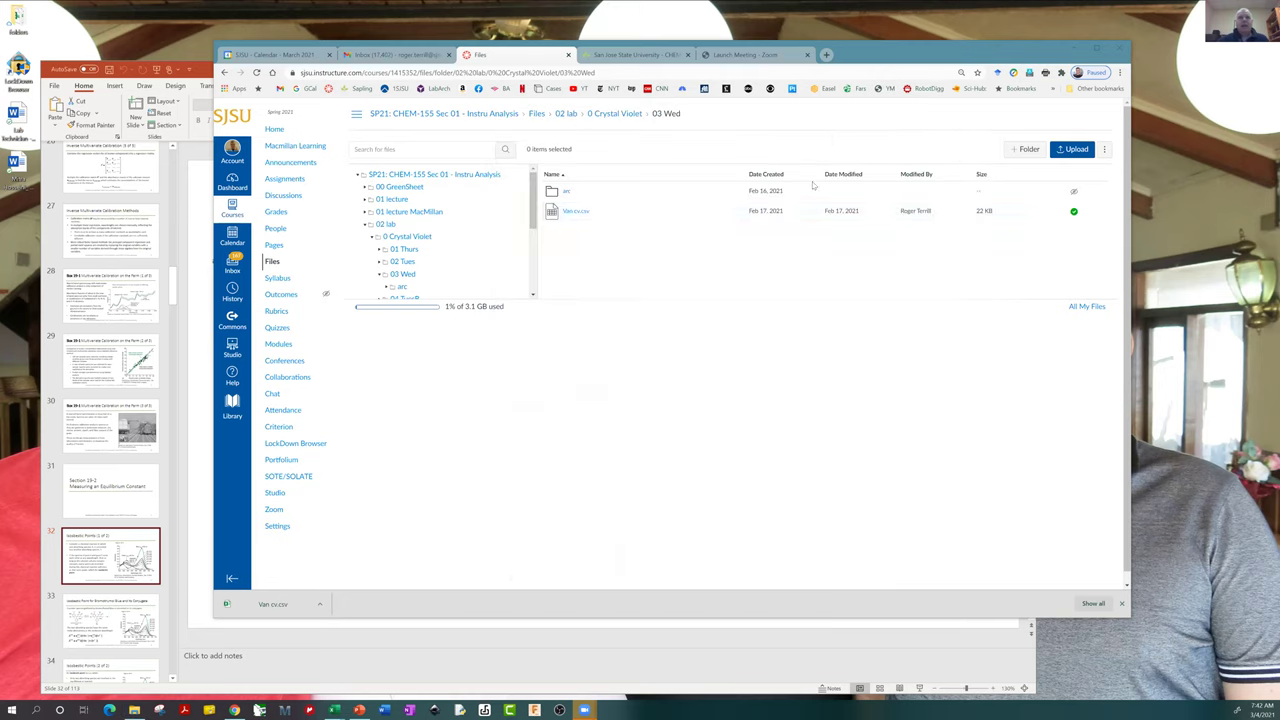
{"action": "left_click", "coordinate": [412, 239]}
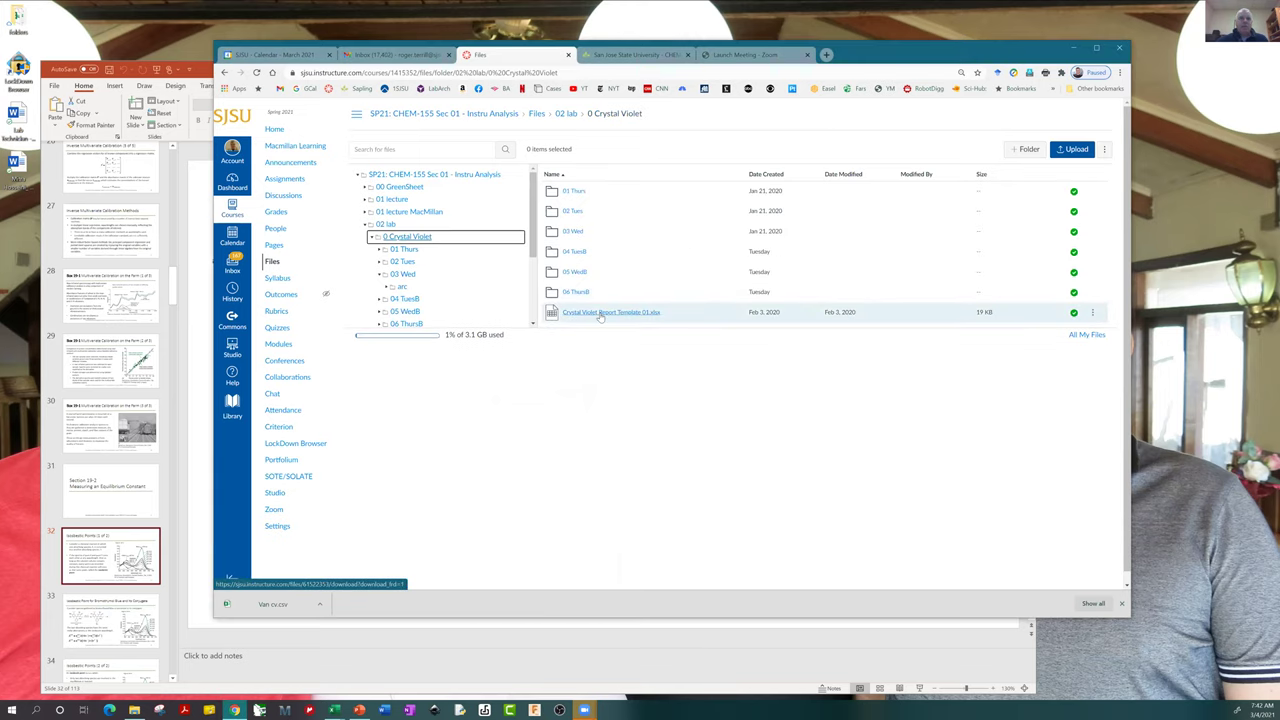
{"action": "left_click", "coordinate": [600, 315]}
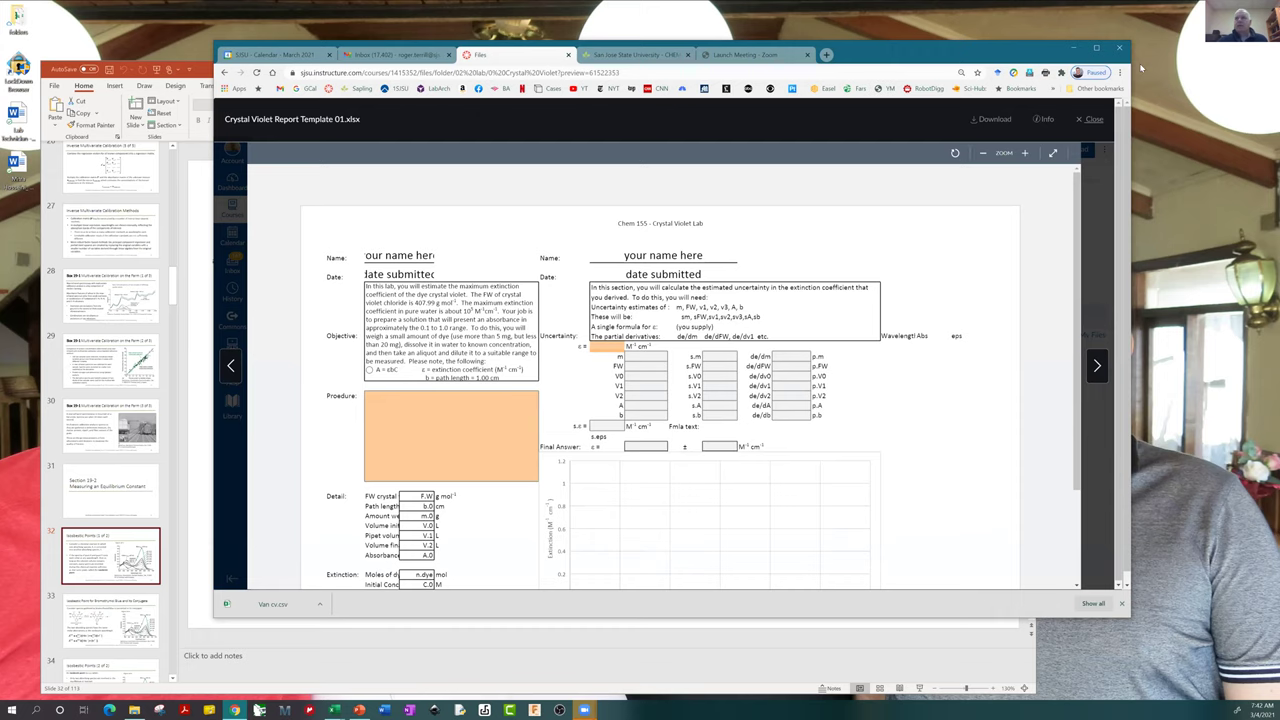
Close the template preview and download Crystal Violet Report Template 01.xlsx into the 155 > 2021 folder.
{"action": "left_click", "coordinate": [1140, 68]}
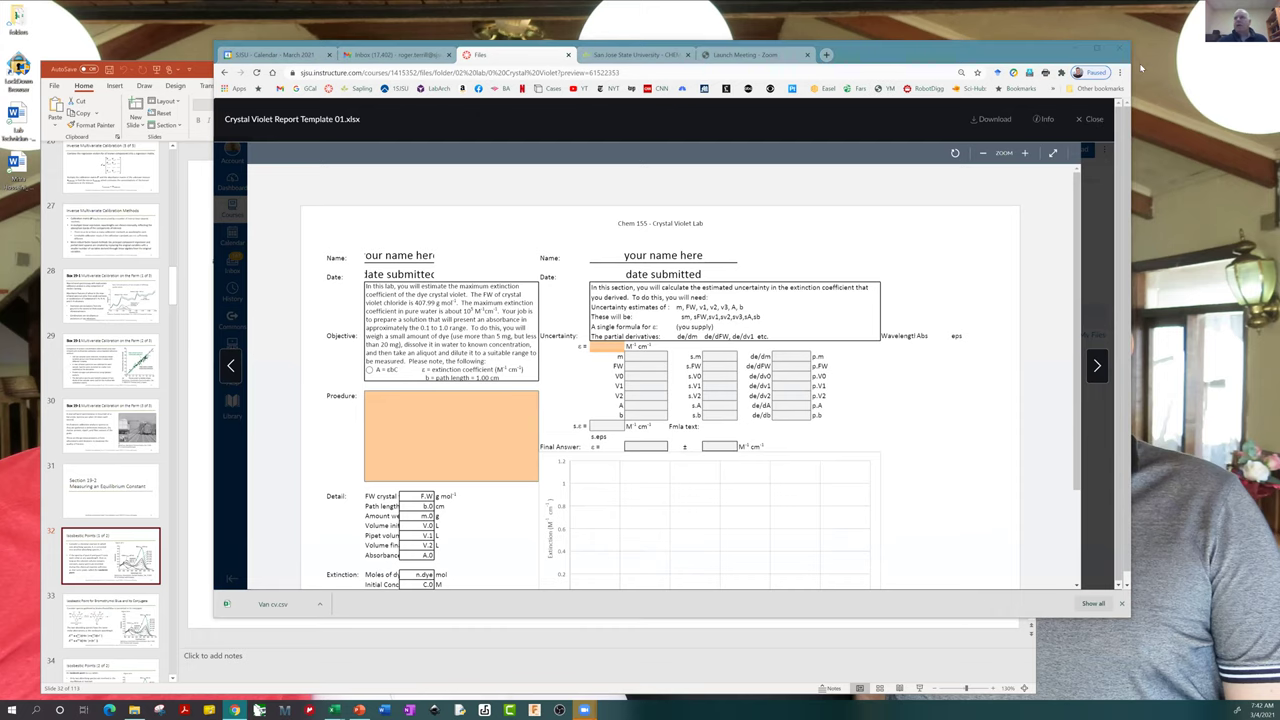
{"action": "left_click", "coordinate": [1088, 120]}
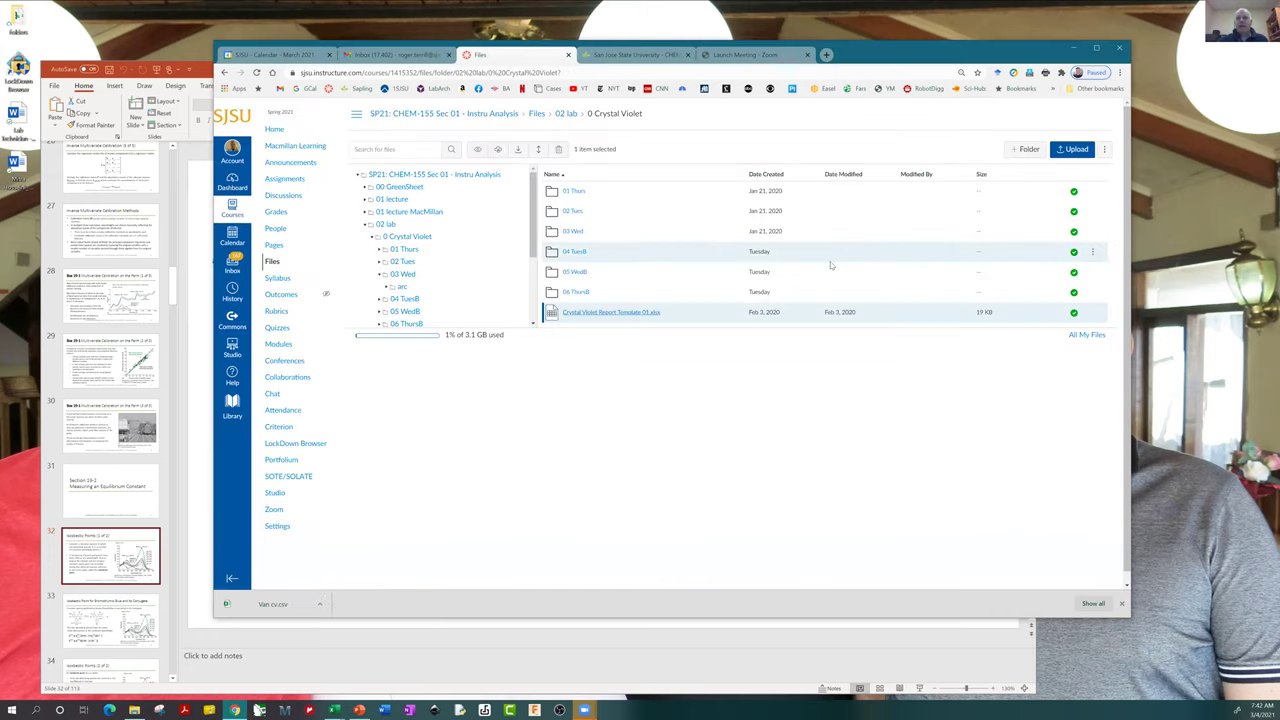
{"action": "left_click", "coordinate": [1092, 313]}
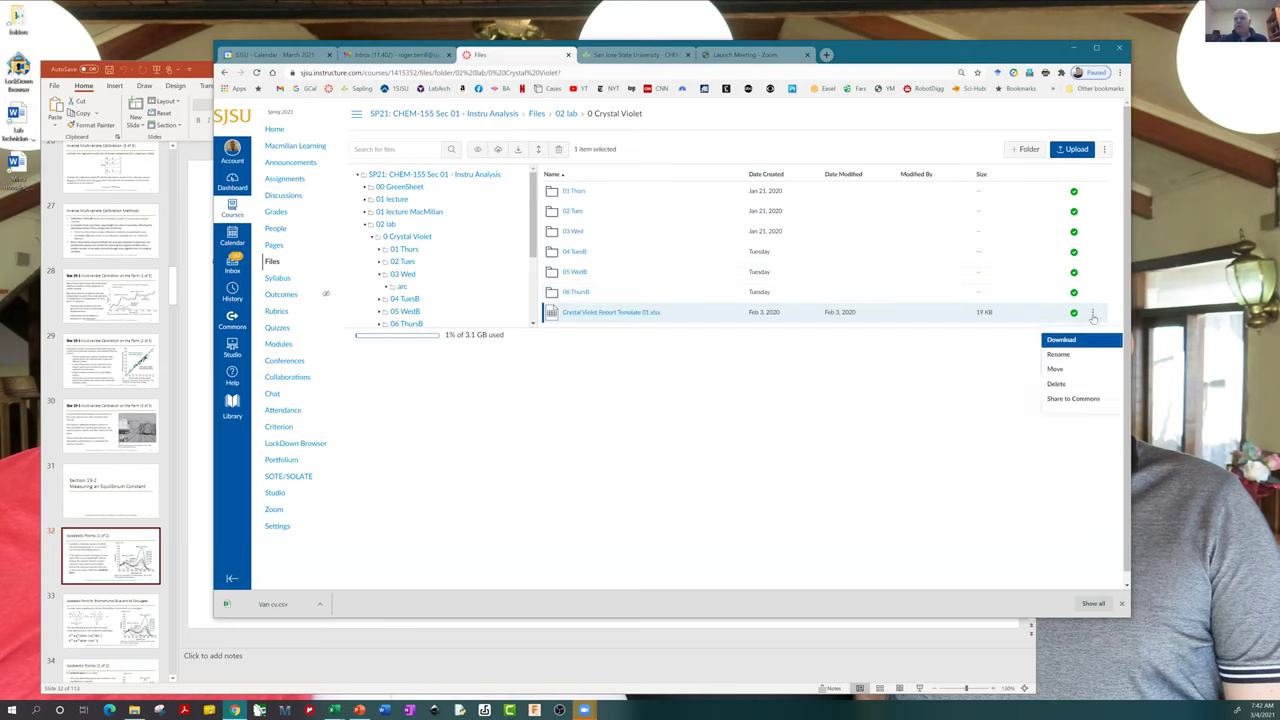
{"action": "left_click", "coordinate": [1074, 342]}
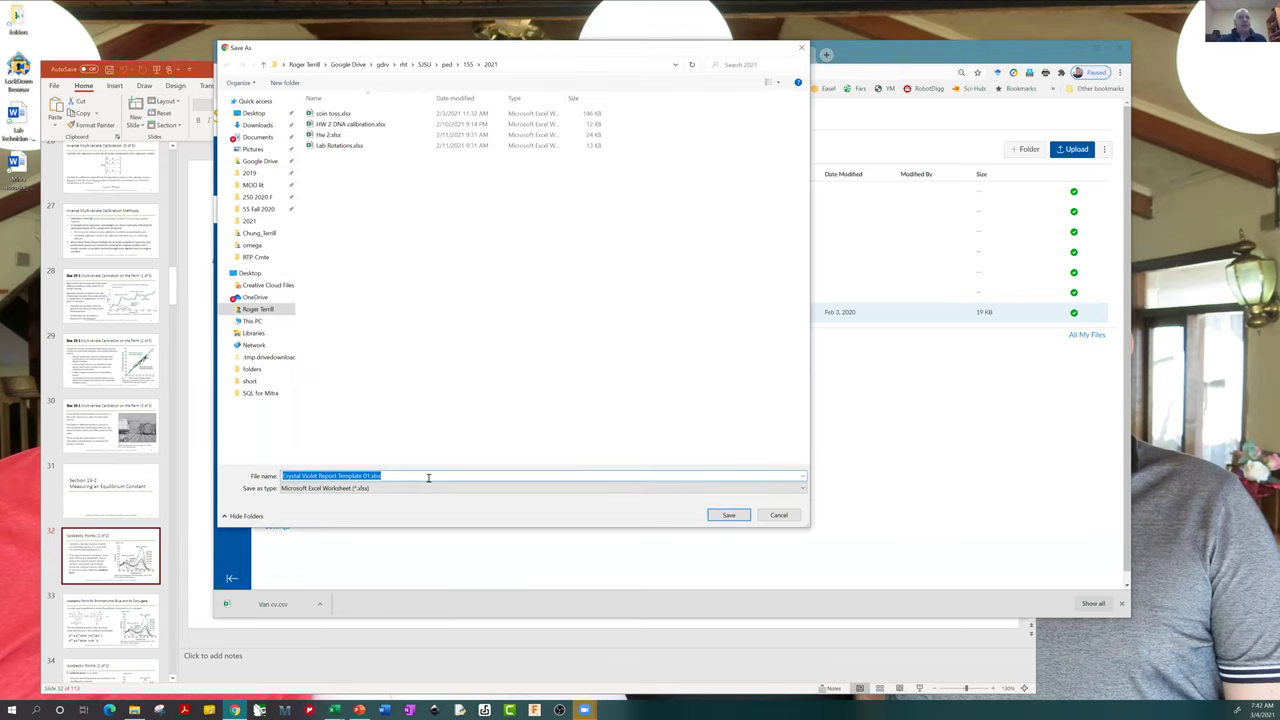
{"action": "left_click", "coordinate": [730, 515]}
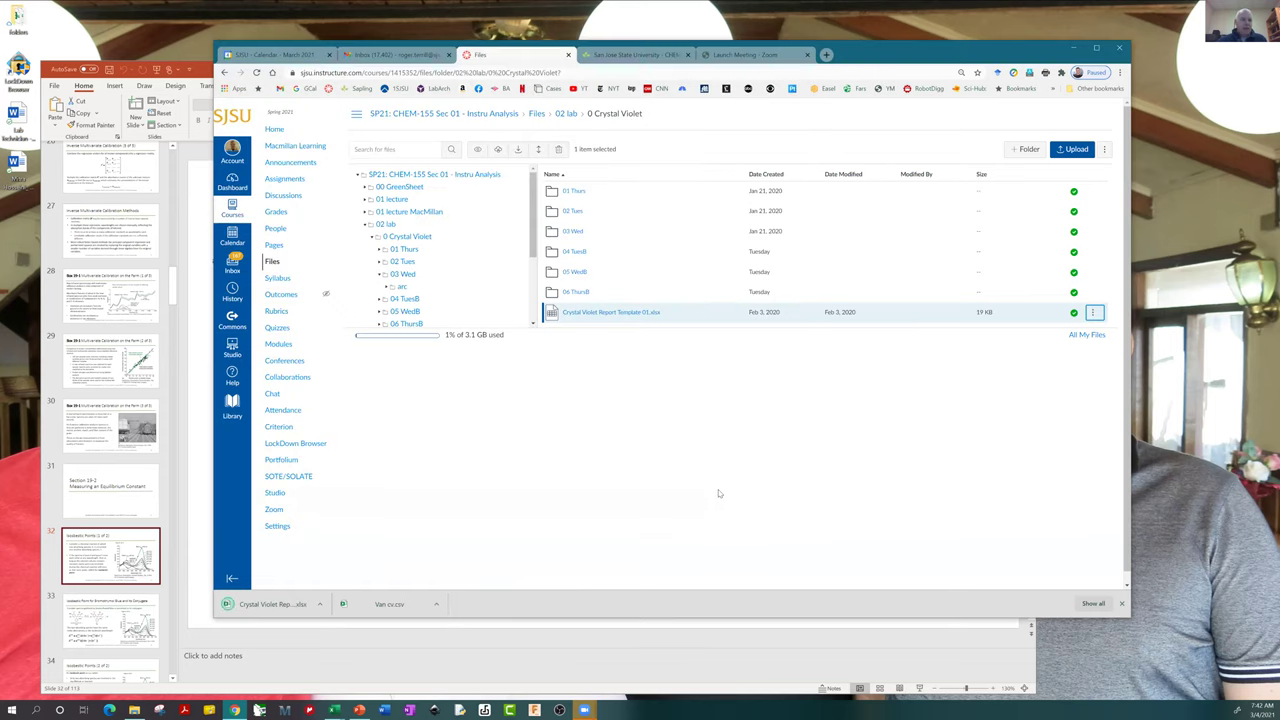
Open the downloaded Crystal Violet report template in Excel and enable it for editing.
{"action": "left_click", "coordinate": [268, 605]}
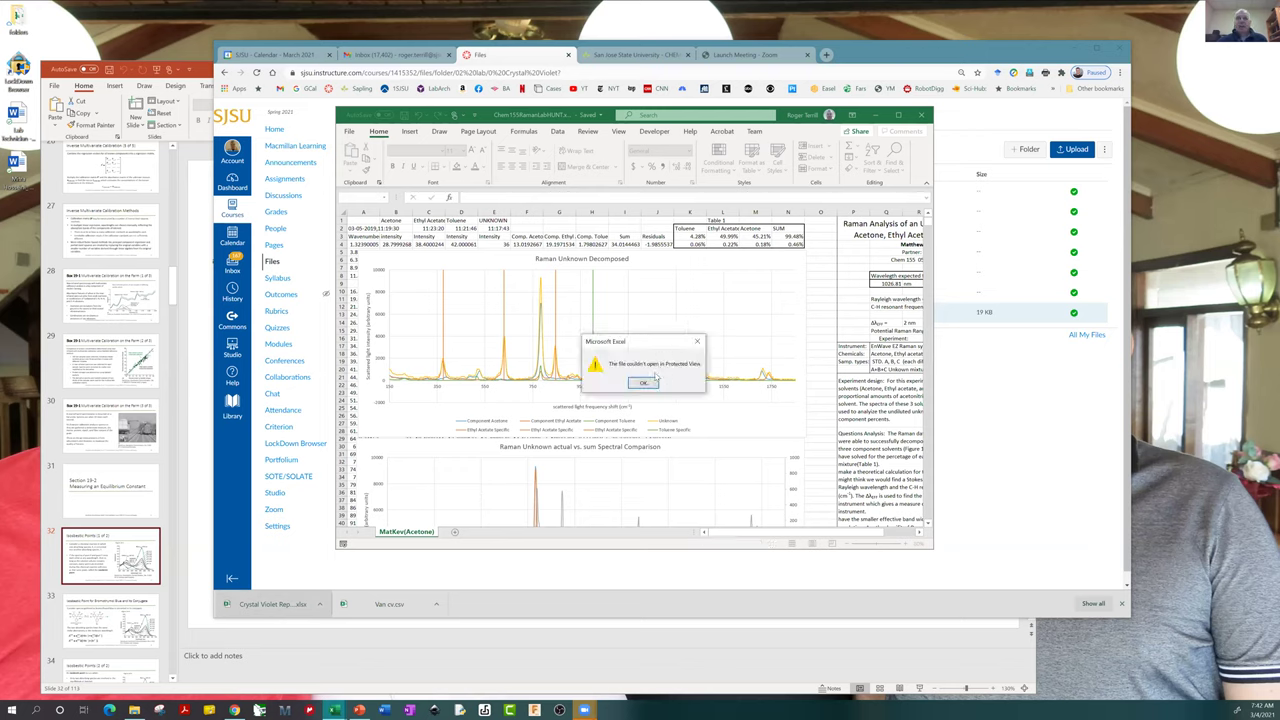
{"action": "left_click", "coordinate": [645, 383]}
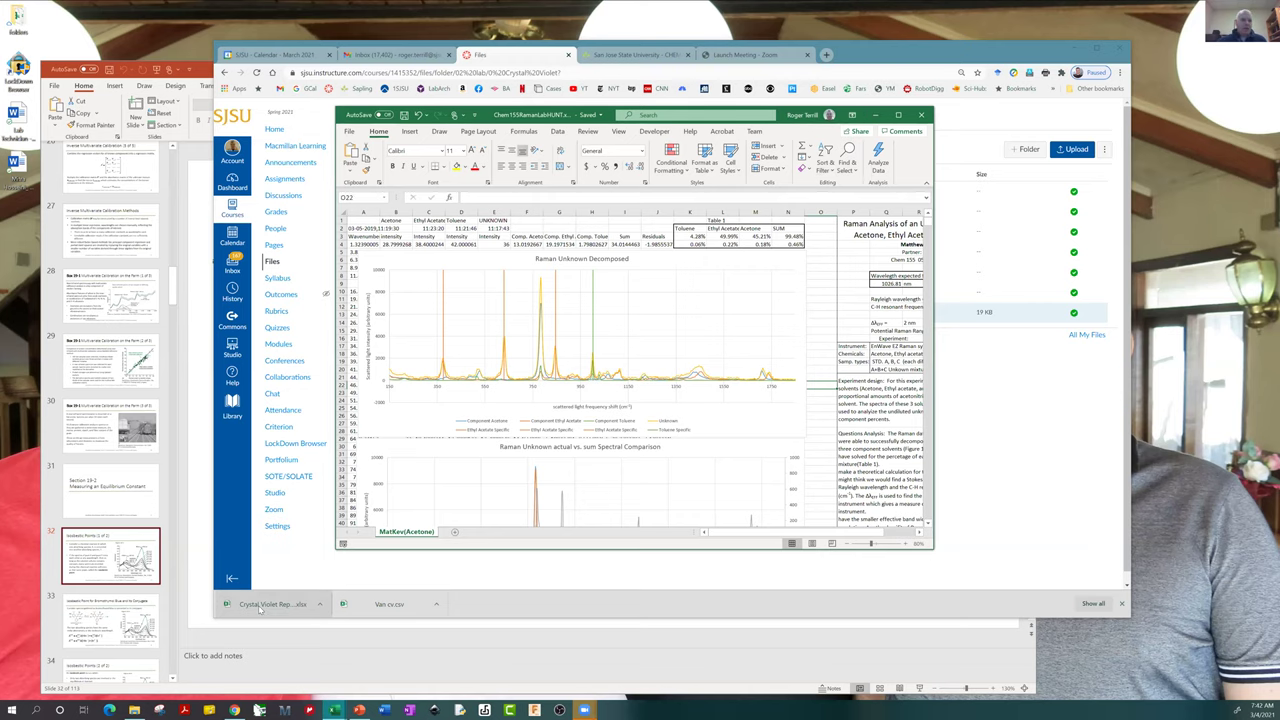
{"action": "left_click", "coordinate": [260, 606]}
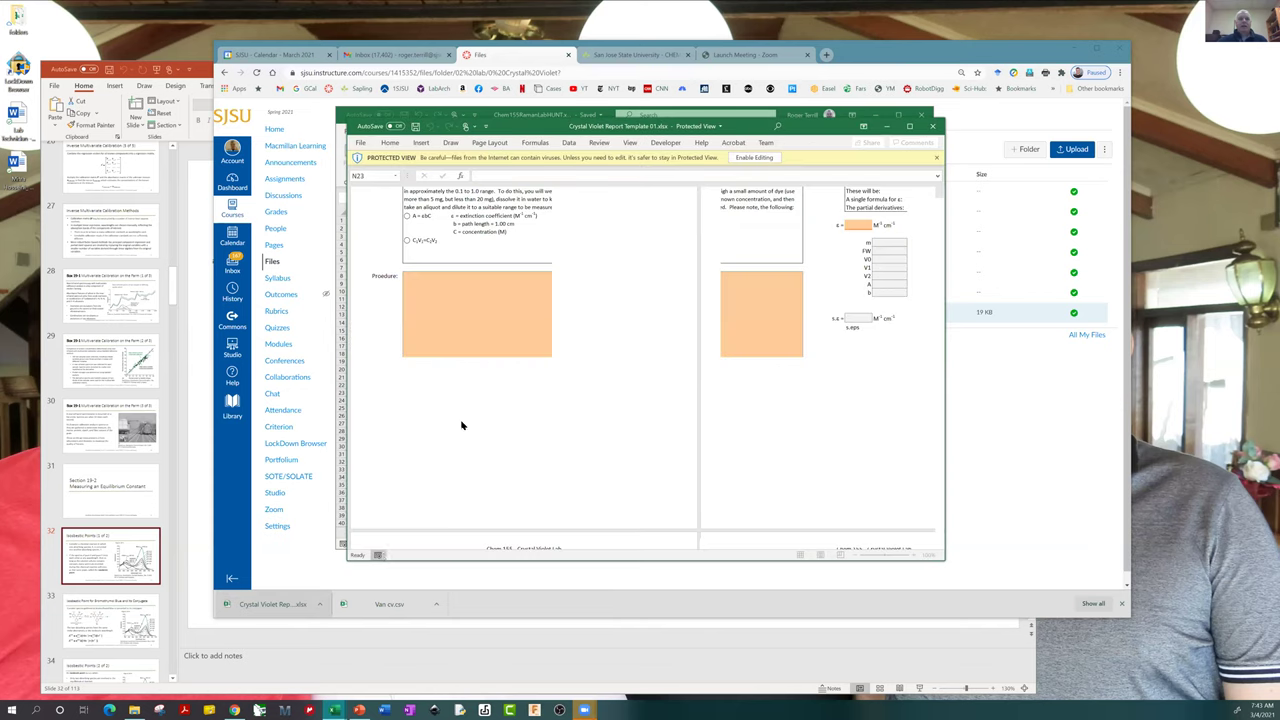
{"action": "left_click", "coordinate": [742, 160]}
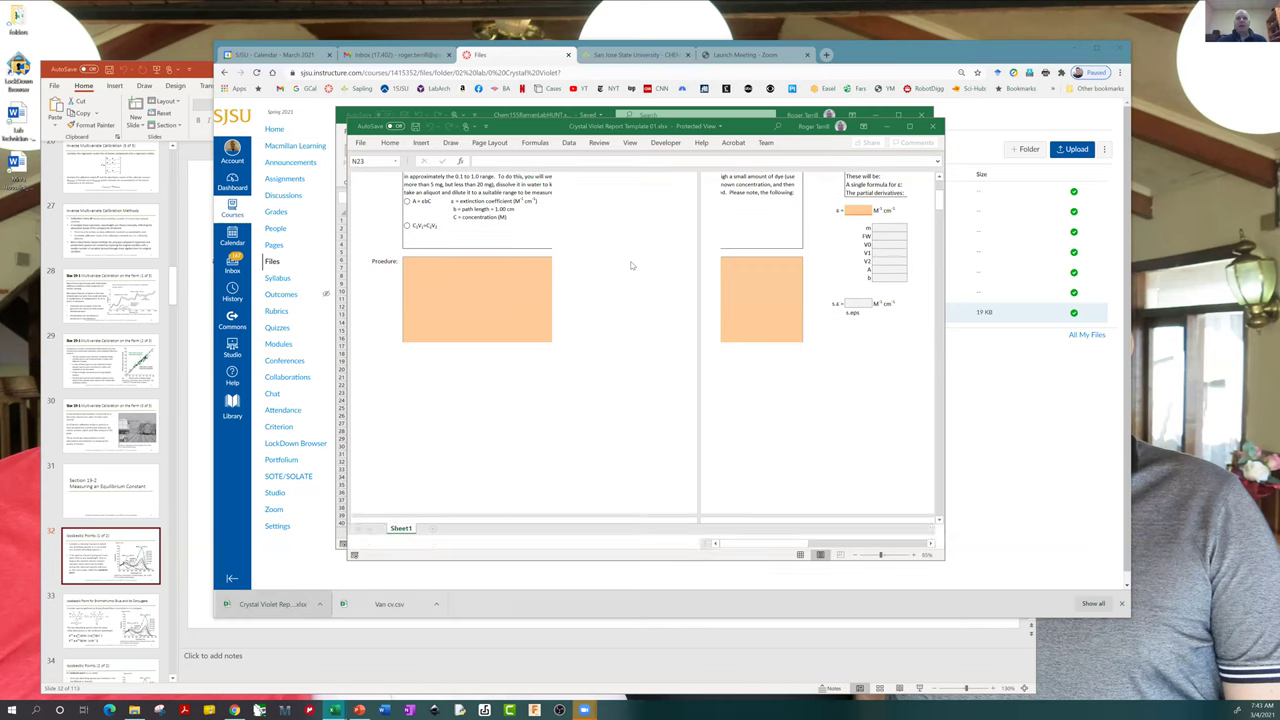
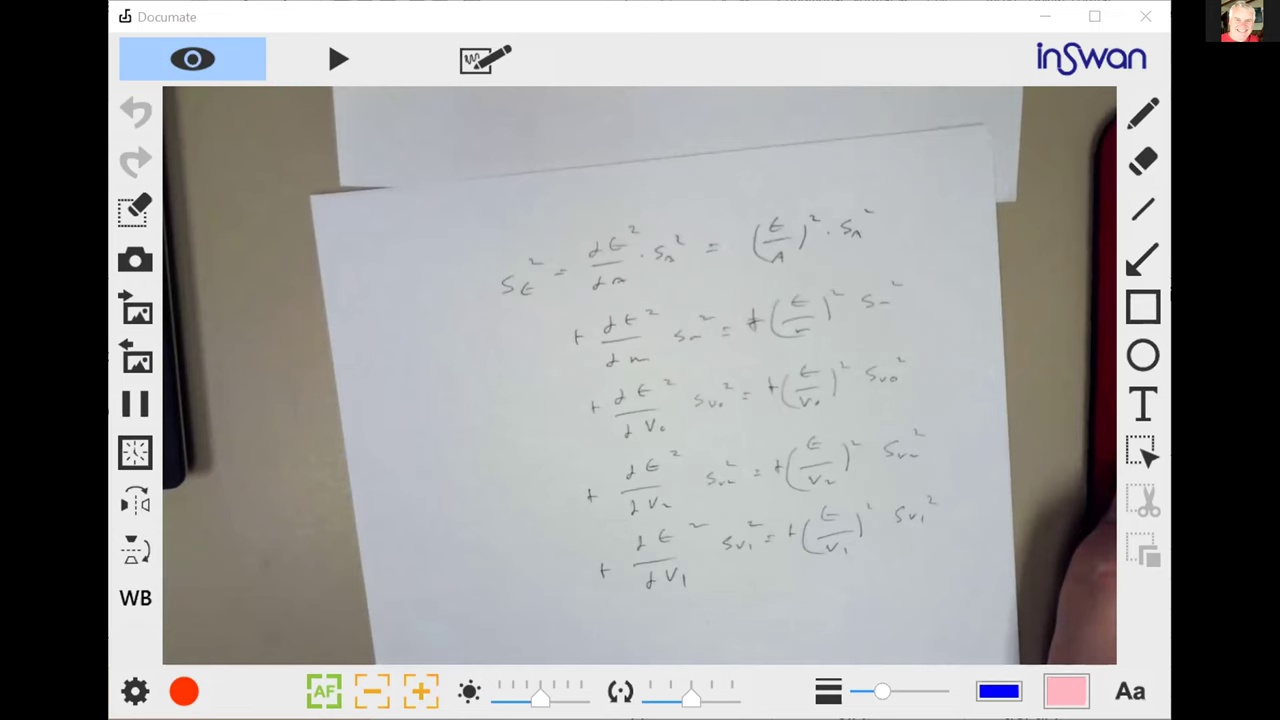
Switch from Documate to the Excel report and fill the m value cell of the uncertainty table from the named cell m.0.
{"action": "key", "text": "alt+Tab"}
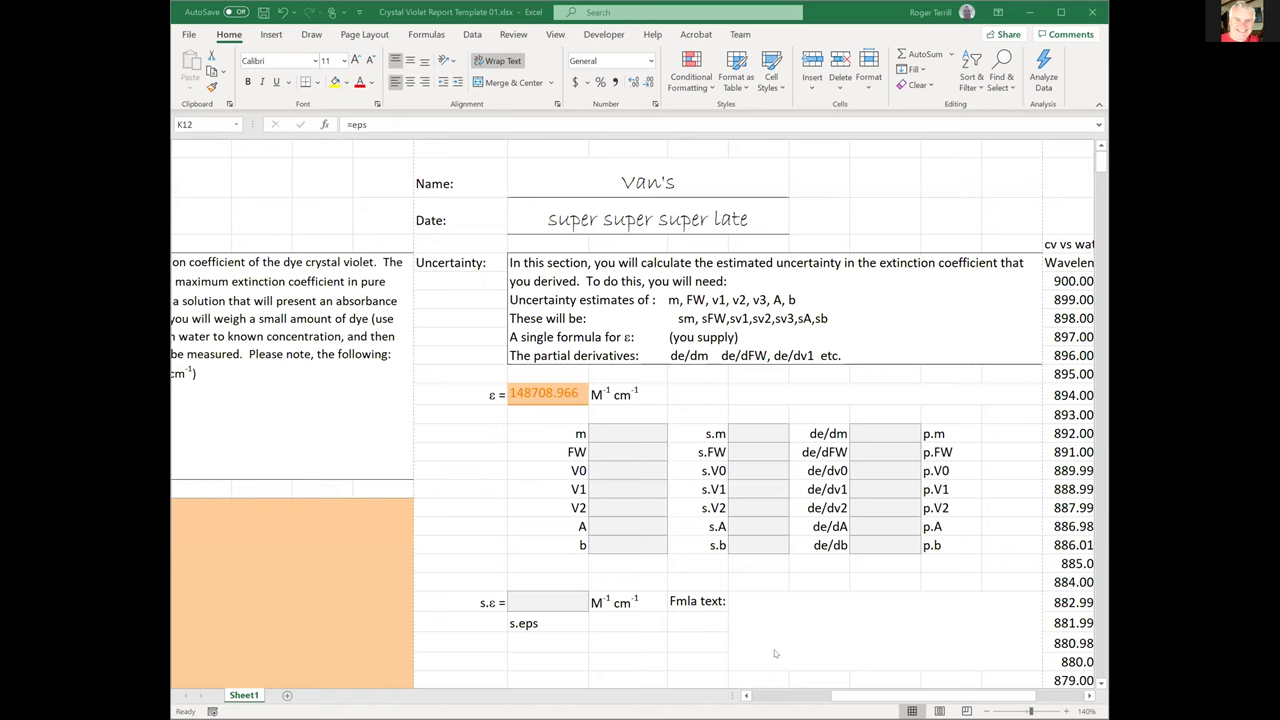
{"action": "left_click", "coordinate": [619, 434]}
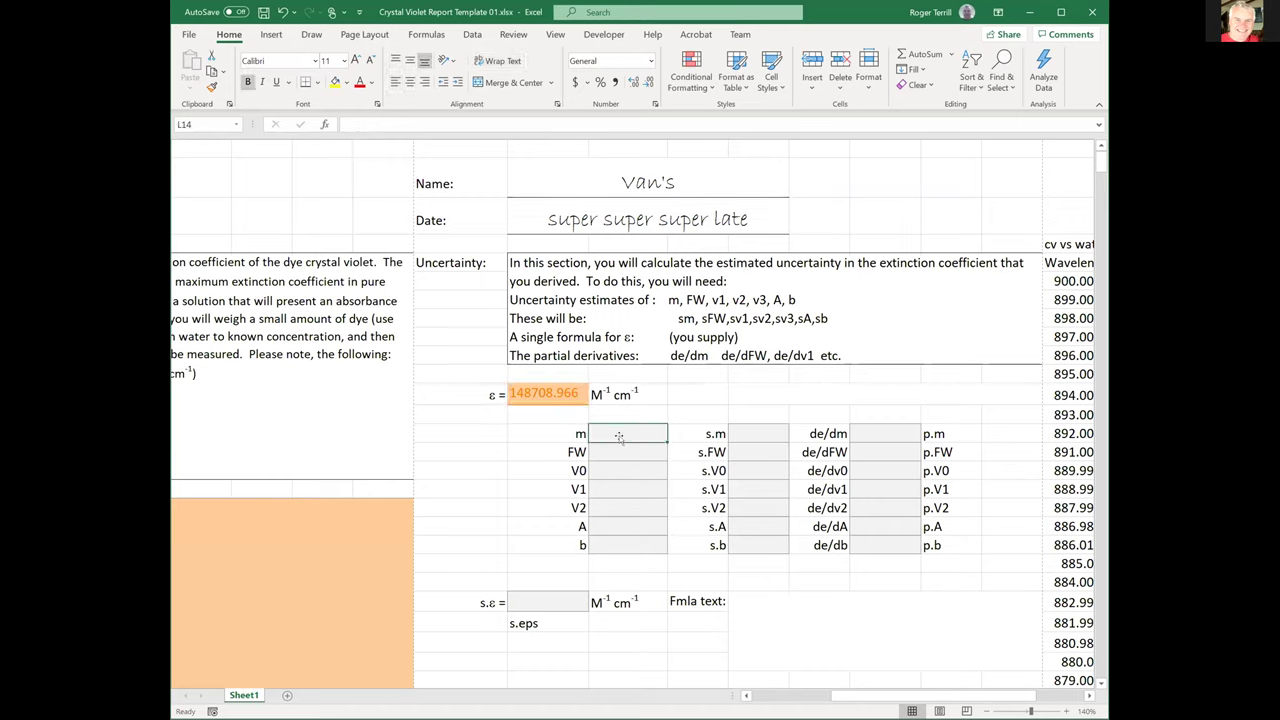
{"action": "type", "text": "=m"}
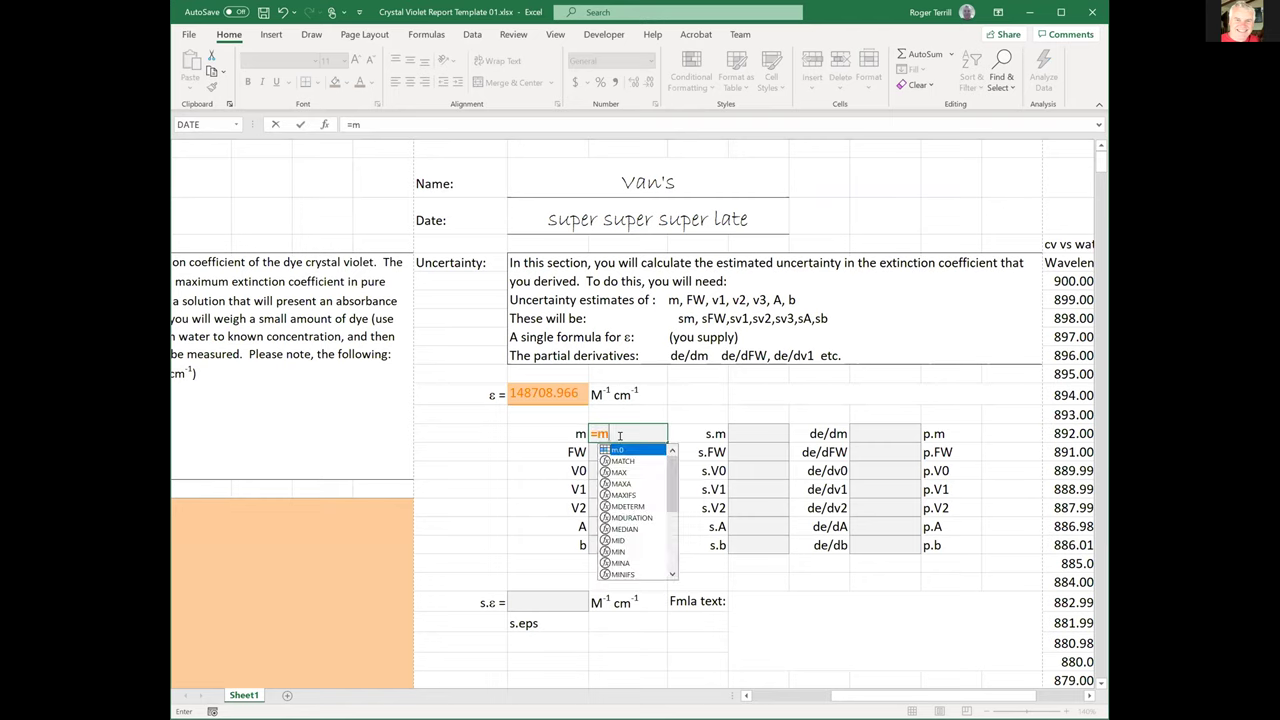
{"action": "type", "text": ".029"}
{"action": "key", "text": "Return"}
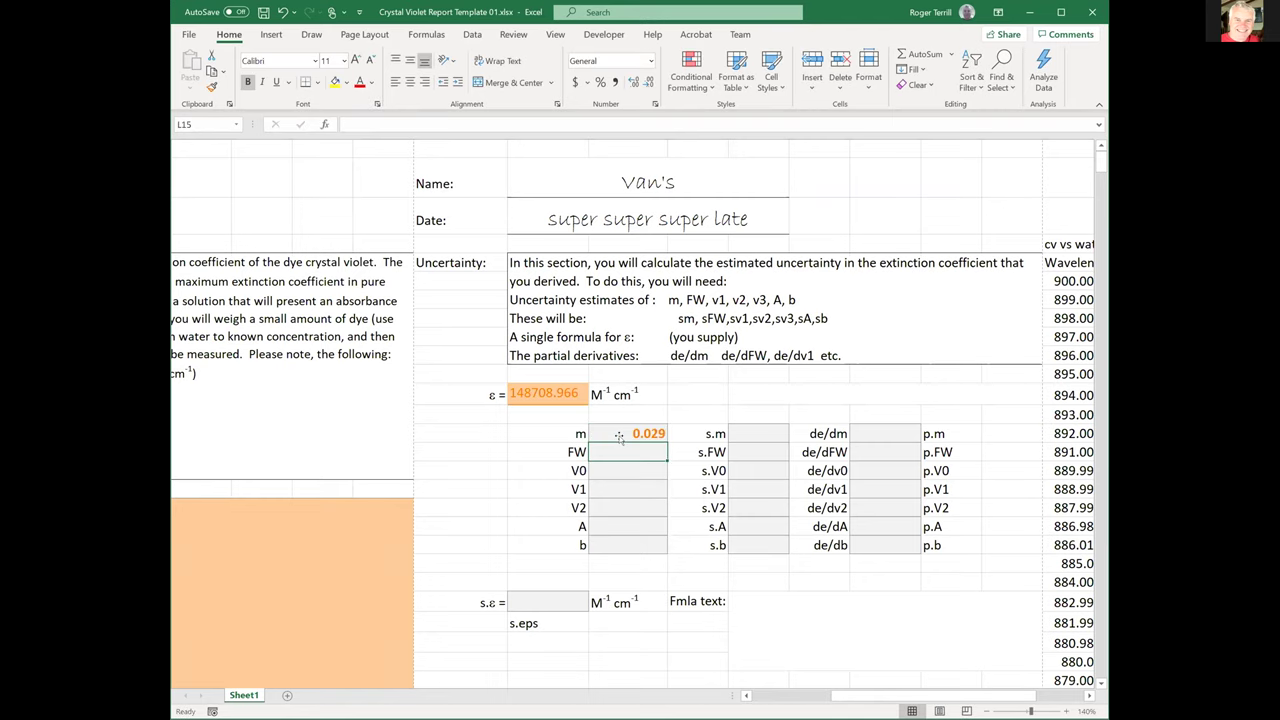
Fill the FW value cell of the uncertainty table with a formula referencing the named cell F.W.
{"action": "type", "text": "=m"}
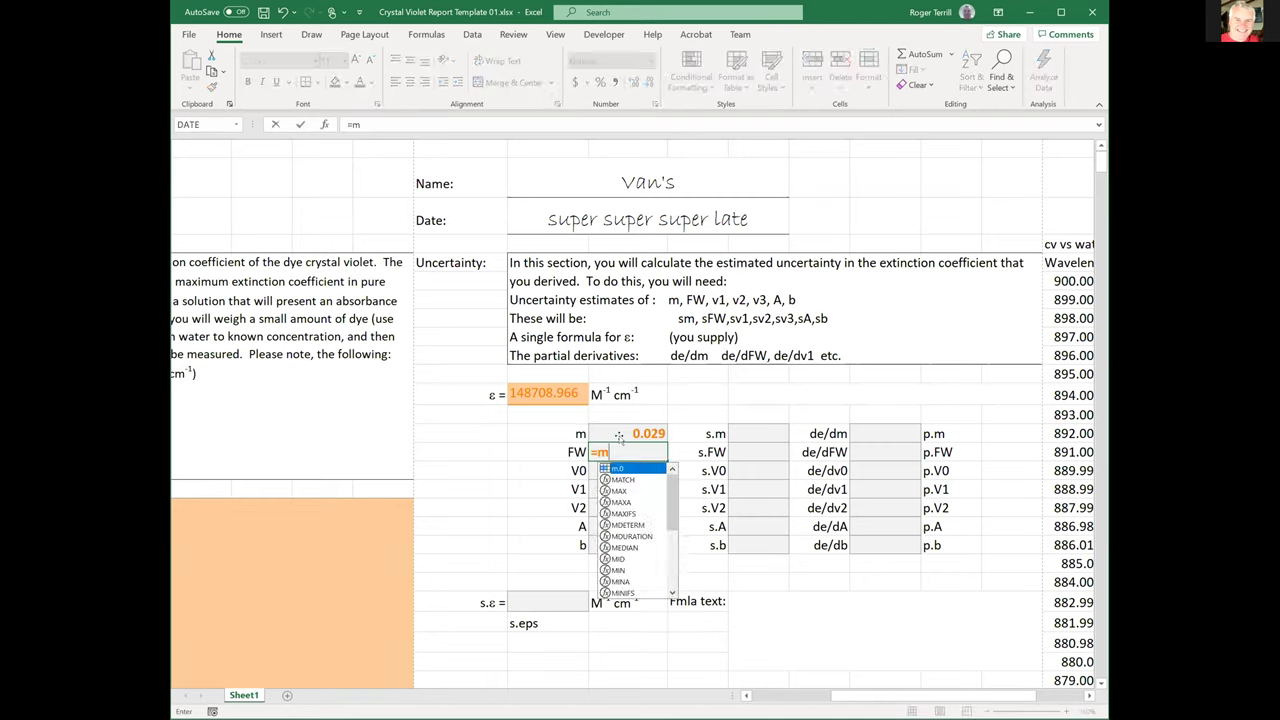
{"action": "key", "text": "BackSpace"}
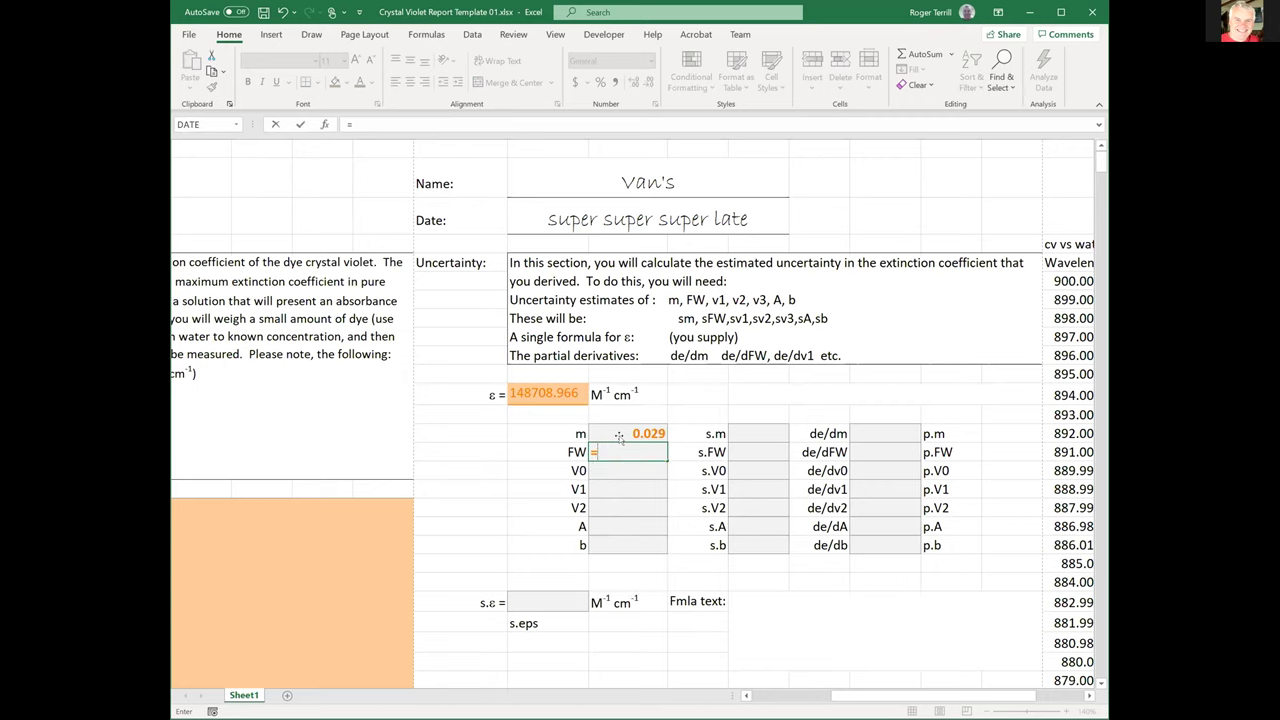
{"action": "type", "text": "f"}
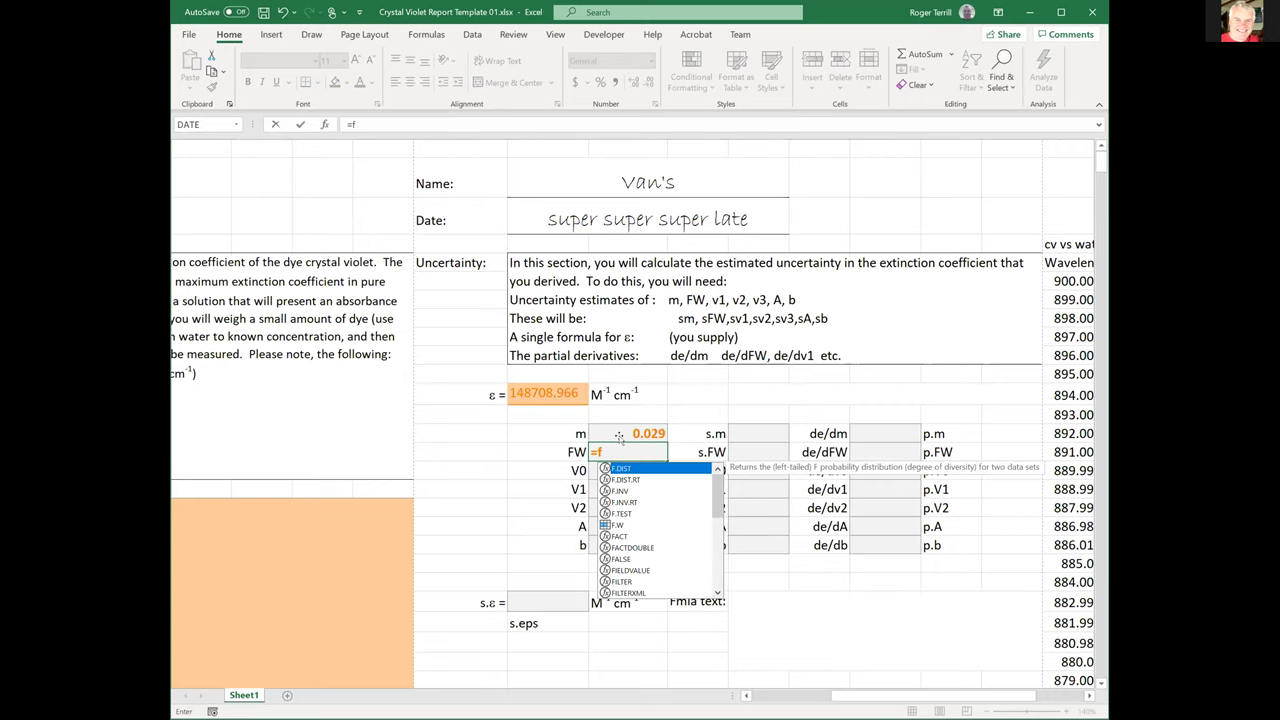
{"action": "type", "text": ".w"}
{"action": "key", "text": "Tab"}
{"action": "key", "text": "Return"}
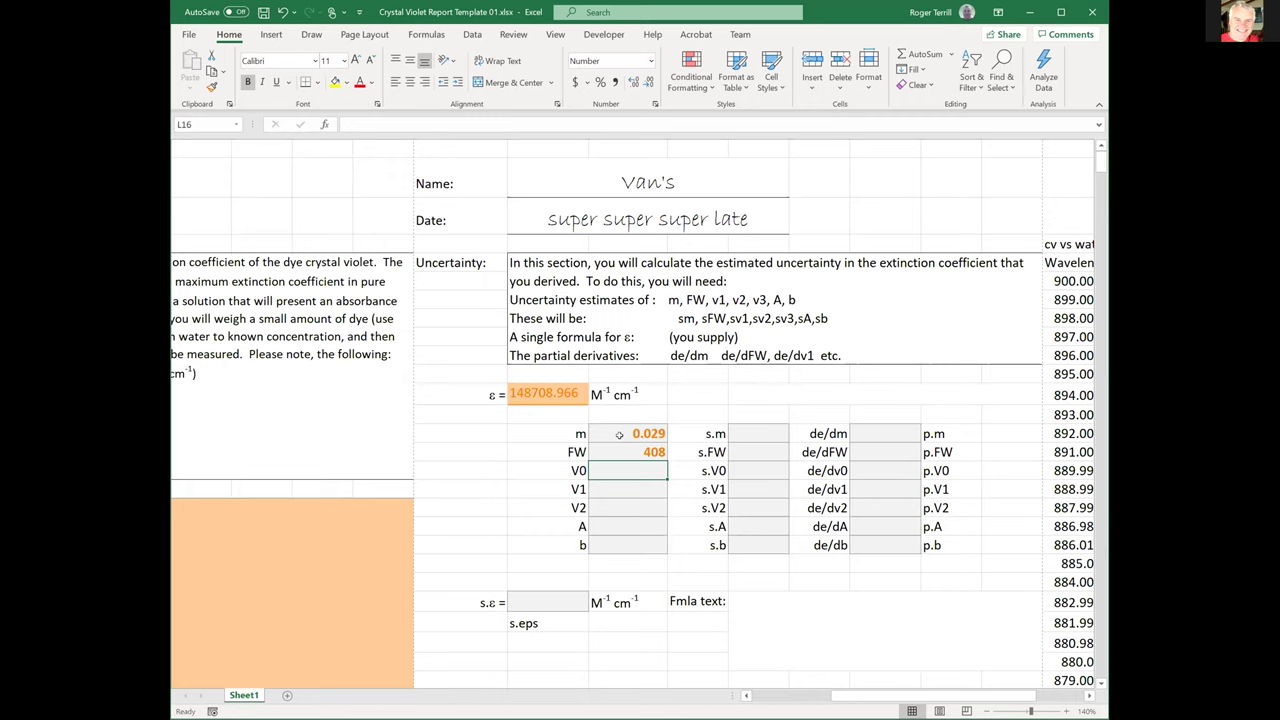
Fill the V0 value cell of the uncertainty table with a formula referencing the named cell V.0.
{"action": "type", "text": "=v"}
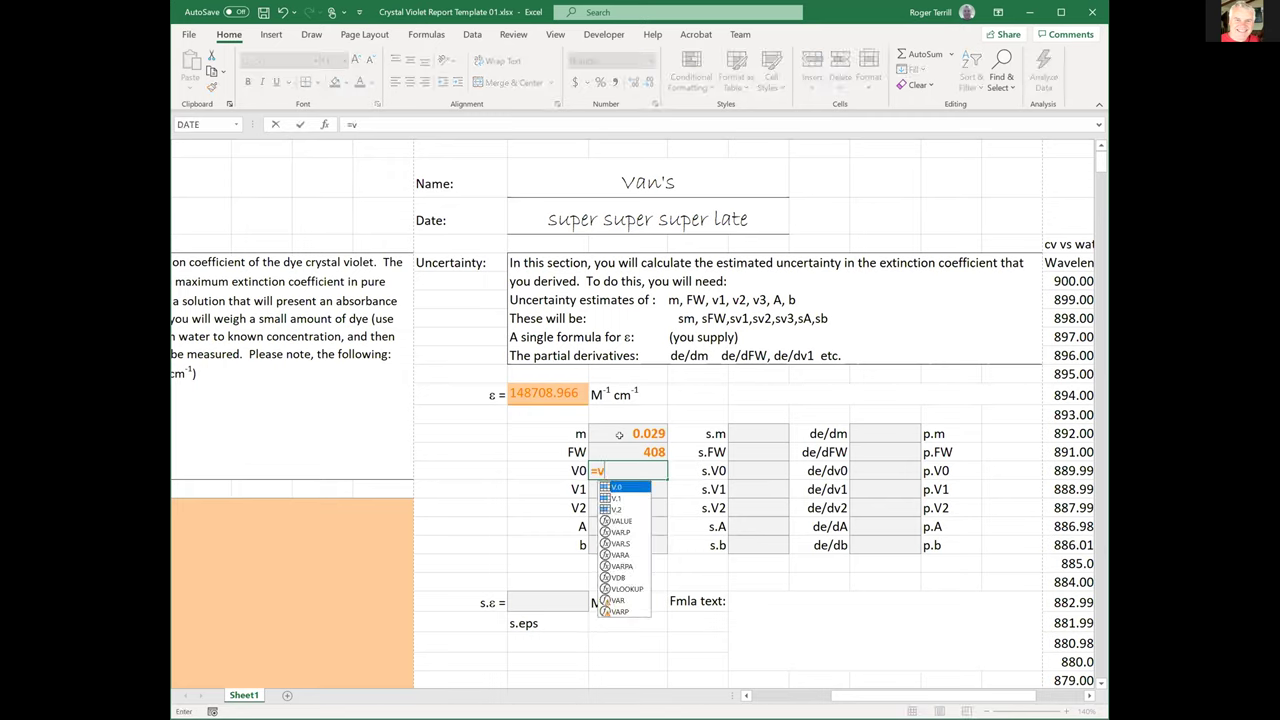
{"action": "key", "text": "Return"}
{"action": "key", "text": "Up"}
{"action": "key", "text": "F2"}
{"action": "type", "text": ".0"}
{"action": "key", "text": "Return"}
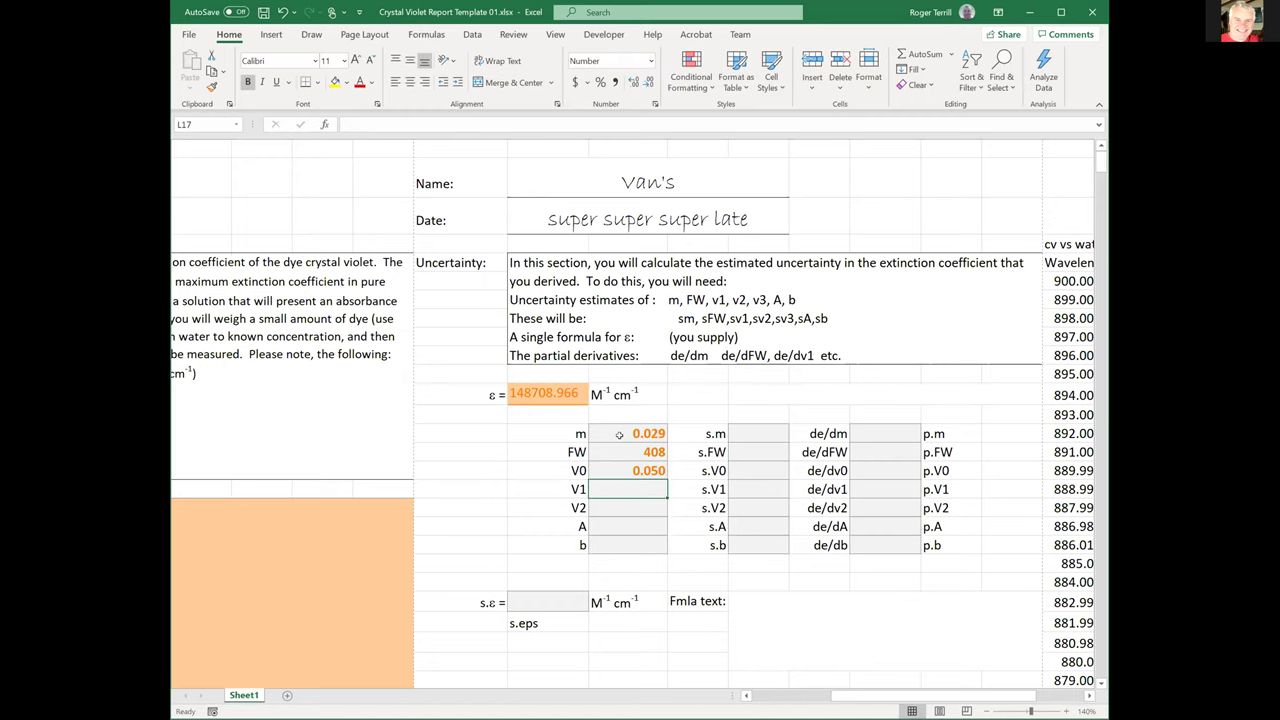
Enter the formula =v1 in the V1 value cell of the uncertainty table.
{"action": "type", "text": "=v"}
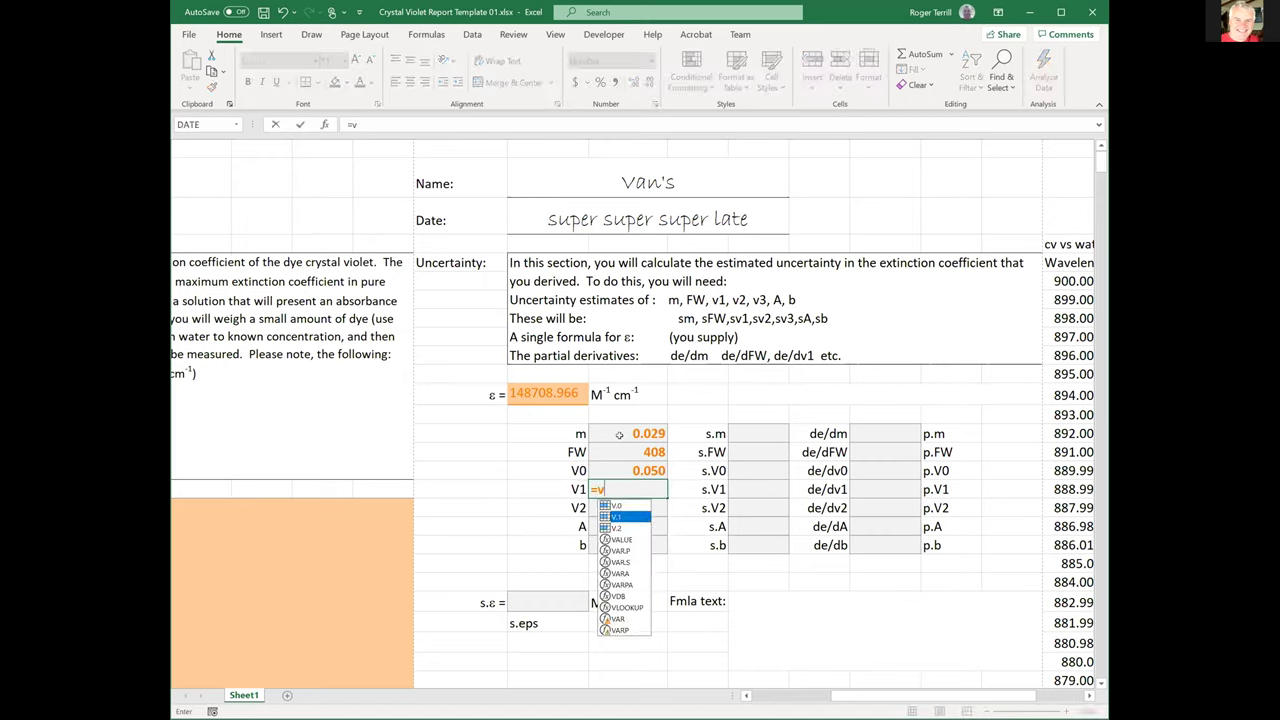
{"action": "key", "text": "Return"}
{"action": "key", "text": "Up"}
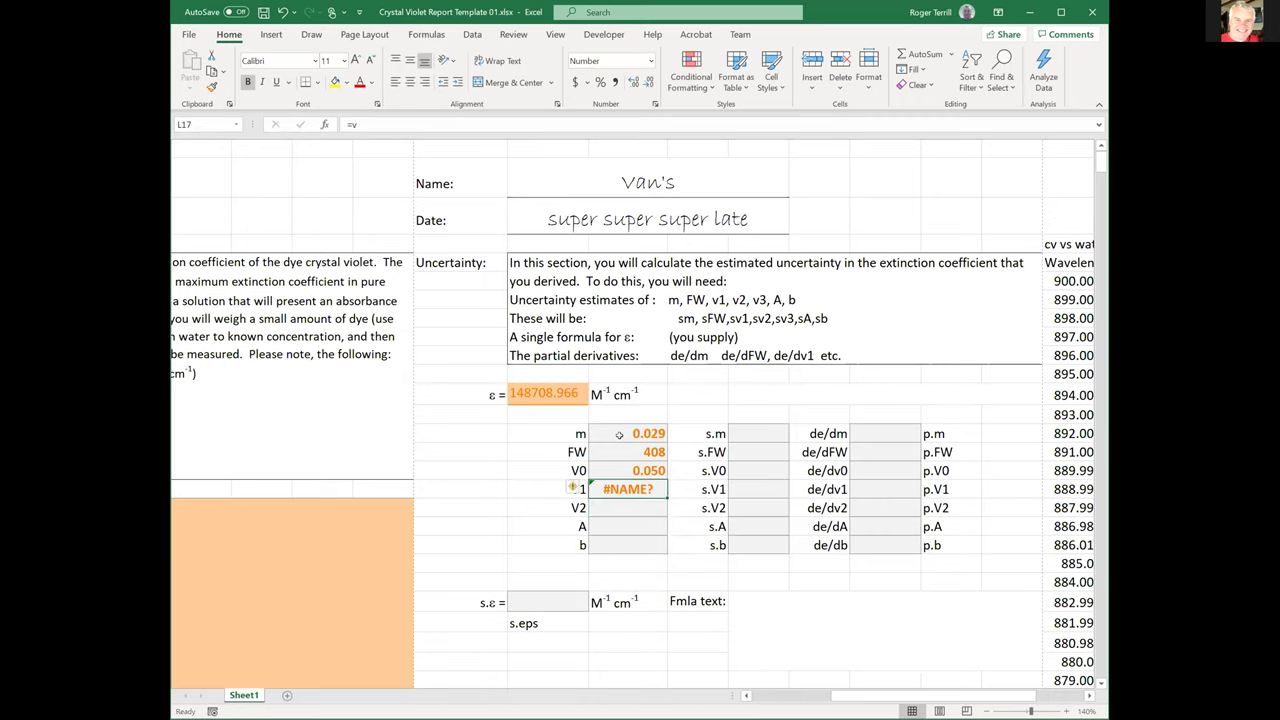
{"action": "type", "text": "=v"}
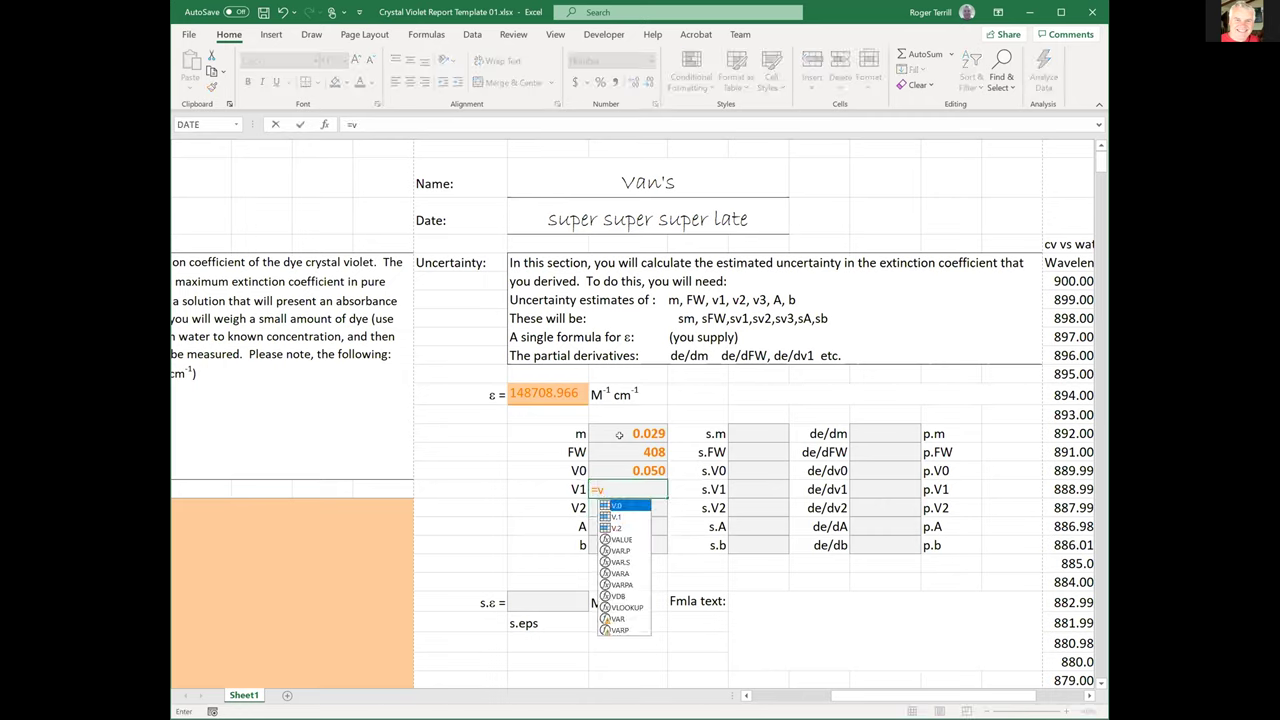
{"action": "type", "text": "1"}
{"action": "key", "text": "Return"}
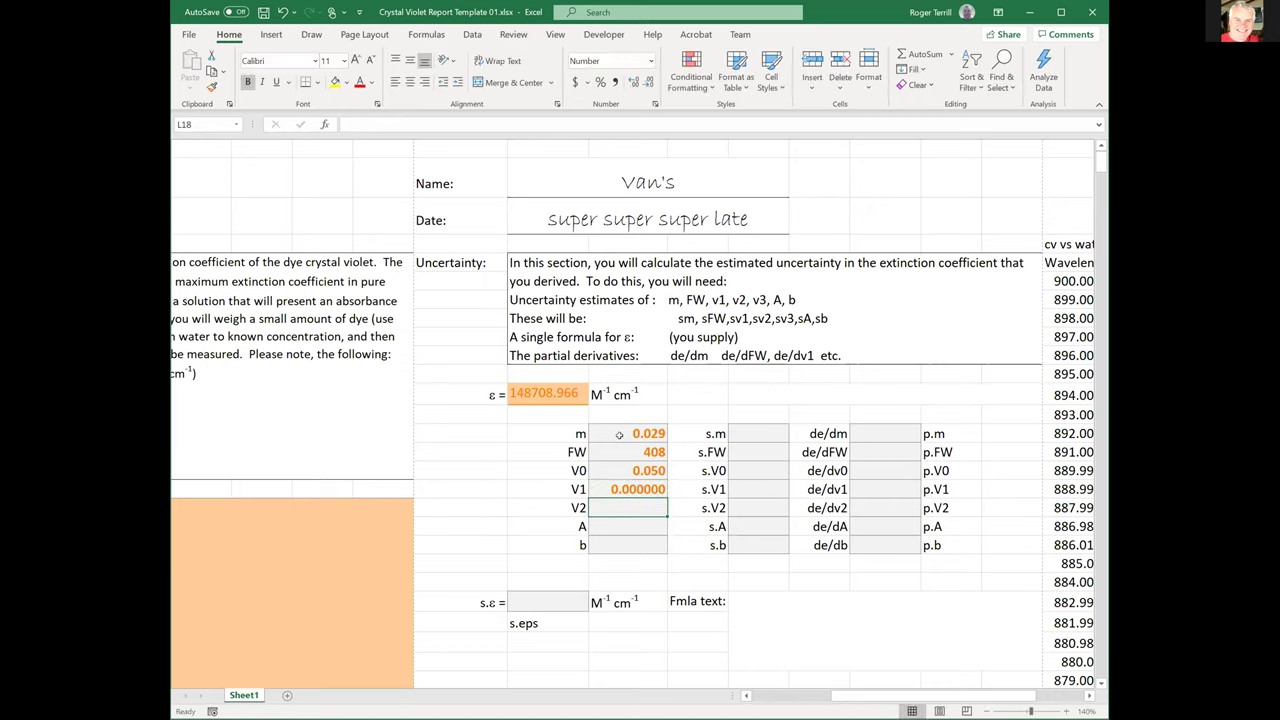
Fill the V2 value cell of the uncertainty table with a formula referencing the named cell V.2.
{"action": "type", "text": "=v"}
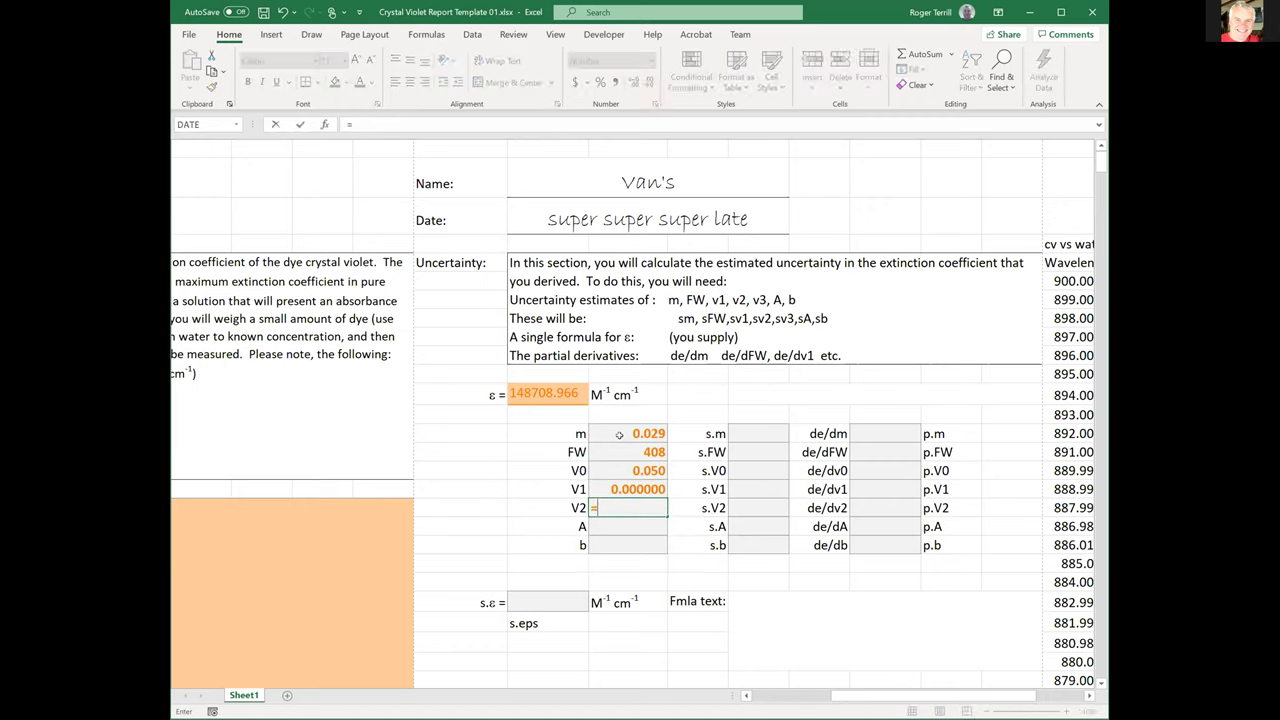
{"action": "key", "text": "Down"}
{"action": "key", "text": "Down"}
{"action": "key", "text": "Tab"}
{"action": "key", "text": "Return"}
Fill the A and b value cells of the uncertainty table with references to the named cells A.0 and b.0.
{"action": "type", "text": "=A"}
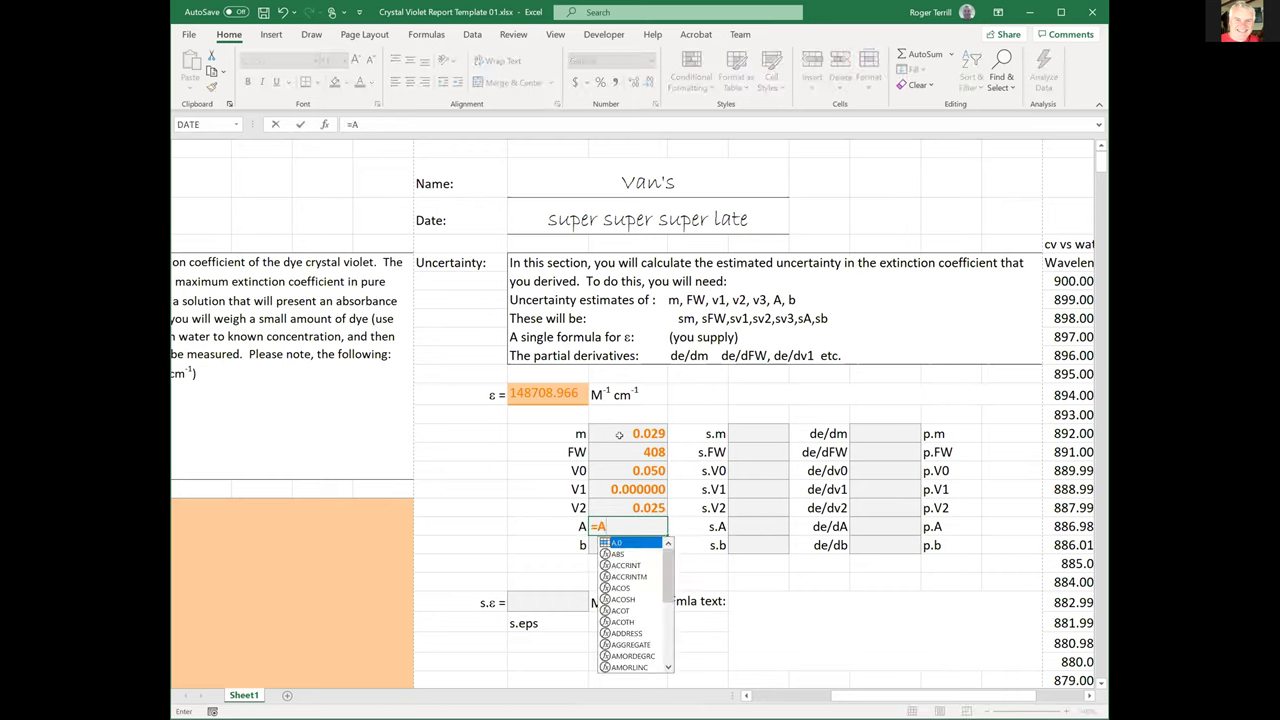
{"action": "key", "text": "Tab"}
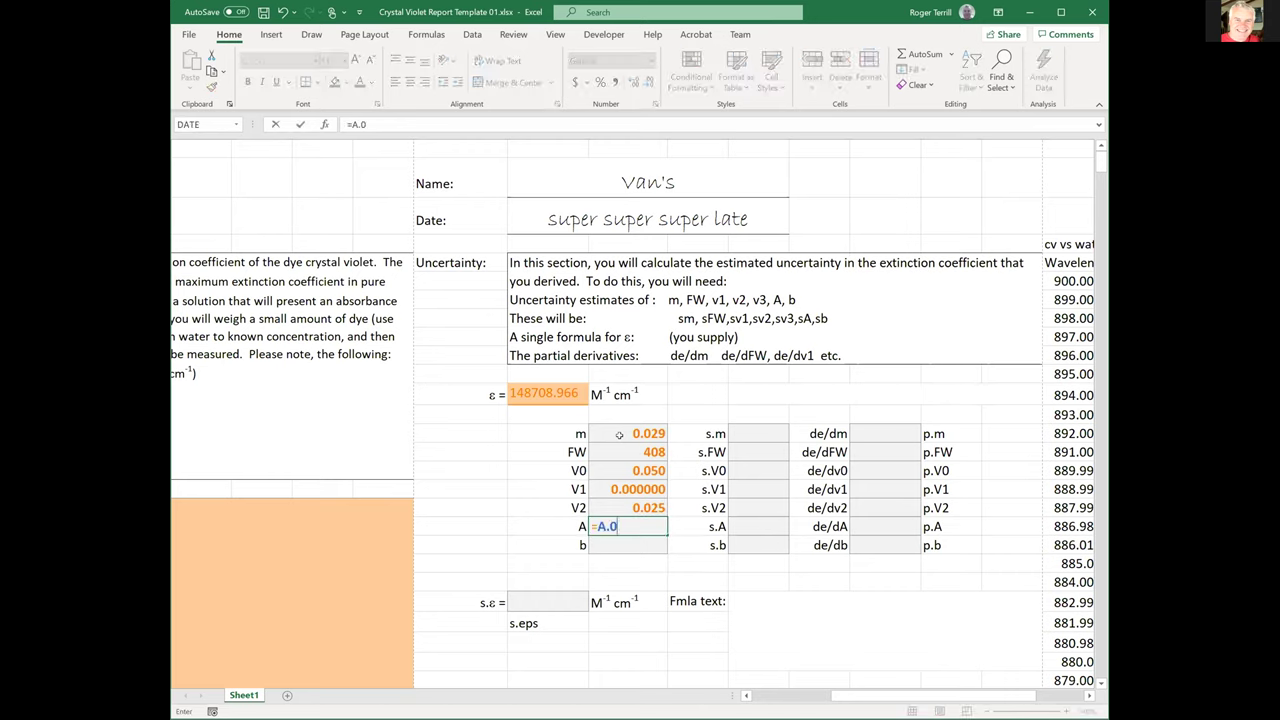
{"action": "key", "text": "Return"}
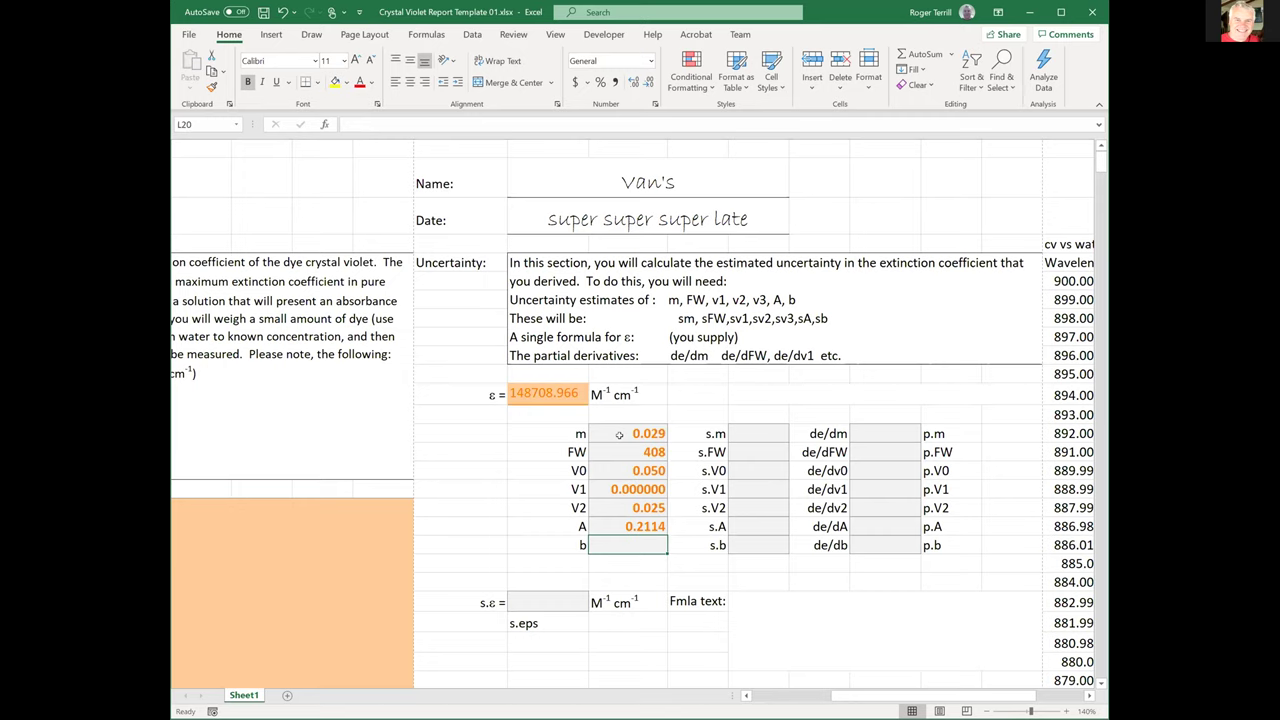
{"action": "type", "text": "=b"}
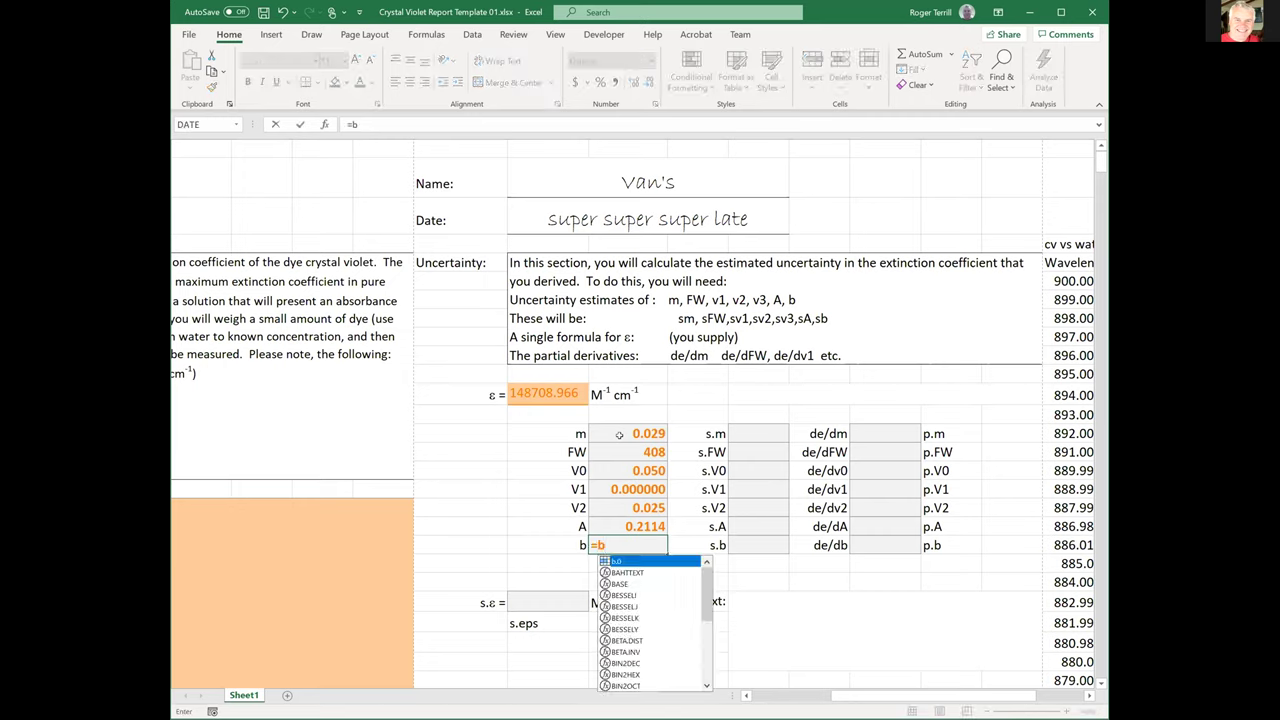
{"action": "key", "text": "Tab"}
{"action": "key", "text": "Return"}
Enter the uncertainty estimates 0.0005 for s.m and 0.01 for s.FW in the uncertainty table.
{"action": "key", "text": "Up"}
{"action": "key", "text": "Up"}
{"action": "key", "text": "Up"}
{"action": "key", "text": "Up"}
{"action": "key", "text": "Up"}
{"action": "key", "text": "Up"}
{"action": "key", "text": "Up"}
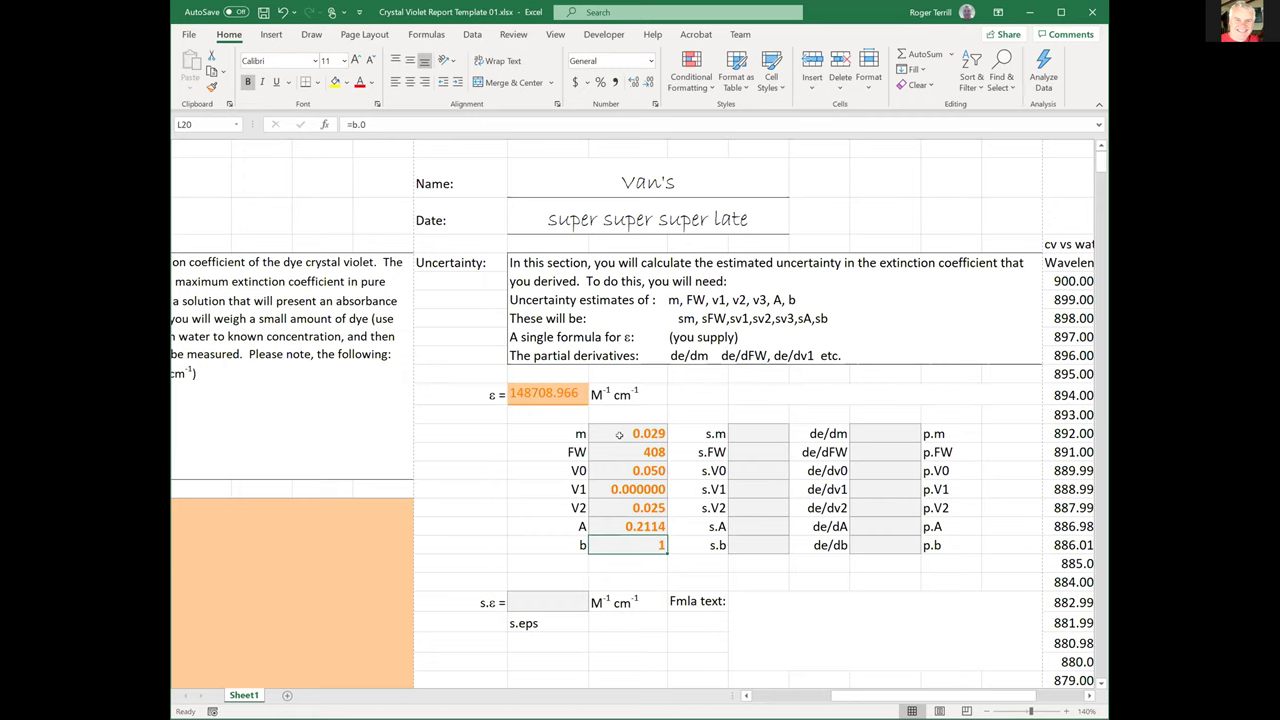
{"action": "key", "text": "Up"}
{"action": "key", "text": "Down"}
{"action": "key", "text": "Right"}
{"action": "key", "text": "Right"}
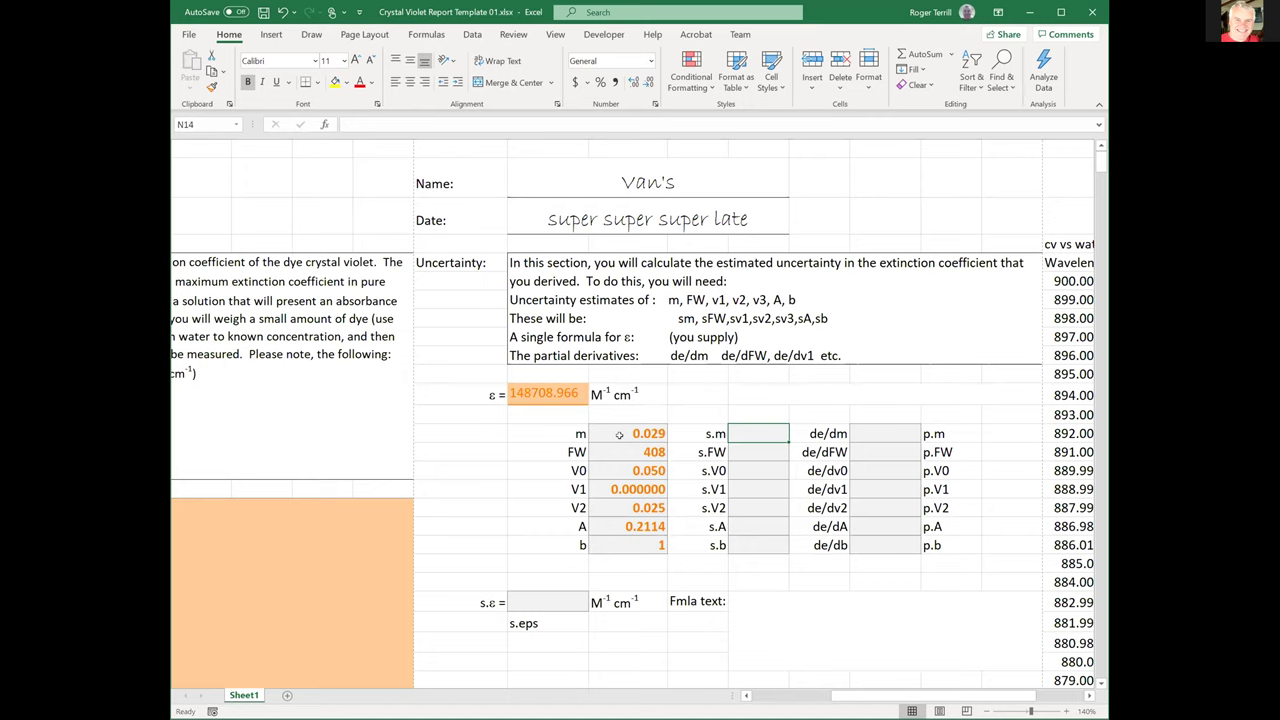
{"action": "type", "text": "0.000`1"}
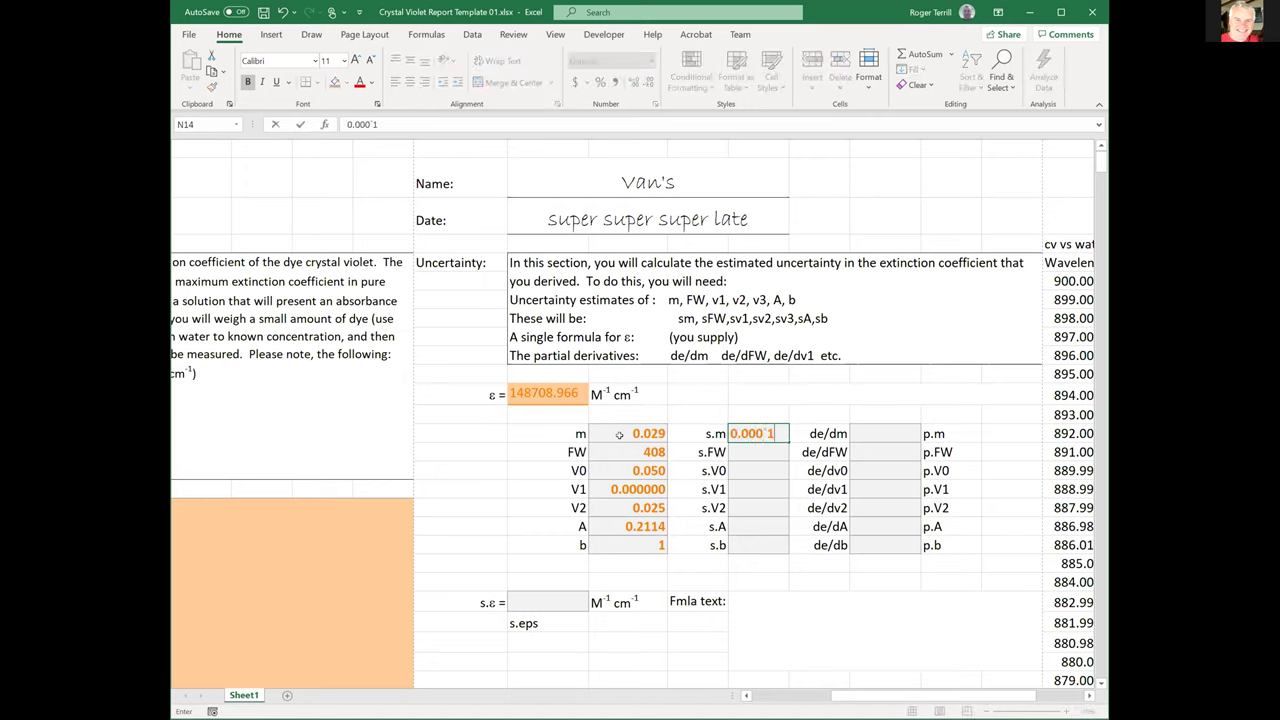
{"action": "key", "text": "BackSpace"}
{"action": "key", "text": "BackSpace"}
{"action": "type", "text": "1"}
{"action": "key", "text": "BackSpace"}
{"action": "type", "text": "5"}
{"action": "key", "text": "Return"}
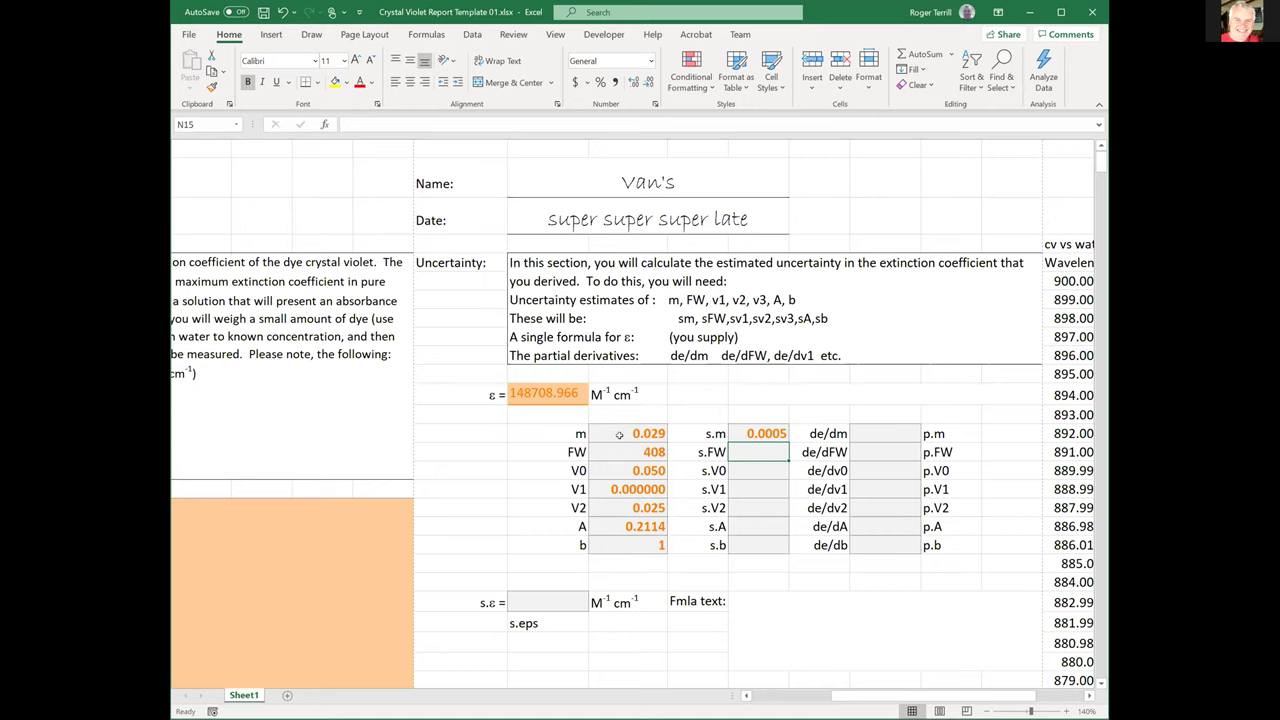
{"action": "type", "text": "0.01"}
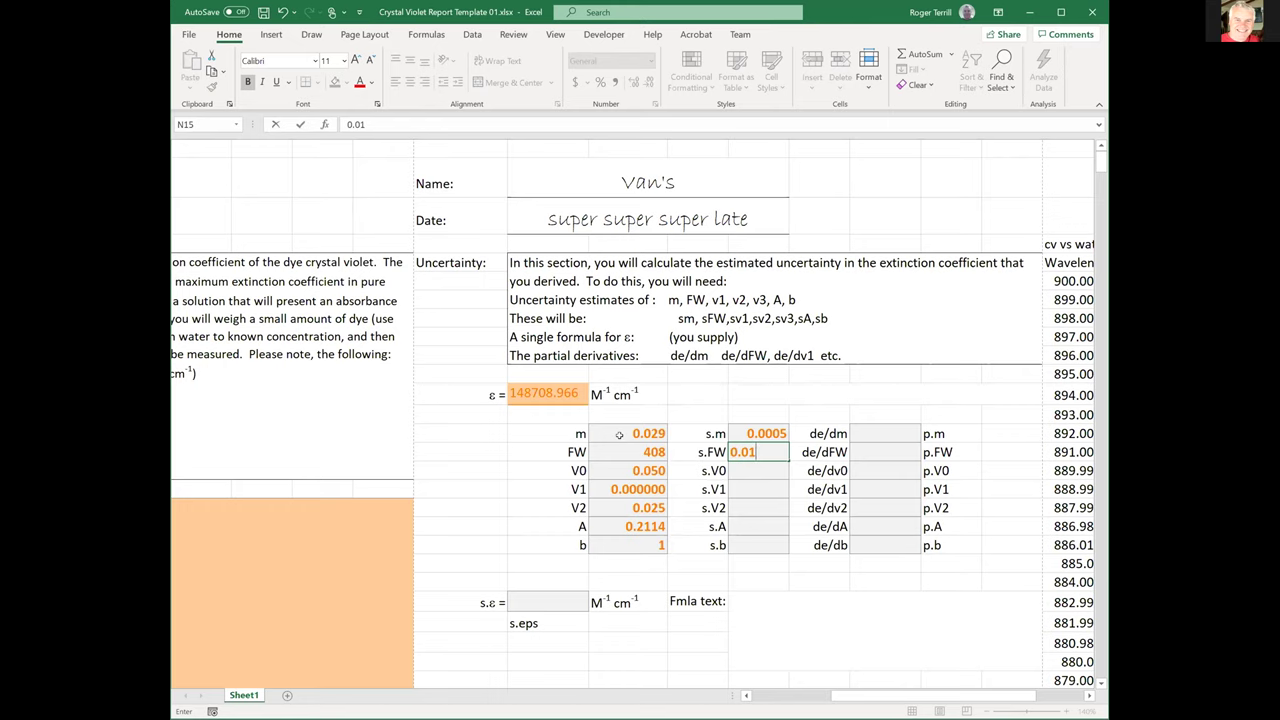
{"action": "key", "text": "Return"}
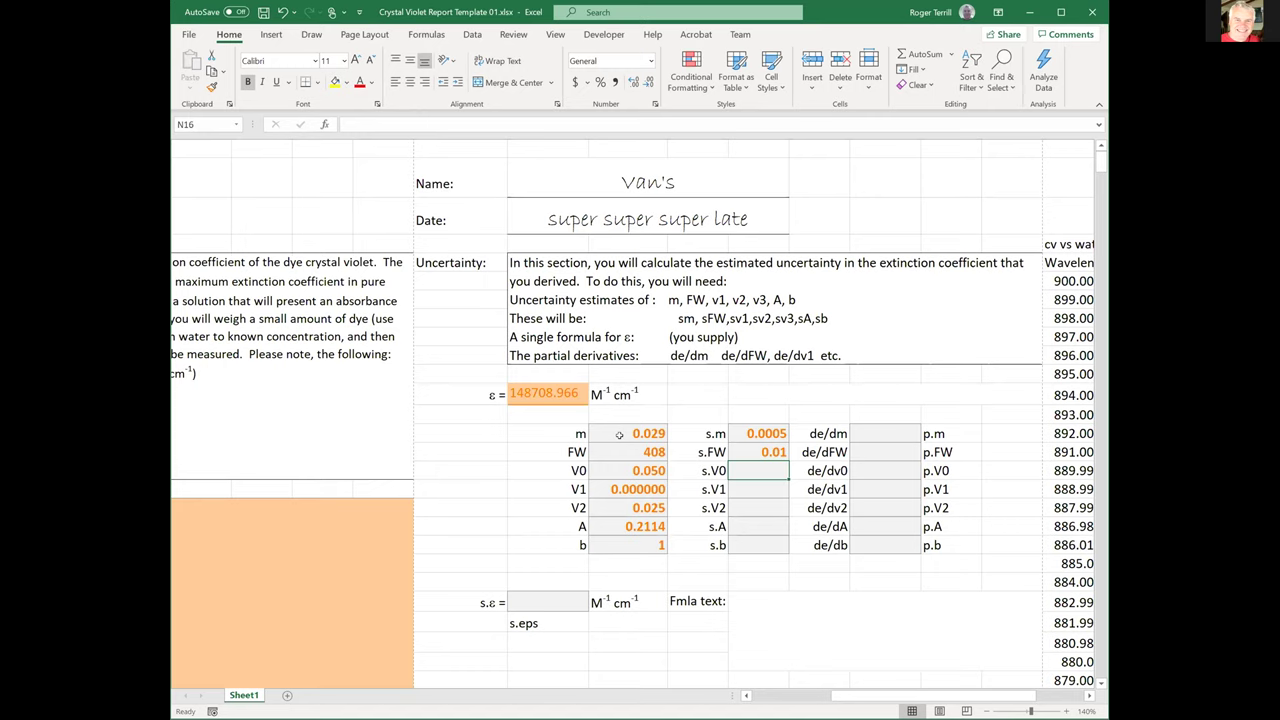
Enter the uncertainty estimate 0.00005 for both s.V0 and s.V1 in the uncertainty table.
{"action": "type", "text": ".0"}
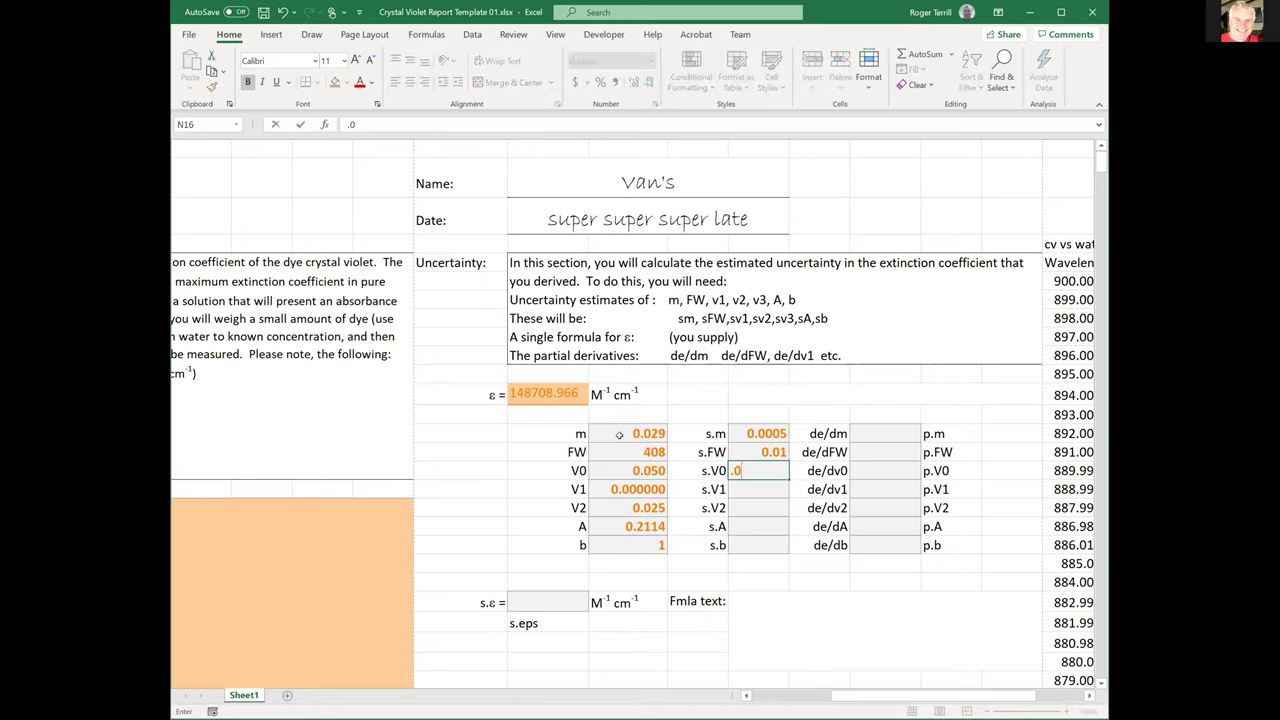
{"action": "type", "text": "0005"}
{"action": "key", "text": "Return"}
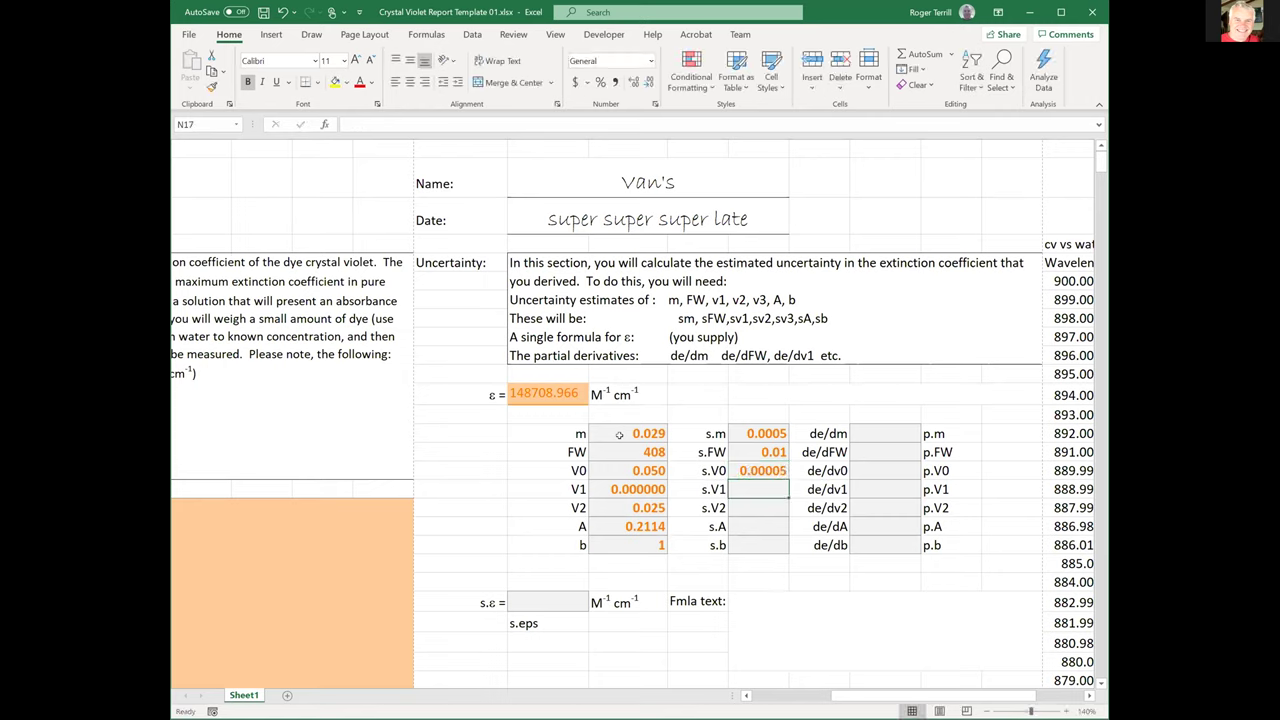
{"action": "type", "text": "0"}
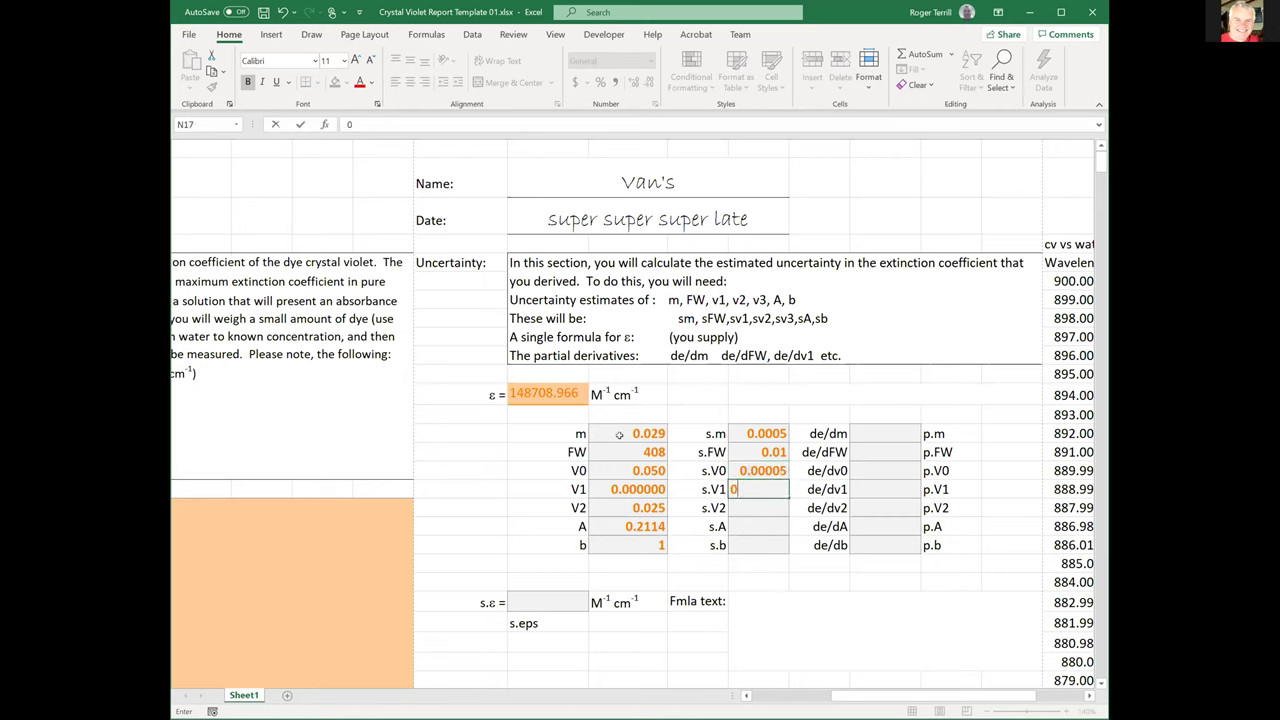
{"action": "type", "text": ".00005"}
{"action": "key", "text": "Return"}
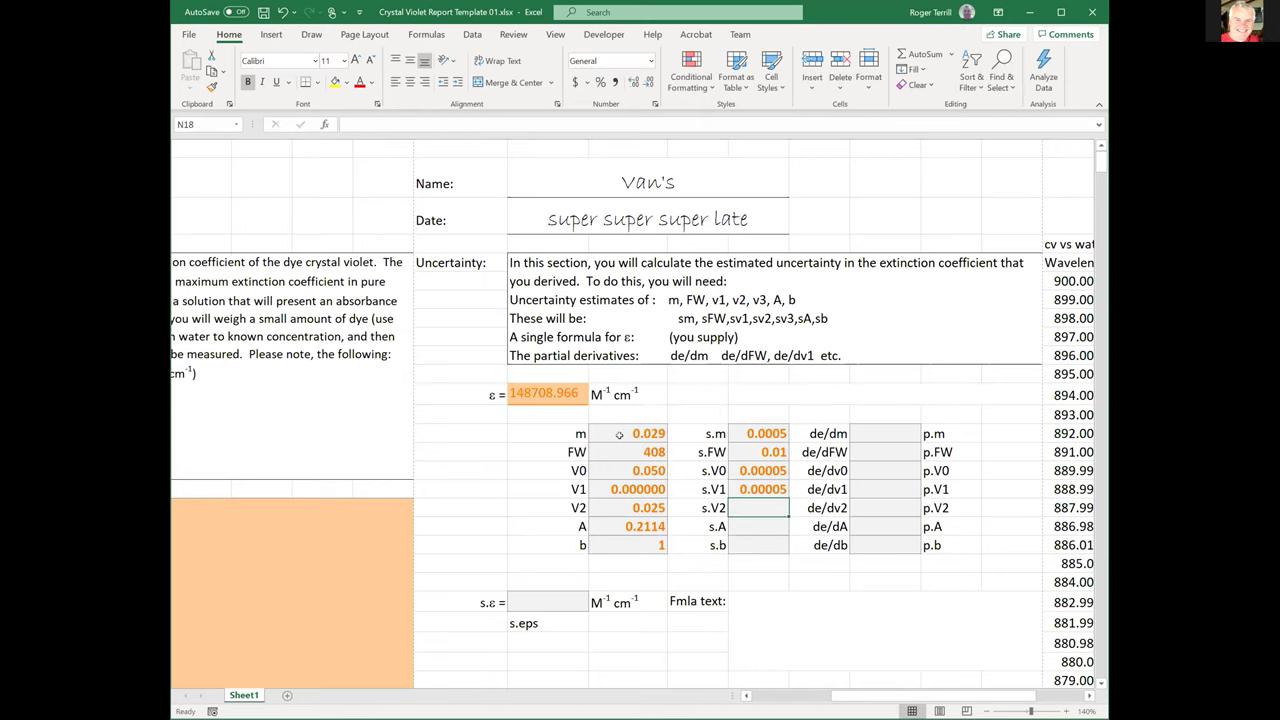
Format the V1 value in the uncertainty table to show eight decimal places.
{"action": "key", "text": "Up"}
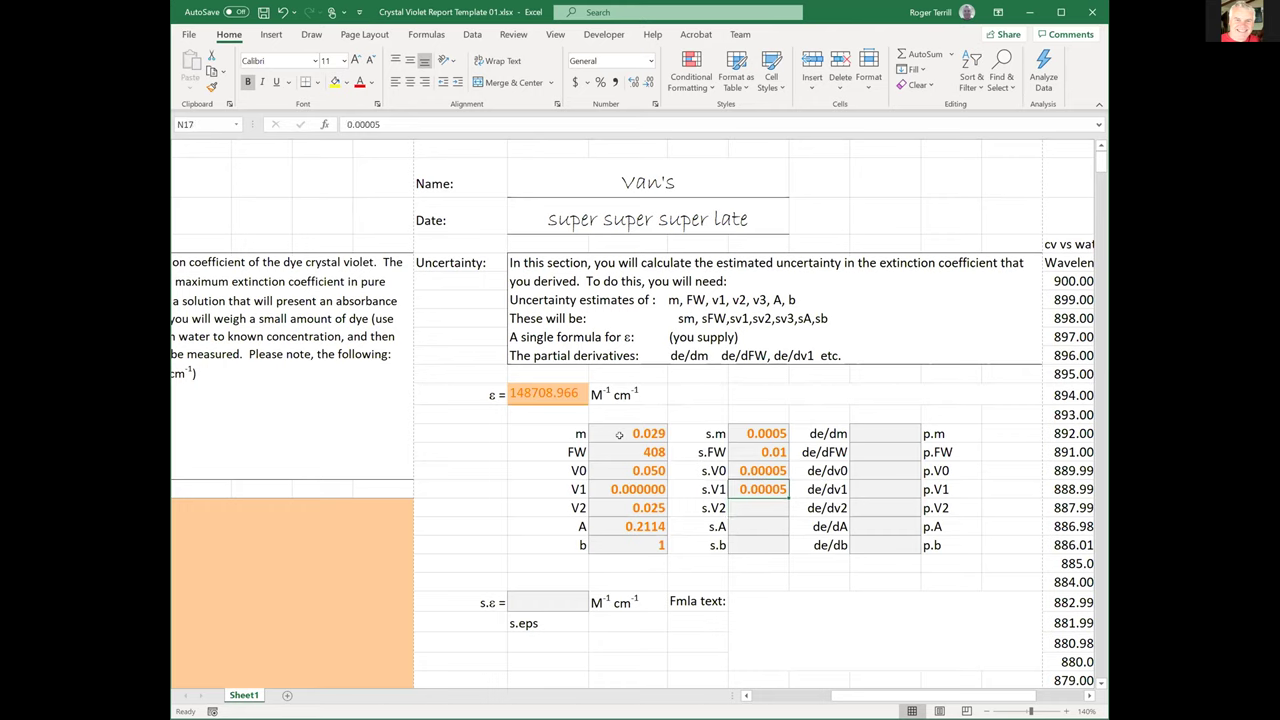
{"action": "key", "text": "Up"}
{"action": "key", "text": "Down"}
{"action": "key", "text": "Left"}
{"action": "key", "text": "Left"}
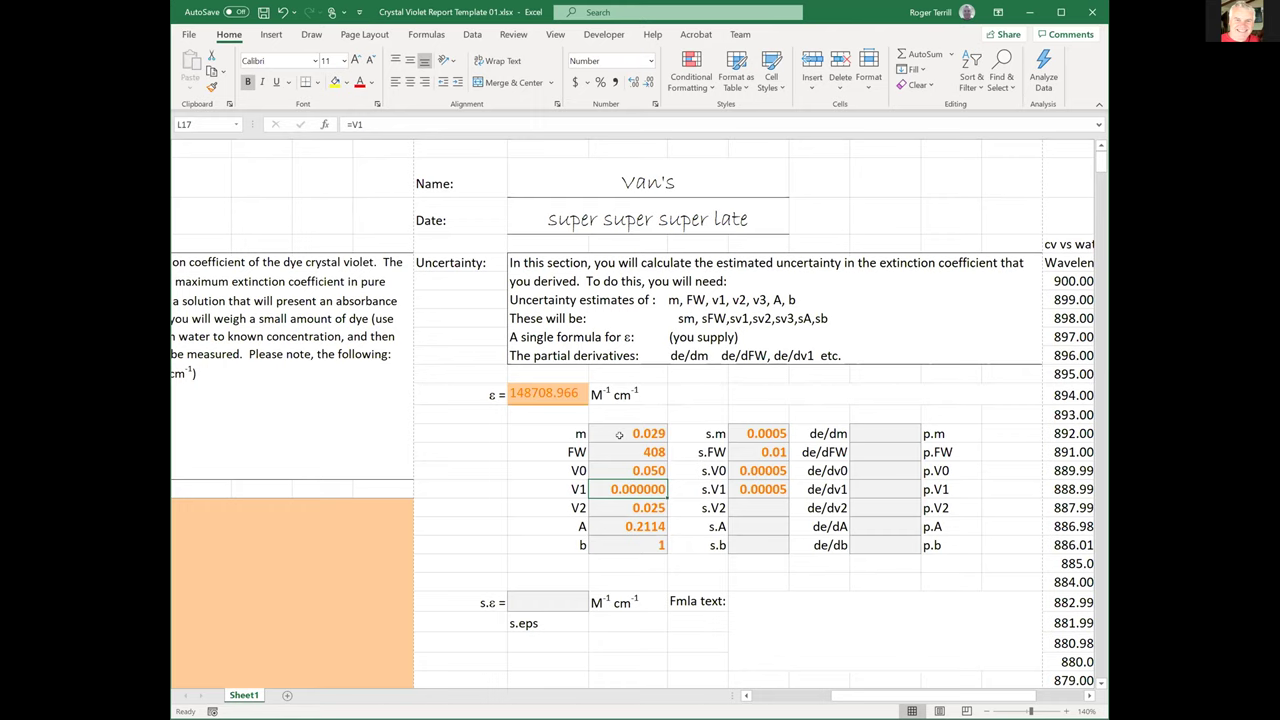
{"action": "left_click", "coordinate": [633, 82]}
{"action": "left_click", "coordinate": [633, 82]}
{"action": "left_click", "coordinate": [633, 82]}
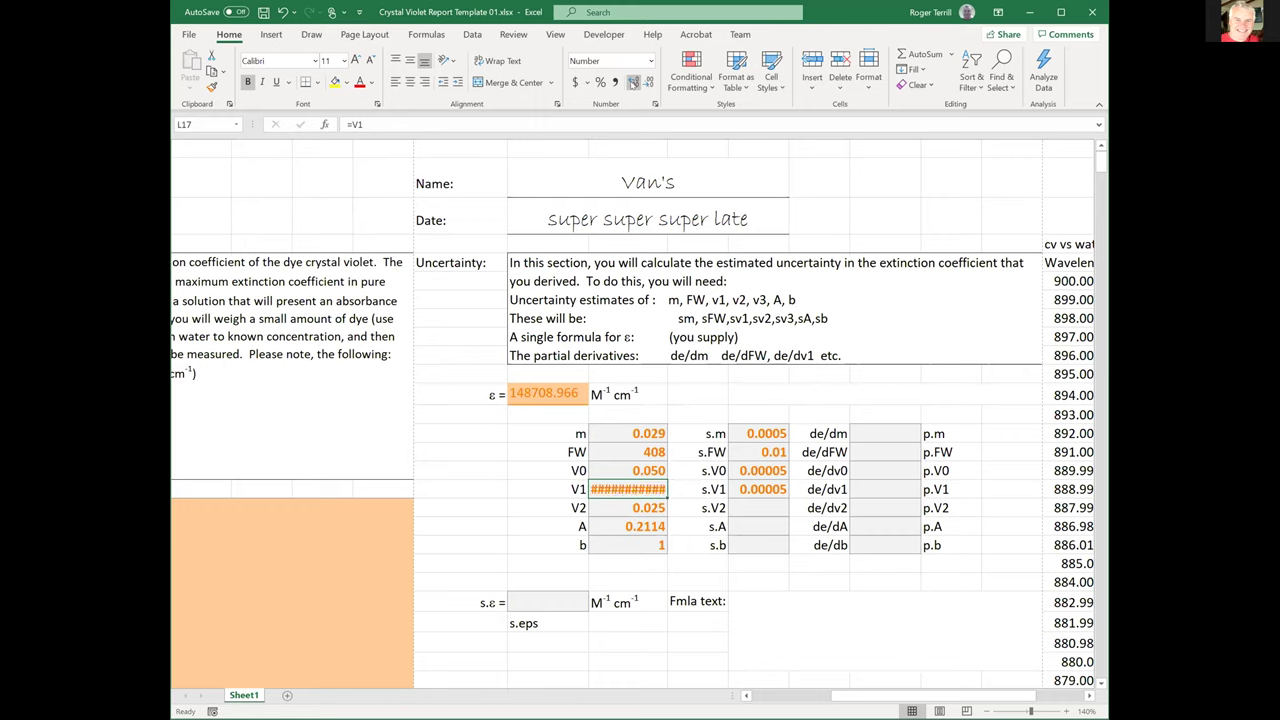
{"action": "left_click", "coordinate": [650, 83]}
Locate the V.1 entry among the experimental data below the orange box and examine its value.
{"action": "left_click", "coordinate": [514, 642]}
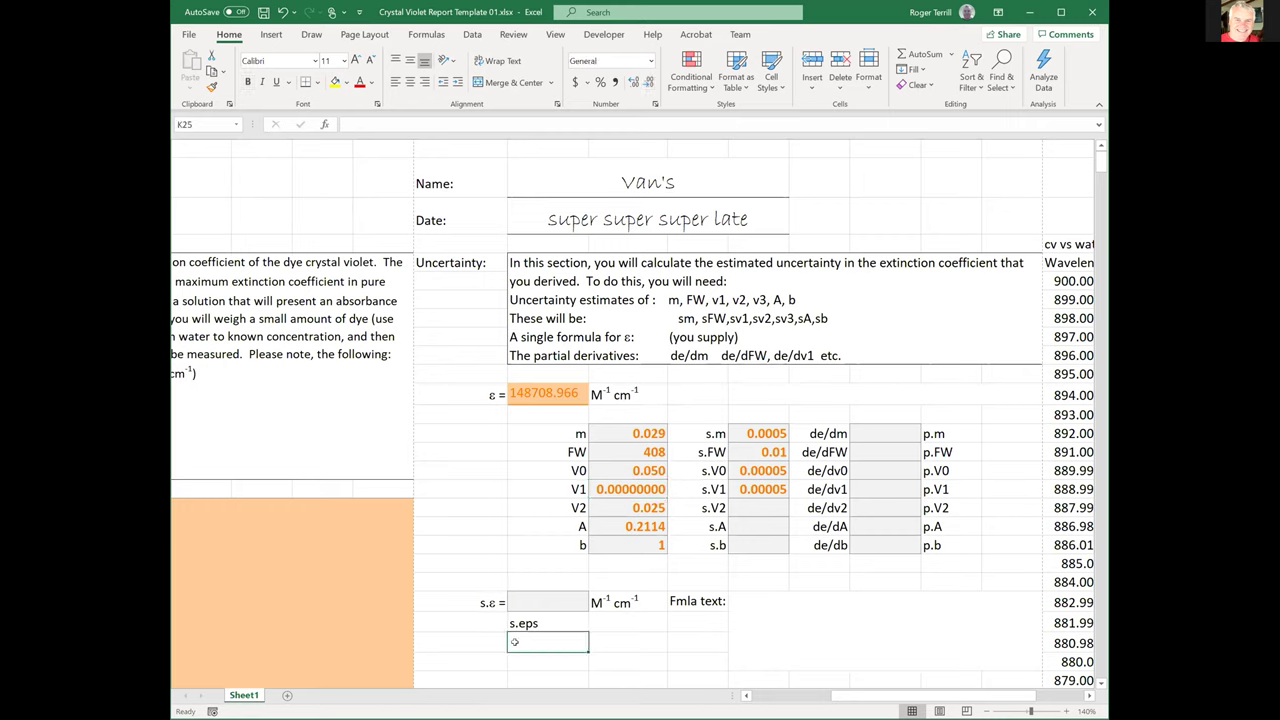
{"action": "key", "text": "Up"}
{"action": "key", "text": "Up"}
{"action": "key", "text": "Up"}
{"action": "key", "text": "Up"}
{"action": "key", "text": "Up"}
{"action": "key", "text": "Up"}
{"action": "key", "text": "Up"}
{"action": "key", "text": "Up"}
{"action": "key", "text": "Up"}
{"action": "key", "text": "Up"}
{"action": "key", "text": "Up"}
{"action": "key", "text": "Up"}
{"action": "key", "text": "Up"}
{"action": "key", "text": "Up"}
{"action": "key", "text": "Up"}
{"action": "key", "text": "Up"}
{"action": "key", "text": "Up"}
{"action": "key", "text": "Up"}
{"action": "key", "text": "Up"}
{"action": "key", "text": "Up"}
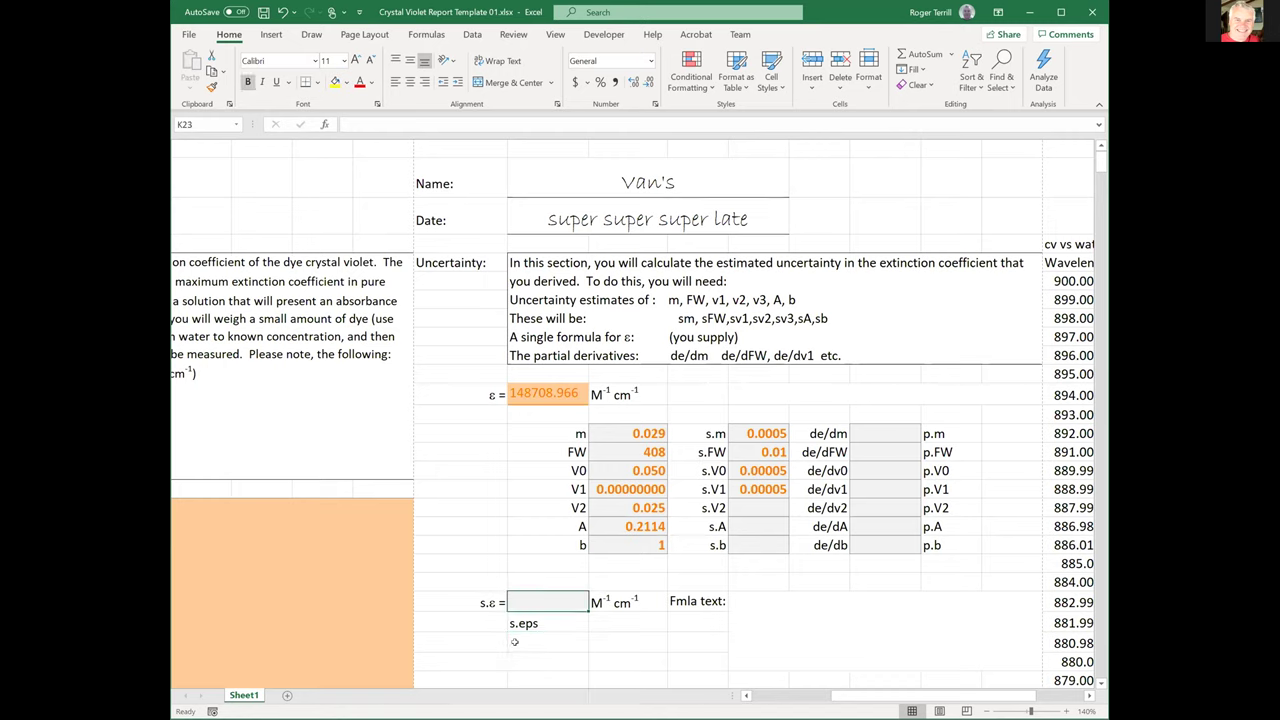
{"action": "key", "text": "Down"}
{"action": "key", "text": "Down"}
{"action": "key", "text": "Down"}
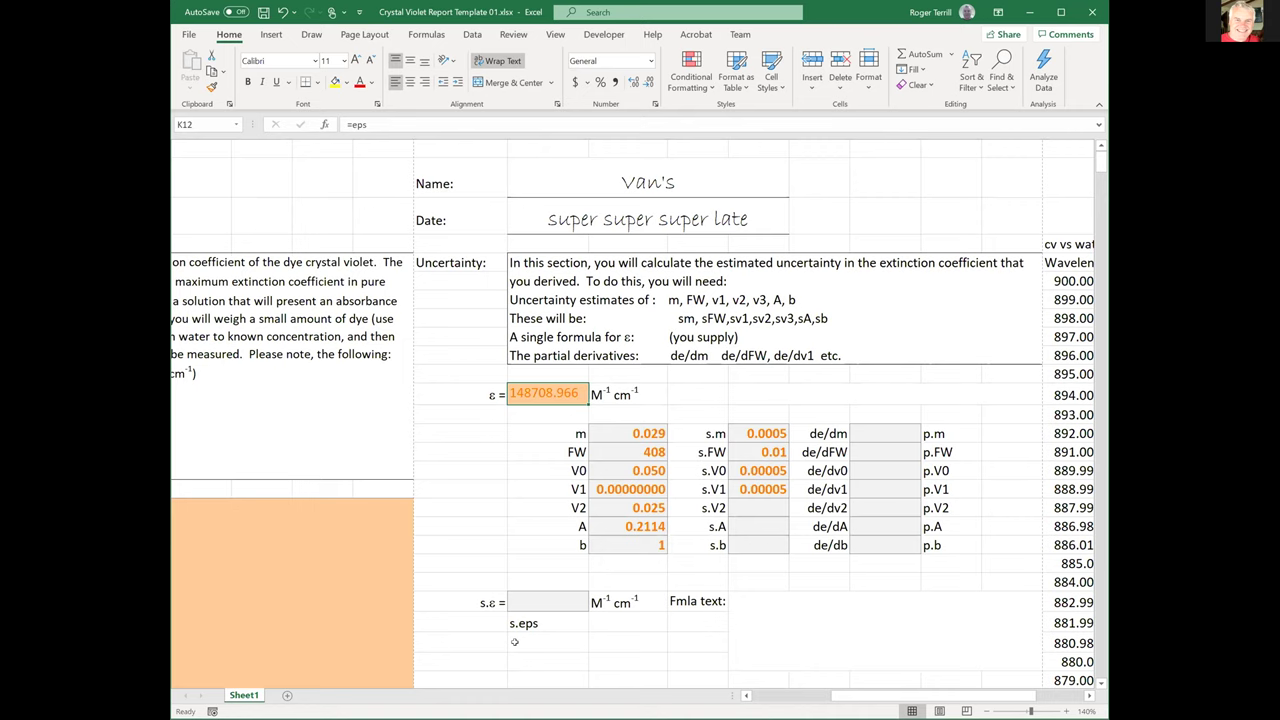
{"action": "key", "text": "Down"}
{"action": "key", "text": "Down"}
{"action": "key", "text": "Down"}
{"action": "key", "text": "Down"}
{"action": "key", "text": "Down"}
{"action": "key", "text": "Down"}
{"action": "key", "text": "Down"}
{"action": "key", "text": "Down"}
{"action": "key", "text": "Down"}
{"action": "key", "text": "Down"}
{"action": "key", "text": "Down"}
{"action": "key", "text": "Down"}
{"action": "key", "text": "Down"}
{"action": "key", "text": "Down"}
{"action": "key", "text": "Down"}
{"action": "key", "text": "Down"}
{"action": "key", "text": "Down"}
{"action": "key", "text": "Down"}
{"action": "key", "text": "Down"}
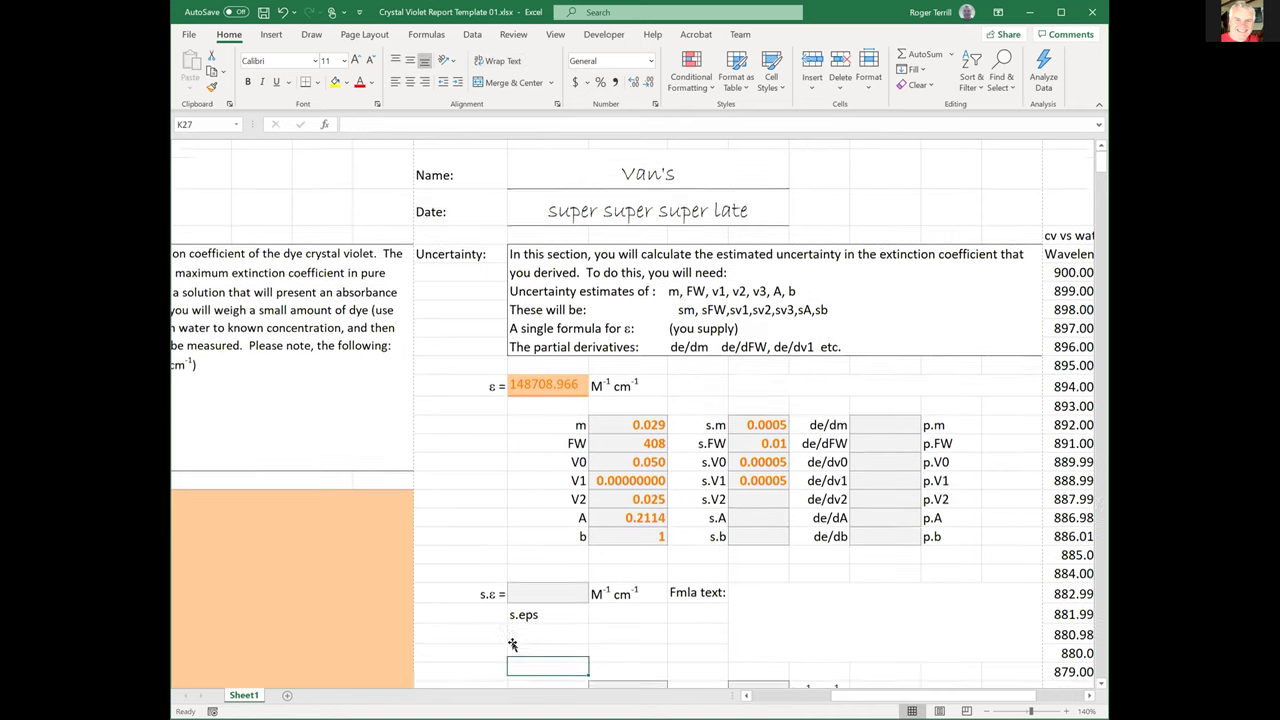
{"action": "key", "text": "Down"}
{"action": "key", "text": "Down"}
{"action": "key", "text": "Down"}
{"action": "key", "text": "Left"}
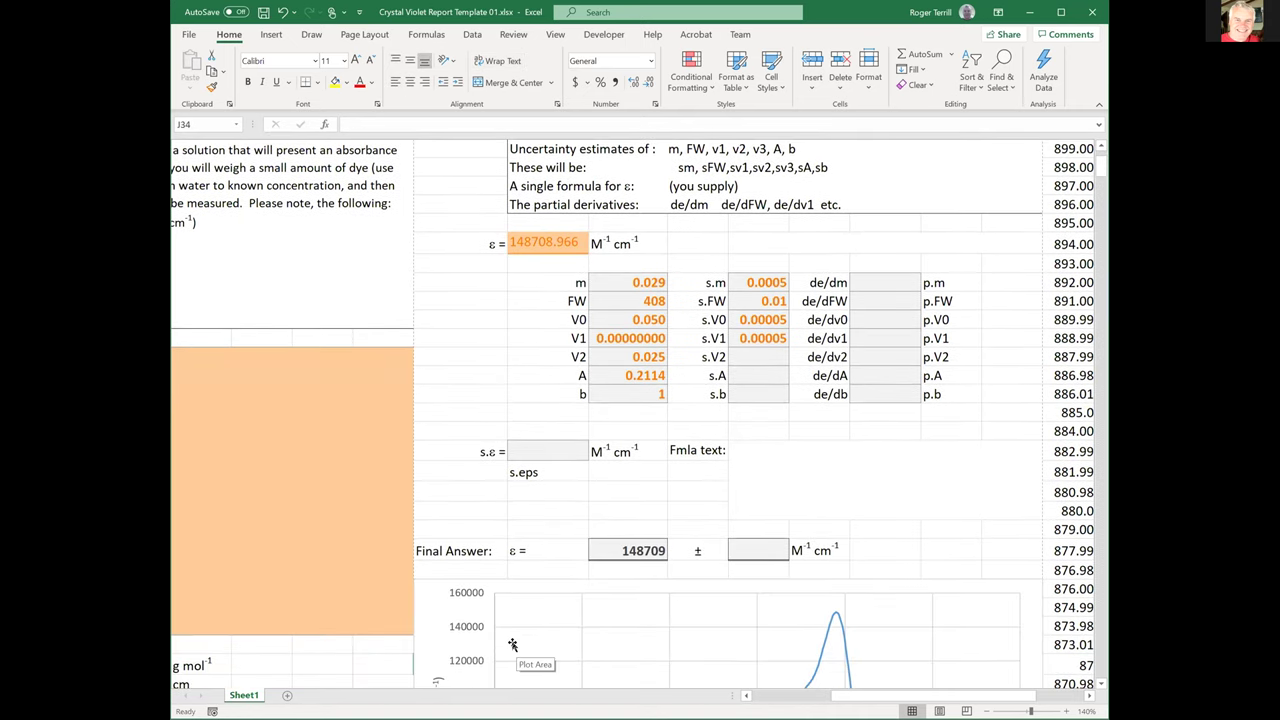
{"action": "key", "text": "Left"}
{"action": "key", "text": "Left"}
{"action": "key", "text": "Left"}
{"action": "key", "text": "Left"}
{"action": "key", "text": "Left"}
{"action": "key", "text": "Left"}
{"action": "key", "text": "Left"}
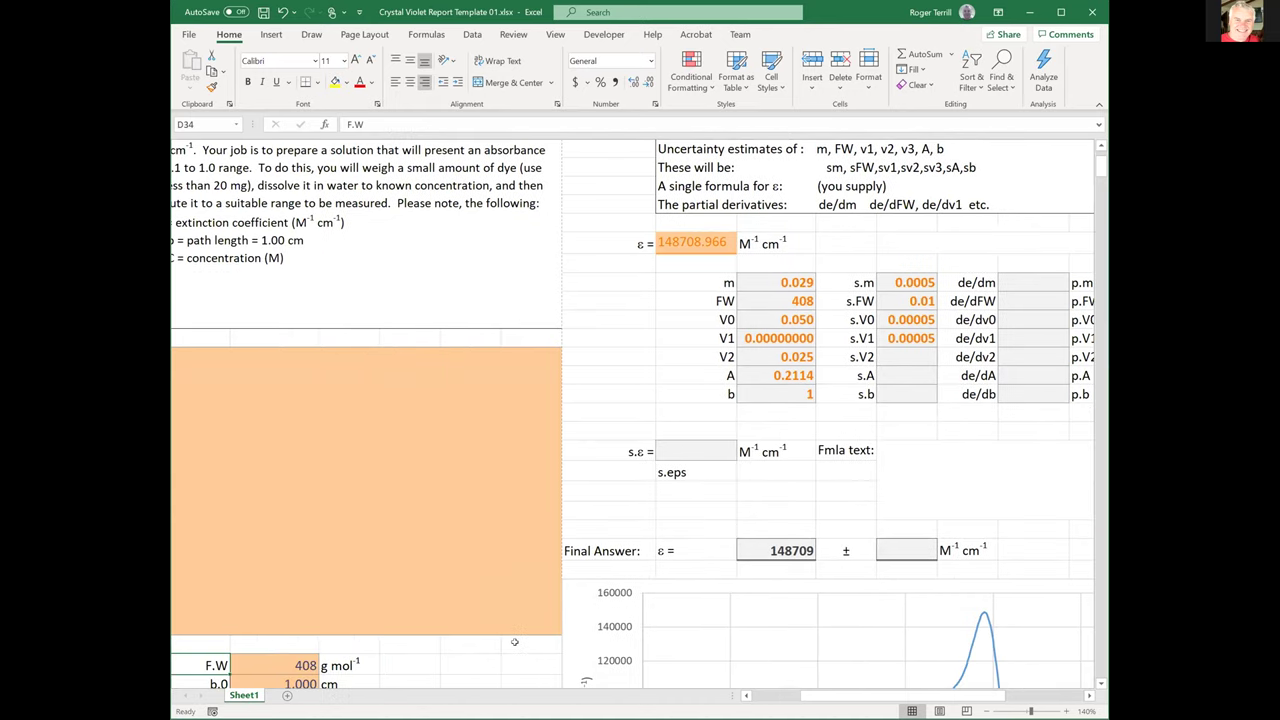
{"action": "key", "text": "Down"}
{"action": "key", "text": "Down"}
{"action": "key", "text": "Down"}
{"action": "key", "text": "Down"}
{"action": "key", "text": "Down"}
{"action": "key", "text": "Down"}
{"action": "key", "text": "Down"}
{"action": "key", "text": "Down"}
{"action": "key", "text": "Down"}
{"action": "key", "text": "Down"}
{"action": "key", "text": "Down"}
{"action": "key", "text": "Down"}
{"action": "key", "text": "Down"}
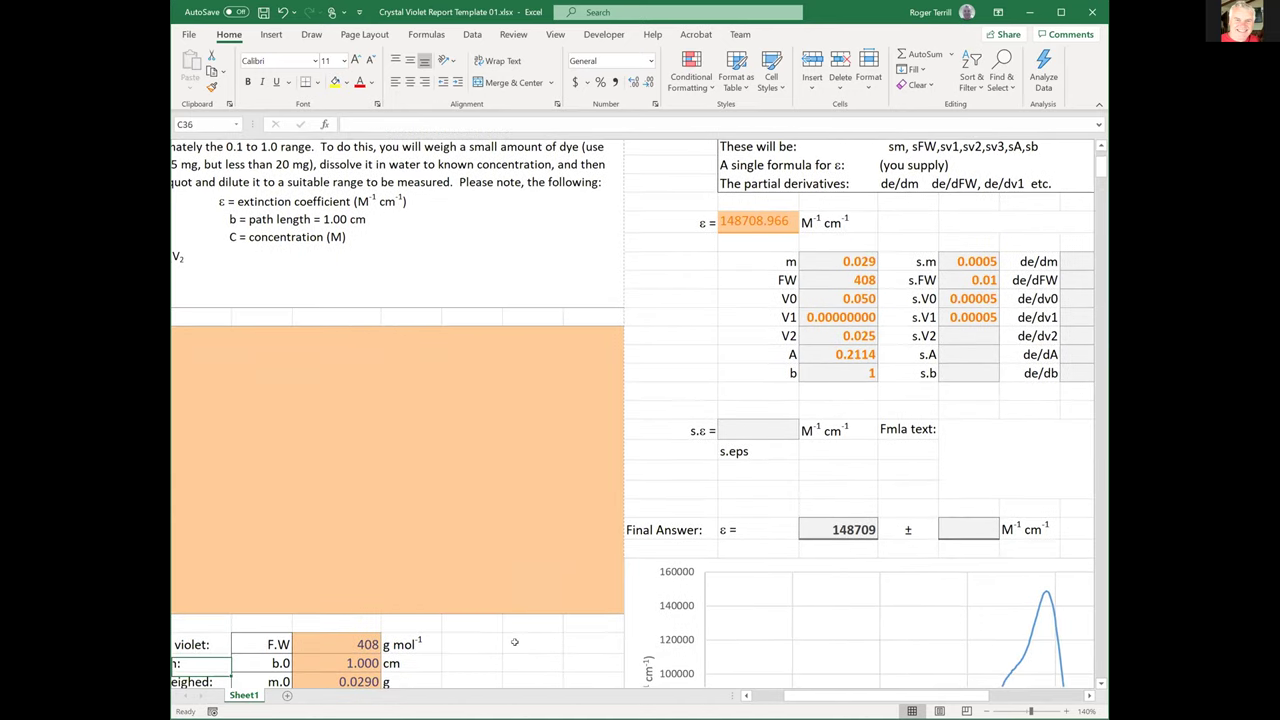
{"action": "key", "text": "Up"}
{"action": "key", "text": "Up"}
{"action": "key", "text": "Up"}
{"action": "key", "text": "Up"}
{"action": "key", "text": "Up"}
{"action": "key", "text": "Up"}
{"action": "key", "text": "Up"}
{"action": "key", "text": "Up"}
{"action": "key", "text": "Up"}
{"action": "key", "text": "Right"}
{"action": "key", "text": "Right"}
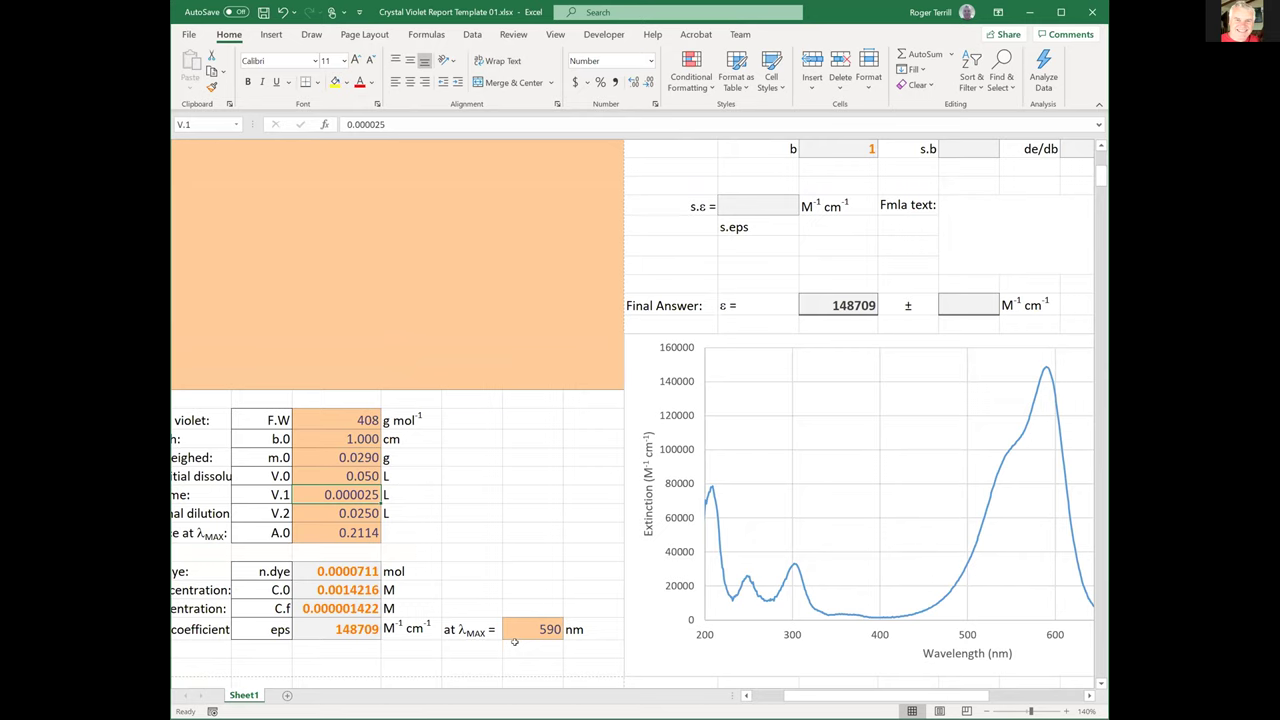
Replace the V1 value formula in the uncertainty table with a reference to the named cell V.1.
{"action": "key", "text": "Right"}
{"action": "key", "text": "Right"}
{"action": "key", "text": "Right"}
{"action": "key", "text": "Right"}
{"action": "key", "text": "Right"}
{"action": "key", "text": "Right"}
{"action": "key", "text": "Right"}
{"action": "key", "text": "Right"}
{"action": "key", "text": "Right"}
{"action": "key", "text": "Right"}
{"action": "key", "text": "Right"}
{"action": "key", "text": "Right"}
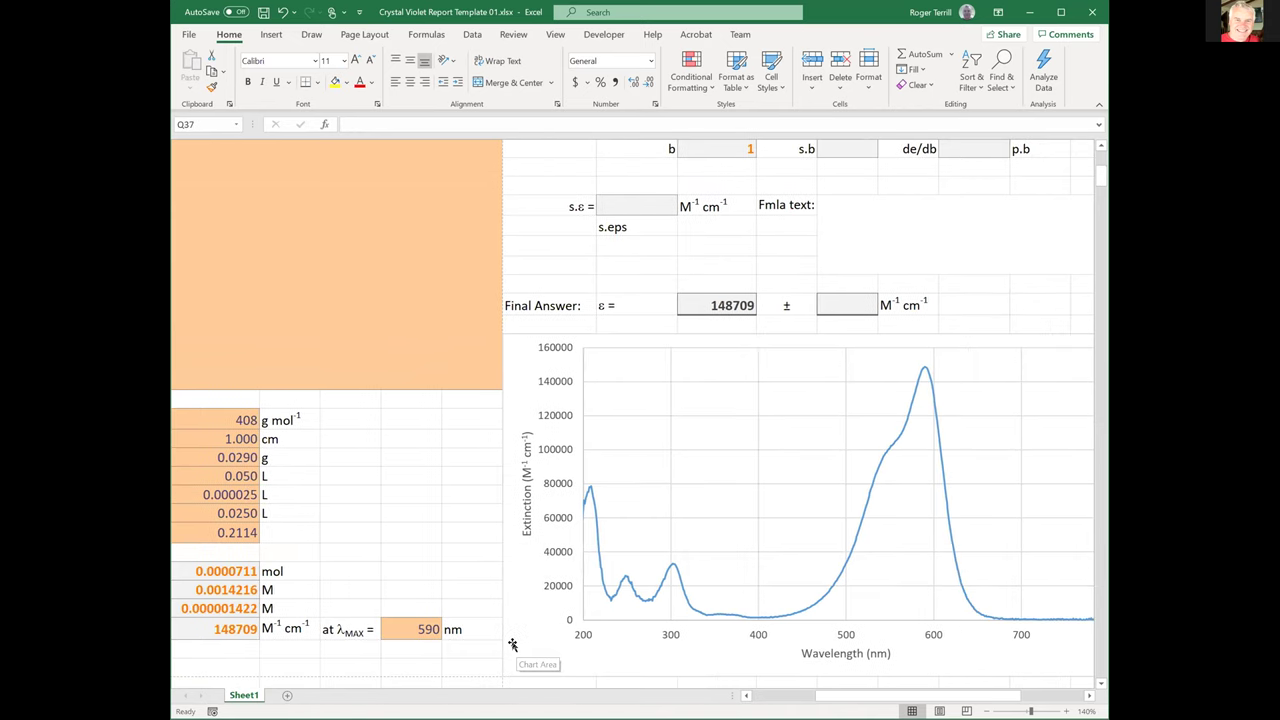
{"action": "key", "text": "ctrl+Up"}
{"action": "key", "text": "Down"}
{"action": "key", "text": "Left"}
{"action": "key", "text": "Left"}
{"action": "key", "text": "Left"}
{"action": "key", "text": "Down"}
{"action": "key", "text": "Down"}
{"action": "key", "text": "Down"}
{"action": "key", "text": "Down"}
{"action": "key", "text": "Down"}
{"action": "key", "text": "Down"}
{"action": "key", "text": "Down"}
{"action": "key", "text": "Down"}
{"action": "key", "text": "Left"}
{"action": "key", "text": "Left"}
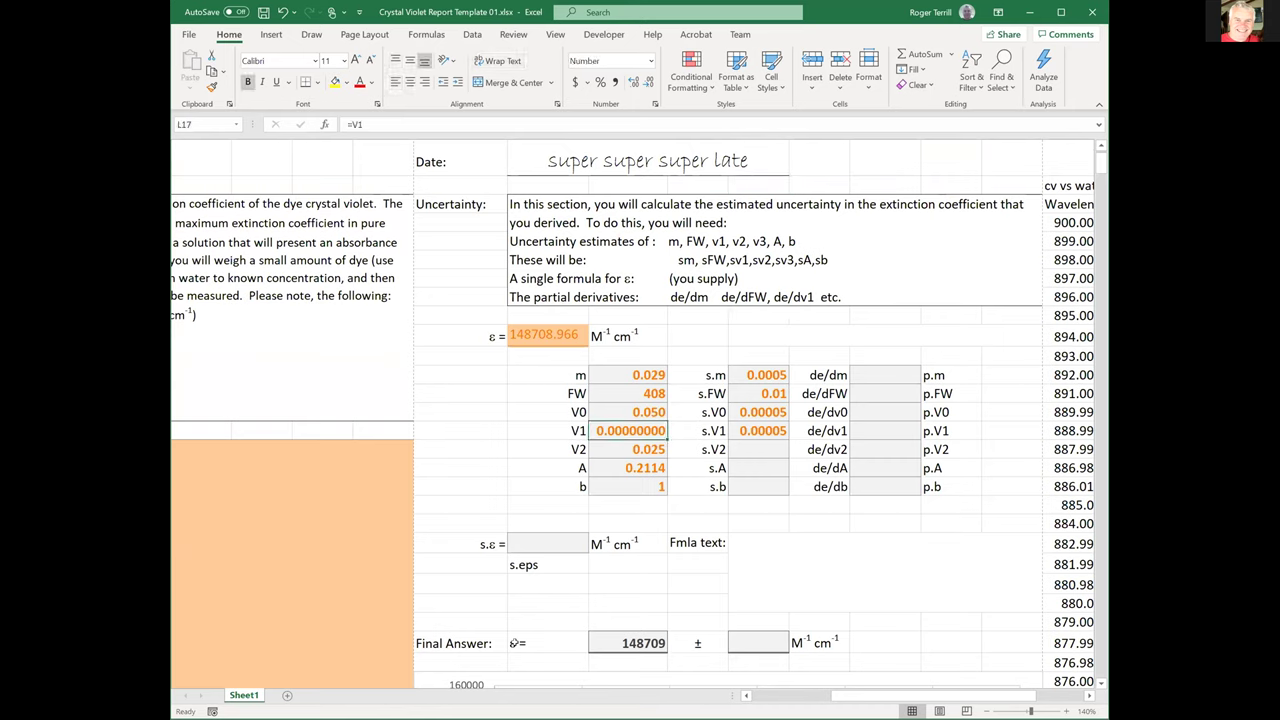
{"action": "type", "text": "="}
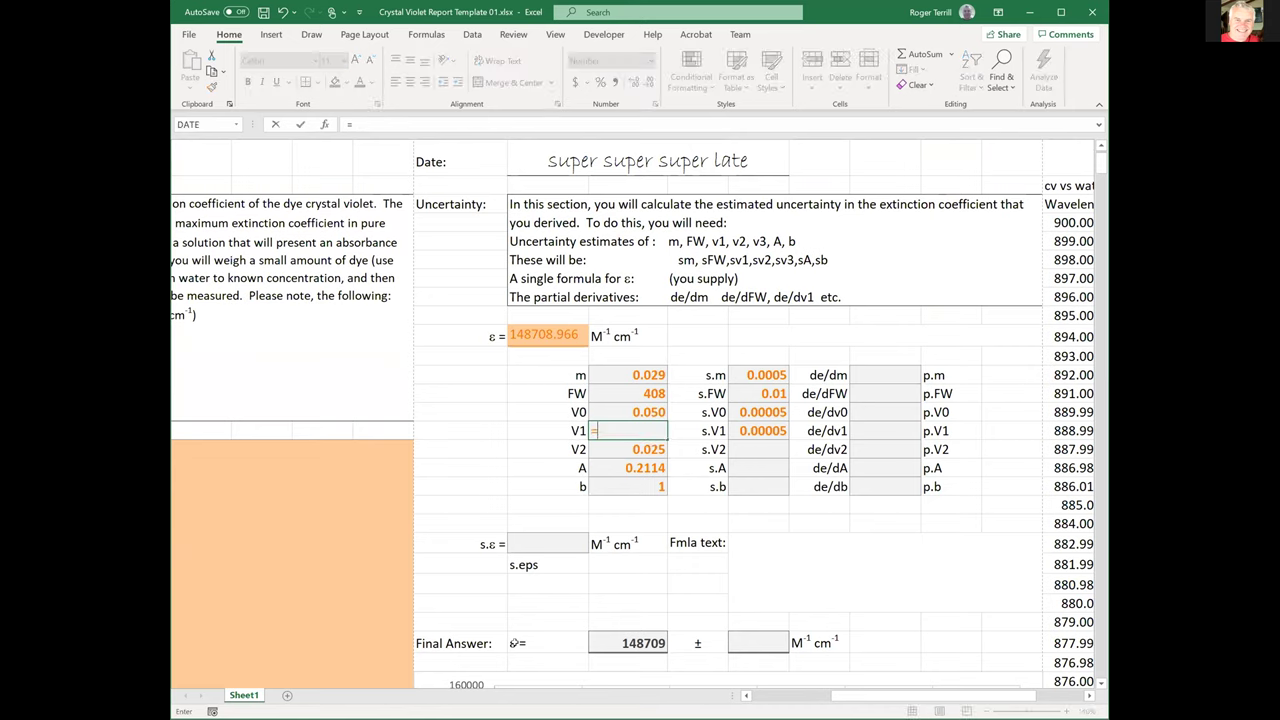
{"action": "type", "text": "V.0"}
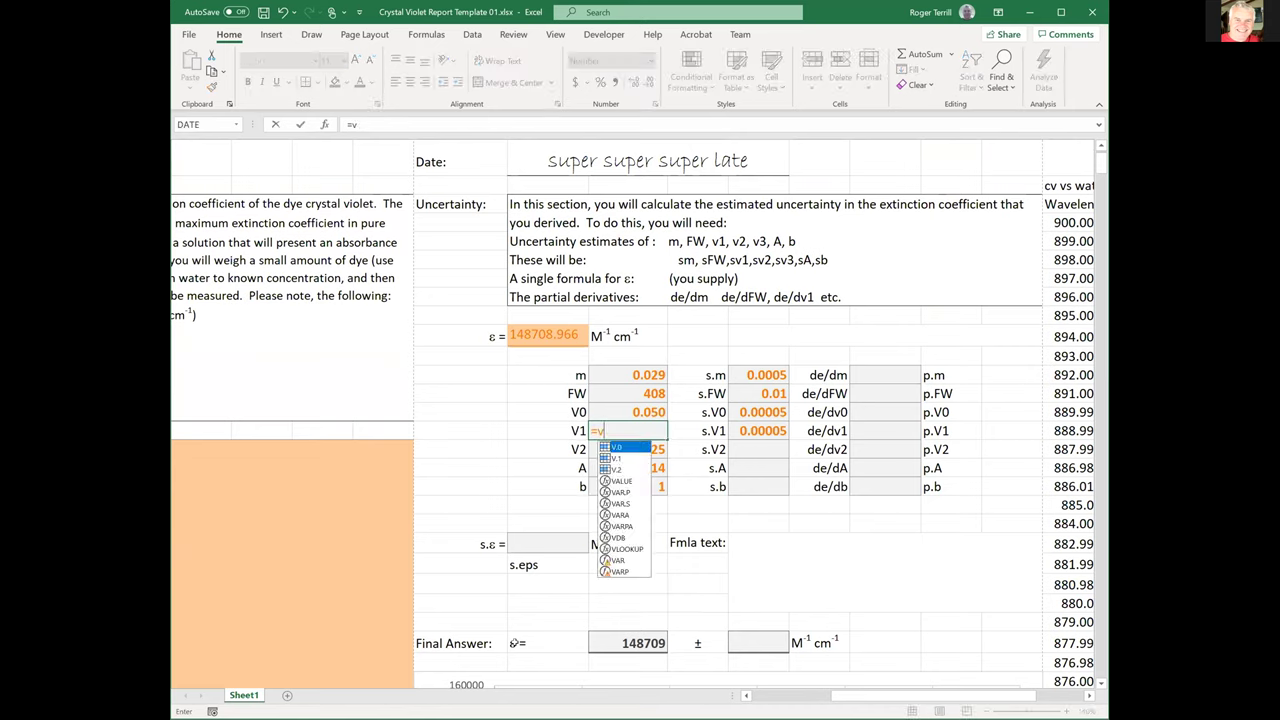
{"action": "key", "text": "BackSpace"}
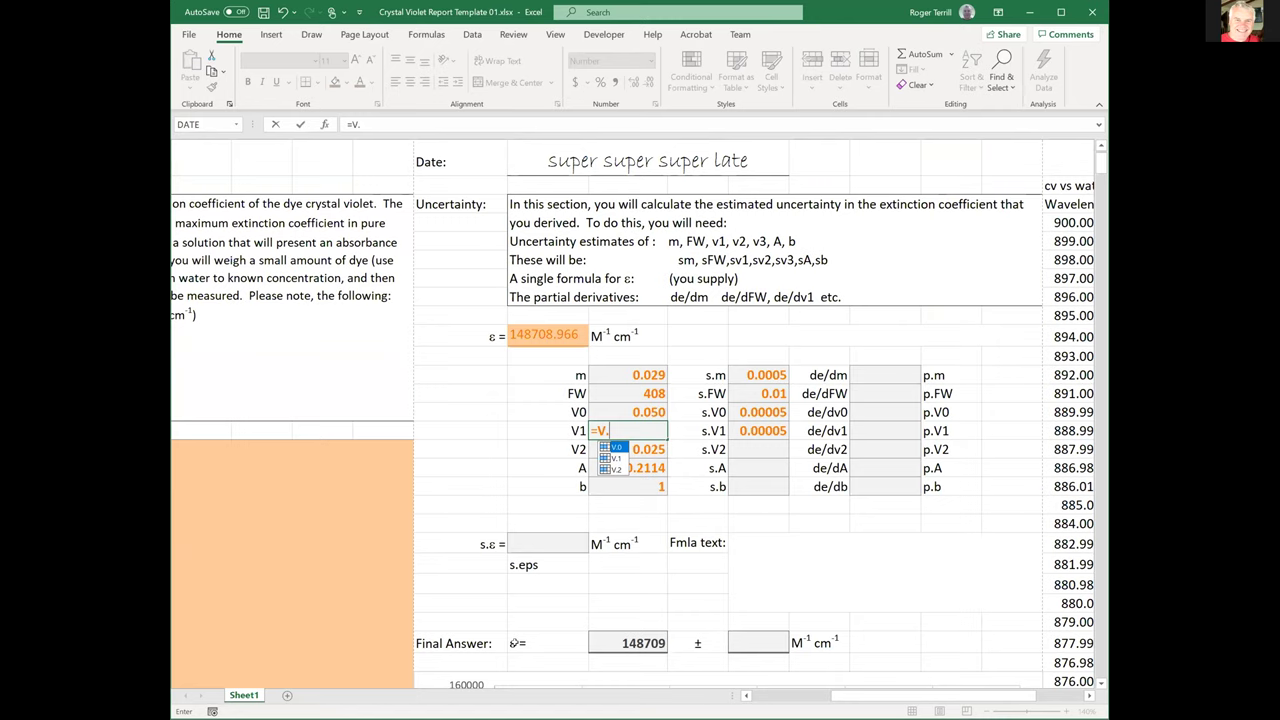
{"action": "key", "text": "Down"}
{"action": "key", "text": "Tab"}
{"action": "key", "text": "Return"}
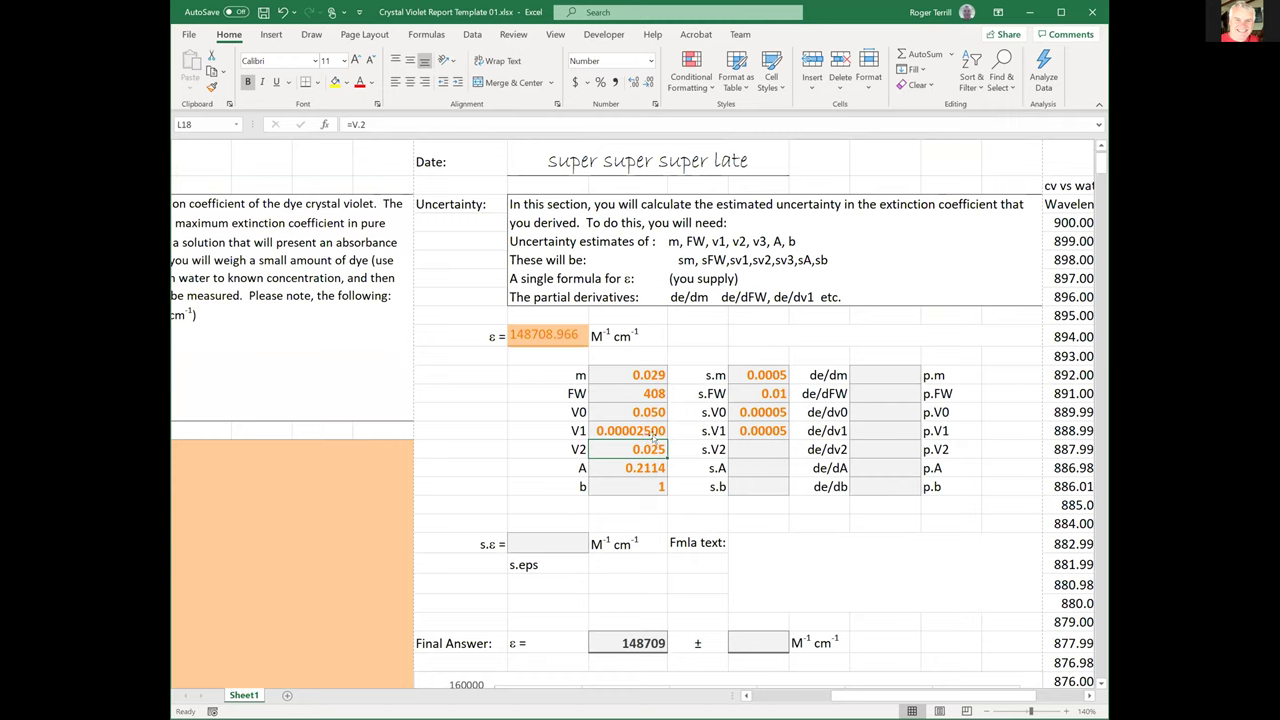
Change the s.V1 uncertainty estimate to 0.00000005.
{"action": "double_click", "coordinate": [757, 432]}
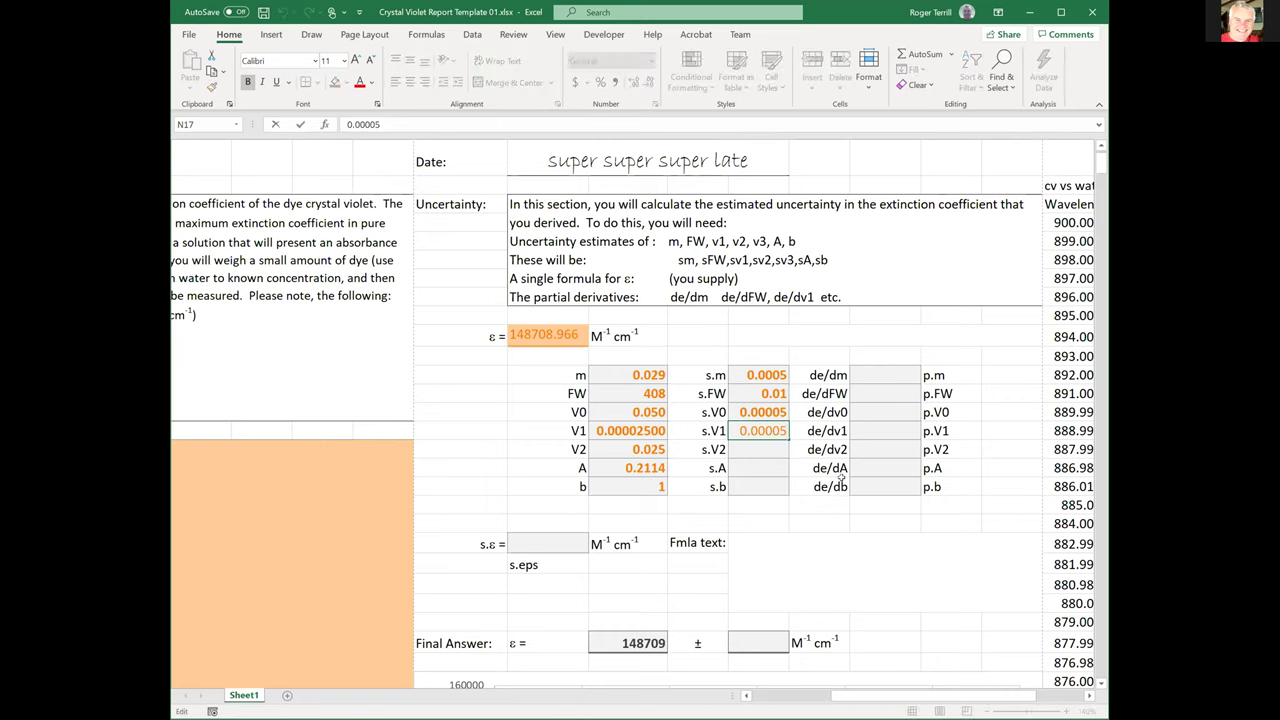
{"action": "type", "text": "00"}
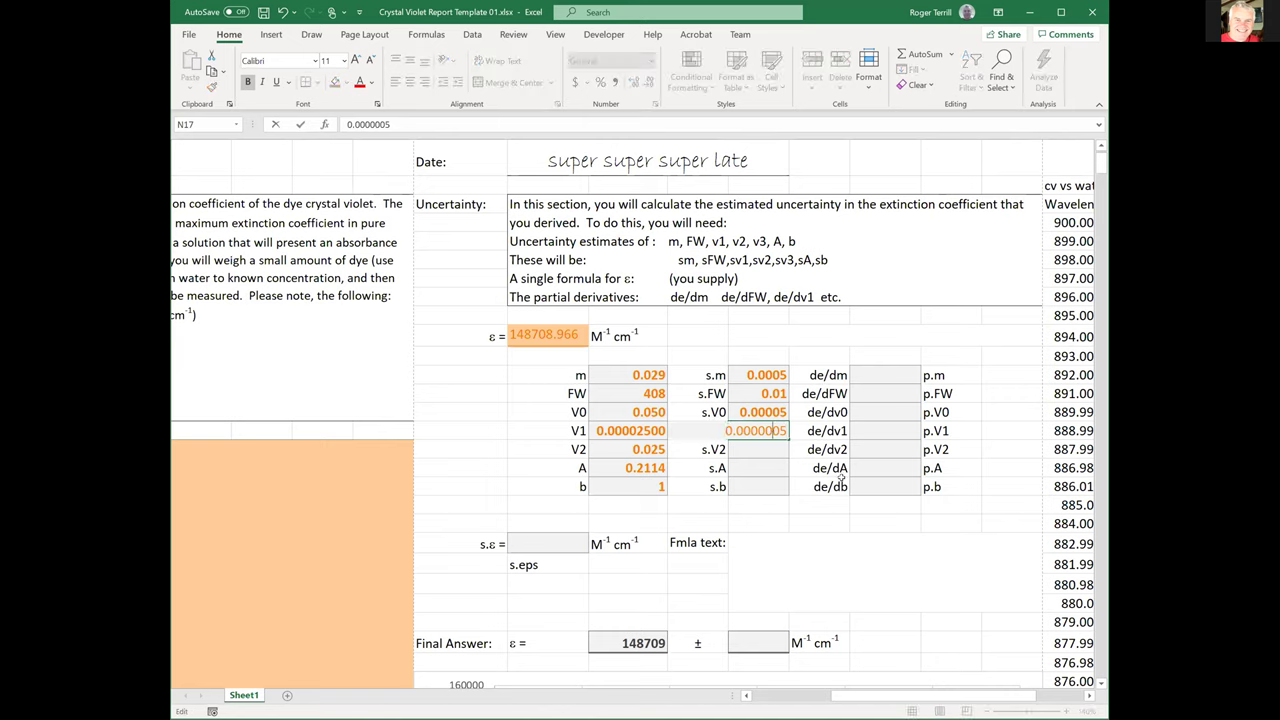
{"action": "type", "text": "0"}
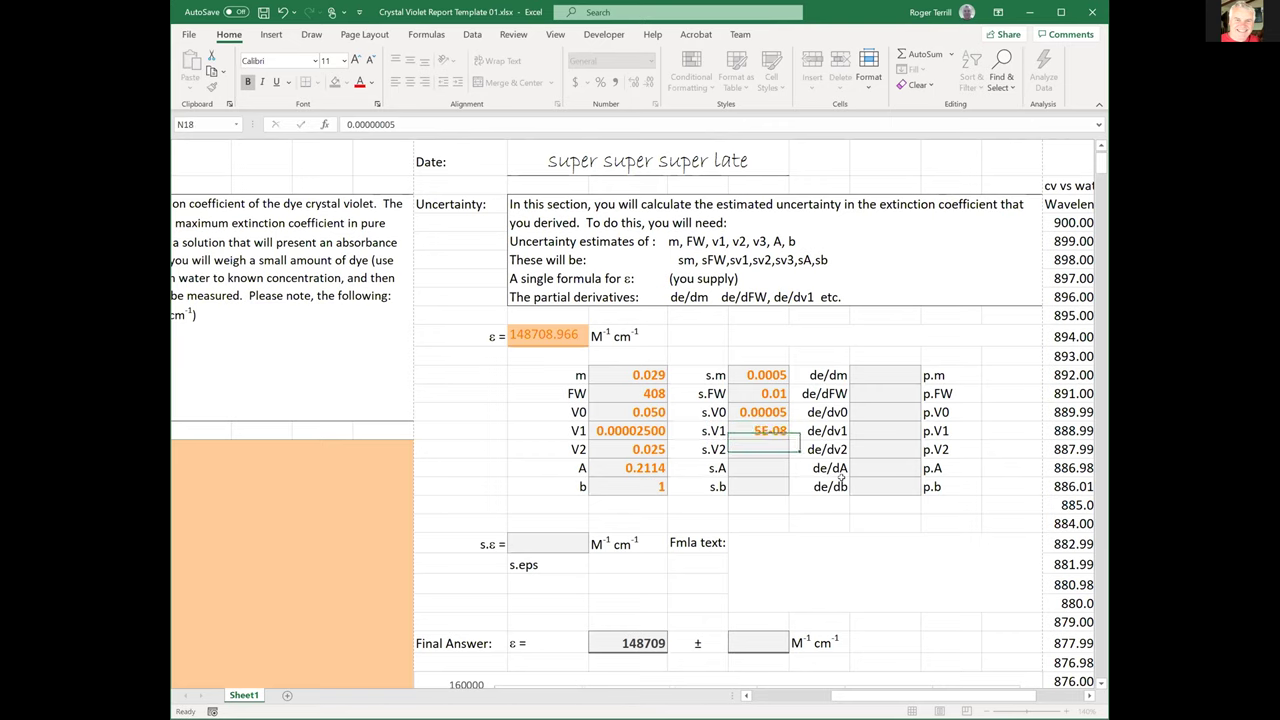
{"action": "key", "text": "Return"}
{"action": "key", "text": "Up"}
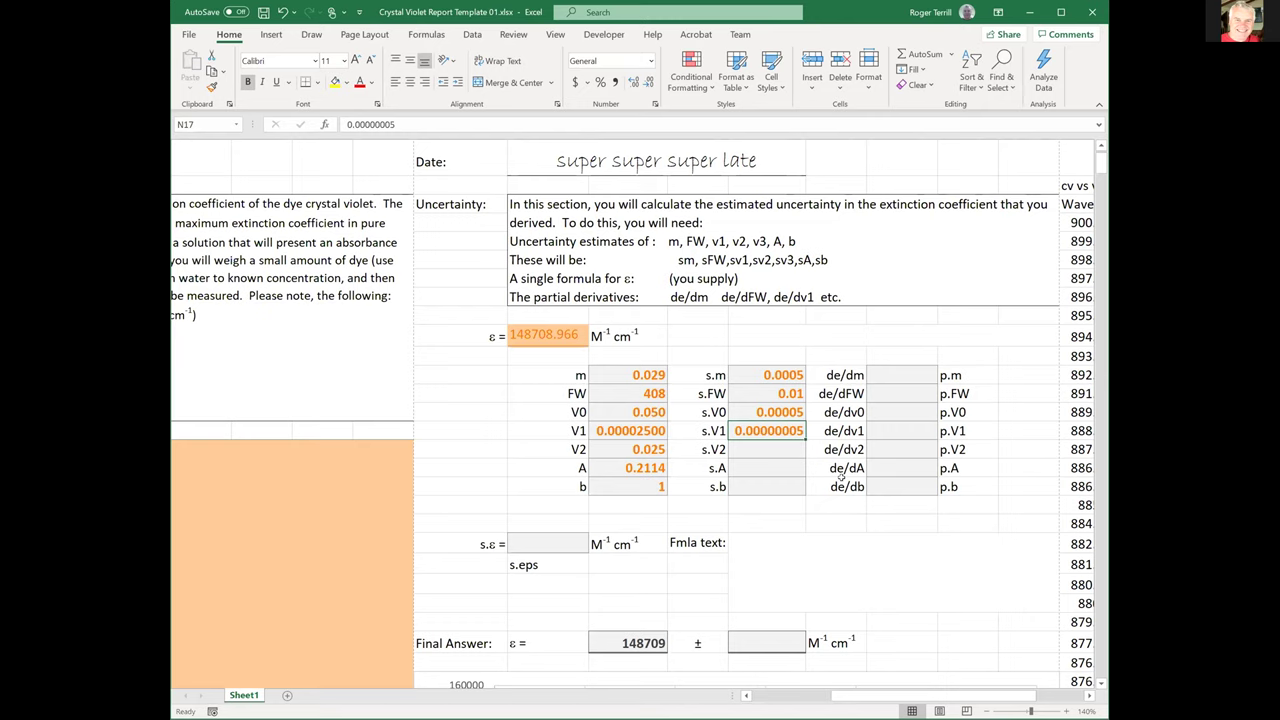
Set the s.V1 uncertainty estimate to 5e-7.
{"action": "left_click", "coordinate": [396, 122]}
{"action": "double_click", "coordinate": [396, 123]}
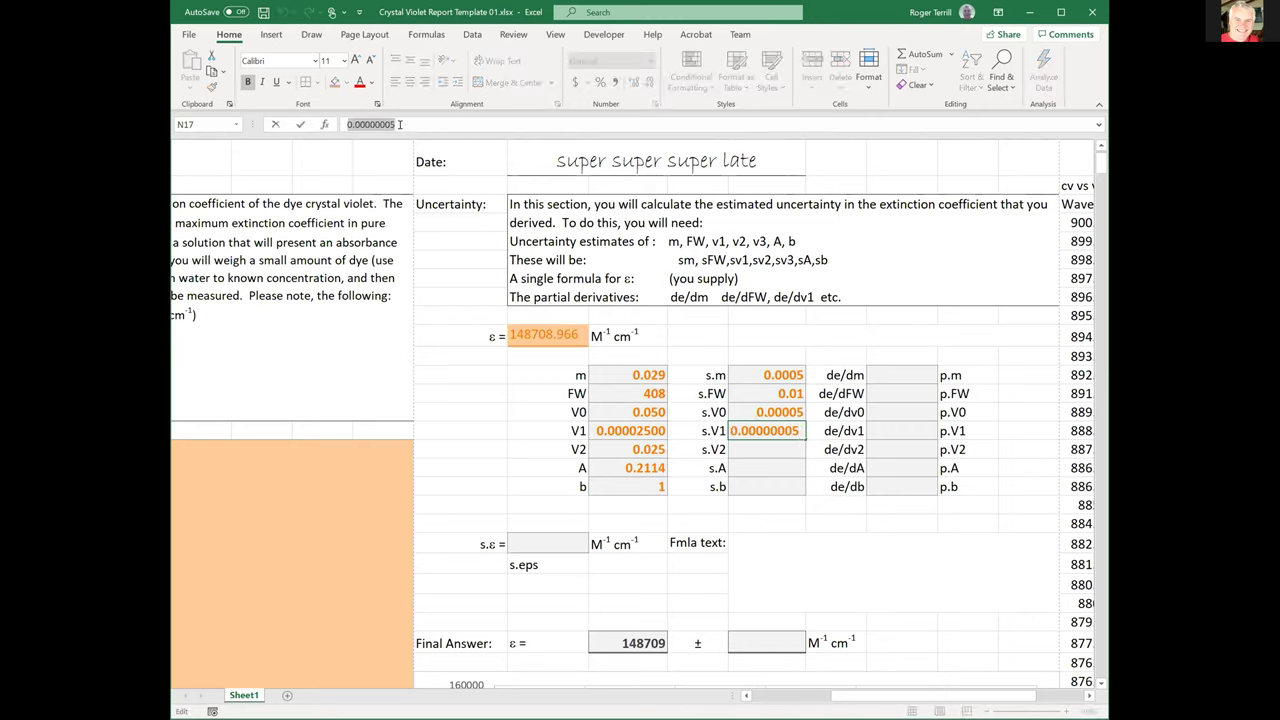
{"action": "type", "text": "5e-7"}
{"action": "key", "text": "Return"}
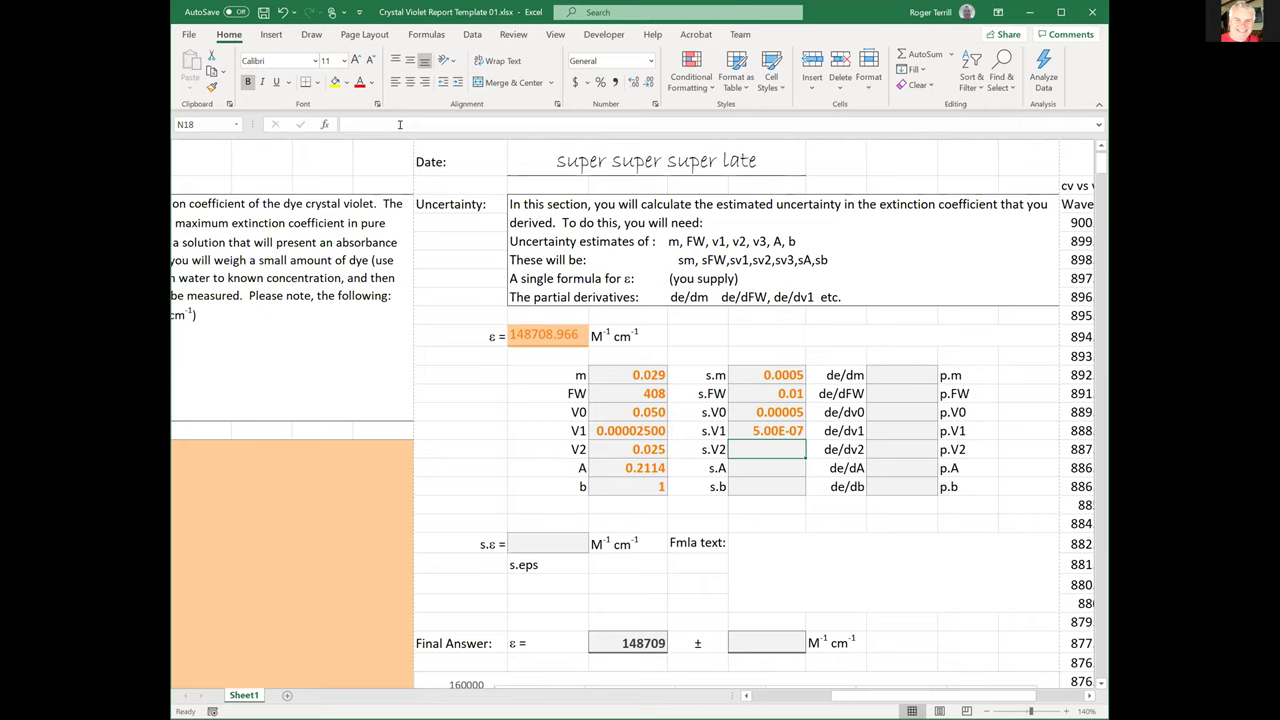
Copy the s.V0 uncertainty estimate into the s.V2 cell.
{"action": "key", "text": "Up"}
{"action": "key", "text": "Up"}
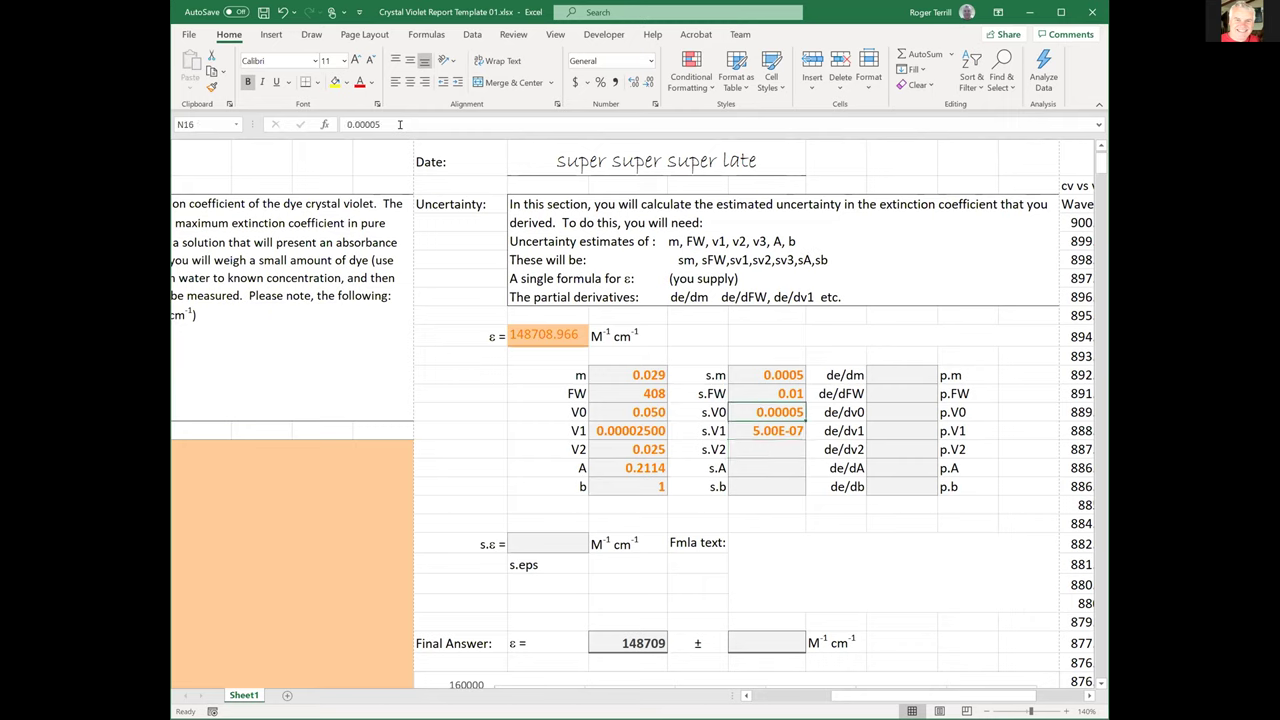
{"action": "key", "text": "ctrl+c"}
{"action": "key", "text": "Down"}
{"action": "key", "text": "Down"}
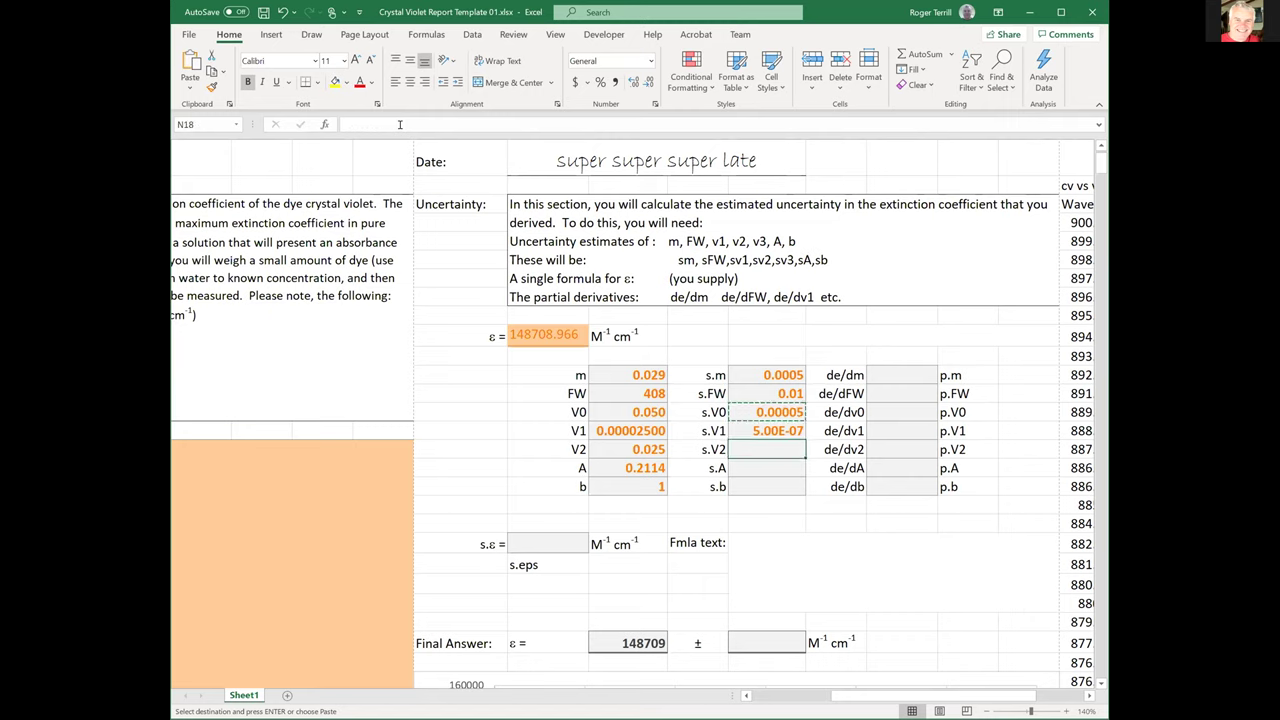
{"action": "key", "text": "ctrl+v"}
{"action": "key", "text": "Escape"}
Enter the uncertainty estimate 0.001 for both s.A and s.b.
{"action": "key", "text": "Down"}
{"action": "key", "text": "Down"}
{"action": "key", "text": "Up"}
{"action": "type", "text": "0.001"}
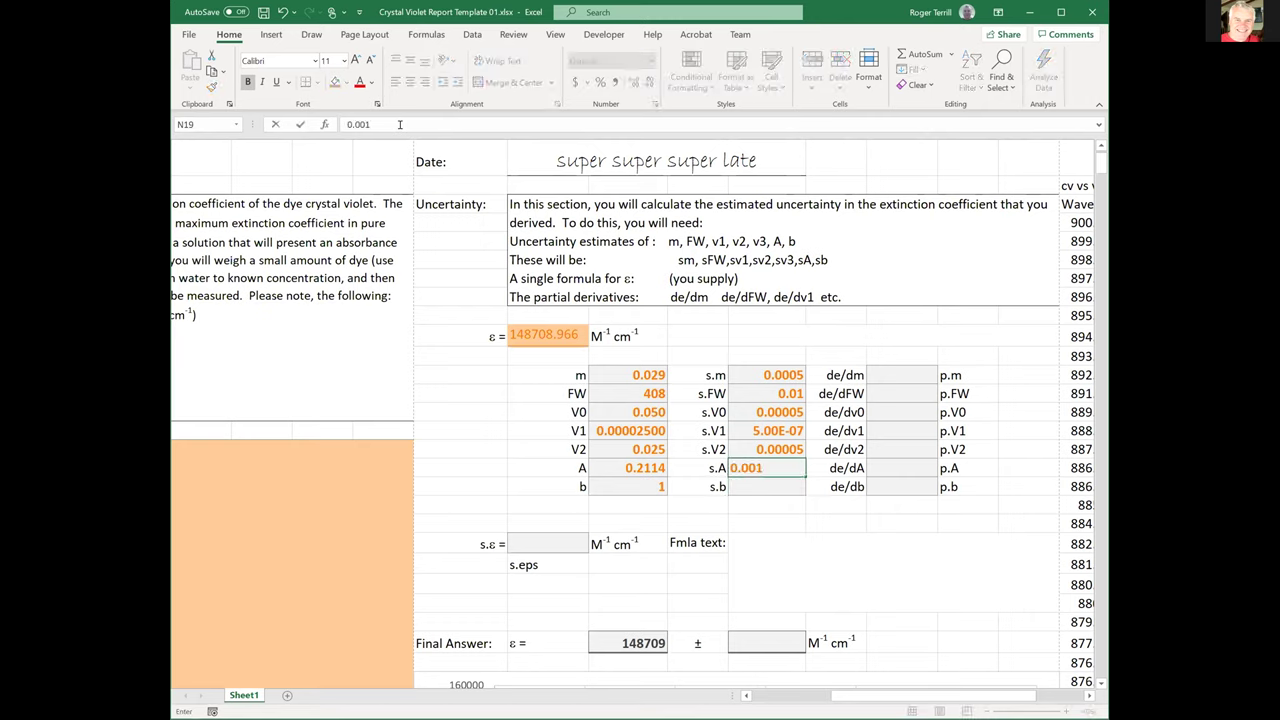
{"action": "key", "text": "Return"}
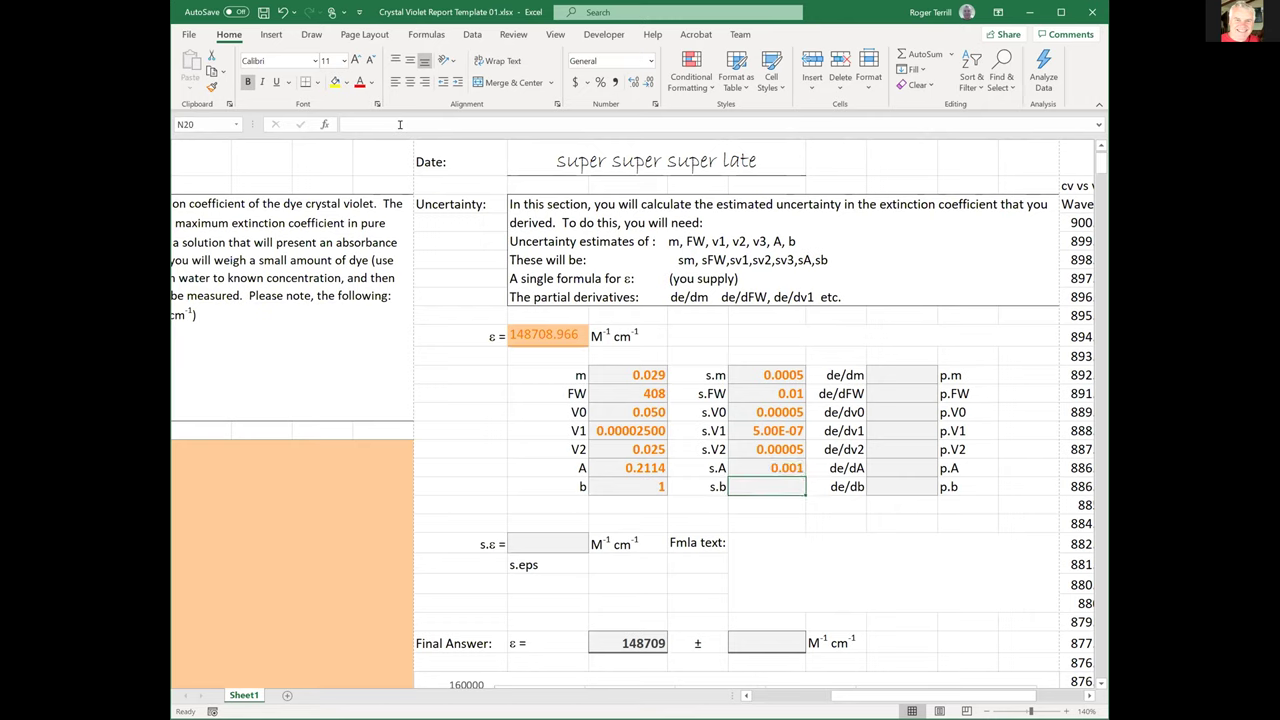
{"action": "type", "text": "0.001"}
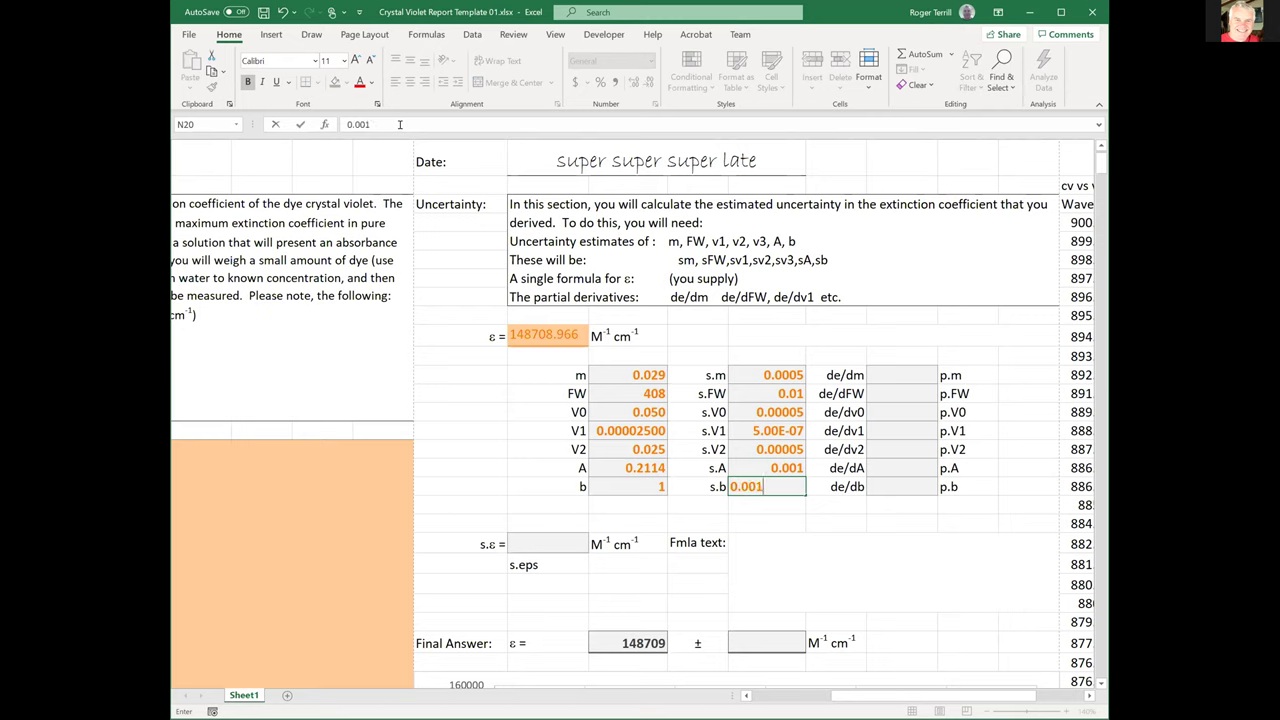
{"action": "key", "text": "Return"}
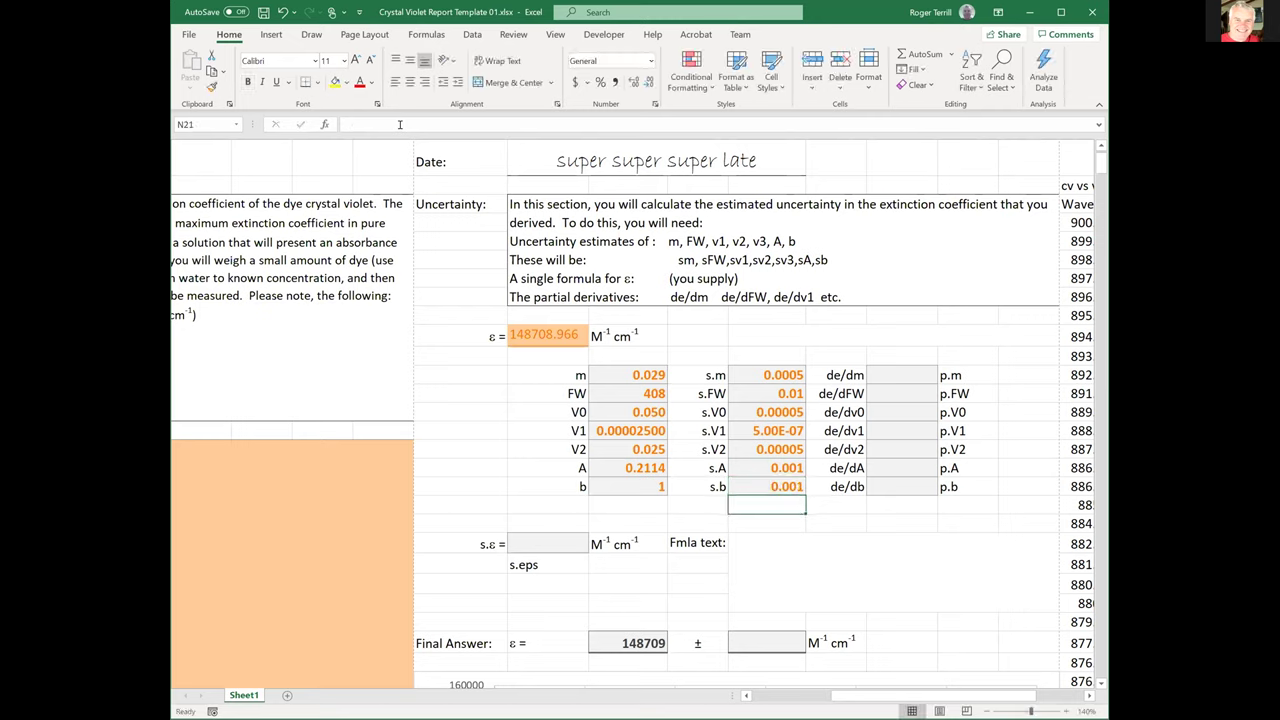
Enter the formula =eps/m.0 for the de/dm partial derivative.
{"action": "key", "text": "Up"}
{"action": "key", "text": "Up"}
{"action": "key", "text": "Up"}
{"action": "key", "text": "Up"}
{"action": "key", "text": "Up"}
{"action": "key", "text": "Up"}
{"action": "key", "text": "Up"}
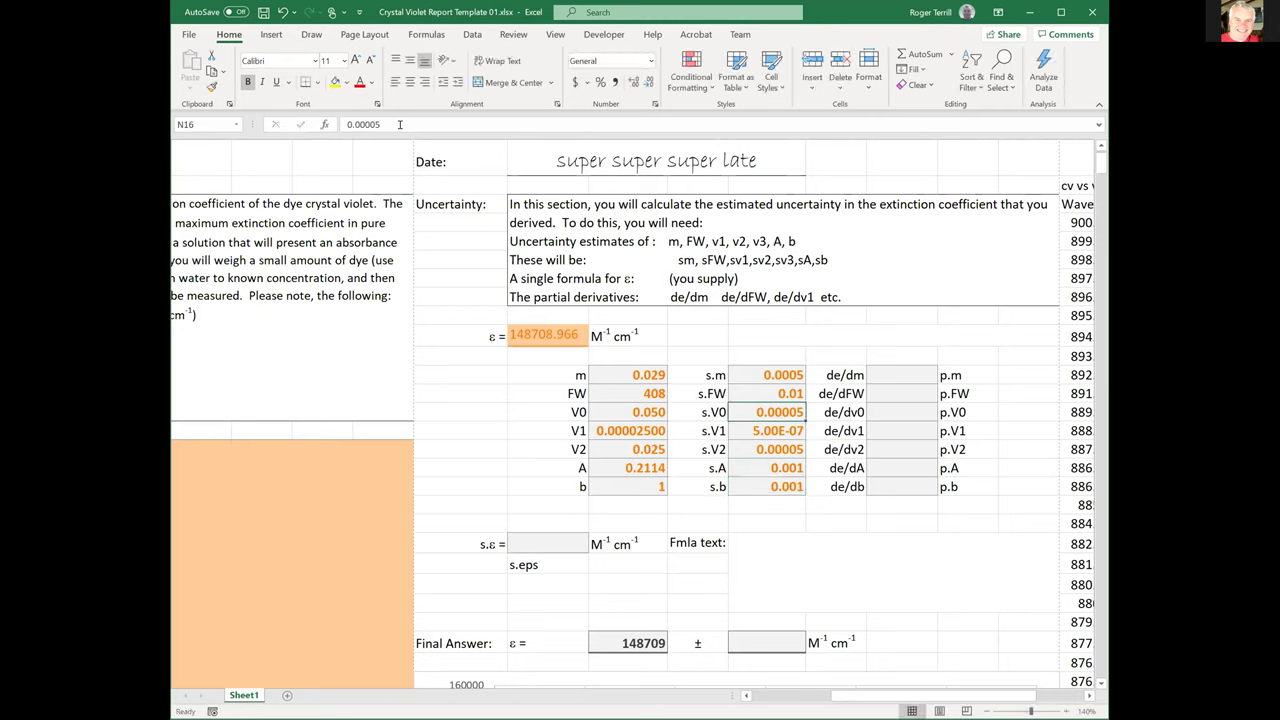
{"action": "key", "text": "Right"}
{"action": "key", "text": "Right"}
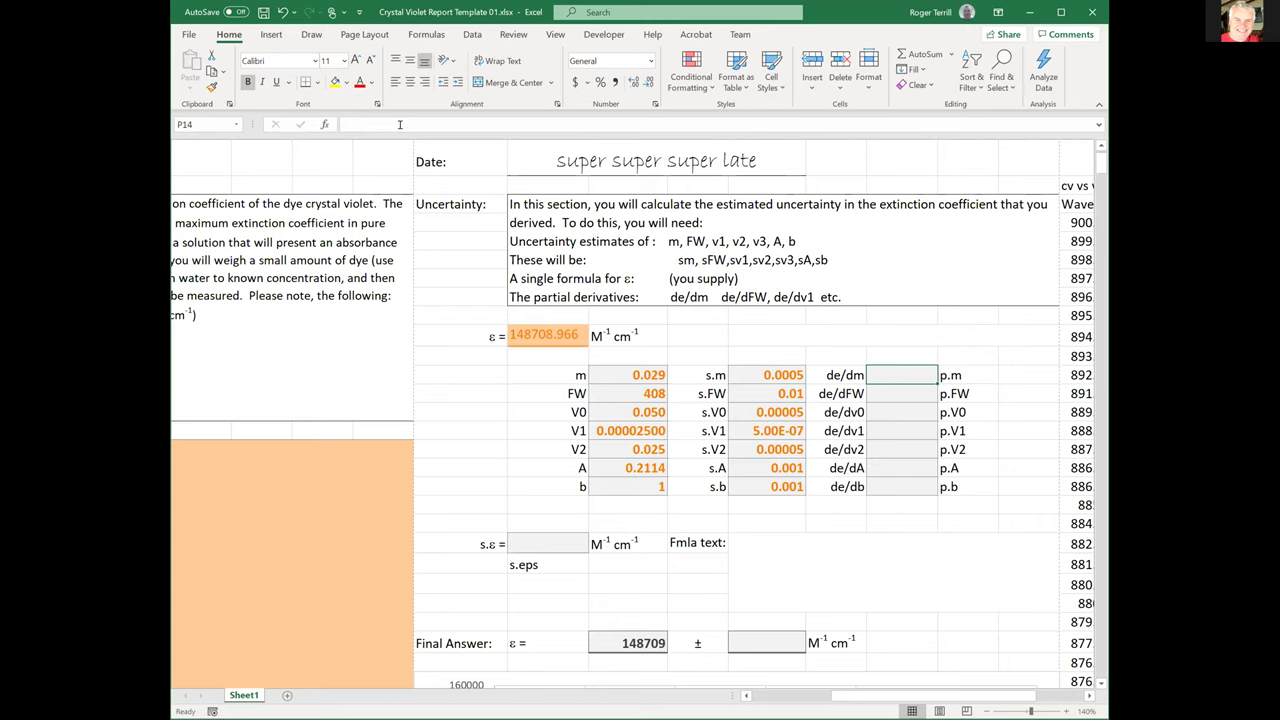
{"action": "type", "text": "=eps/"}
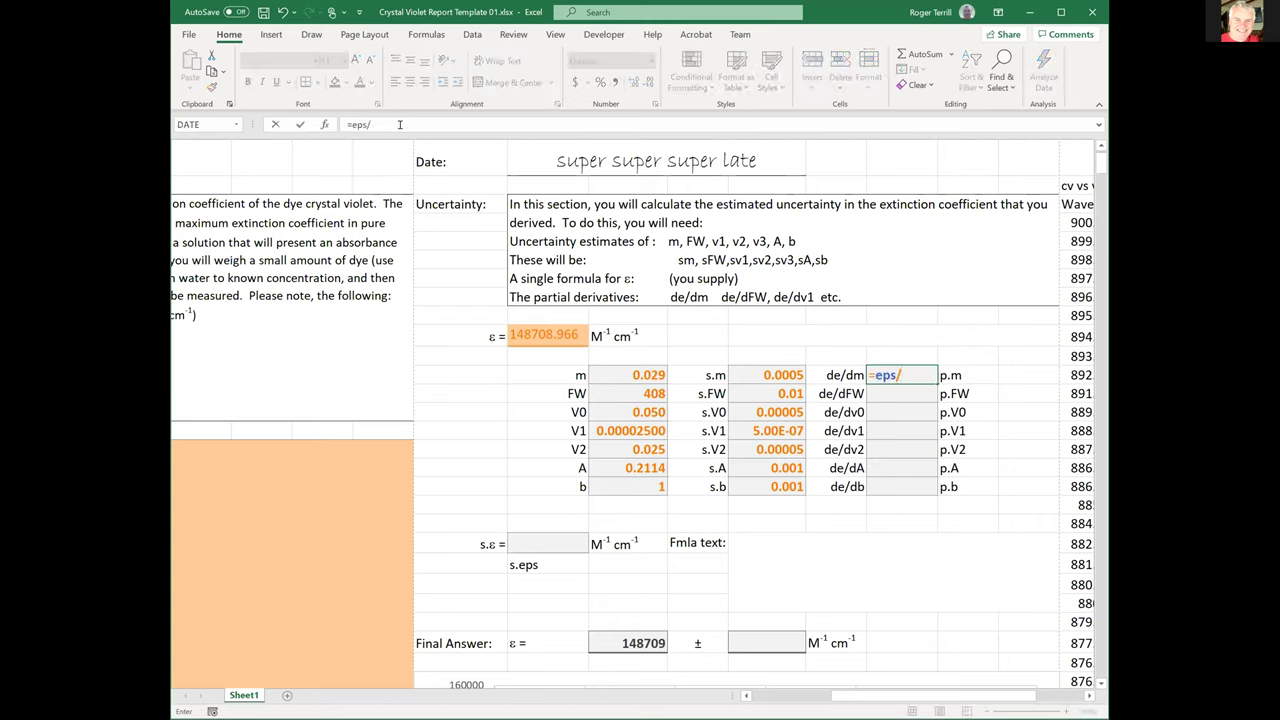
{"action": "type", "text": "m"}
{"action": "key", "text": "Tab"}
{"action": "key", "text": "Return"}
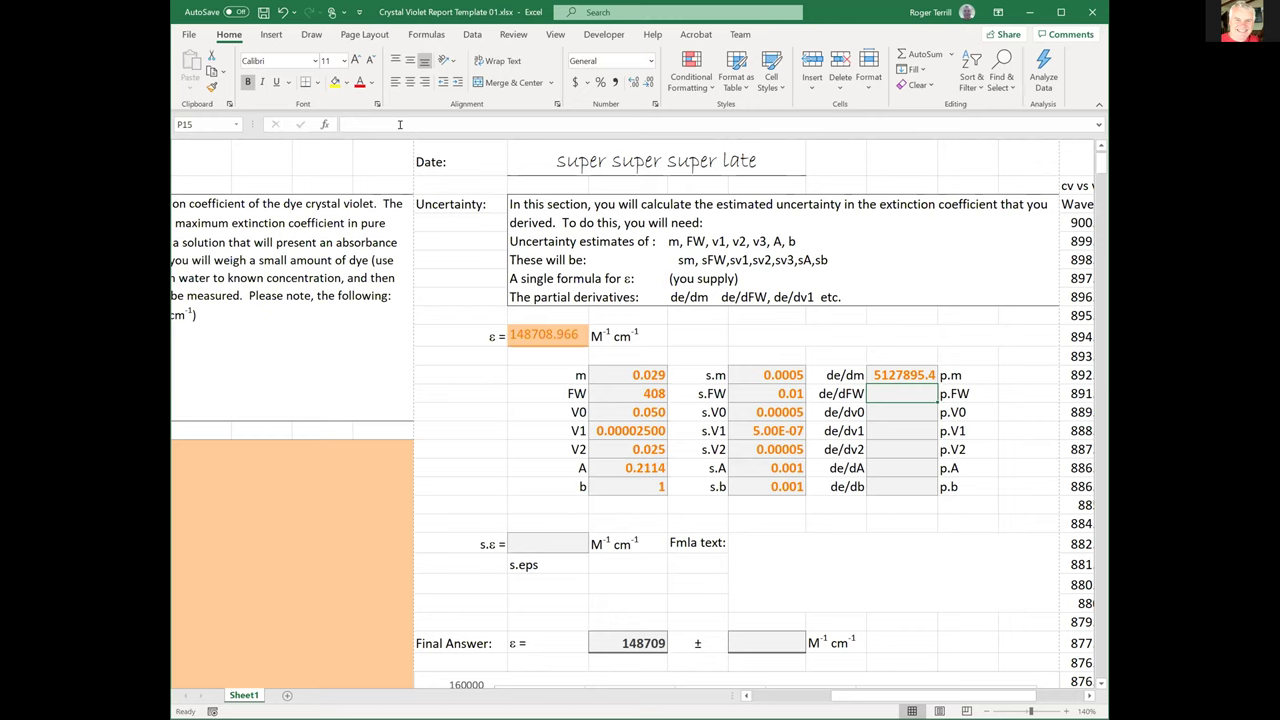
Enter the formula =eps/F.W for the de/dFW partial derivative.
{"action": "type", "text": "="}
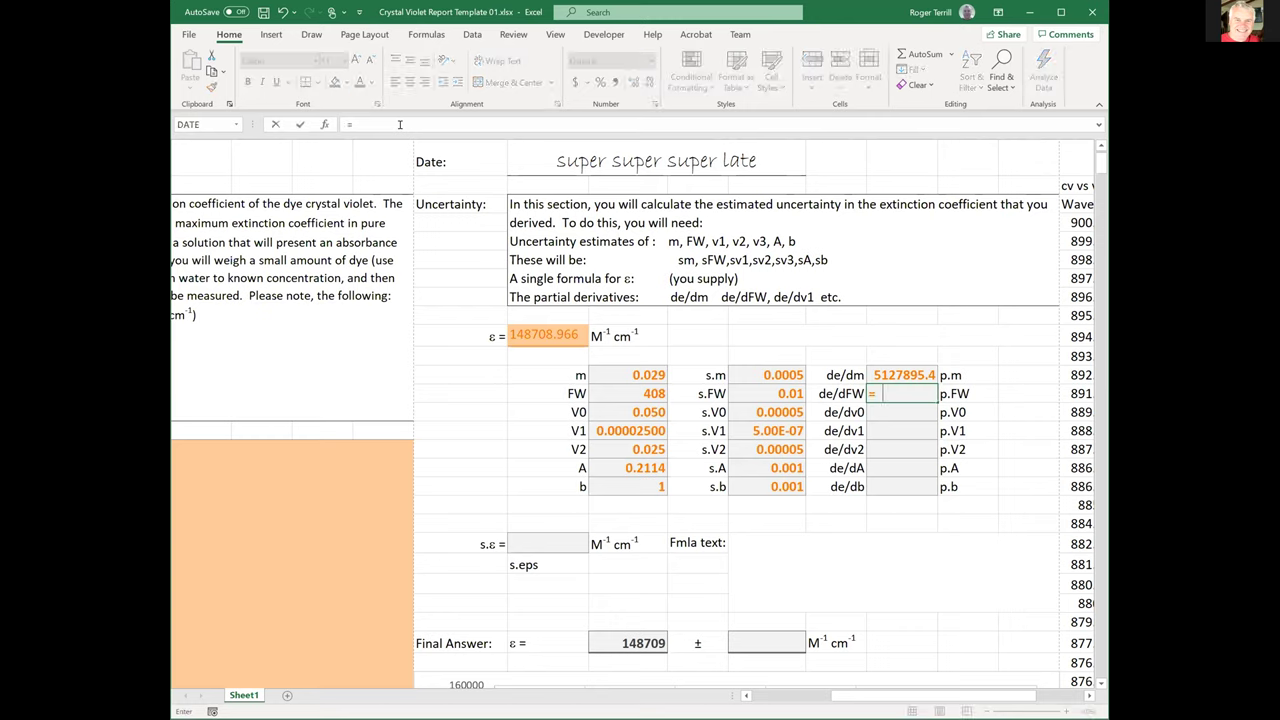
{"action": "type", "text": "eps/"}
{"action": "type", "text": "F"}
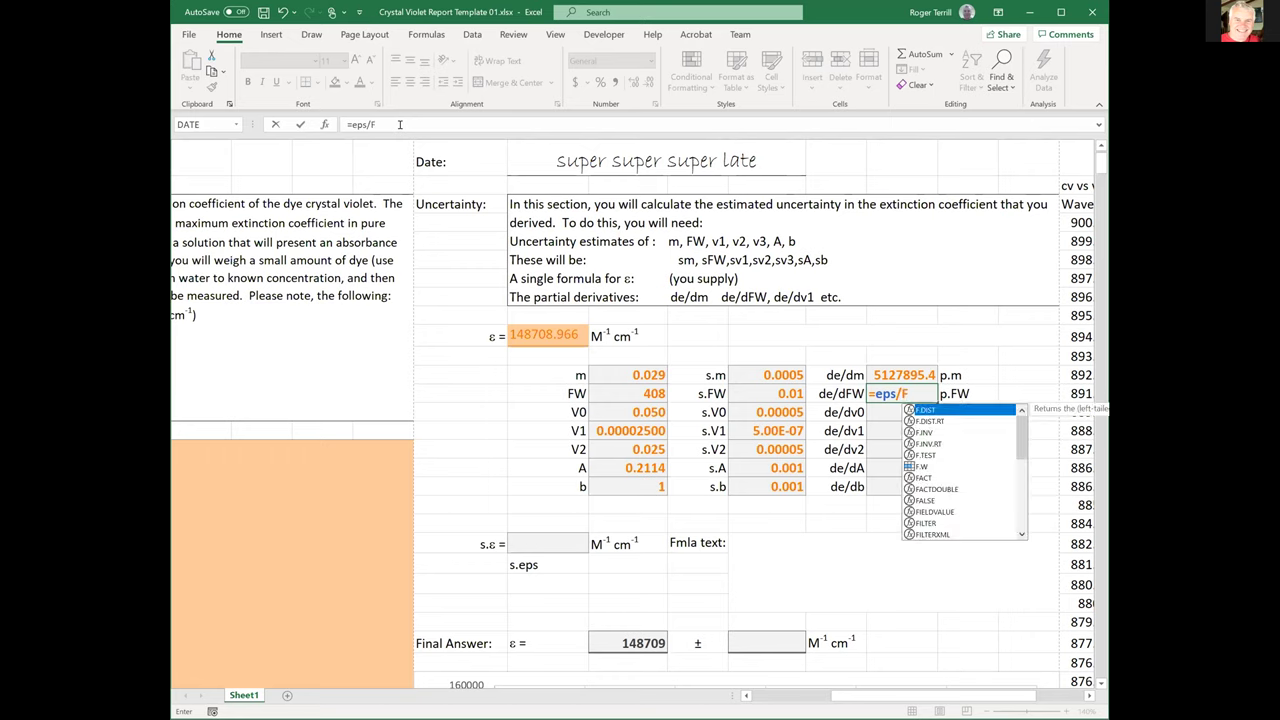
{"action": "type", "text": "."}
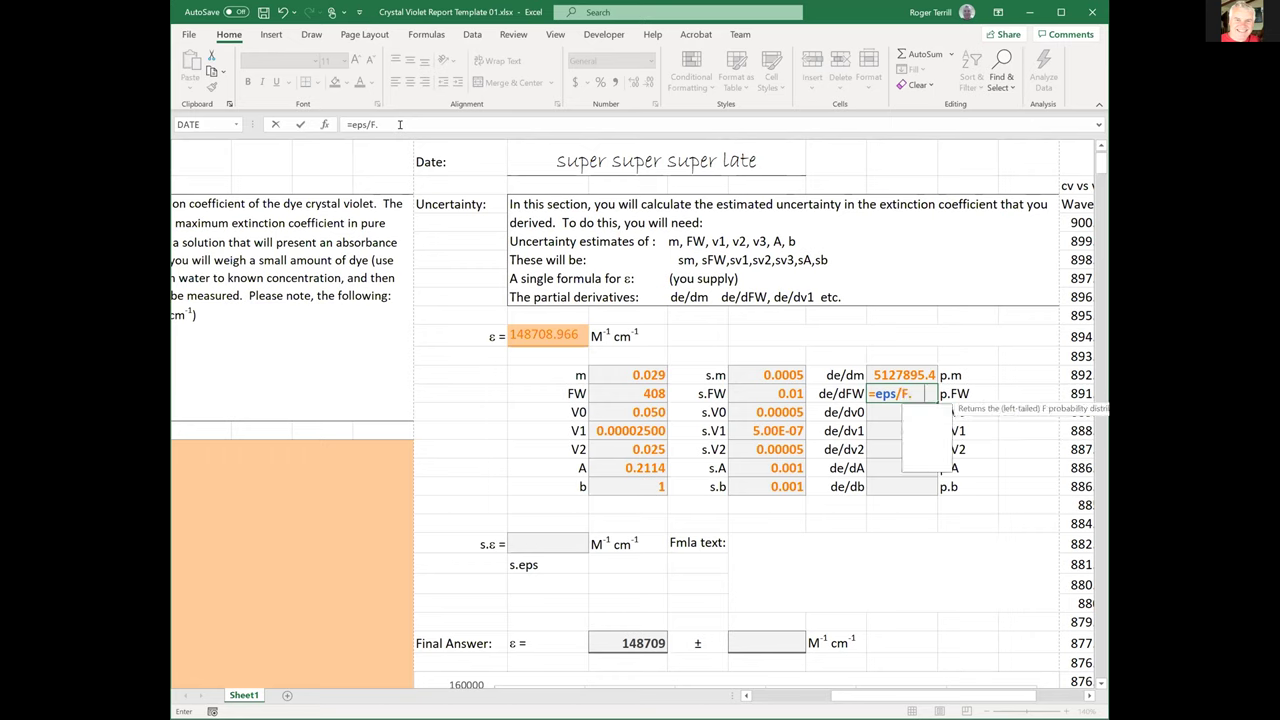
{"action": "type", "text": "W"}
{"action": "key", "text": "Return"}
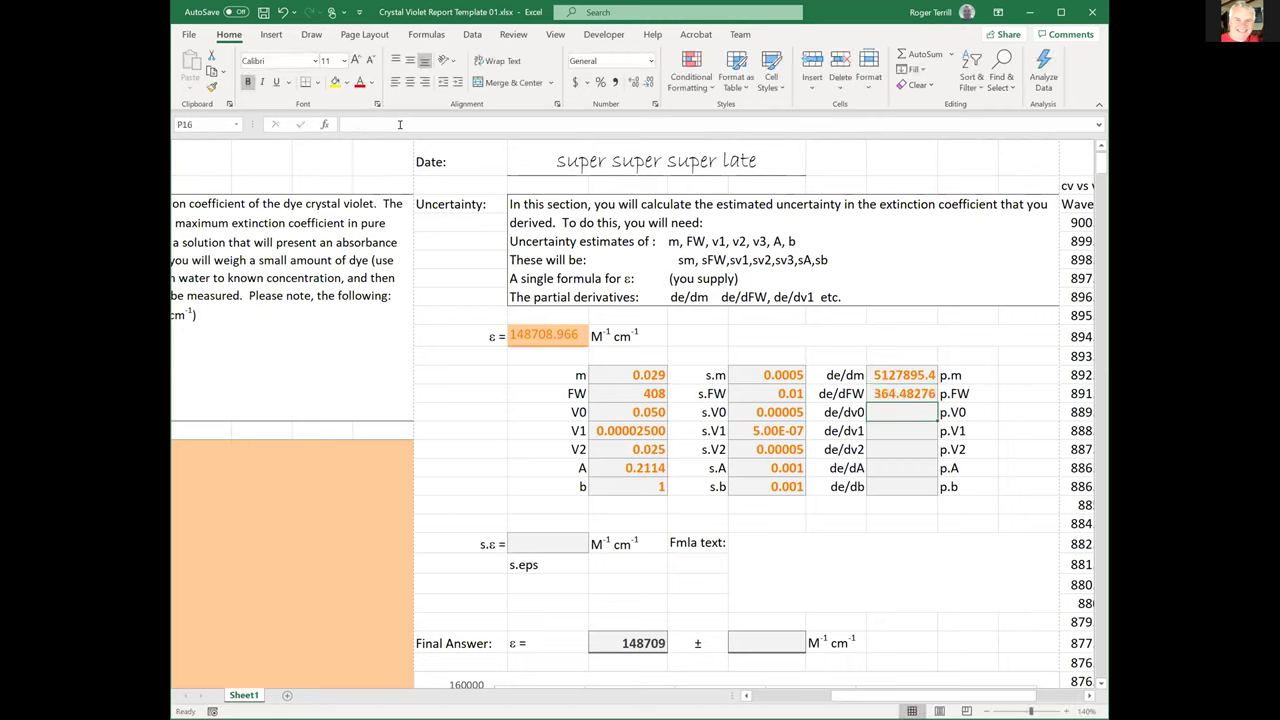
Enter the partial derivative formulas =eps/V.0 for de/dv0 and =eps/V.1 for de/dv1.
{"action": "type", "text": "="}
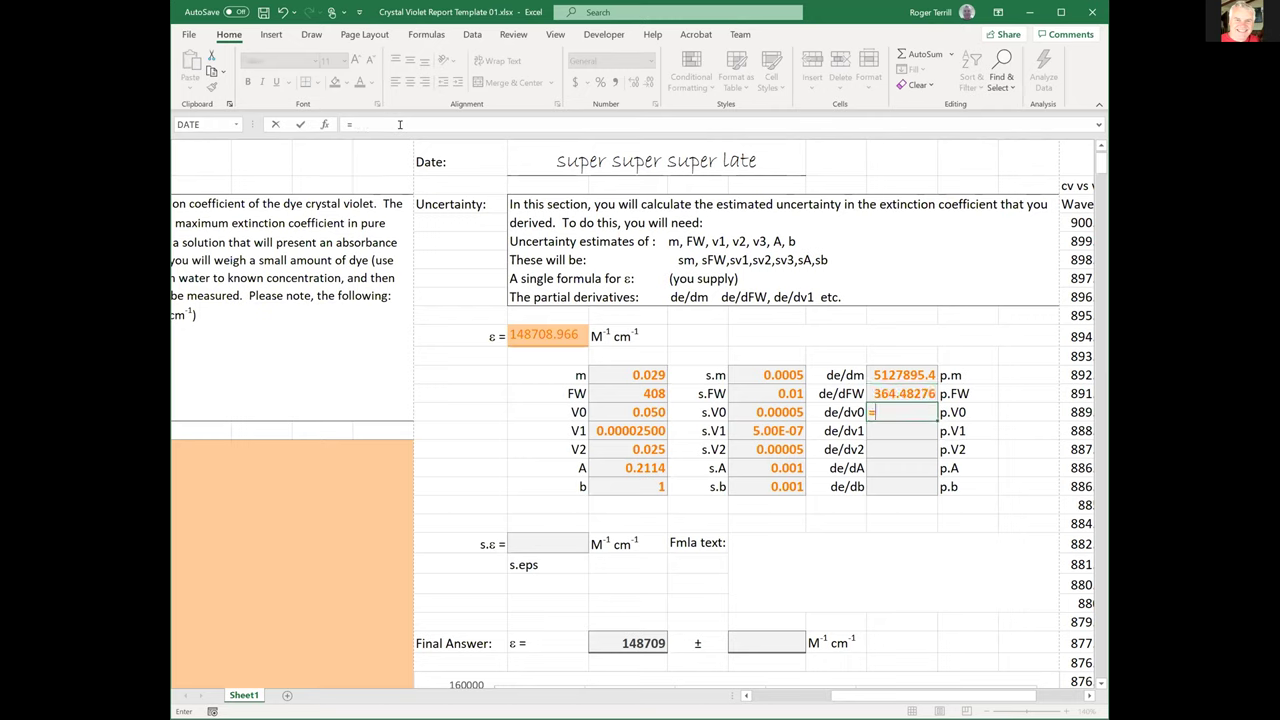
{"action": "type", "text": "eps/V.0"}
{"action": "key", "text": "Return"}
{"action": "type", "text": "="}
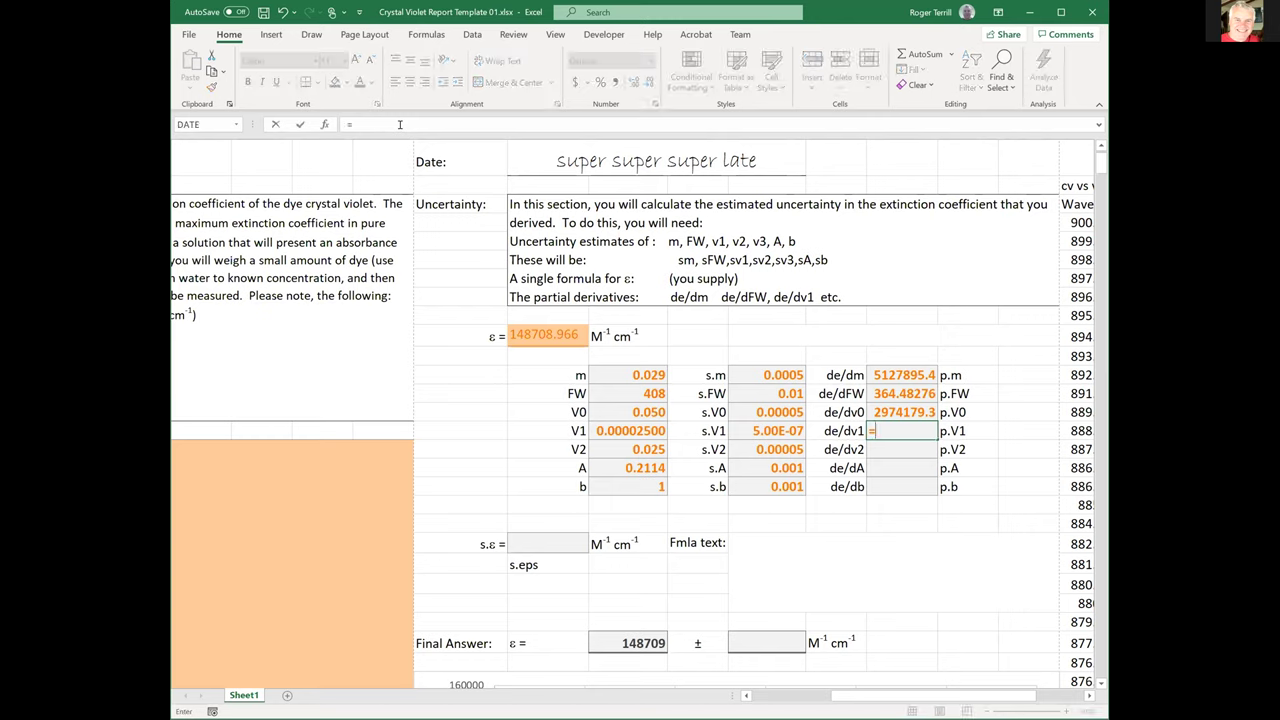
{"action": "type", "text": "eps/V.1"}
{"action": "key", "text": "Return"}
Enter the formula =eps/V.2 for the de/dv2 partial derivative.
{"action": "type", "text": "="}
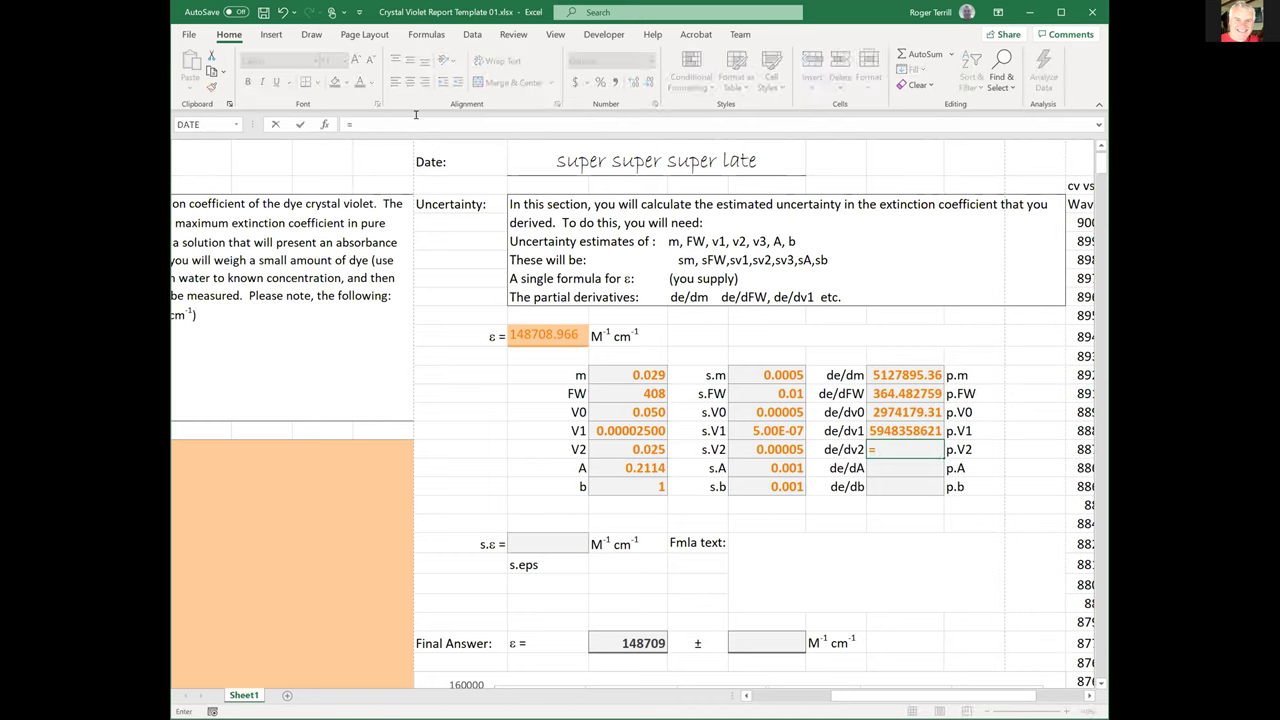
{"action": "type", "text": "eps/V."}
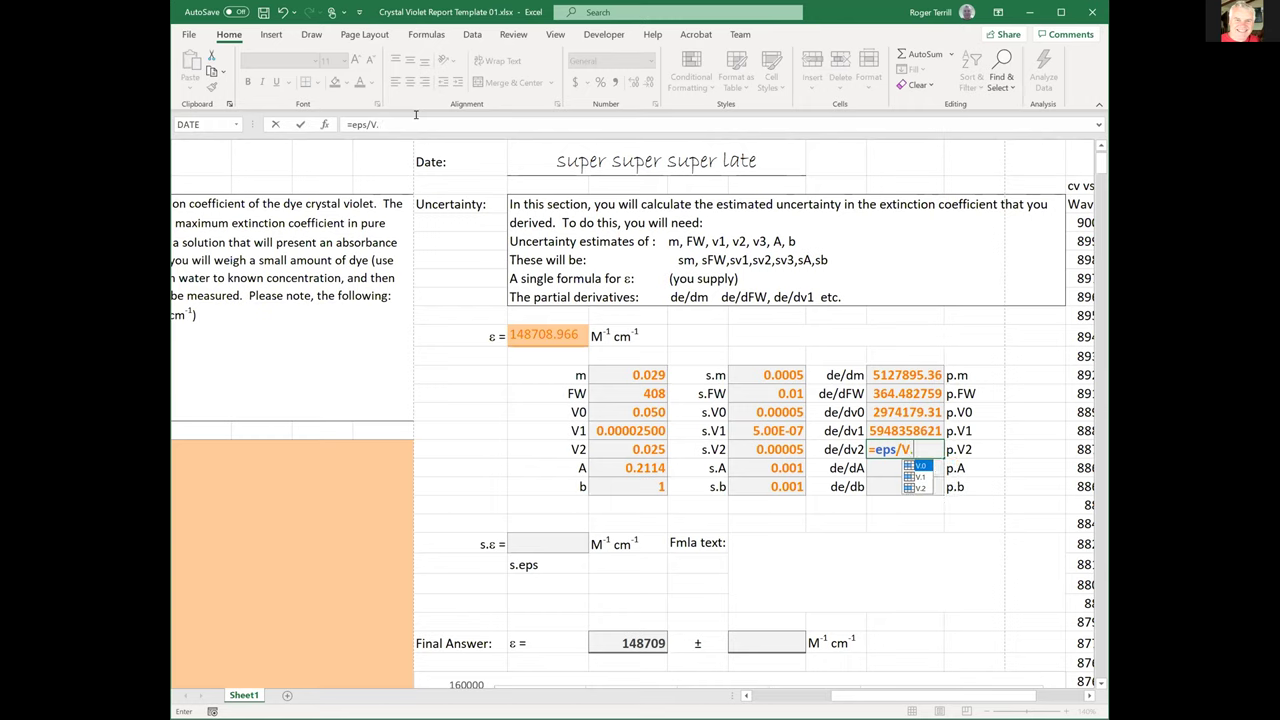
{"action": "type", "text": "2"}
{"action": "key", "text": "Return"}
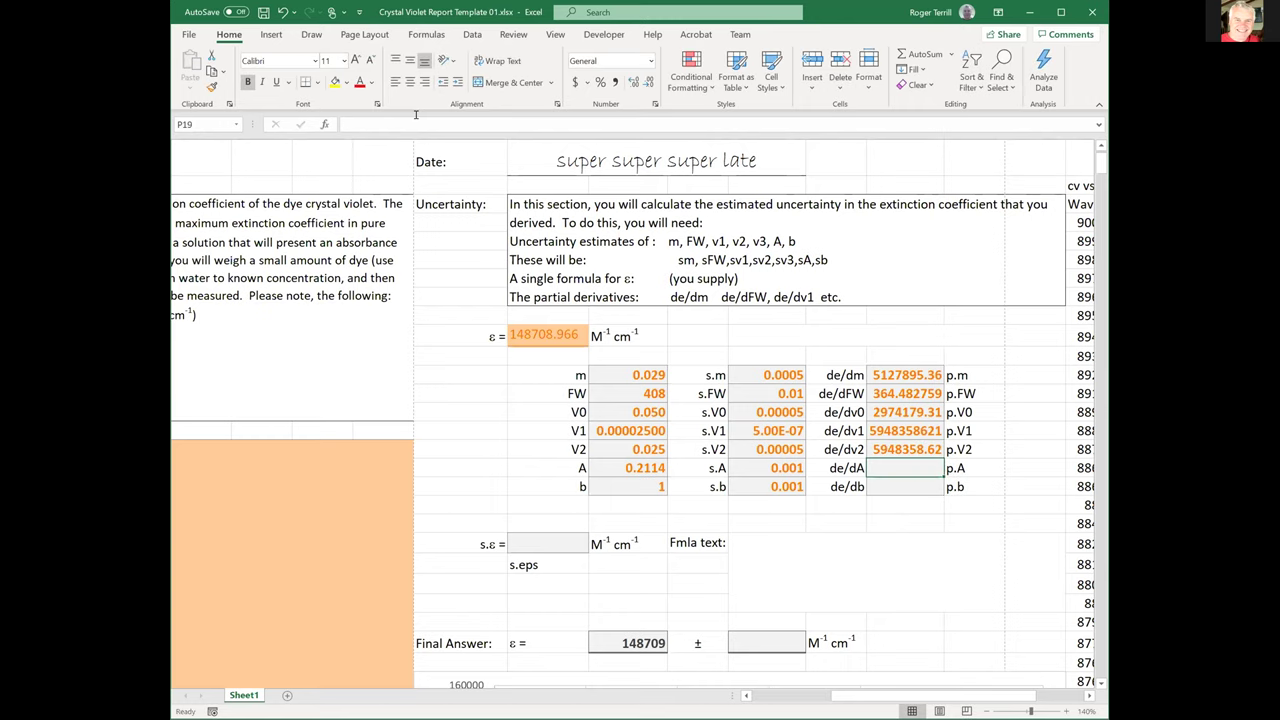
Enter the partial derivative formulas =eps/A.0 for de/dA and =eps/b.0 for de/db.
{"action": "type", "text": "="}
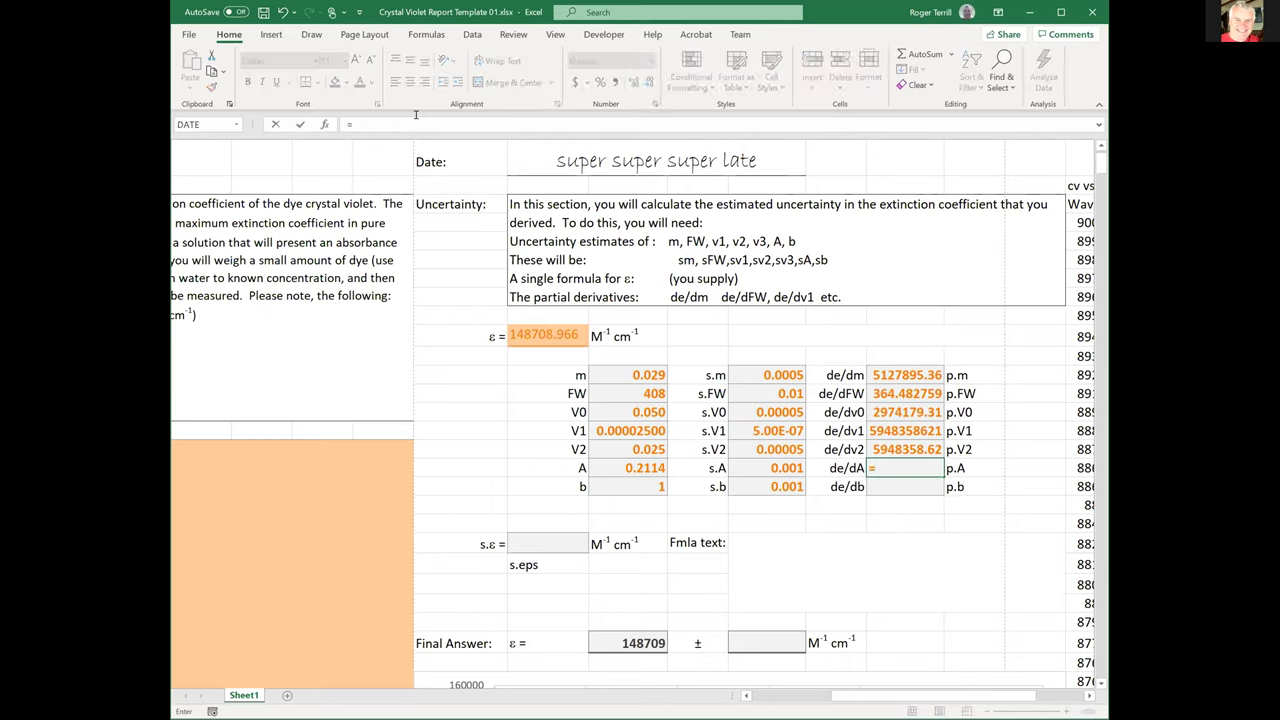
{"action": "type", "text": "eps/A.0"}
{"action": "key", "text": "Return"}
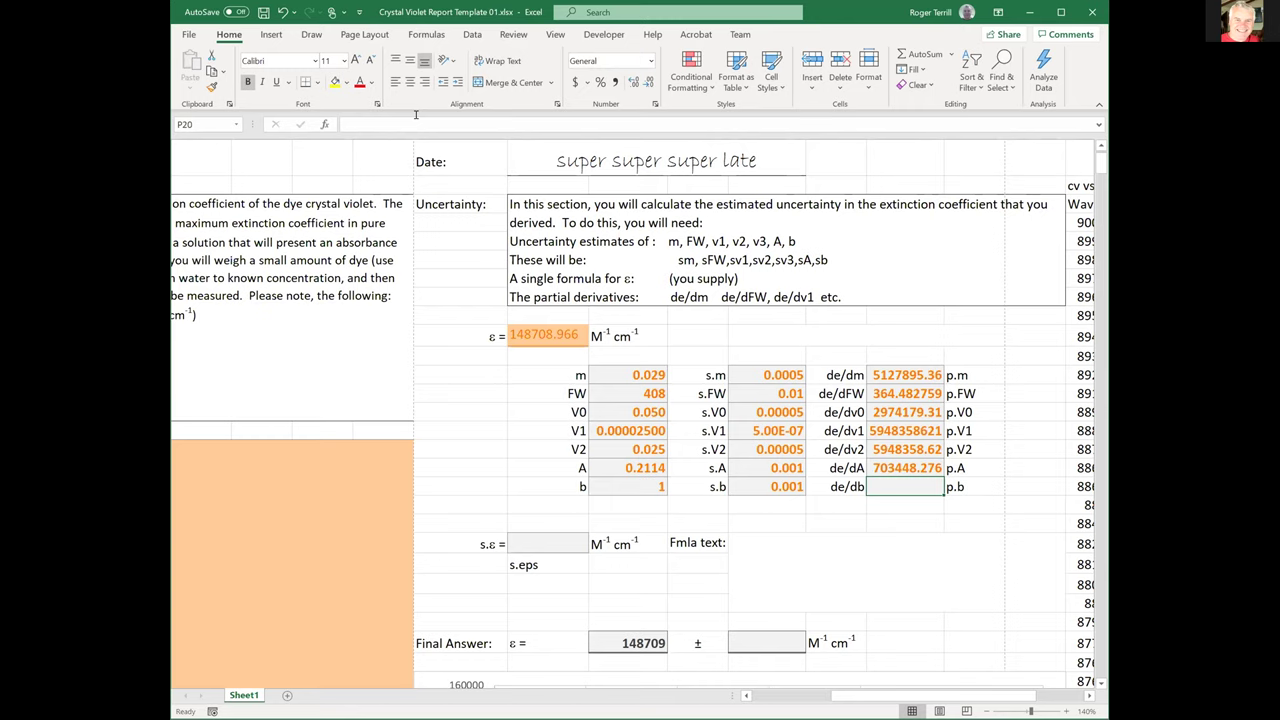
{"action": "type", "text": "=eps/b.0"}
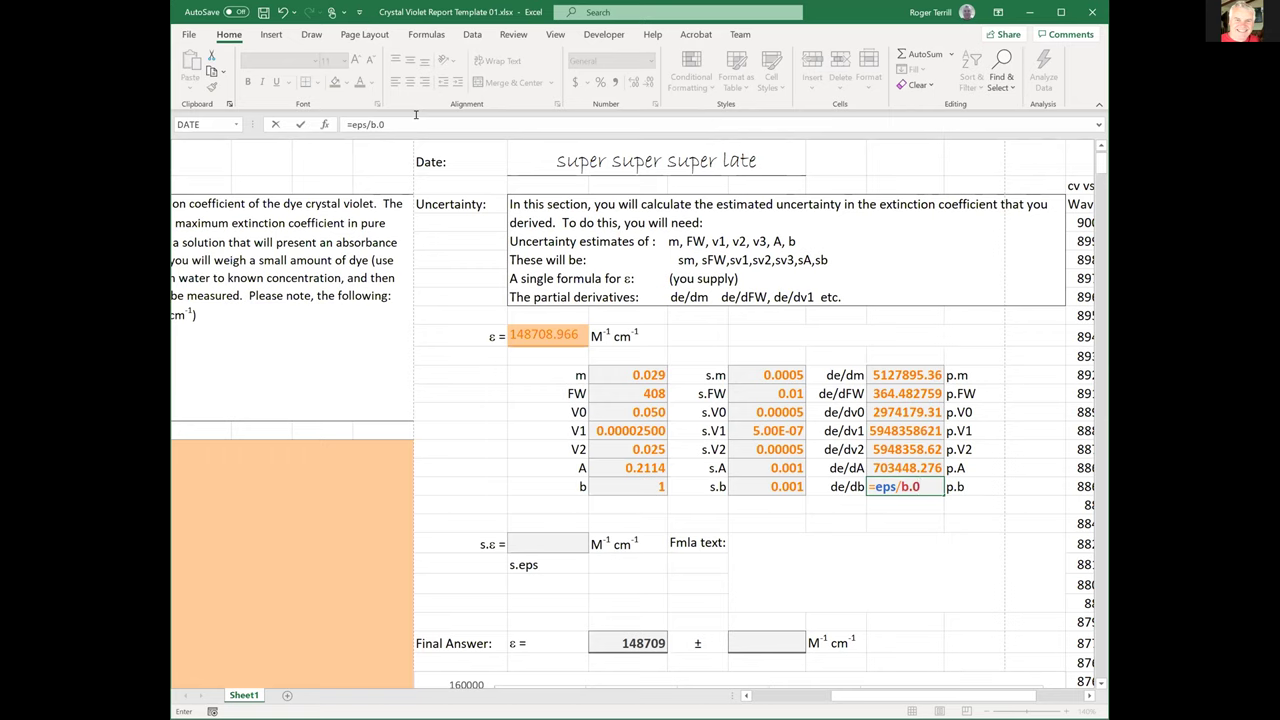
{"action": "key", "text": "Return"}
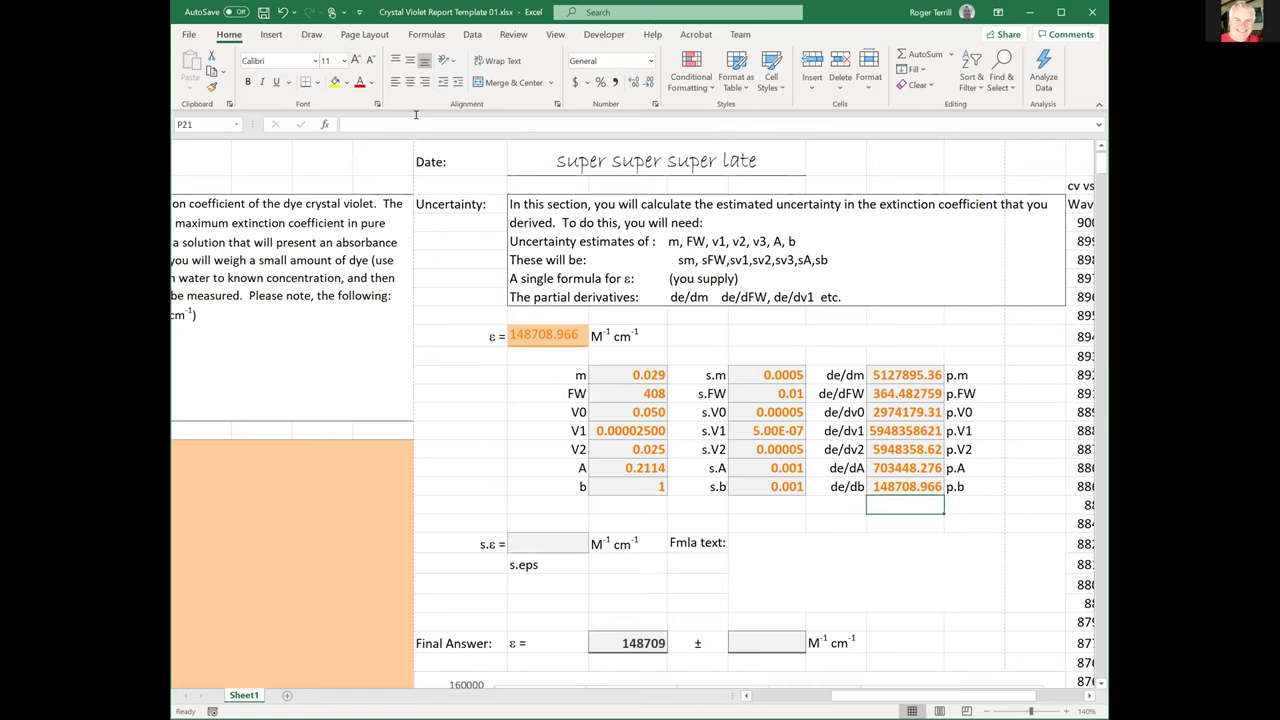
Create names for the seven uncertainty estimate cells from their left-column labels, s.m through s.b.
{"action": "key", "text": "Up"}
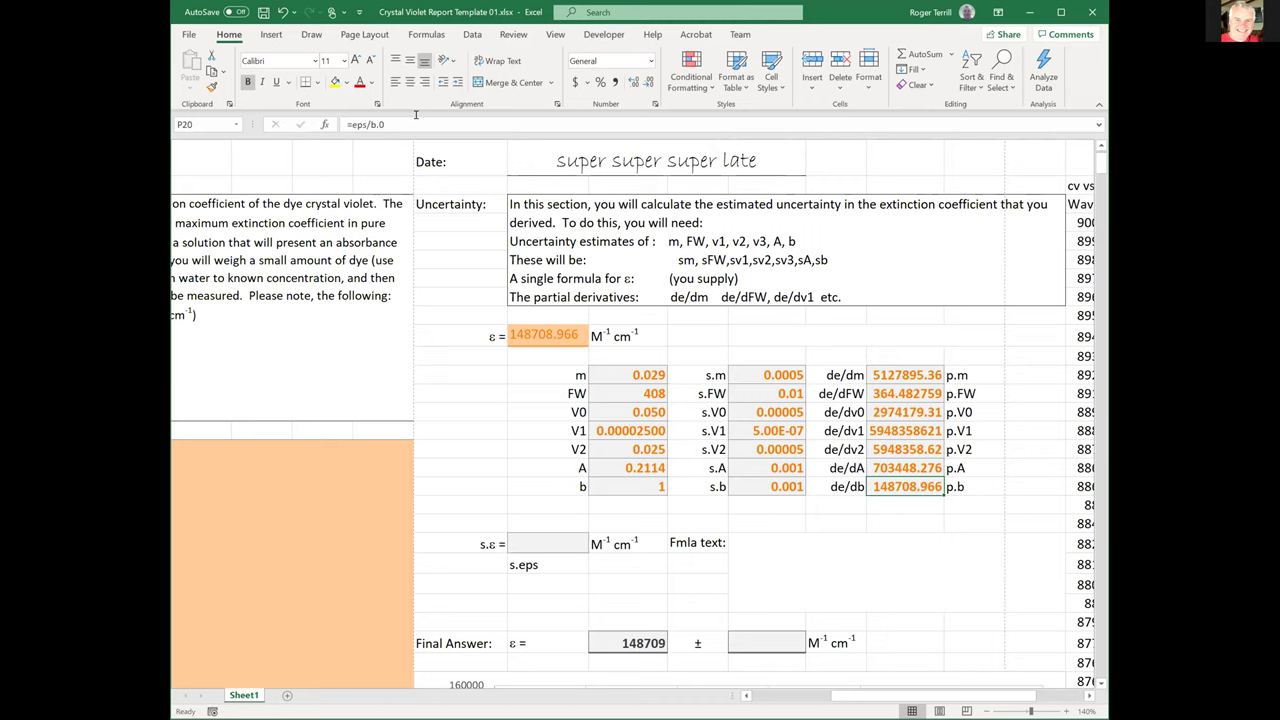
{"action": "key", "text": "Left"}
{"action": "key", "text": "Left"}
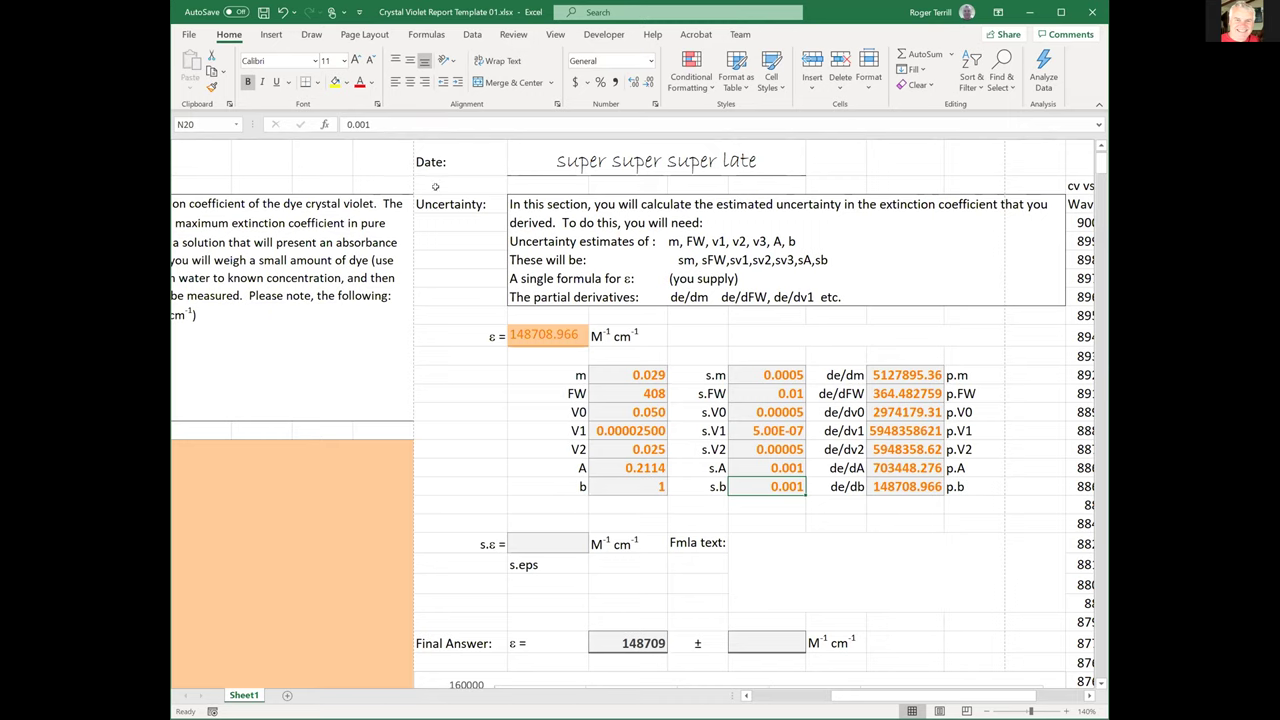
{"action": "left_click", "coordinate": [706, 376]}
{"action": "key", "text": "shift+Right"}
{"action": "key", "text": "shift+Down"}
{"action": "key", "text": "shift+Down"}
{"action": "key", "text": "shift+Down"}
{"action": "key", "text": "shift+Down"}
{"action": "key", "text": "shift+Down"}
{"action": "key", "text": "shift+Down"}
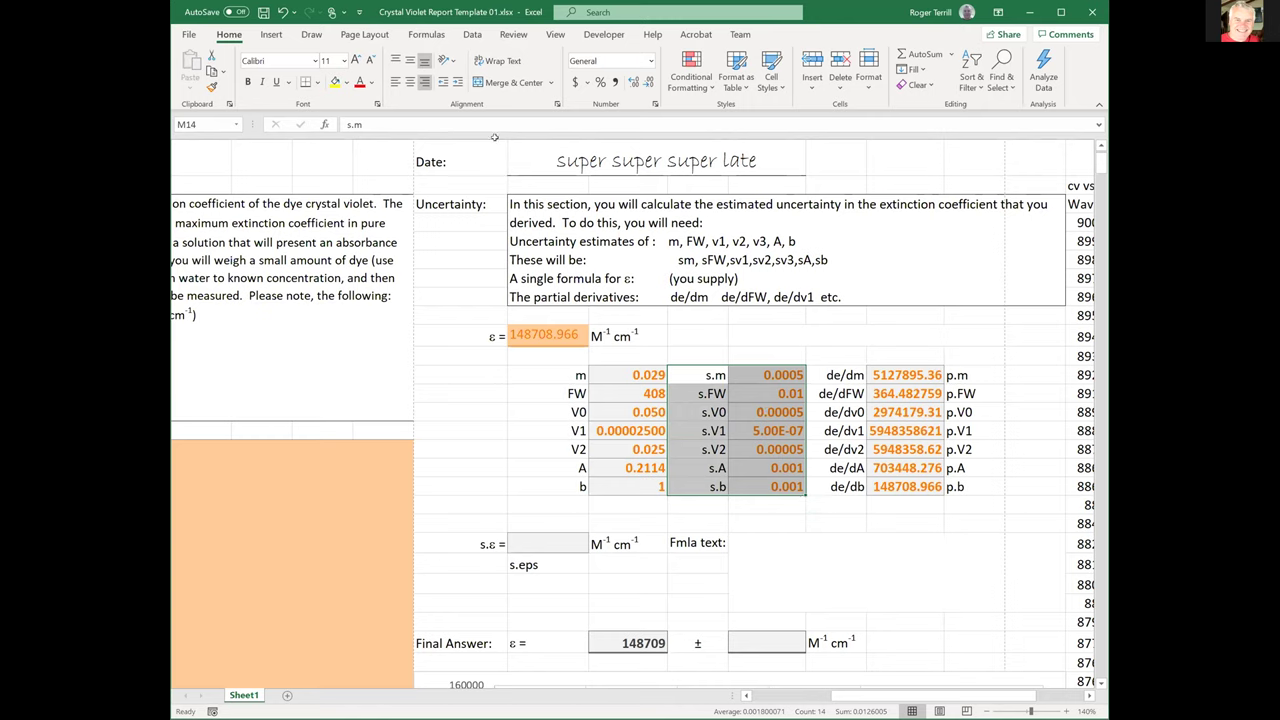
{"action": "left_click", "coordinate": [437, 32]}
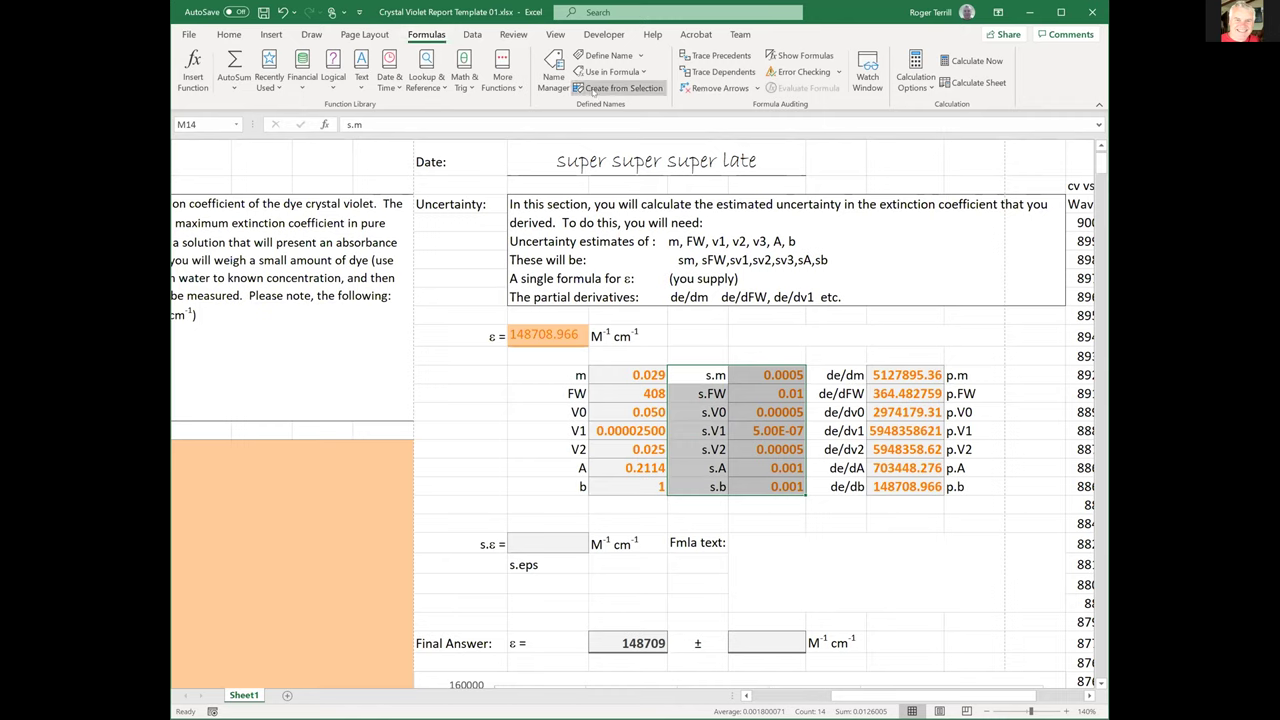
{"action": "left_click", "coordinate": [600, 88]}
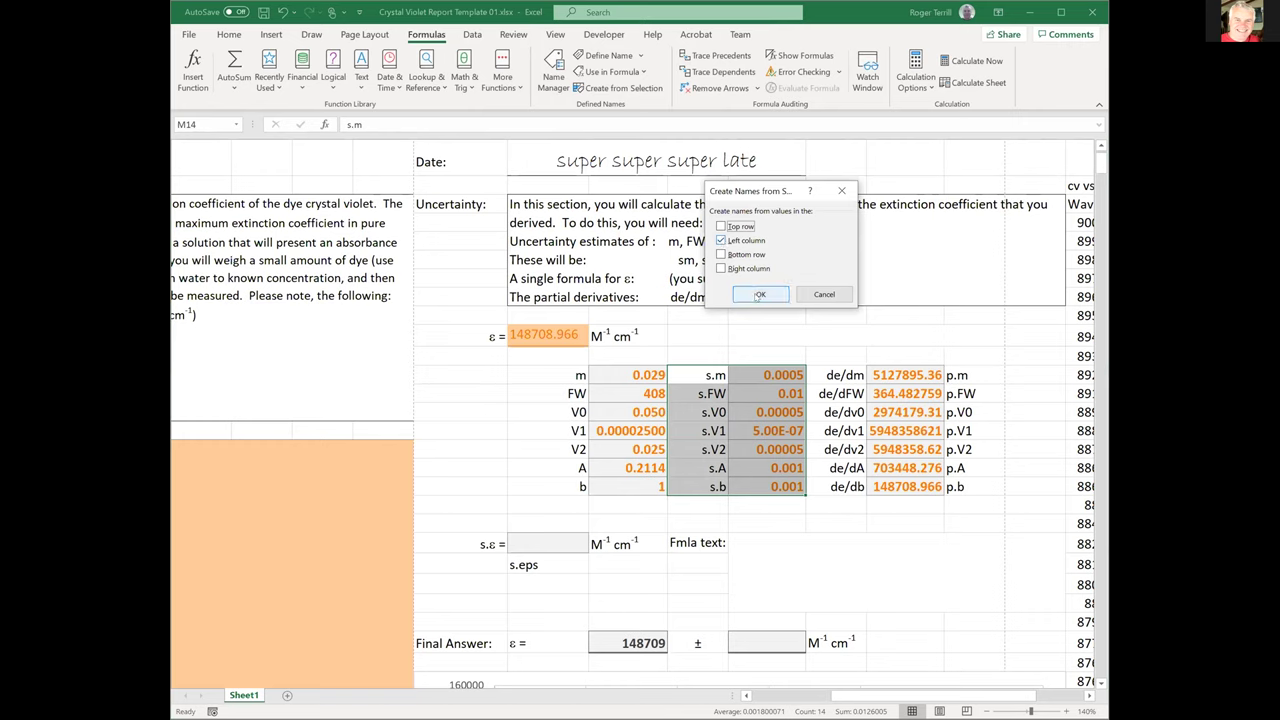
{"action": "left_click", "coordinate": [758, 294]}
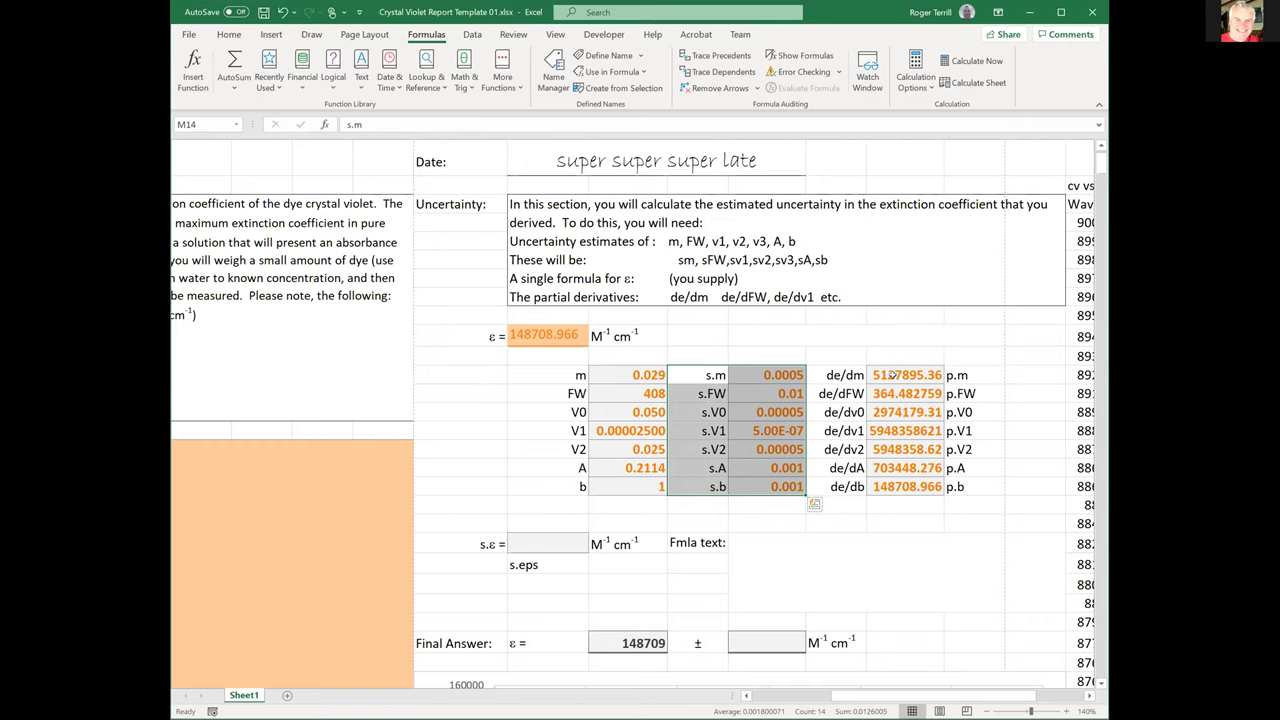
Create names for the seven partial derivative cells from only their right-column labels, p.m through p.b.
{"action": "left_click_drag", "start_coordinate": [893, 369], "coordinate": [950, 487]}
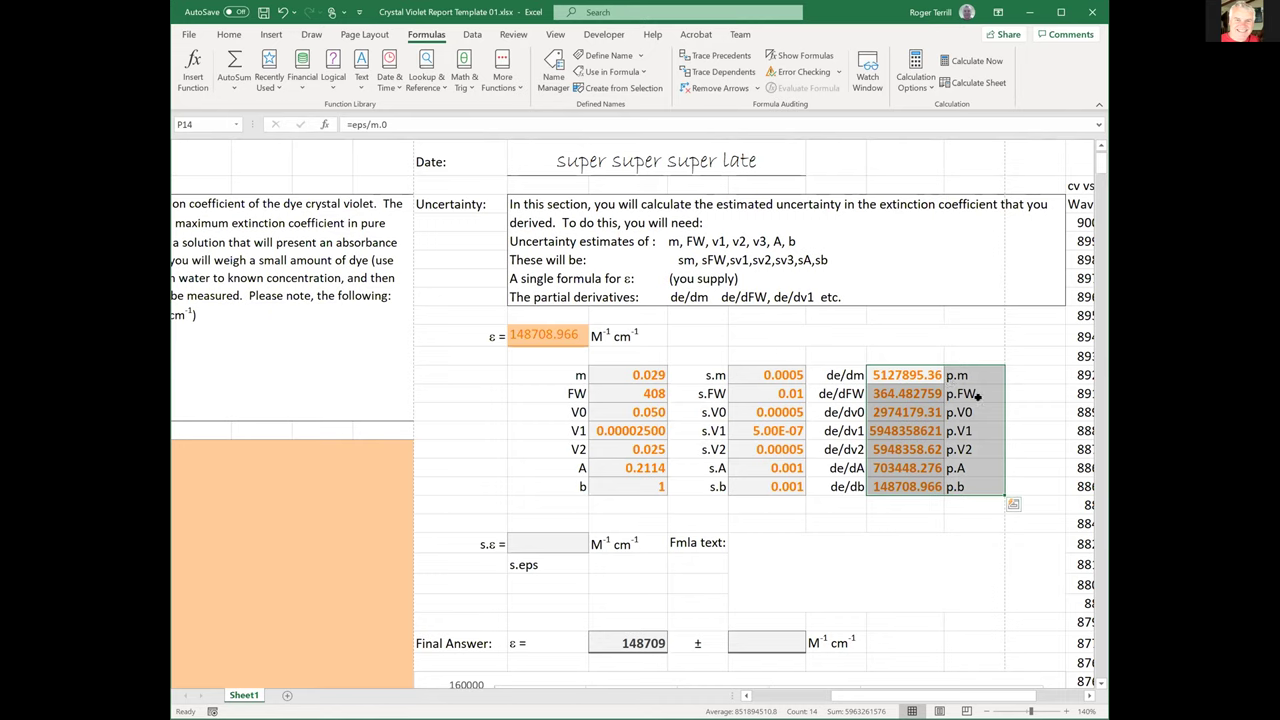
{"action": "left_click", "coordinate": [576, 89]}
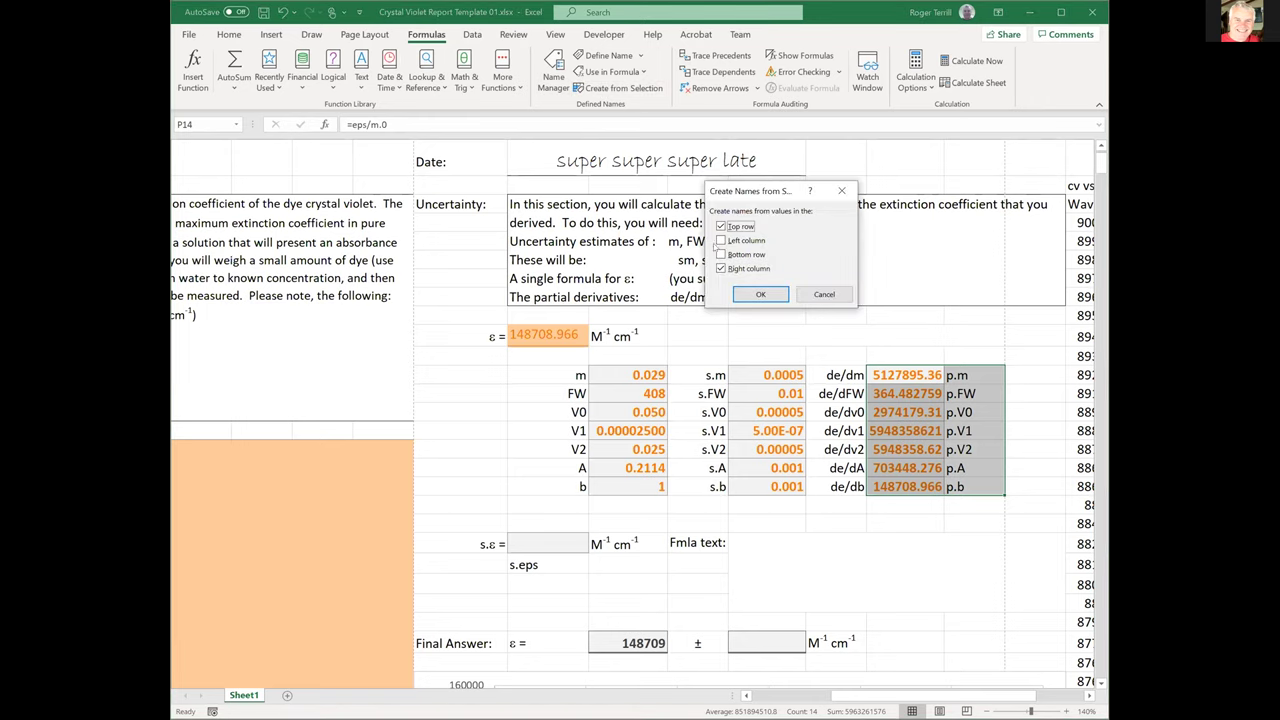
{"action": "left_click", "coordinate": [721, 227]}
{"action": "left_click", "coordinate": [760, 294]}
{"action": "left_click", "coordinate": [905, 373]}
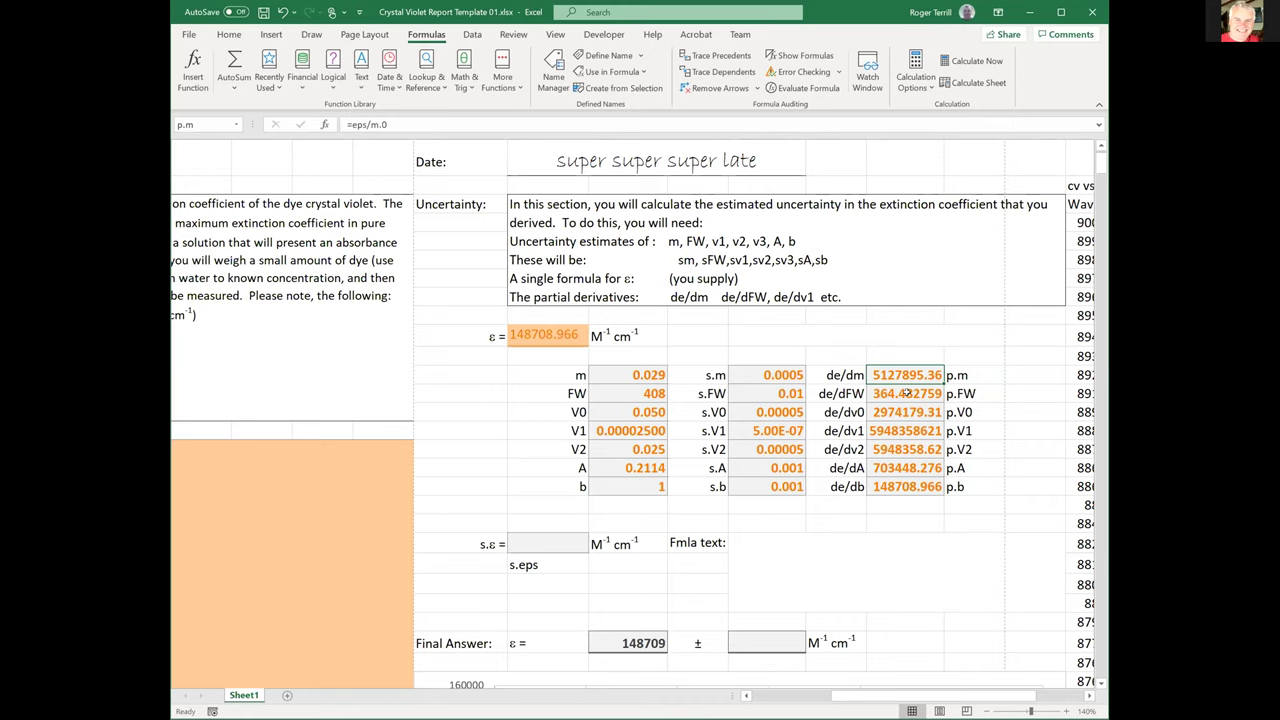
Start the s.ε uncertainty formula as a square root containing the mass term, =sqrt(p.m^2*s.m^2).
{"action": "left_click", "coordinate": [542, 540]}
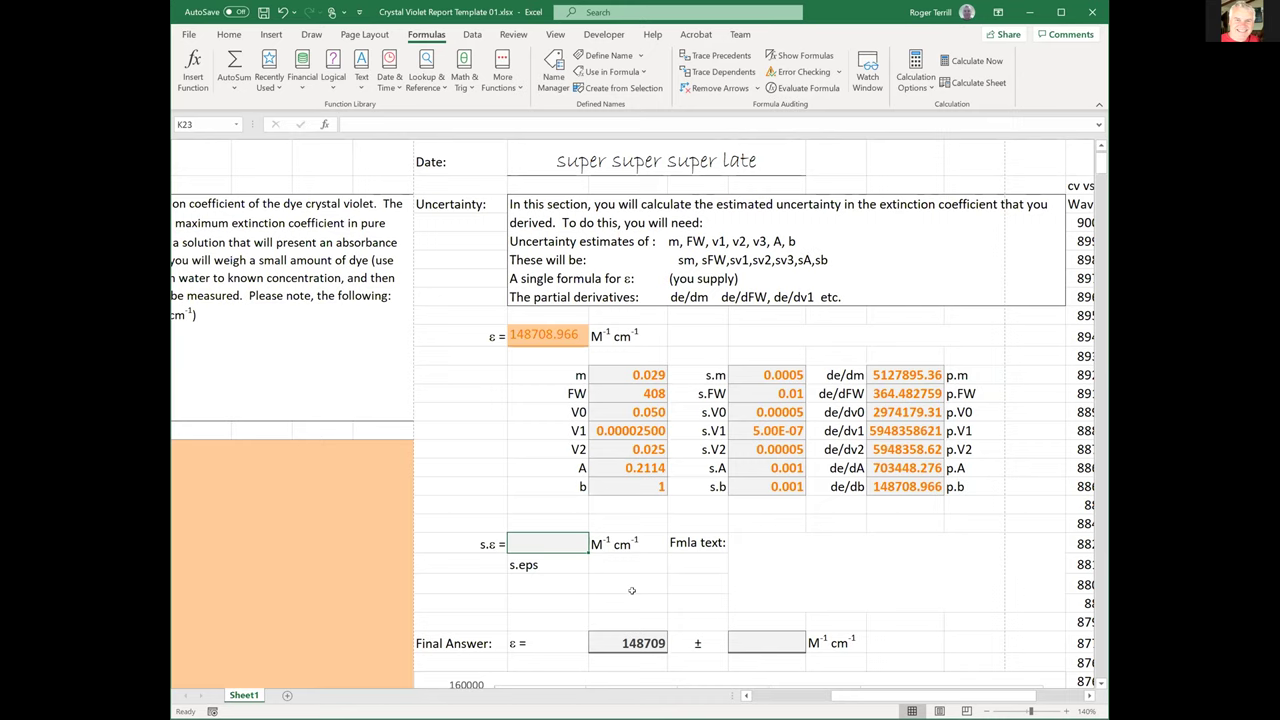
{"action": "type", "text": "="}
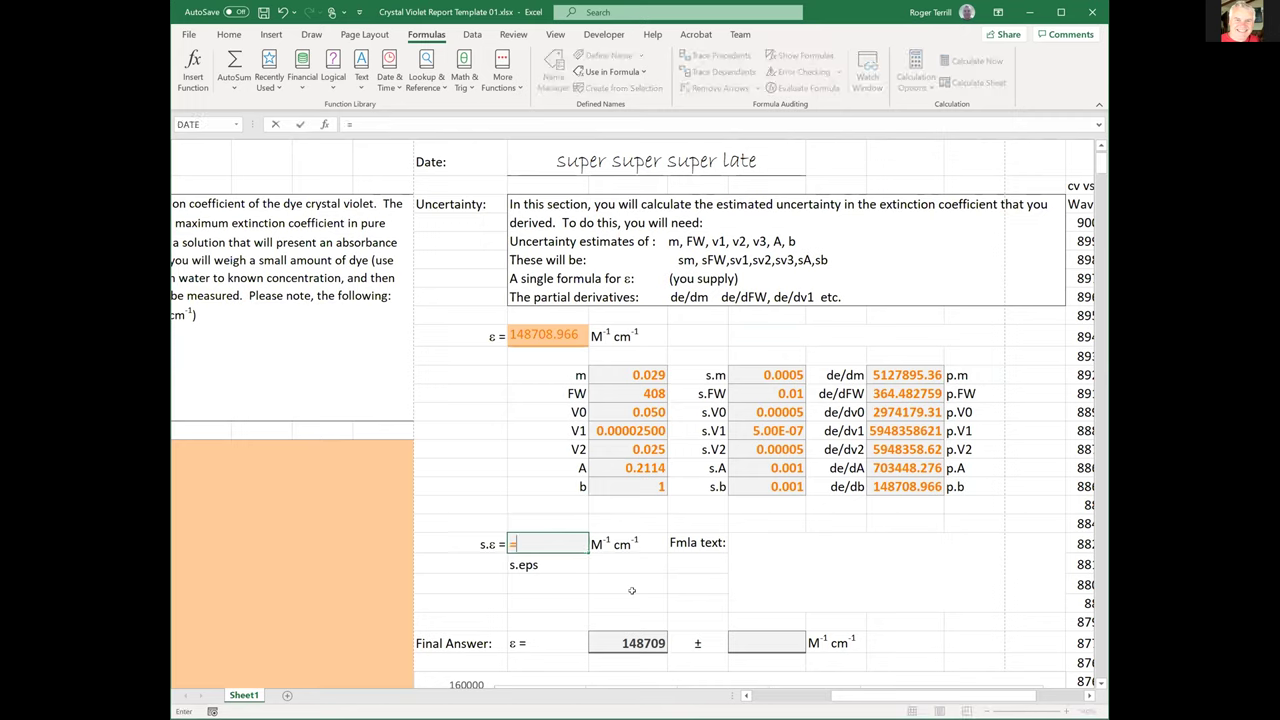
{"action": "type", "text": "sqr"}
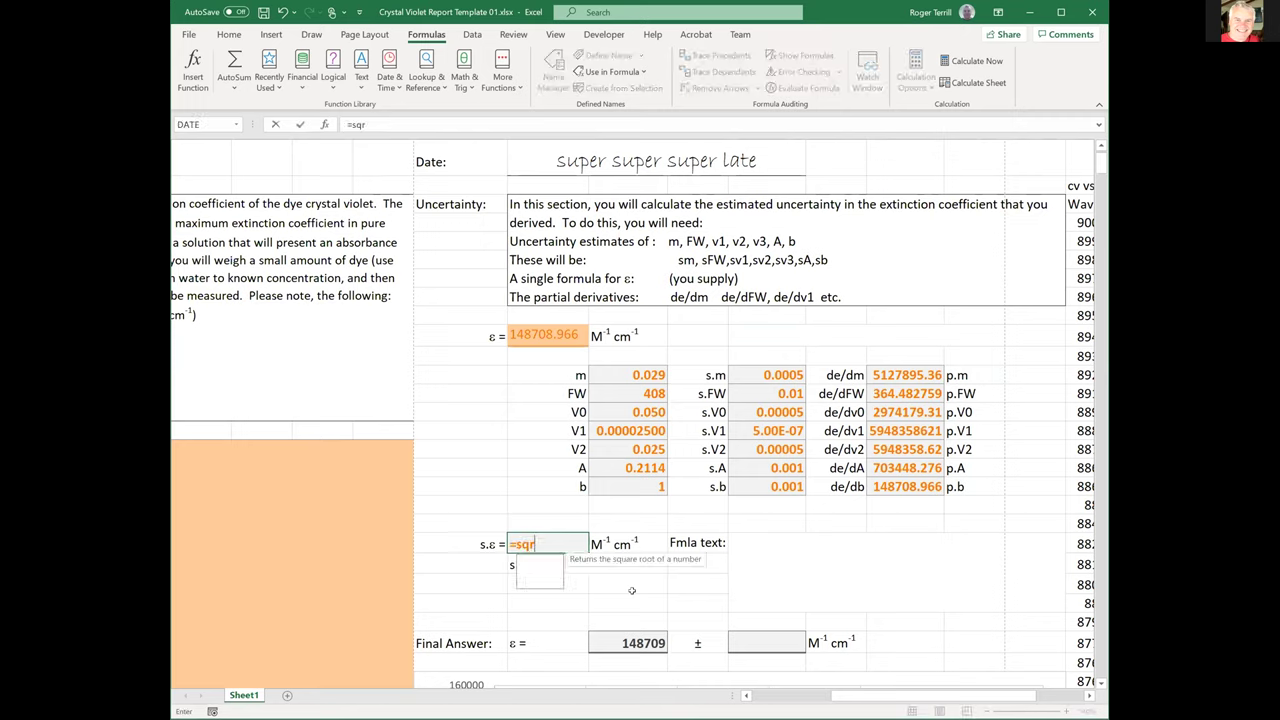
{"action": "type", "text": "t()"}
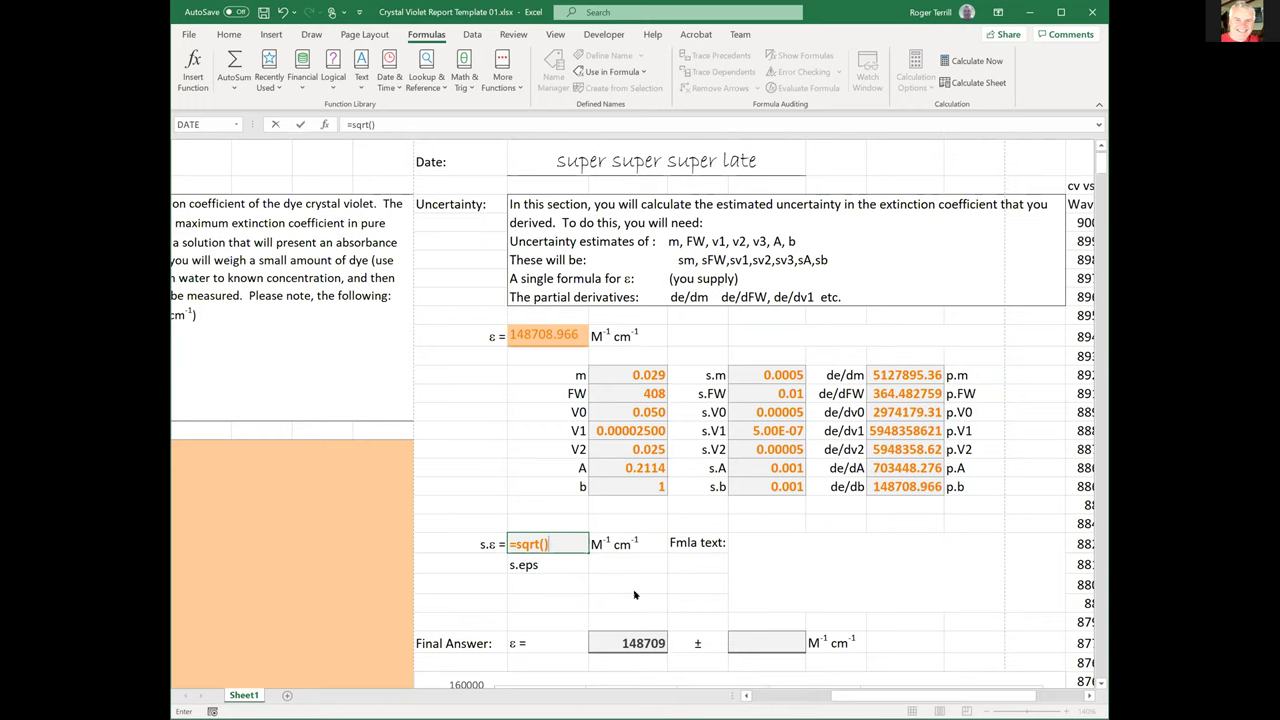
{"action": "key", "text": "Return"}
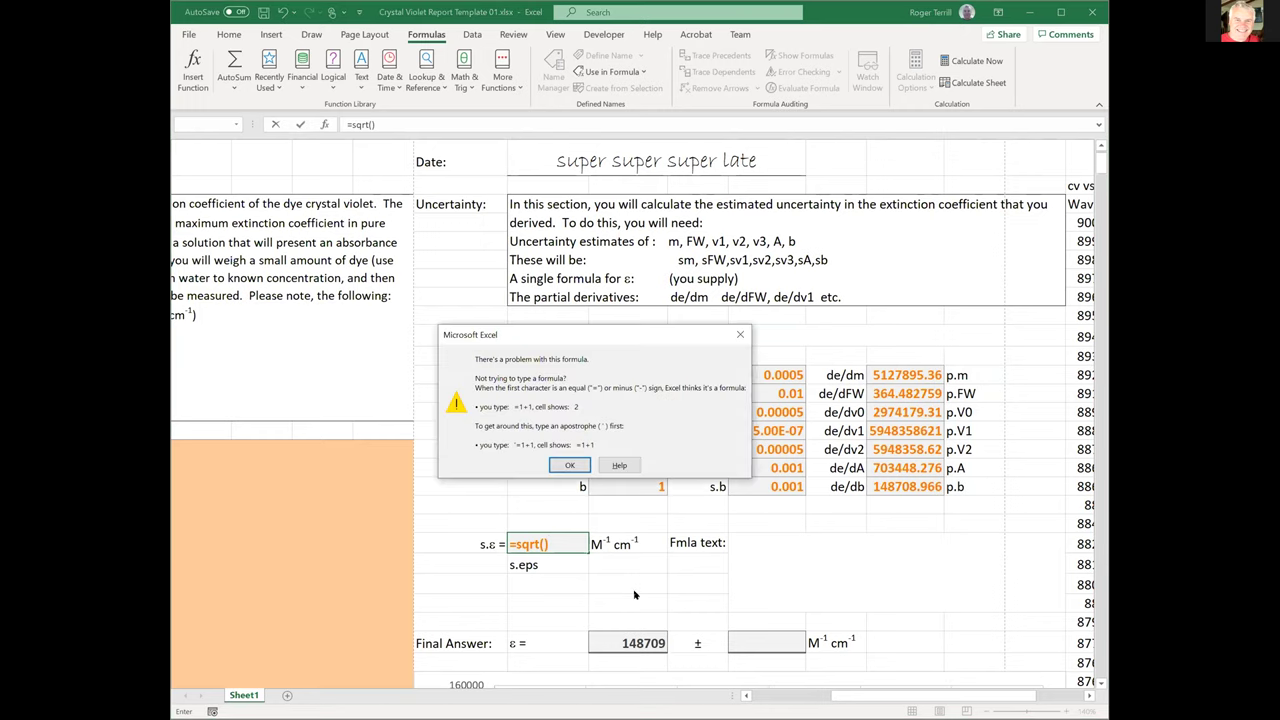
{"action": "key", "text": "Return"}
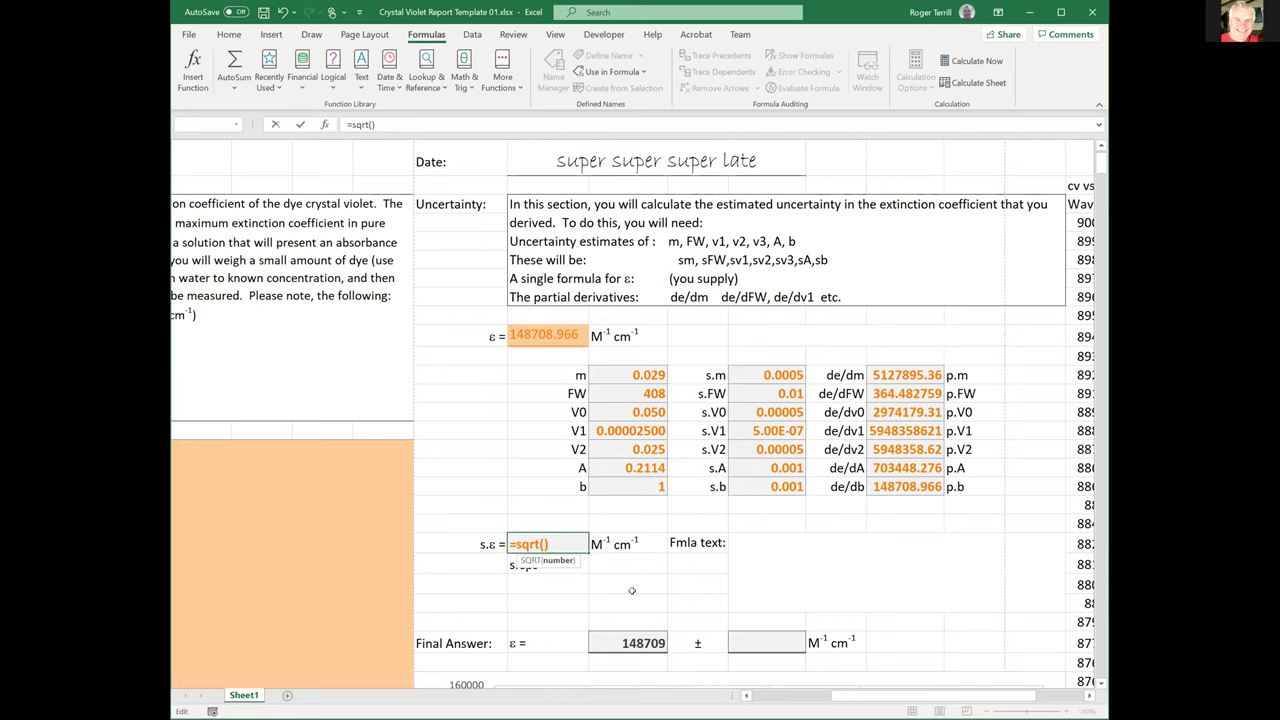
{"action": "type", "text": "p"}
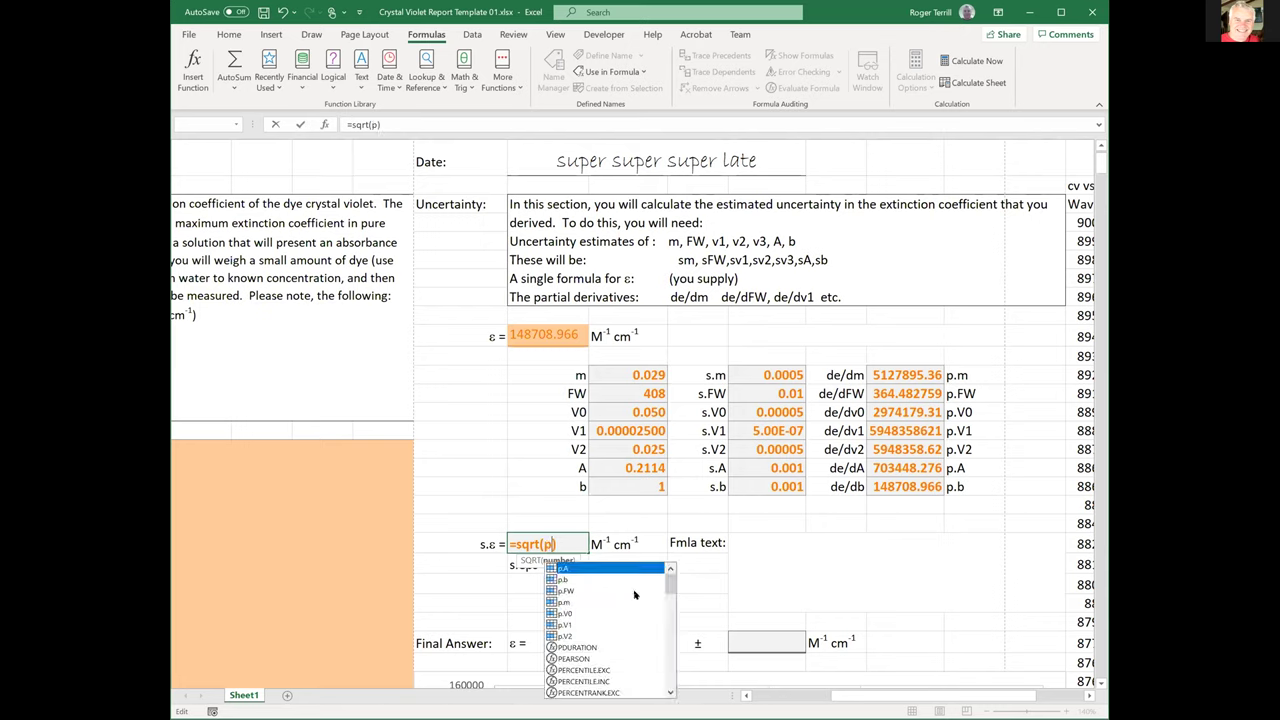
{"action": "type", "text": ".m^2"}
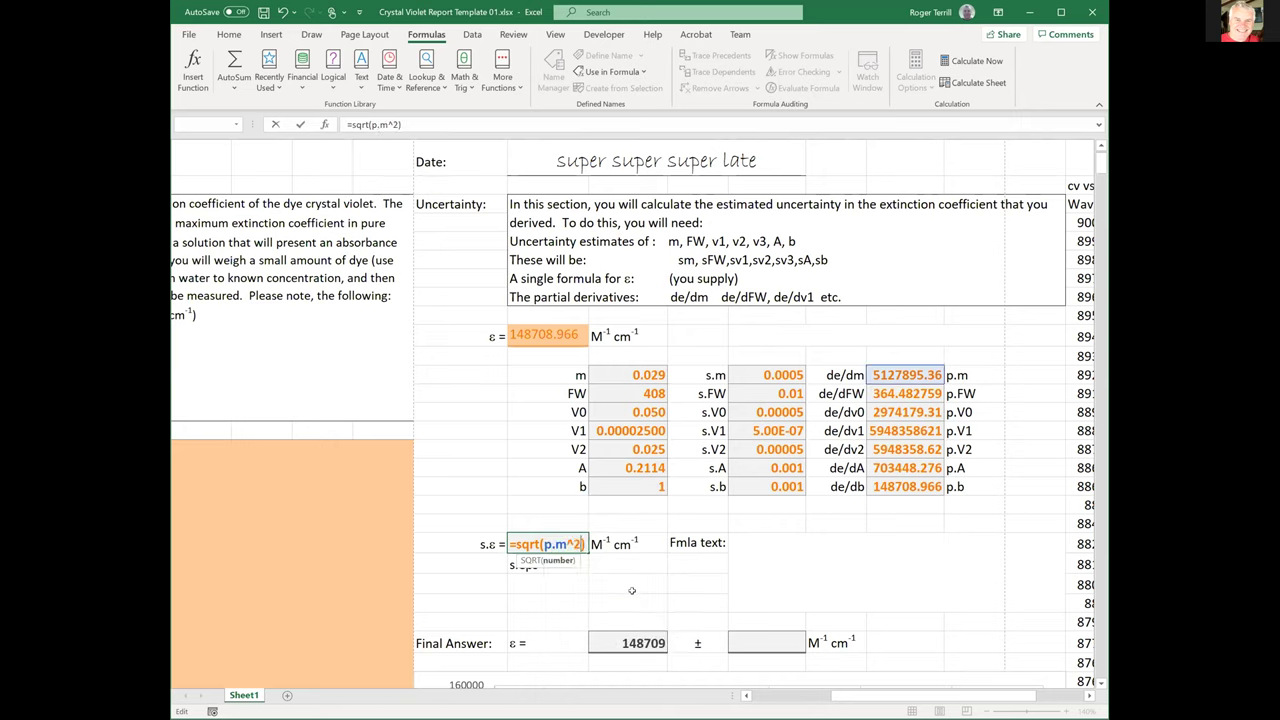
{"action": "type", "text": "*s"}
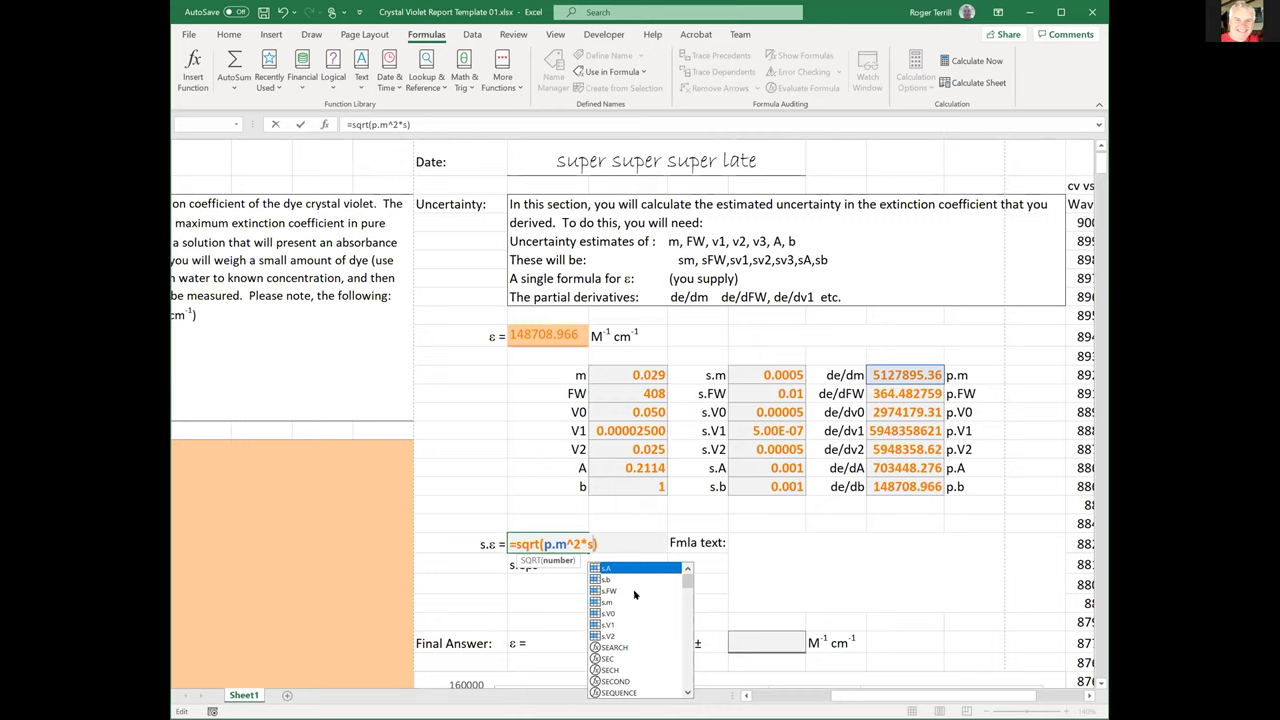
{"action": "type", "text": ".m^2"}
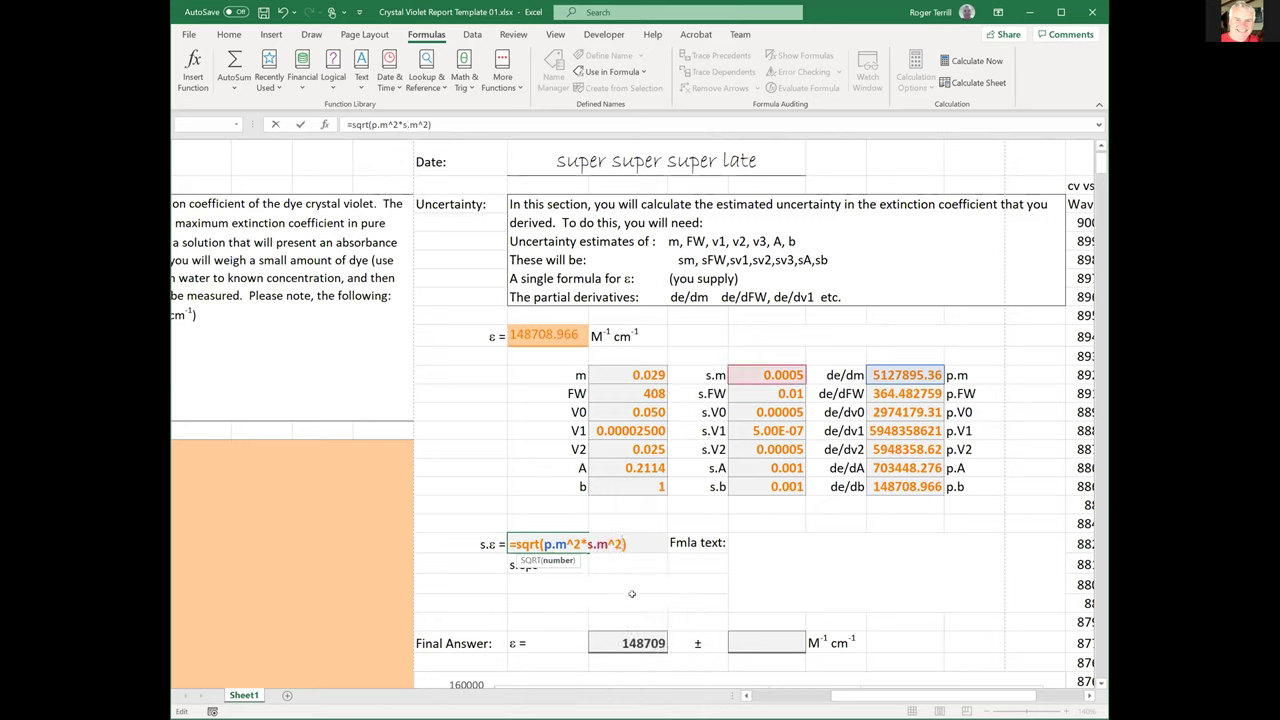
Add the formula weight term +p.FW^2*s.FW^2 inside the square root of the s.ε formula.
{"action": "type", "text": "+p"}
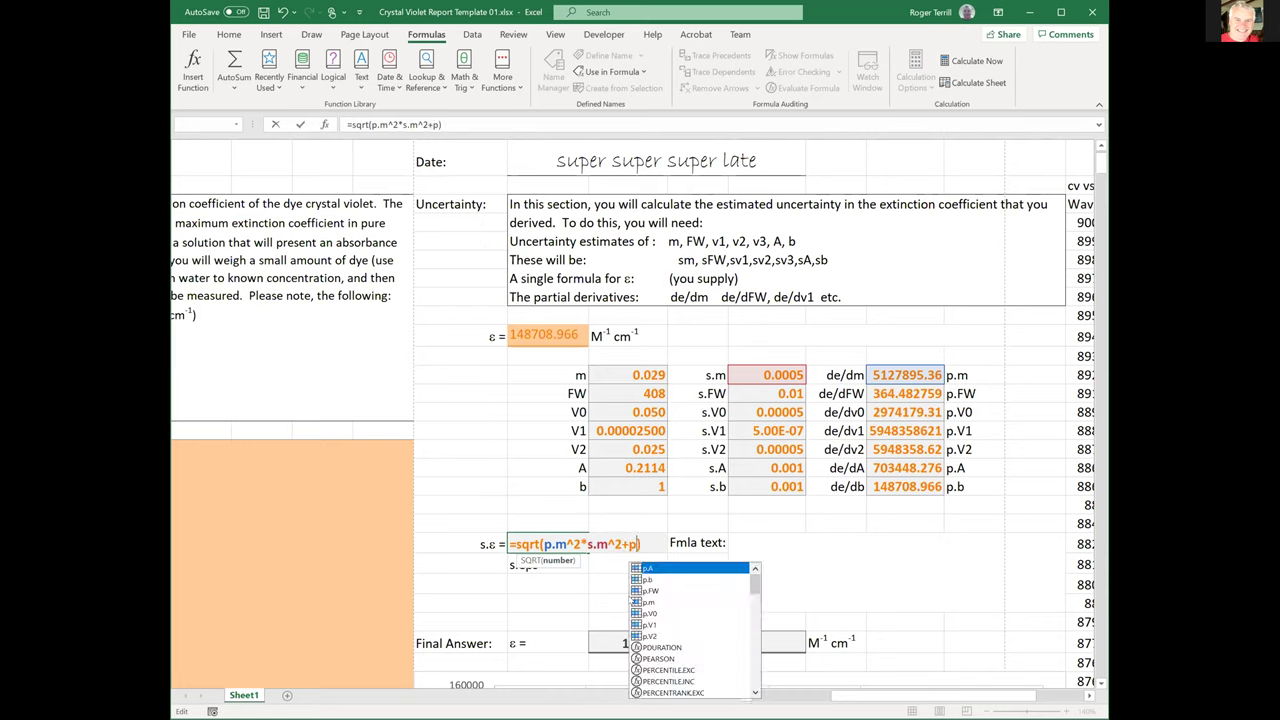
{"action": "type", "text": "."}
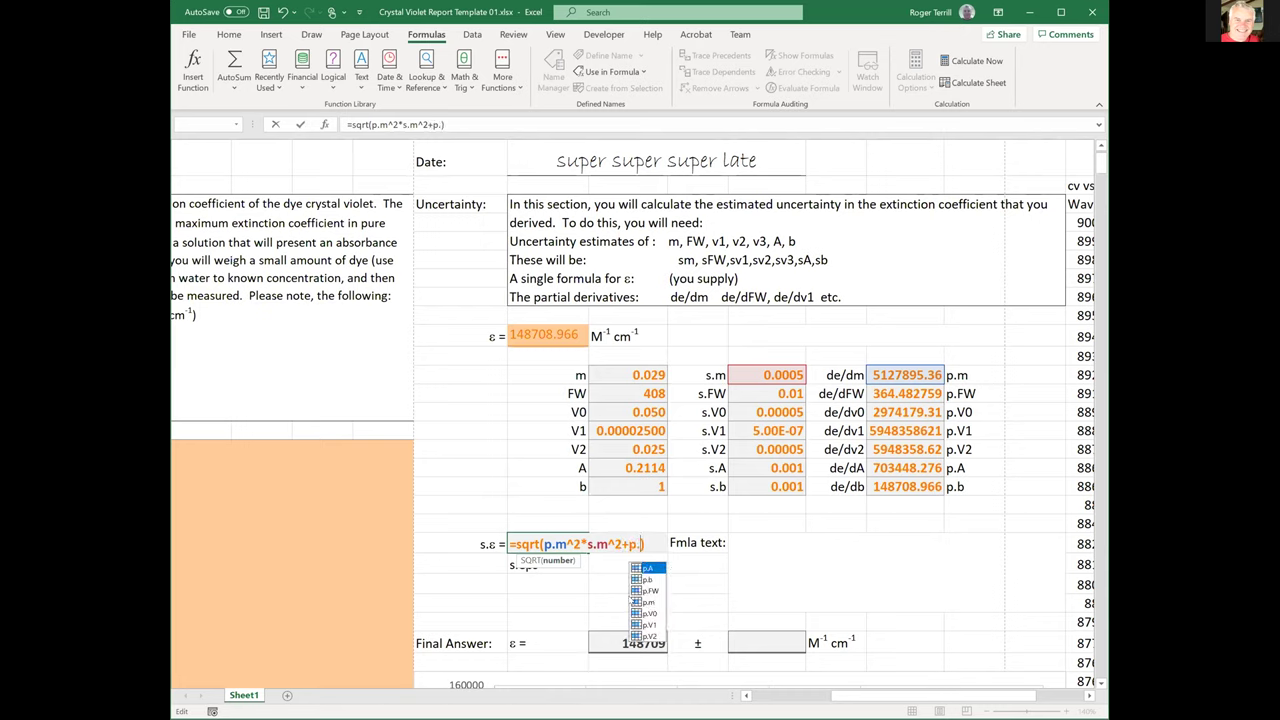
{"action": "type", "text": "FW"}
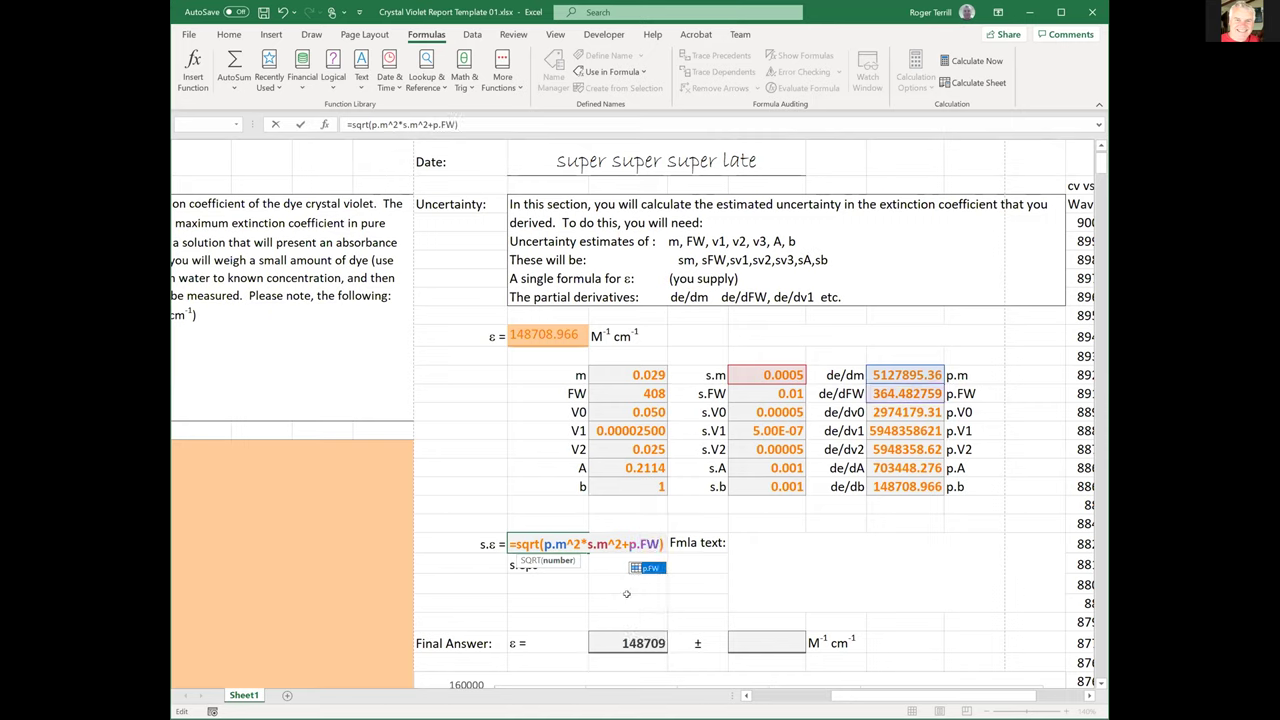
{"action": "type", "text": "^2"}
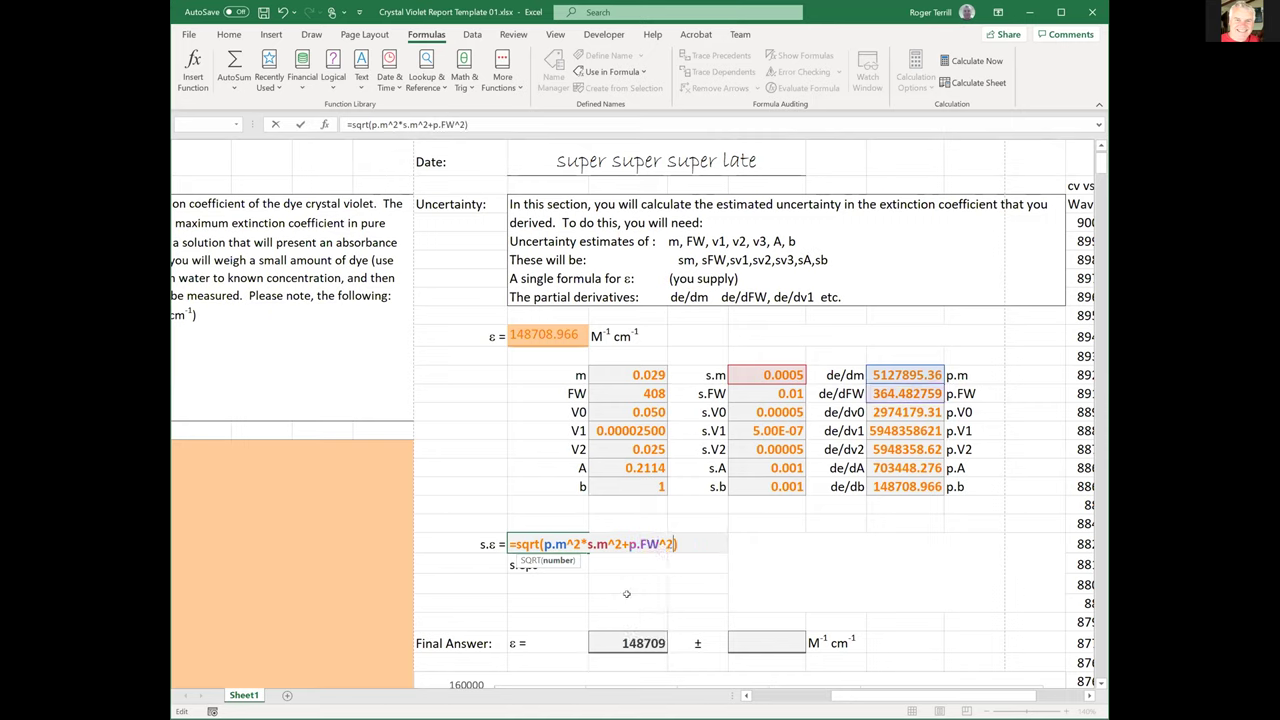
{"action": "type", "text": "*s."}
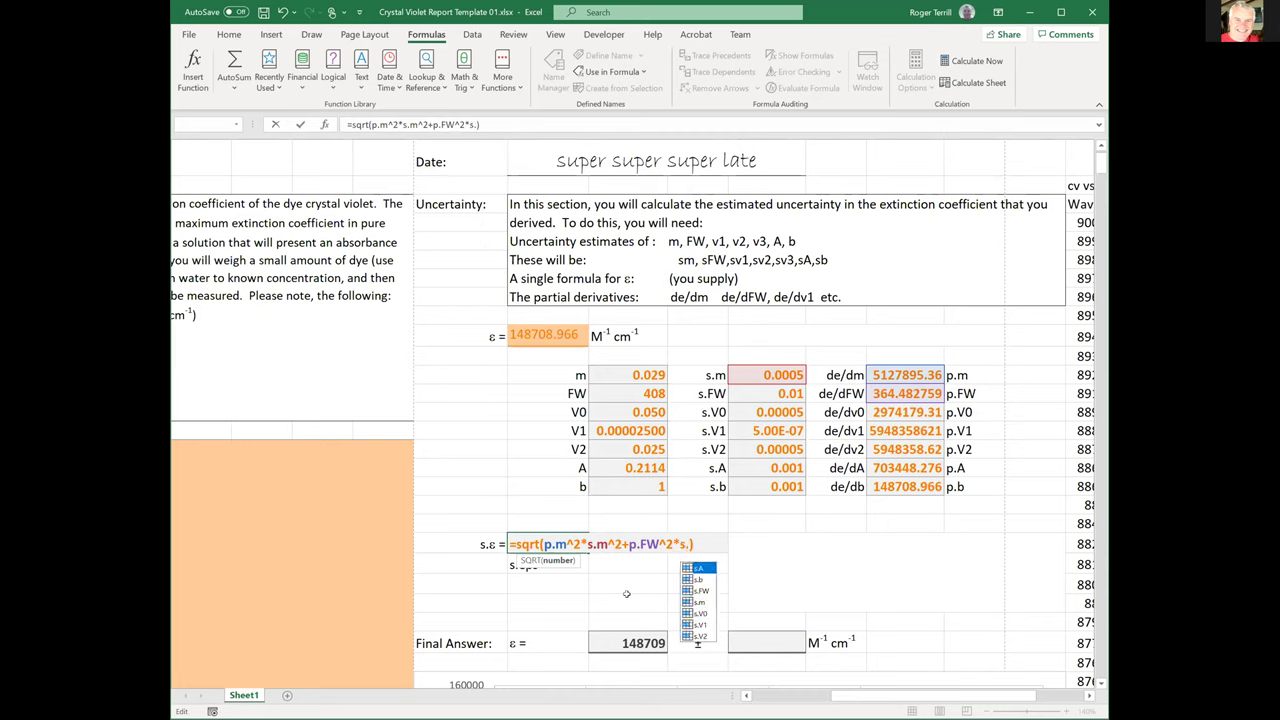
{"action": "type", "text": "FW"}
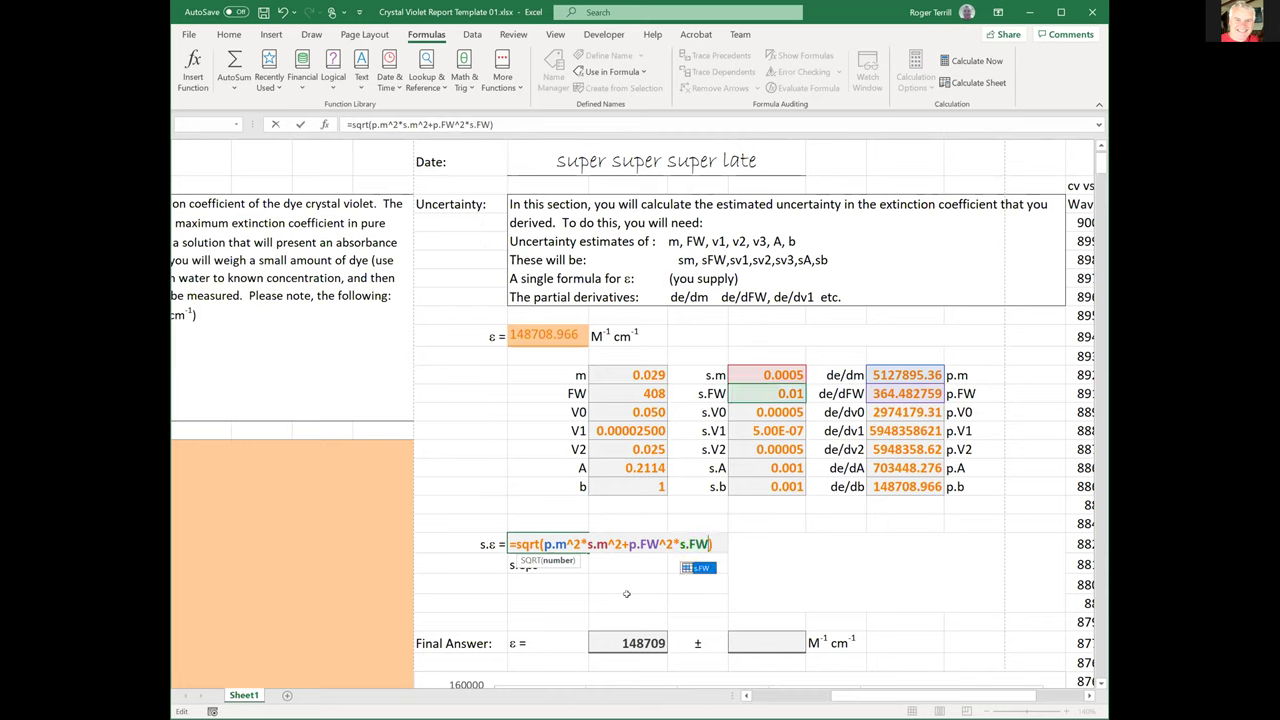
{"action": "type", "text": "^2+"}
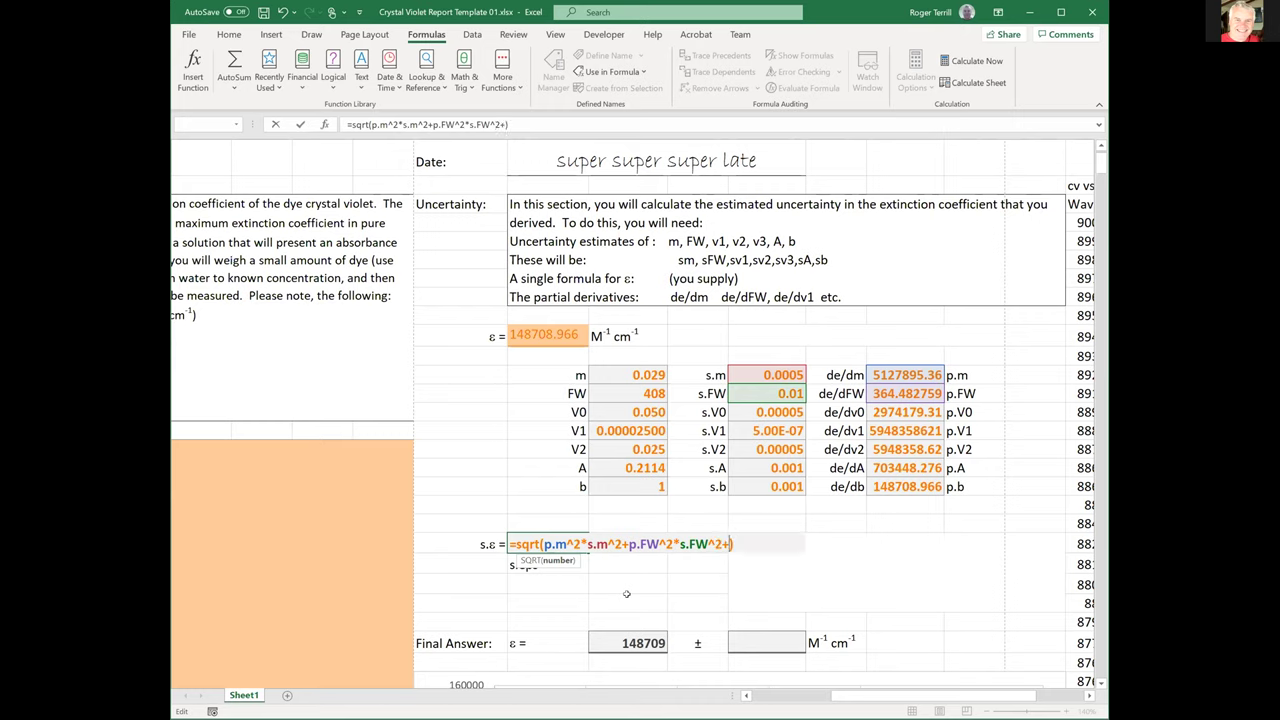
Extend the sum inside the s.ε square root with the V0 term p.V0^2*s.V0^2.
{"action": "type", "text": "p."}
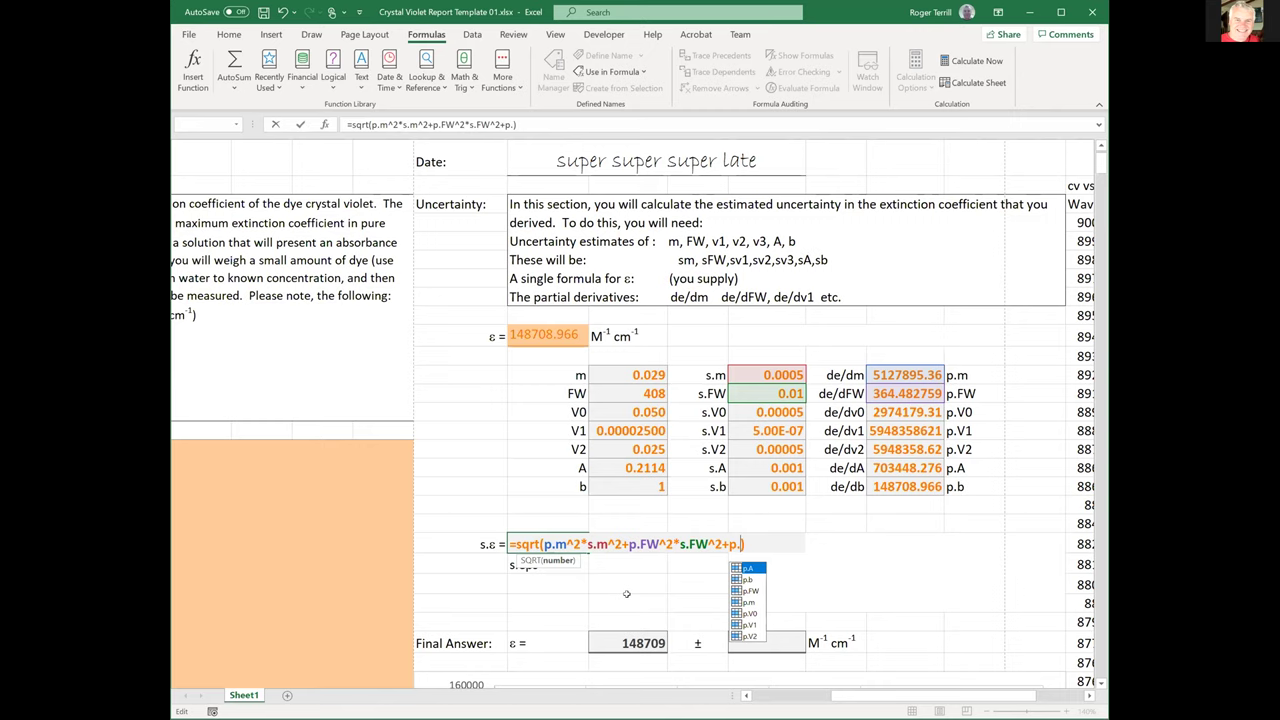
{"action": "type", "text": "V"}
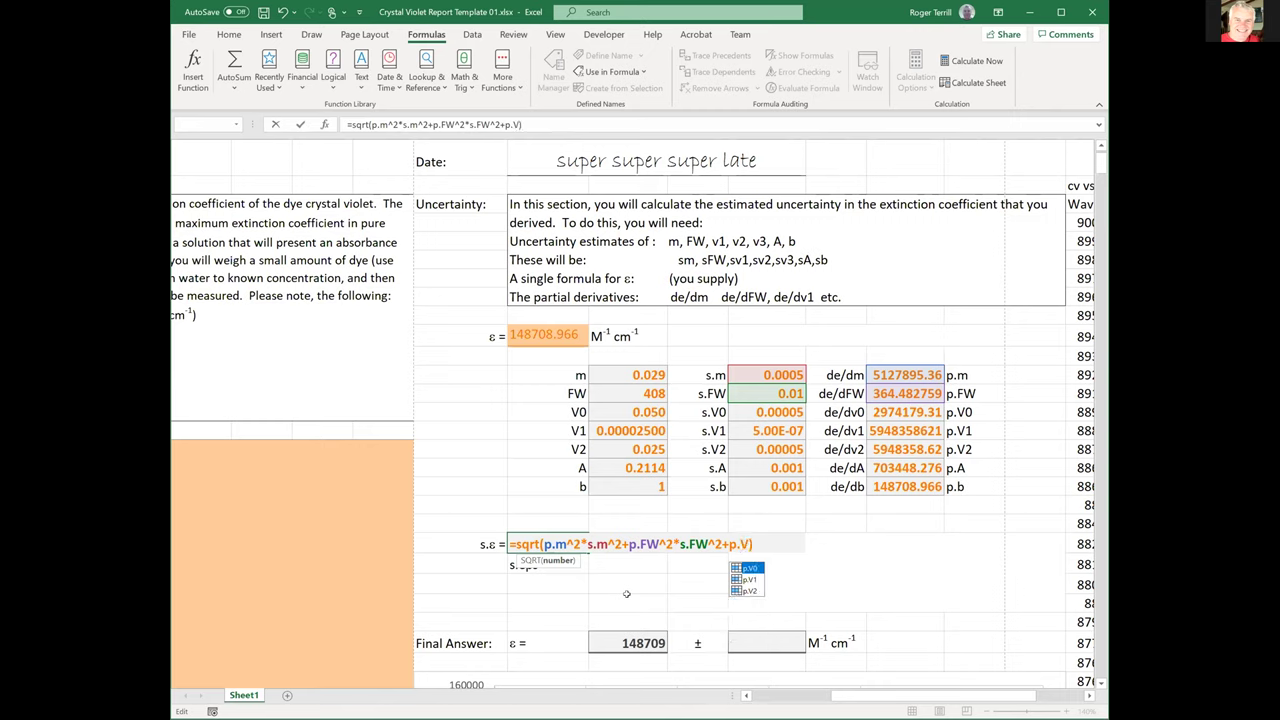
{"action": "type", "text": "0"}
{"action": "type", "text": "2*"}
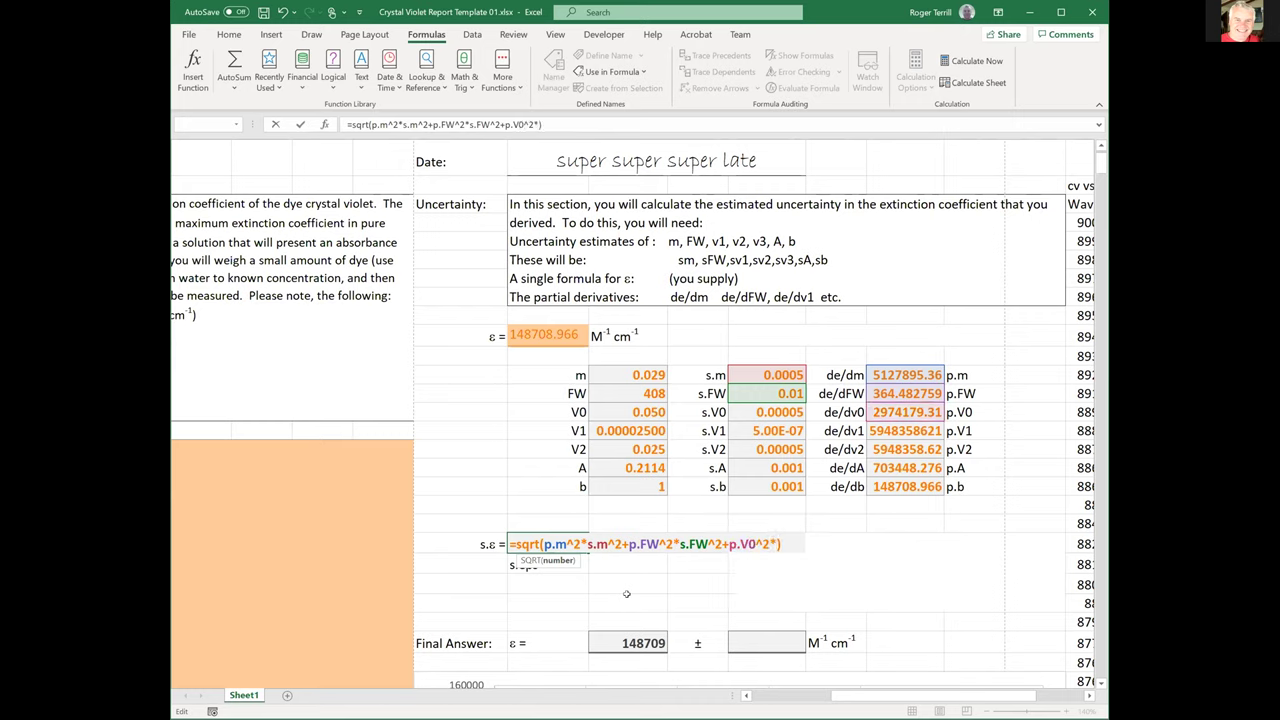
{"action": "type", "text": "s"}
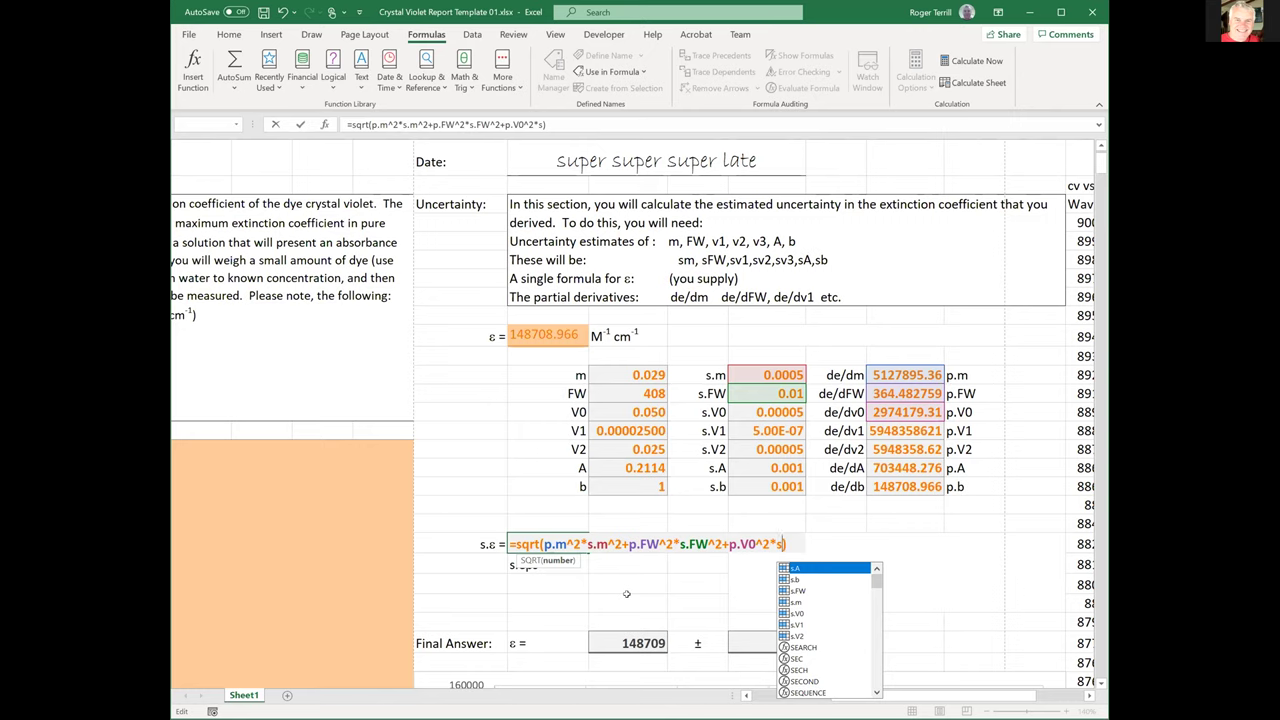
{"action": "type", "text": ".V"}
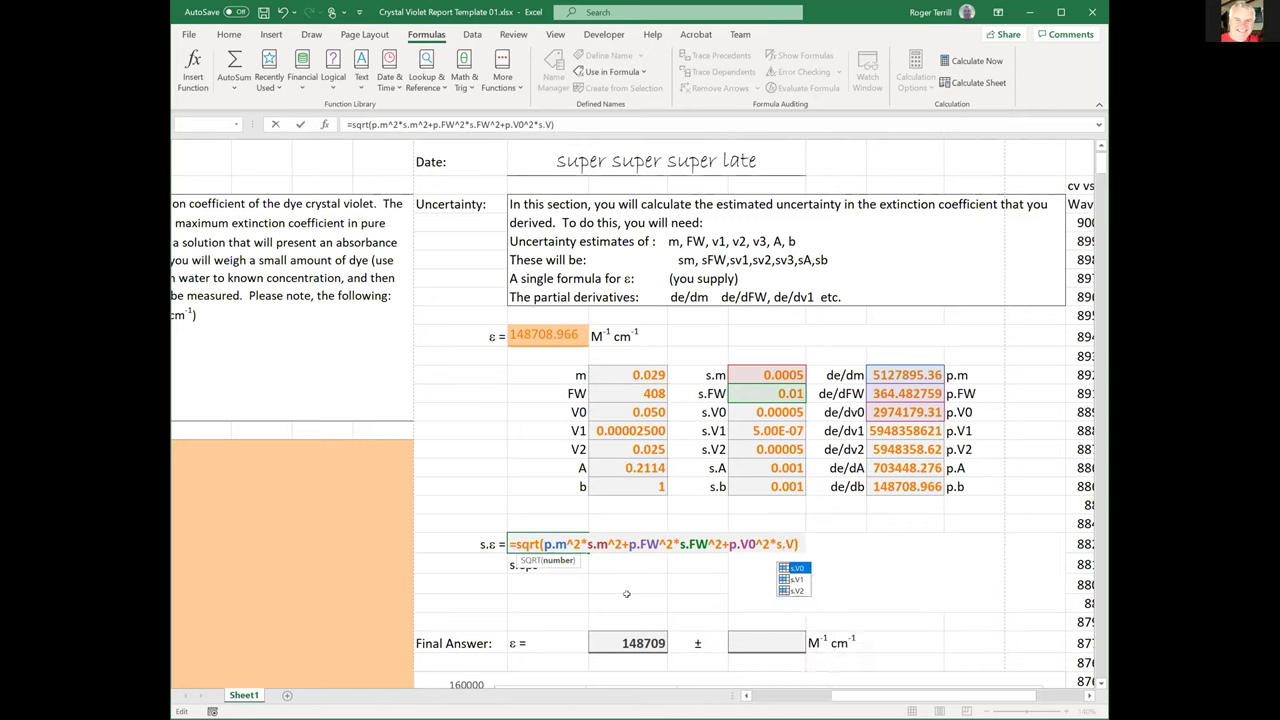
{"action": "type", "text": "0^2"}
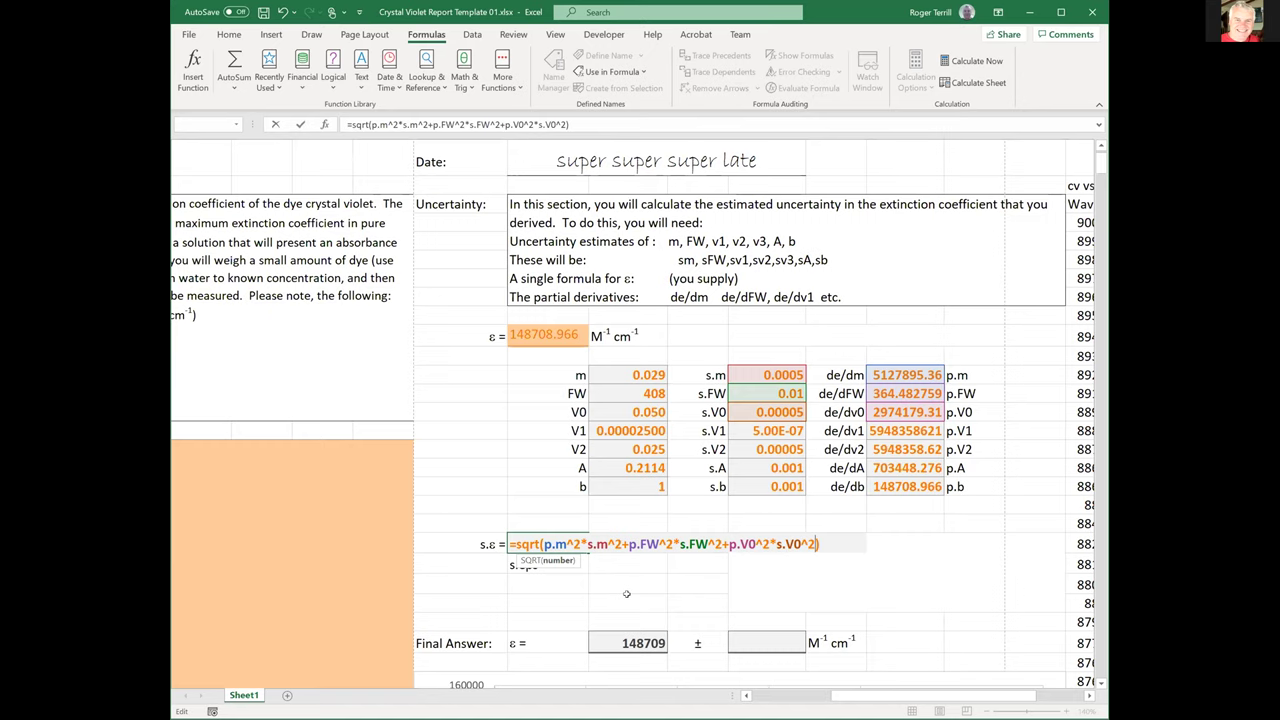
Add the V1 term +p.V1^2*s.V1^2 inside the square root of the s.ε formula.
{"action": "type", "text": "+P"}
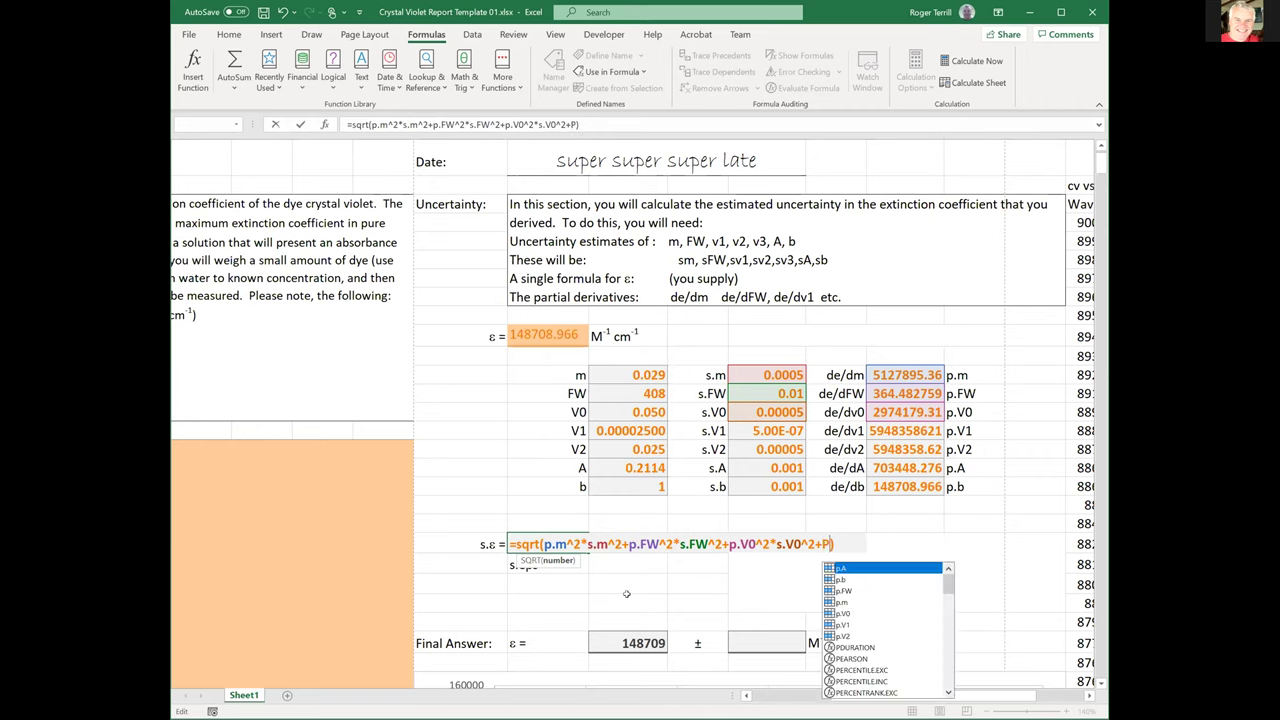
{"action": "type", "text": "."}
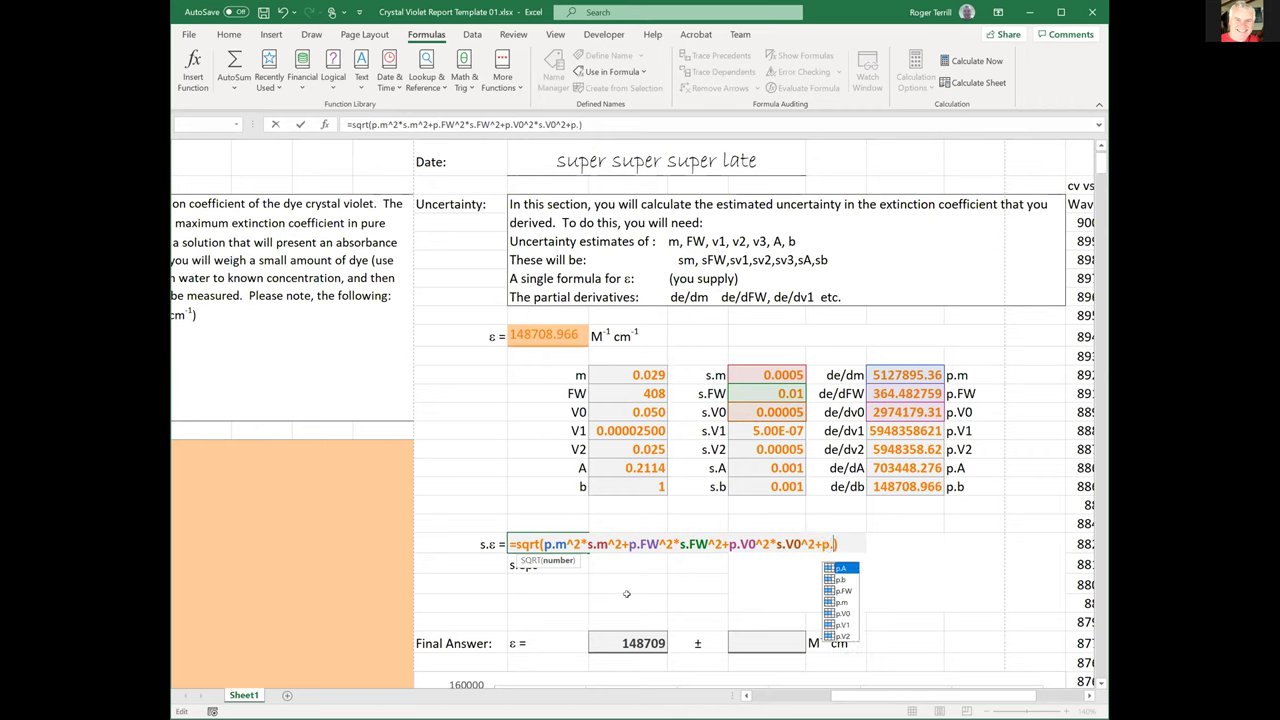
{"action": "type", "text": "V"}
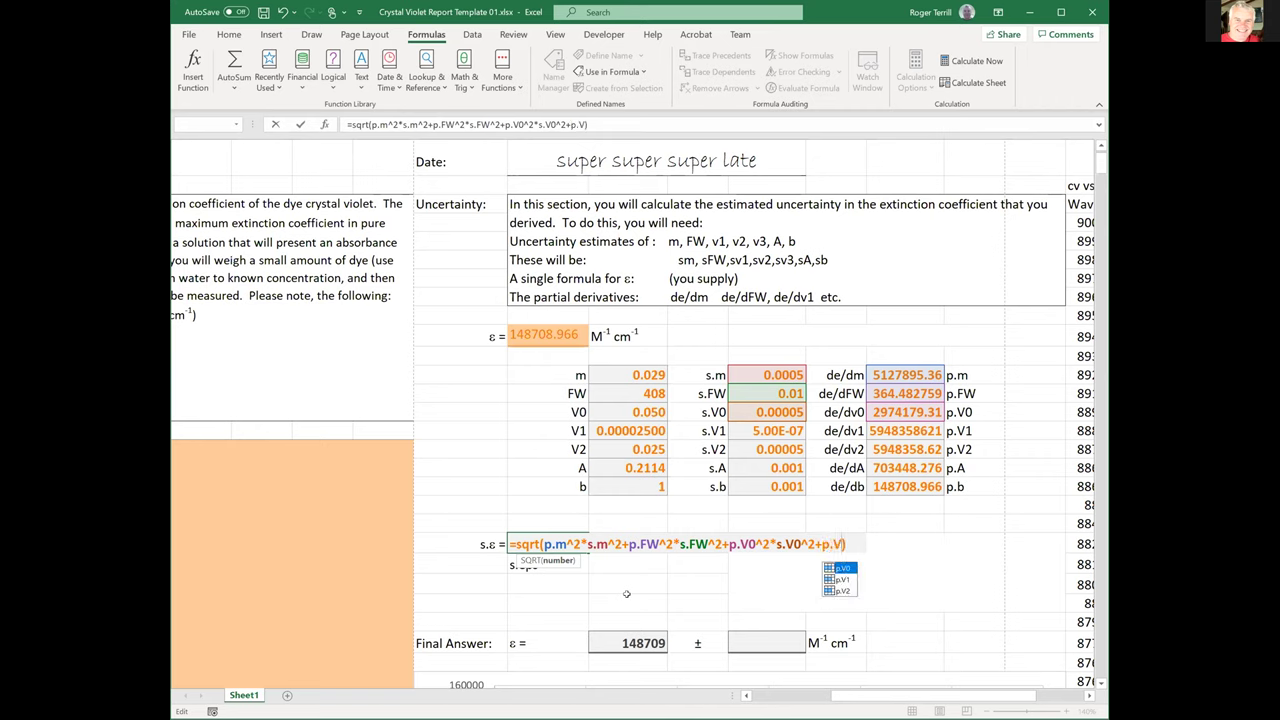
{"action": "type", "text": "1^2"}
{"action": "type", "text": "*s"}
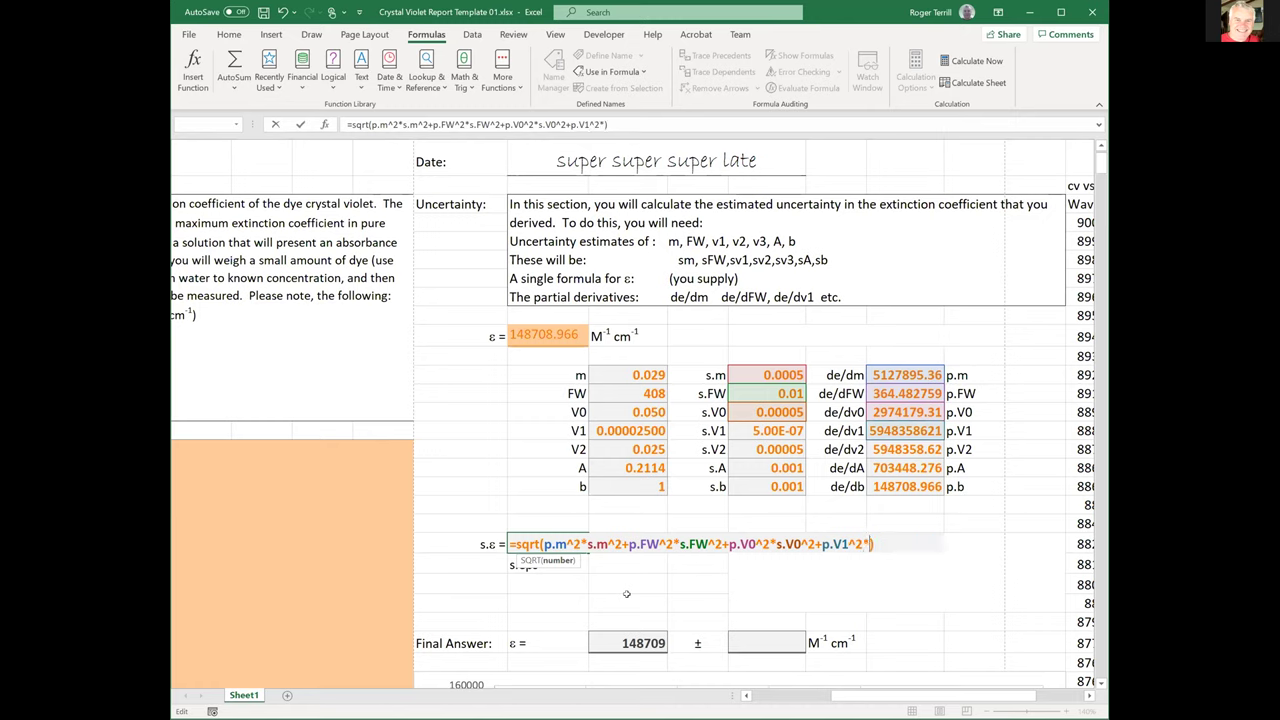
{"action": "type", "text": "."}
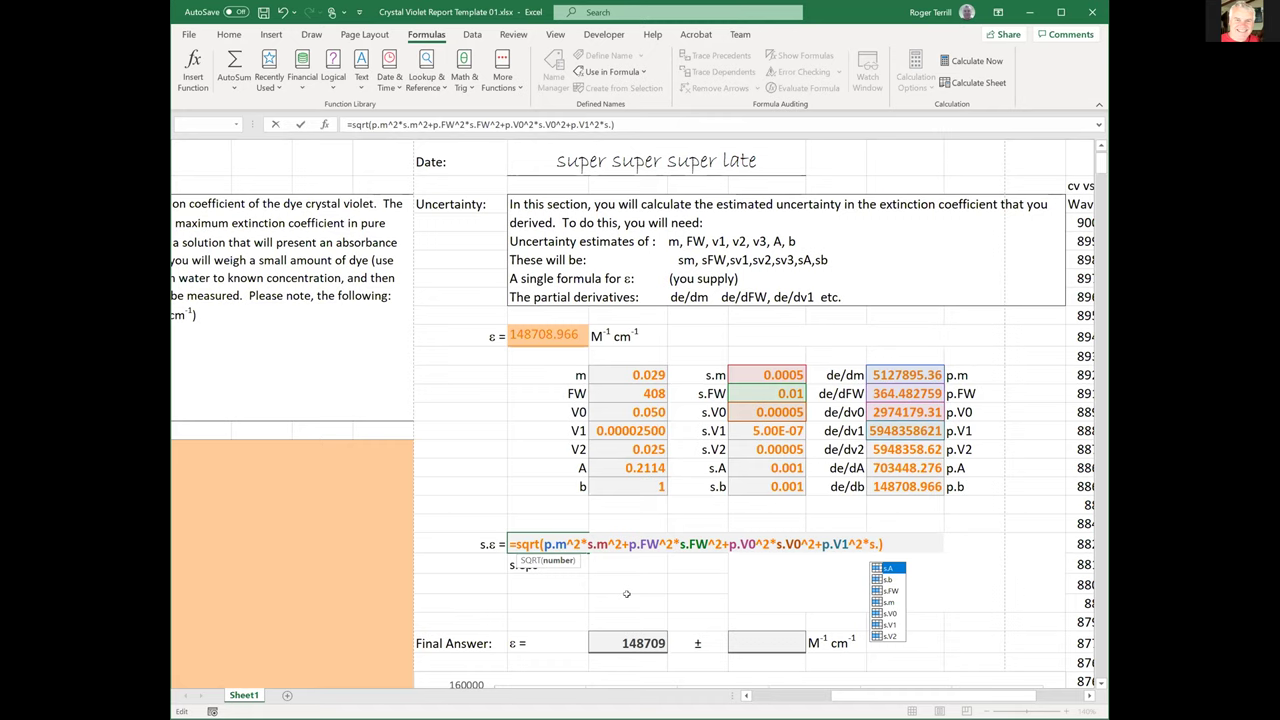
{"action": "type", "text": "V1^2"}
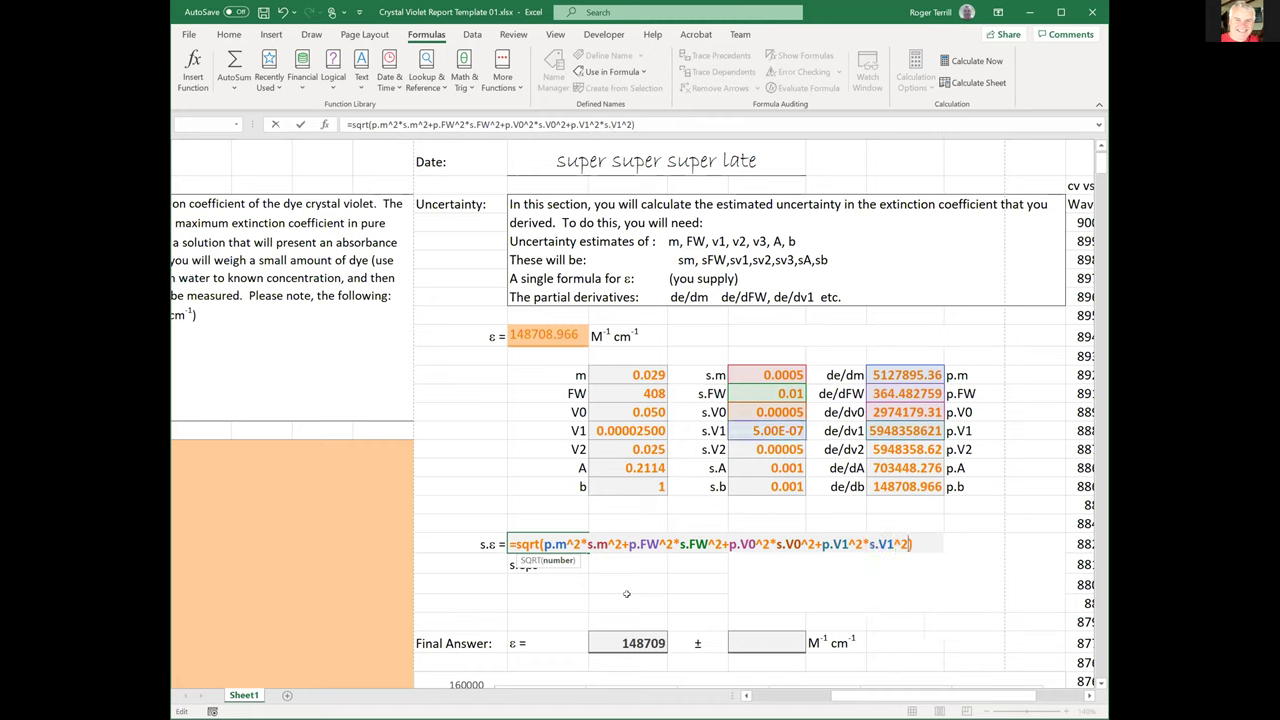
Add the V2 term +P.V2^2*s.V2^2 inside the square root of the s.ε formula.
{"action": "type", "text": "+P"}
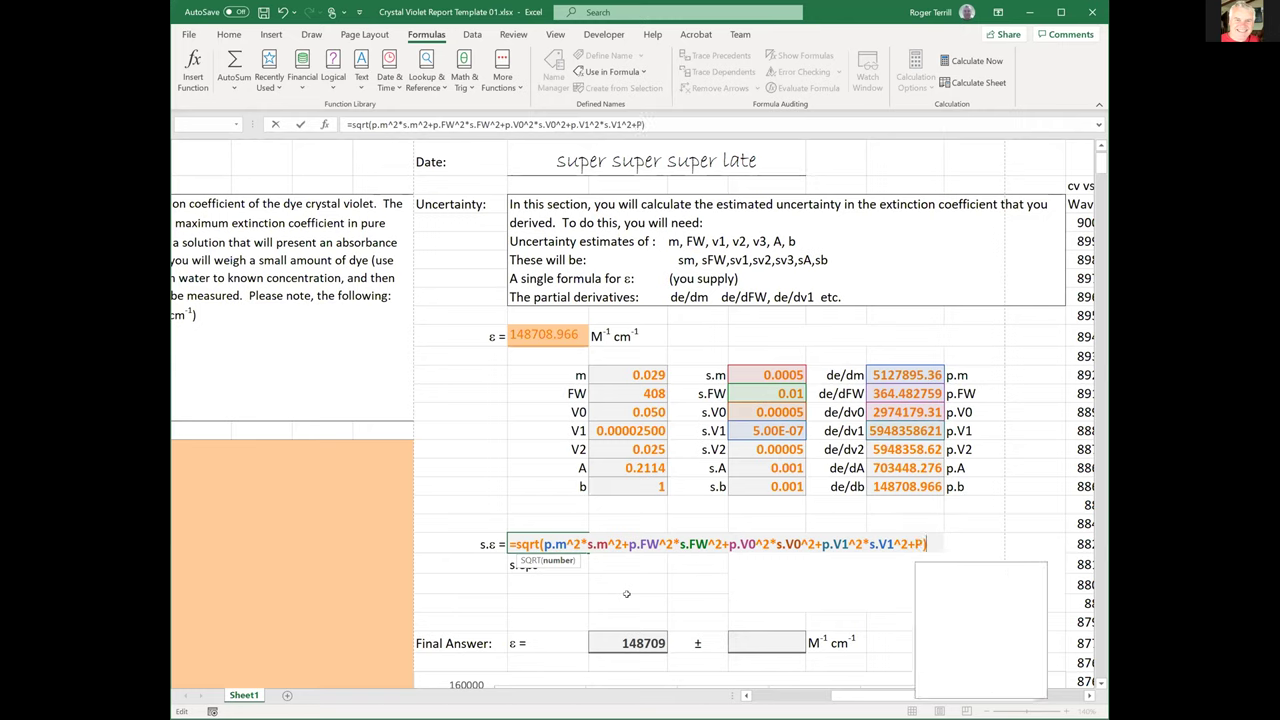
{"action": "type", "text": ".V2^2"}
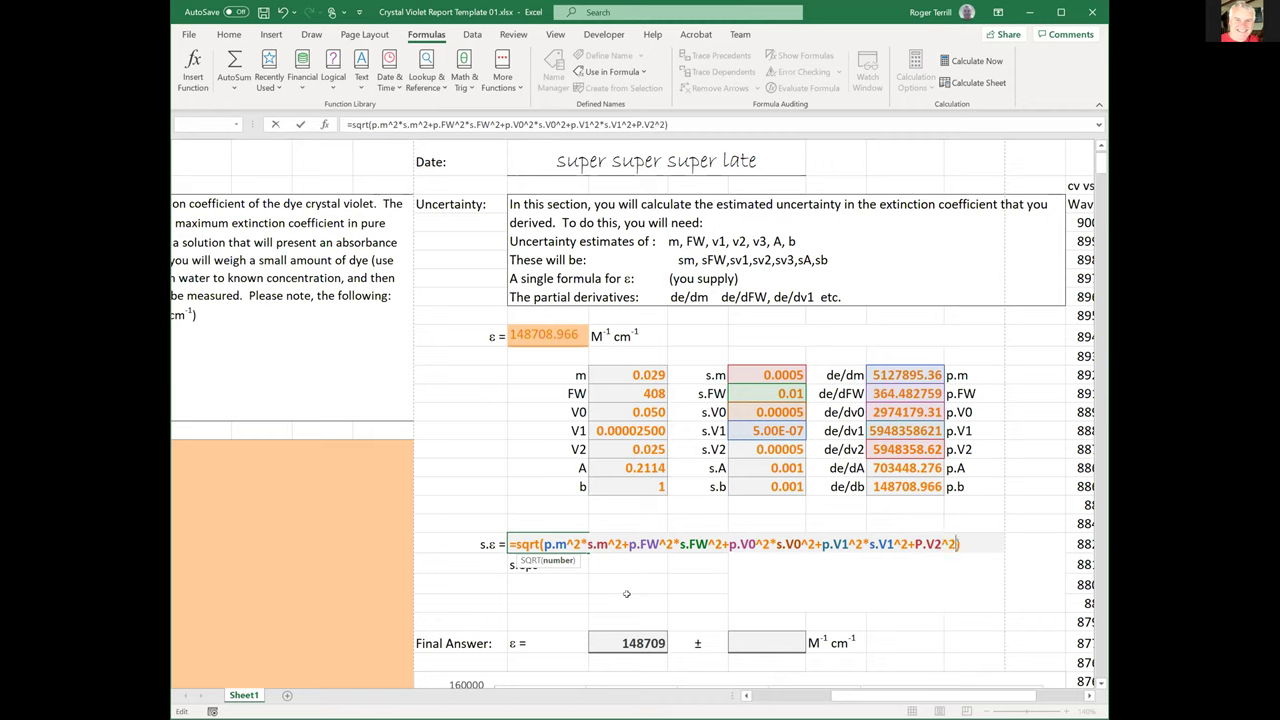
{"action": "type", "text": "*s."}
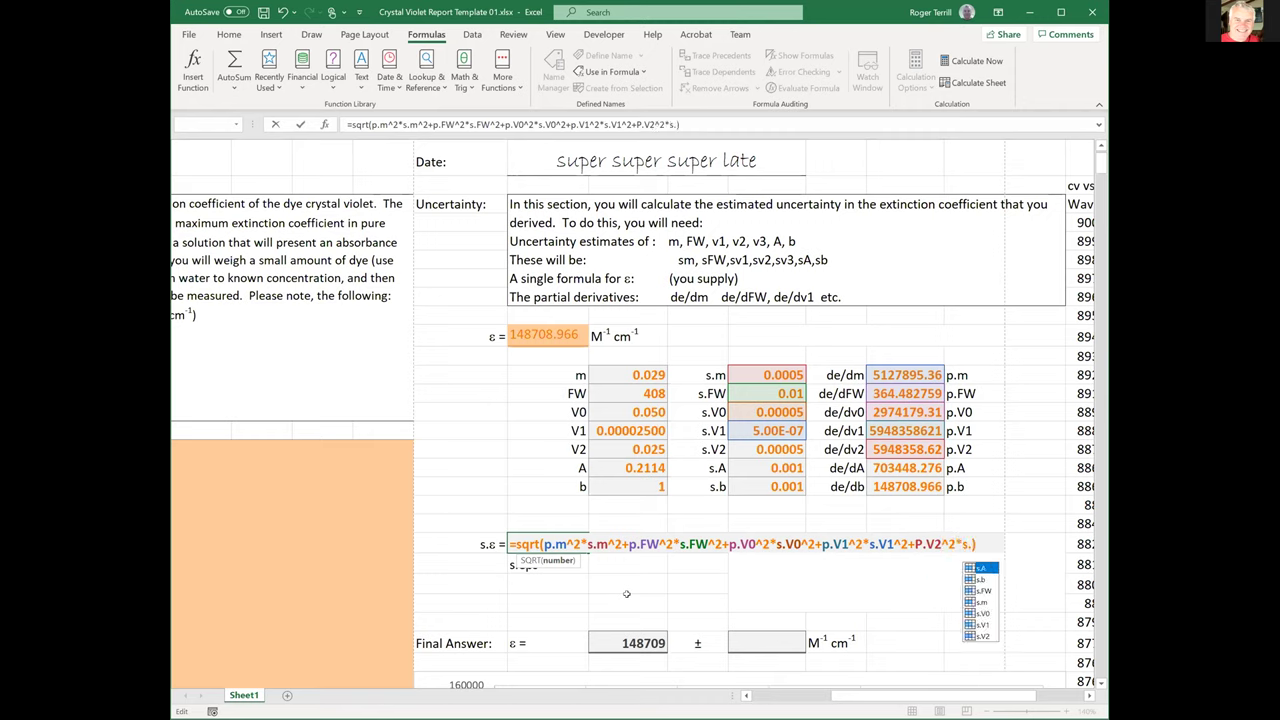
{"action": "type", "text": "V"}
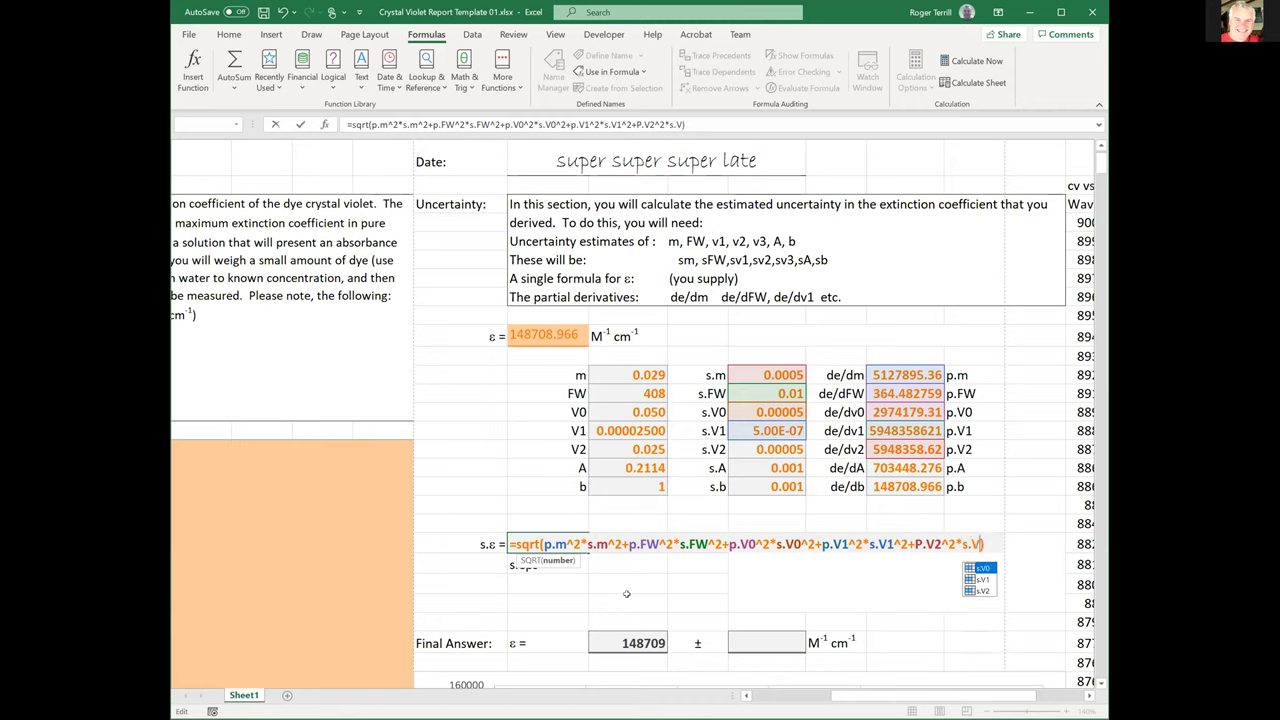
{"action": "type", "text": "2^2"}
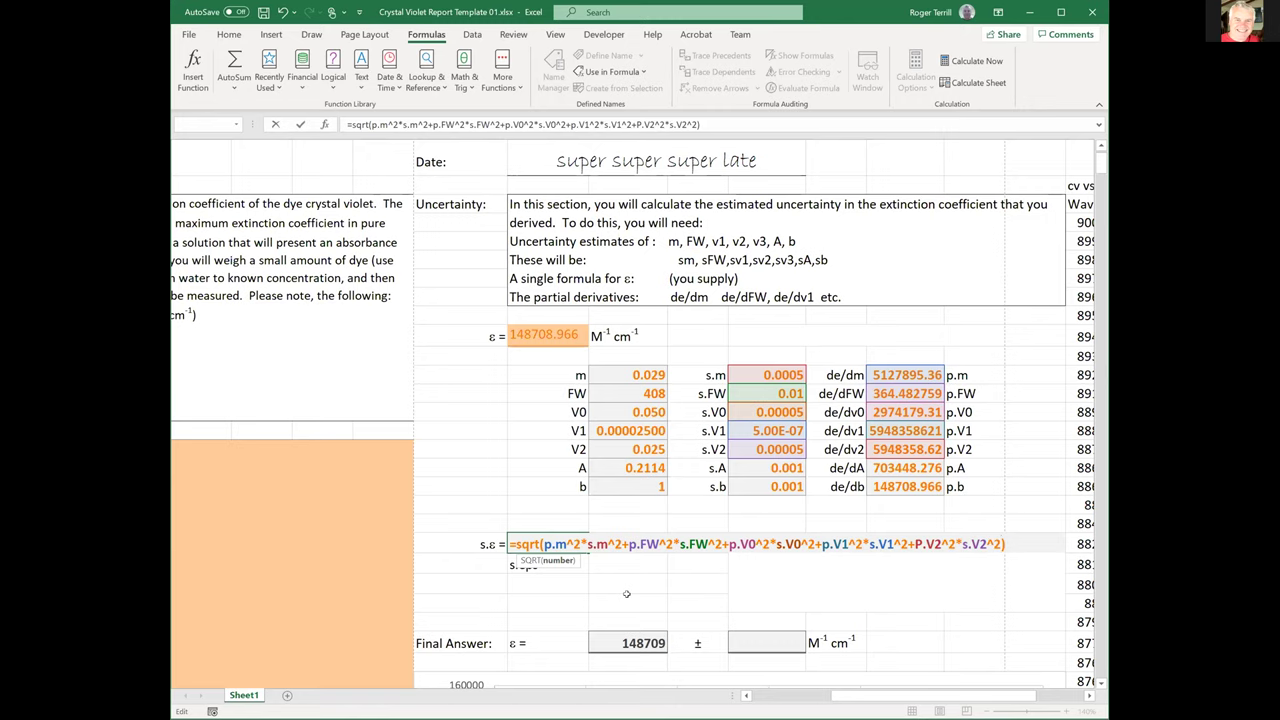
Add the absorbance term +p.A^2*s.A^2 inside the square root of the s.ε formula.
{"action": "type", "text": "+p"}
{"action": "type", "text": ".A^2"}
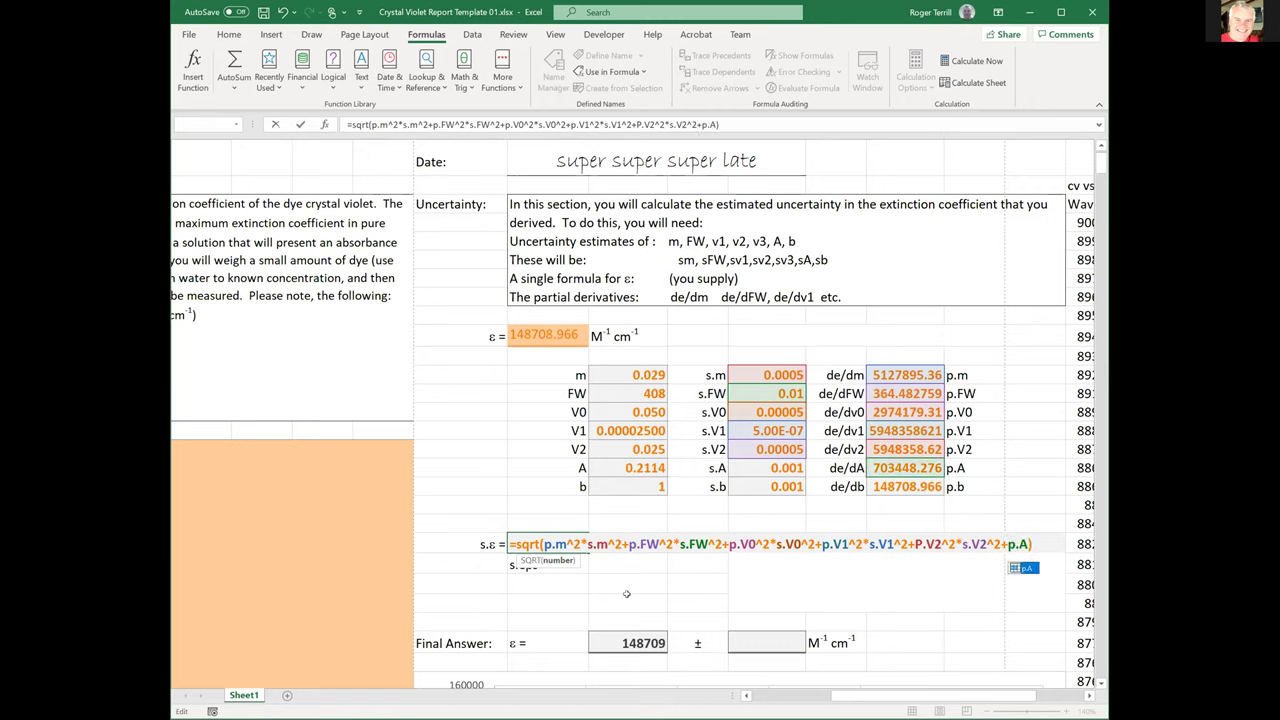
{"action": "type", "text": "*s"}
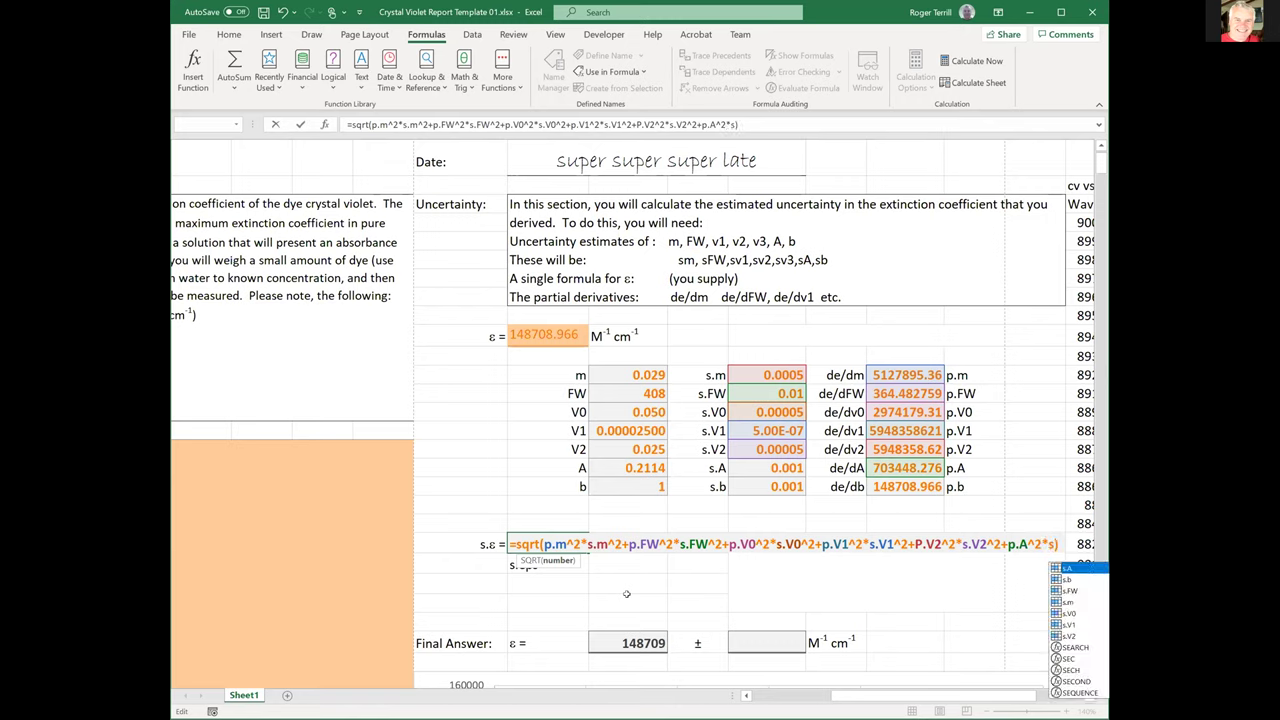
{"action": "type", "text": ".A^2"}
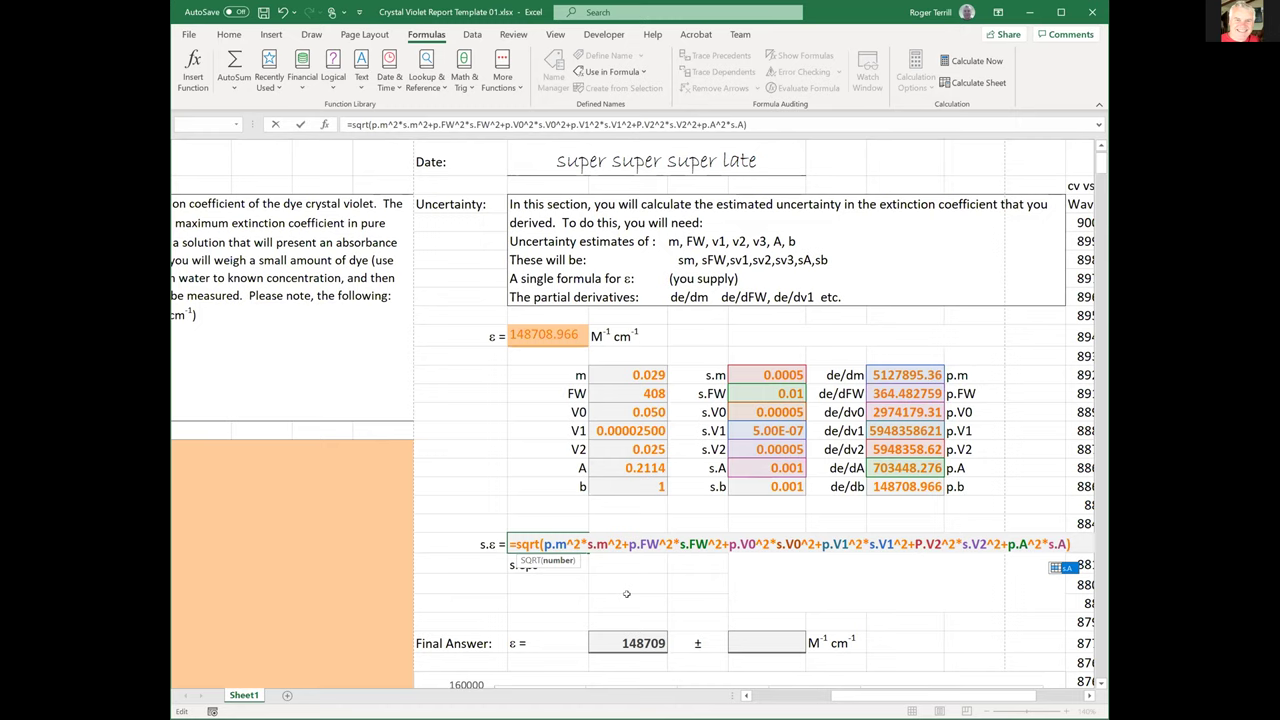
Finish the s.ε formula by adding the path length term +p.b^2*s.b^2 inside the square root, and commit it.
{"action": "type", "text": "+.pb"}
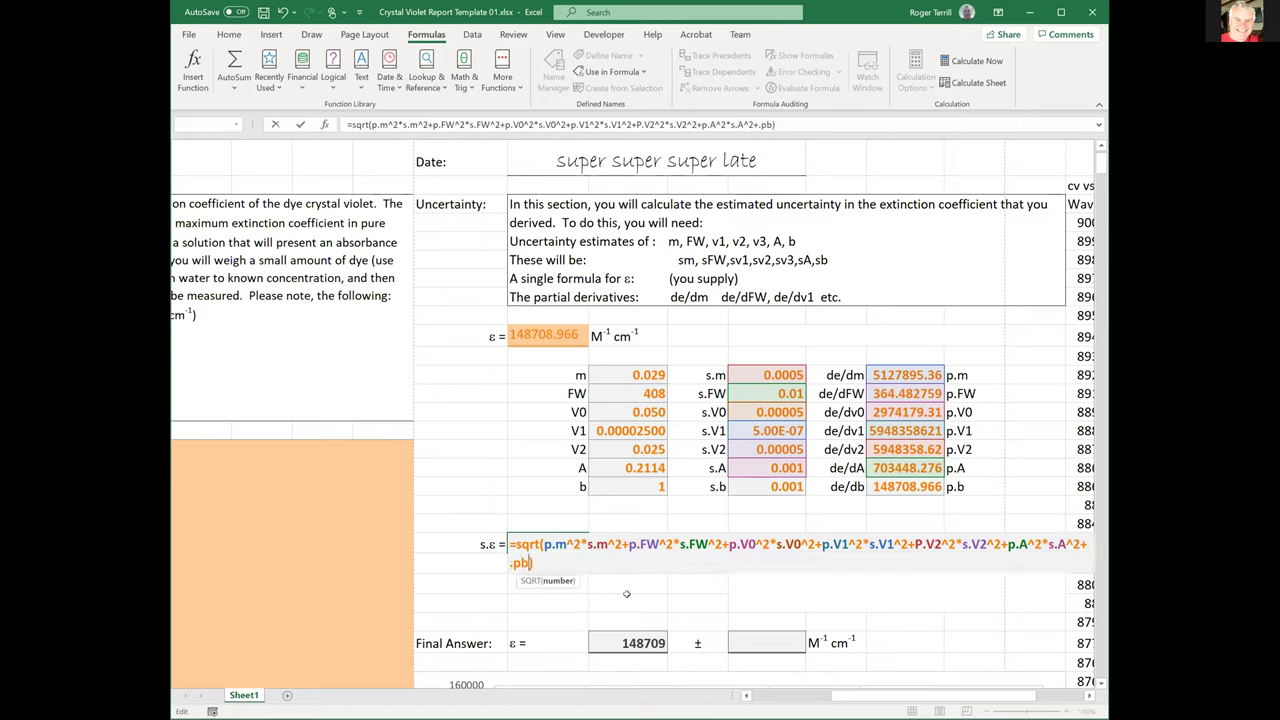
{"action": "key", "text": "BackSpace"}
{"action": "key", "text": "BackSpace"}
{"action": "key", "text": "BackSpace"}
{"action": "type", "text": "p"}
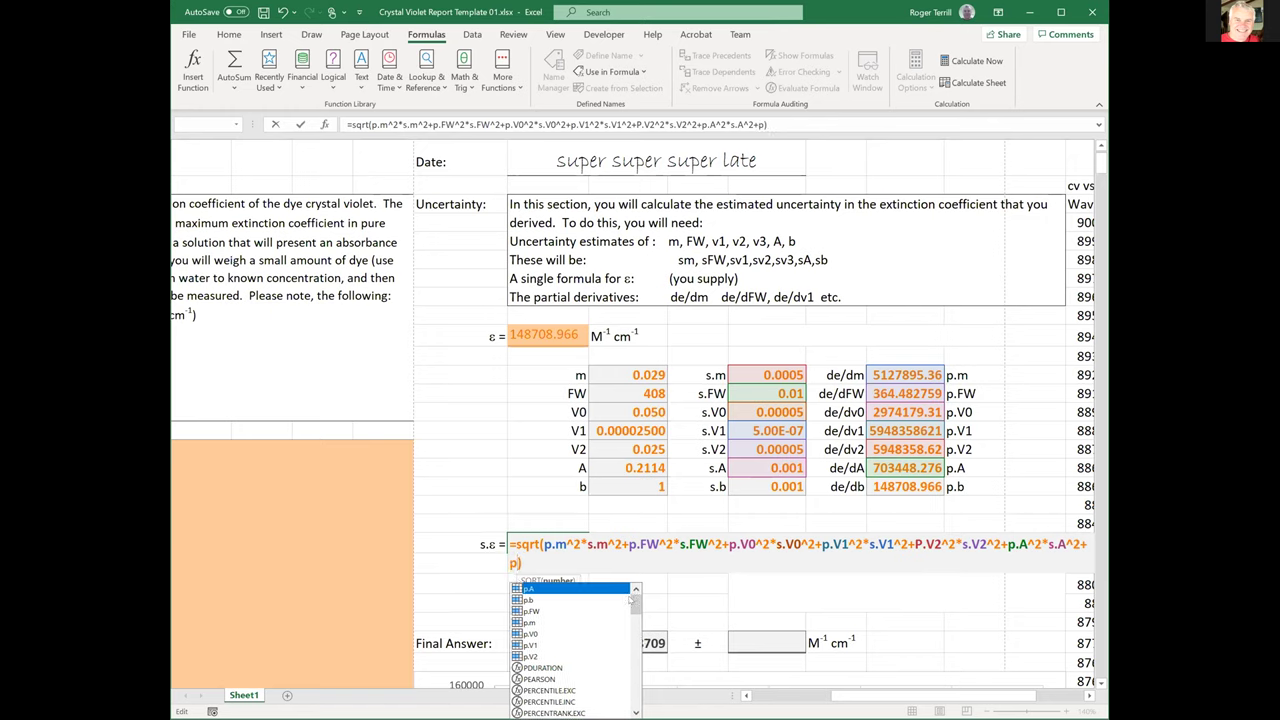
{"action": "double_click", "coordinate": [626, 599]}
{"action": "type", "text": "^2"}
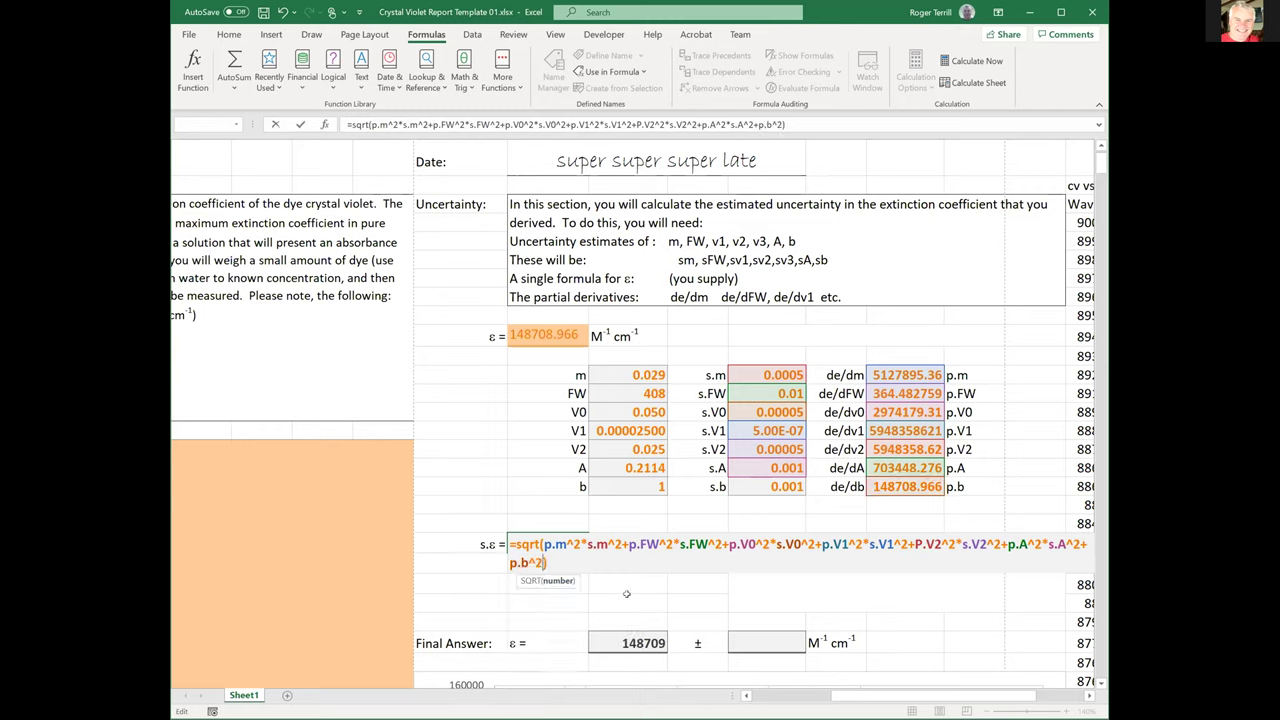
{"action": "type", "text": "*s"}
{"action": "type", "text": ".b"}
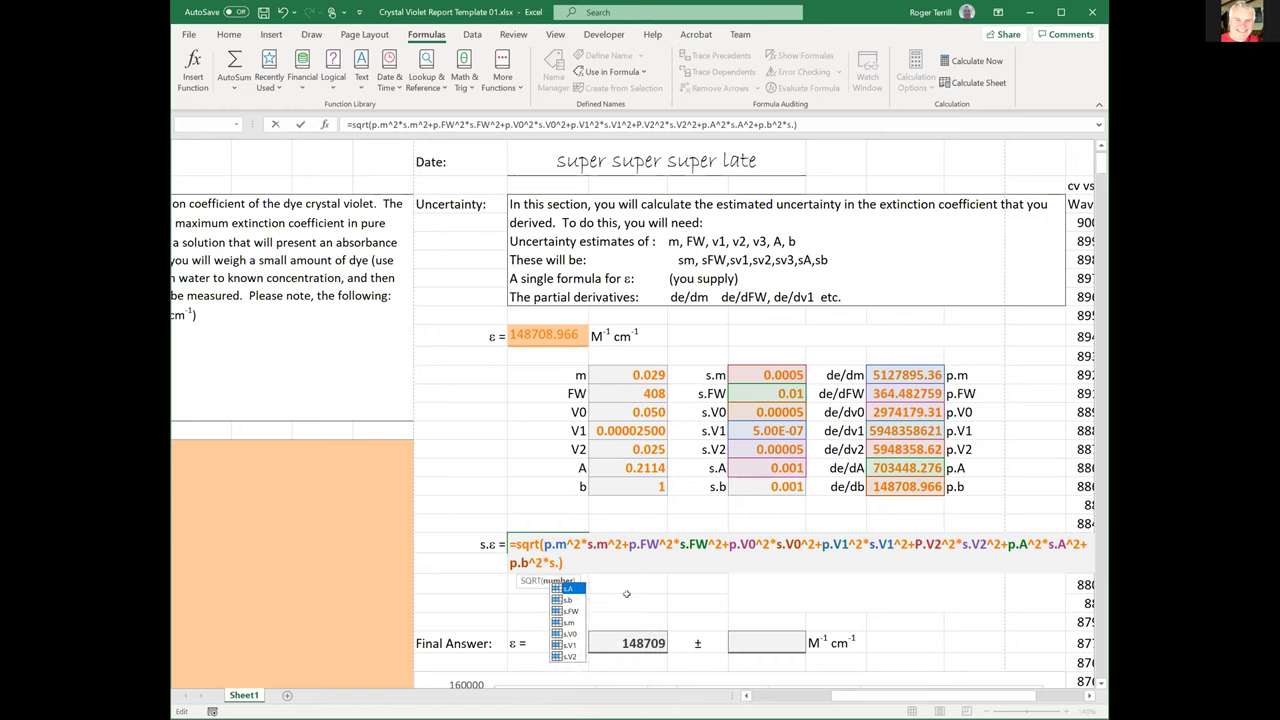
{"action": "type", "text": "^2"}
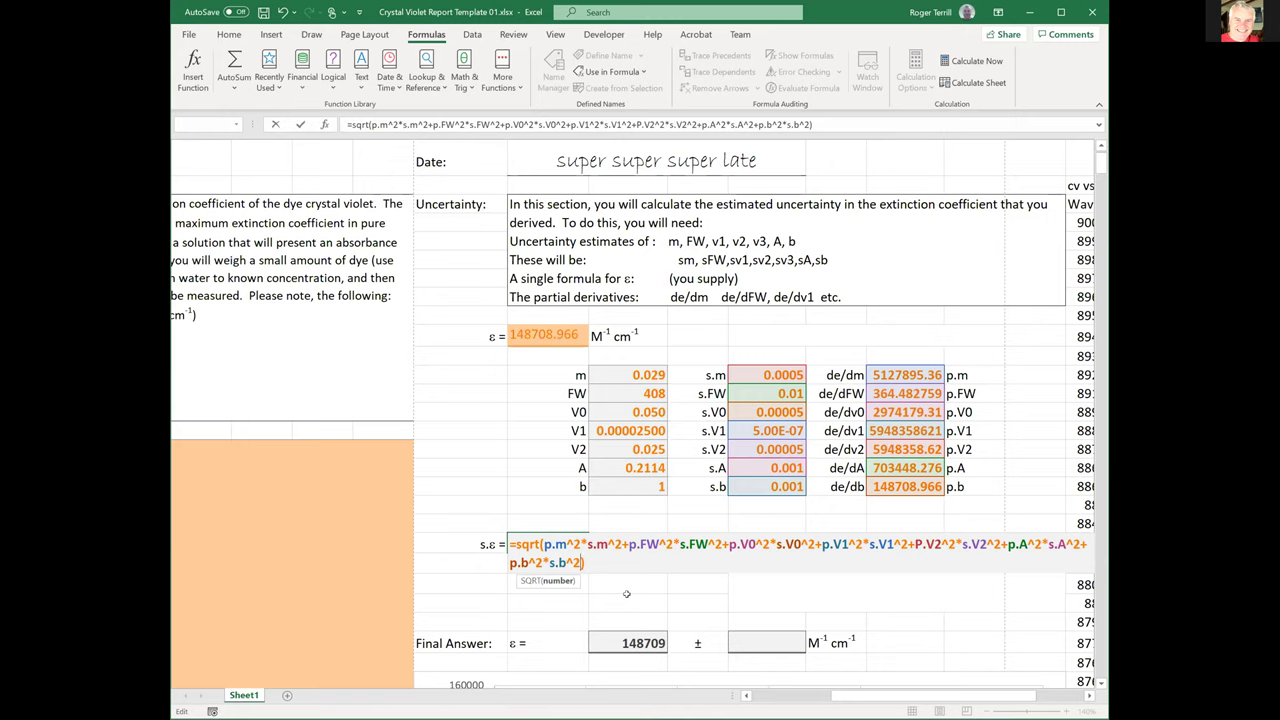
{"action": "key", "text": "Return"}
{"action": "key", "text": "Up"}
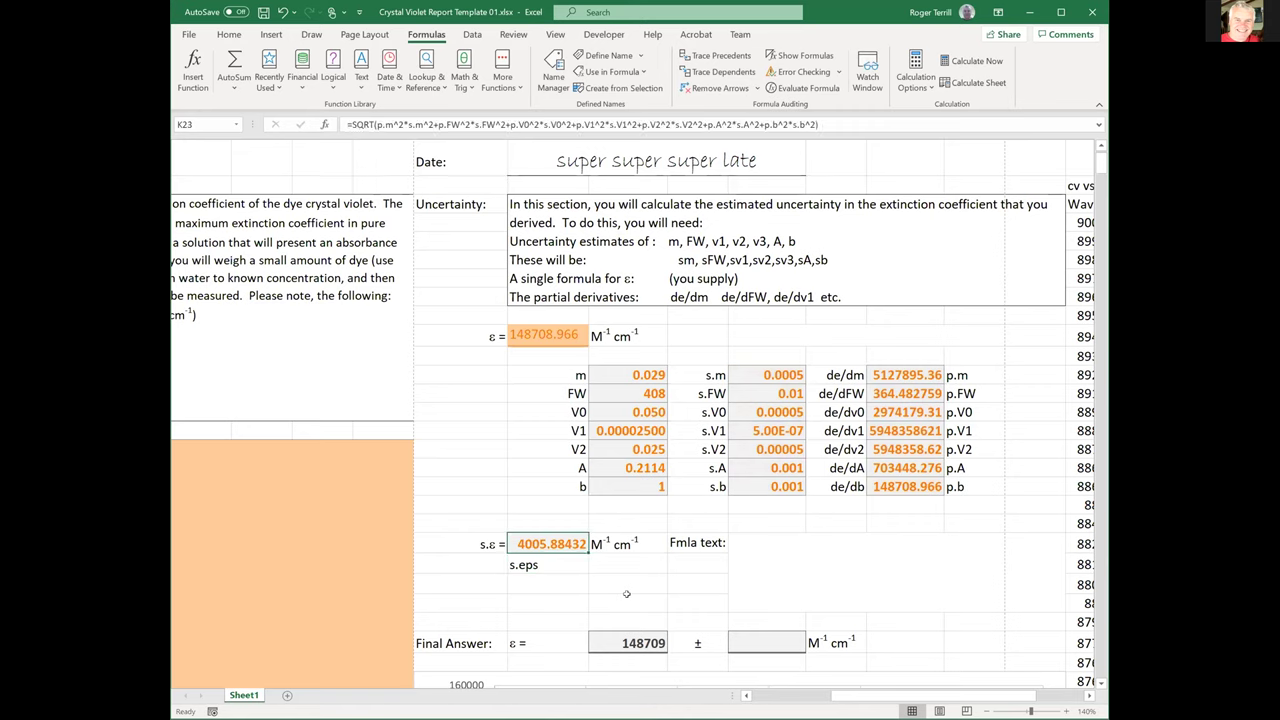
Show the s.ε formula as text in the Fmla text box with =FORMULATEXT(K23).
{"action": "key", "text": "Right"}
{"action": "key", "text": "Right"}
{"action": "key", "text": "Right"}
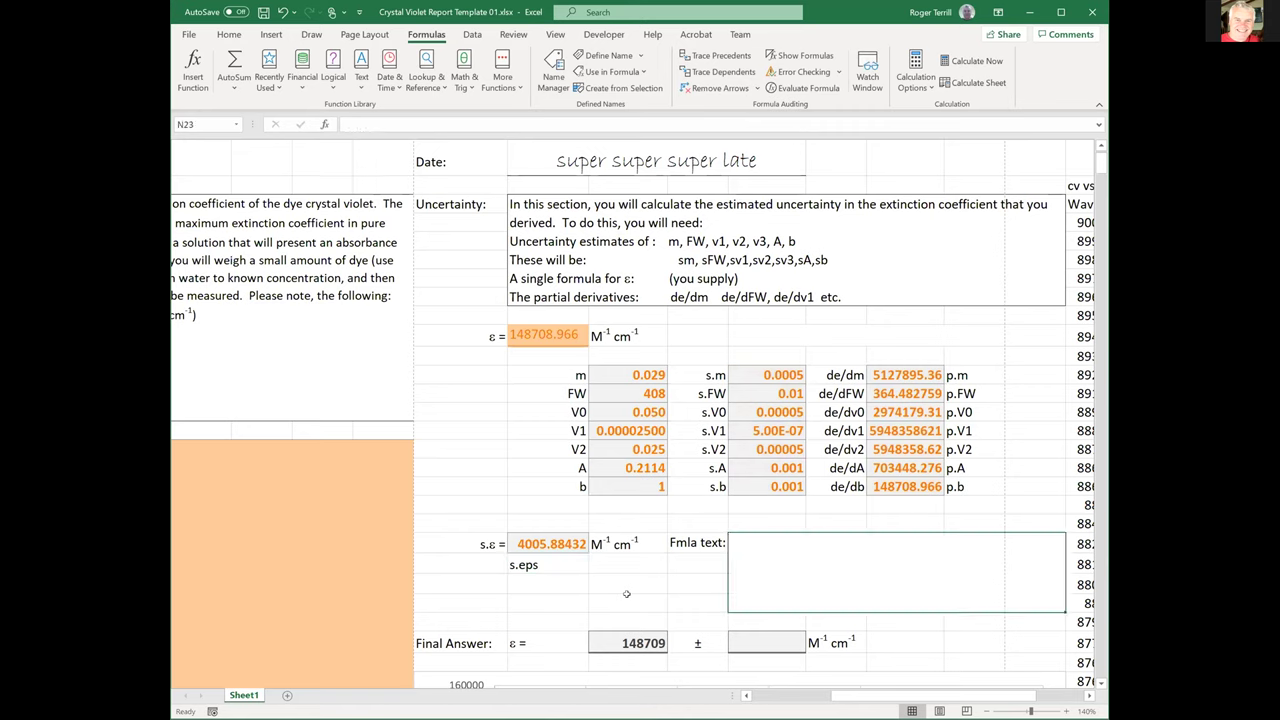
{"action": "type", "text": "="}
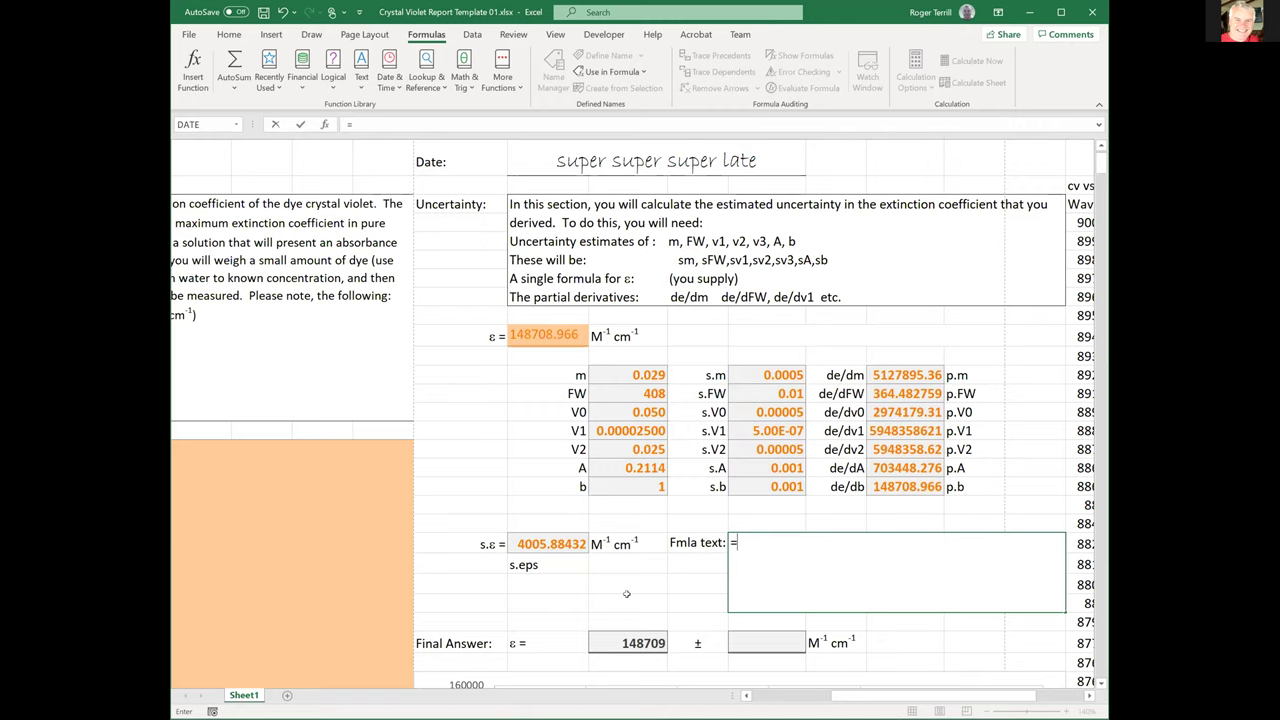
{"action": "type", "text": "for"}
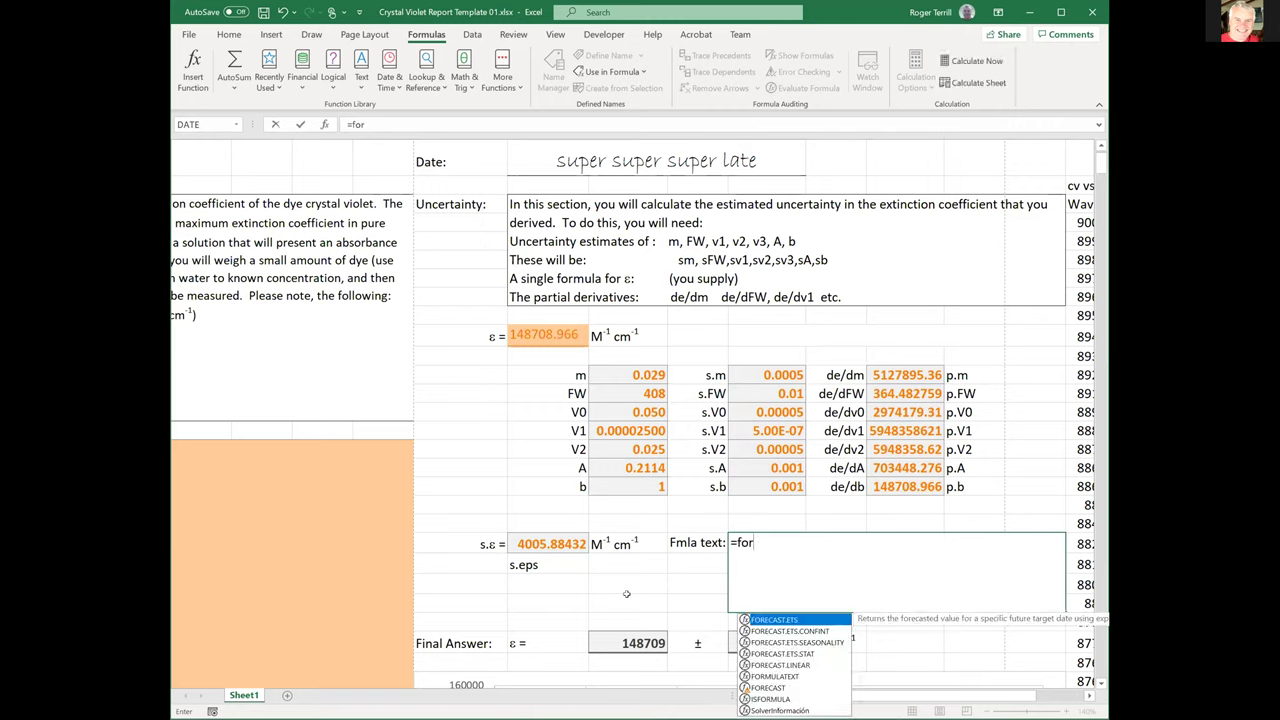
{"action": "type", "text": "mulatext"}
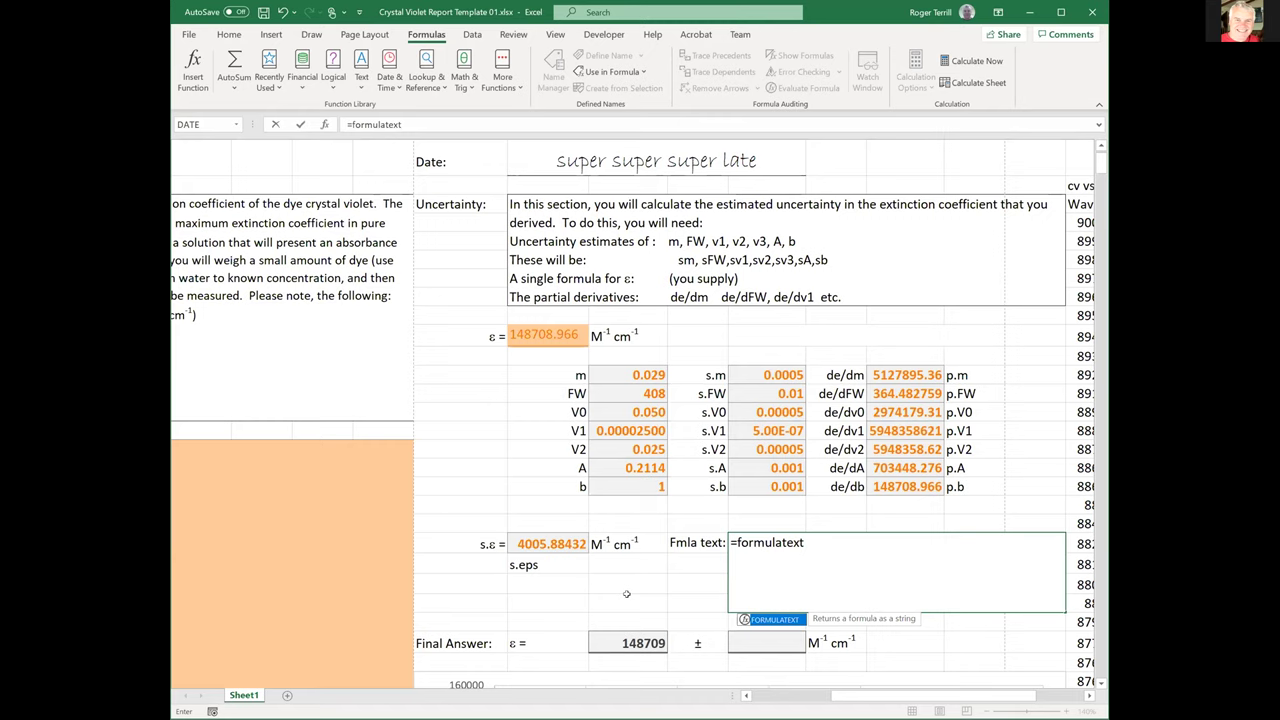
{"action": "type", "text": "("}
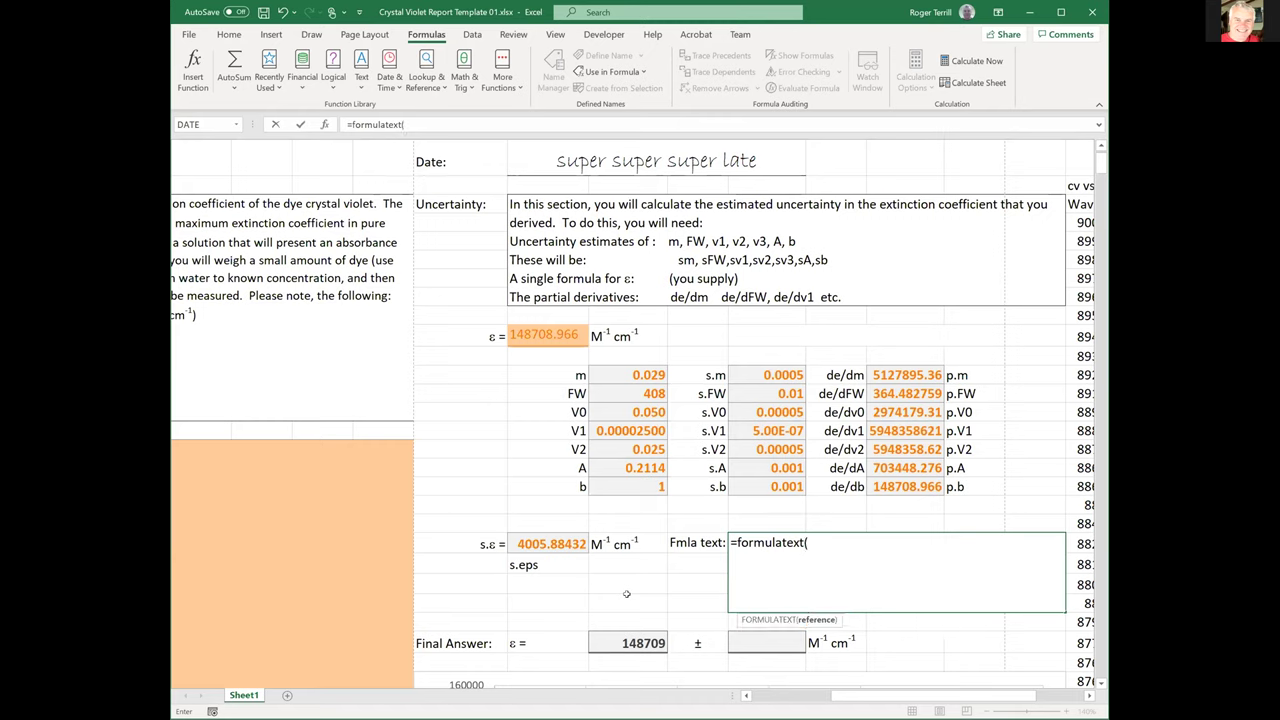
{"action": "left_click", "coordinate": [560, 541]}
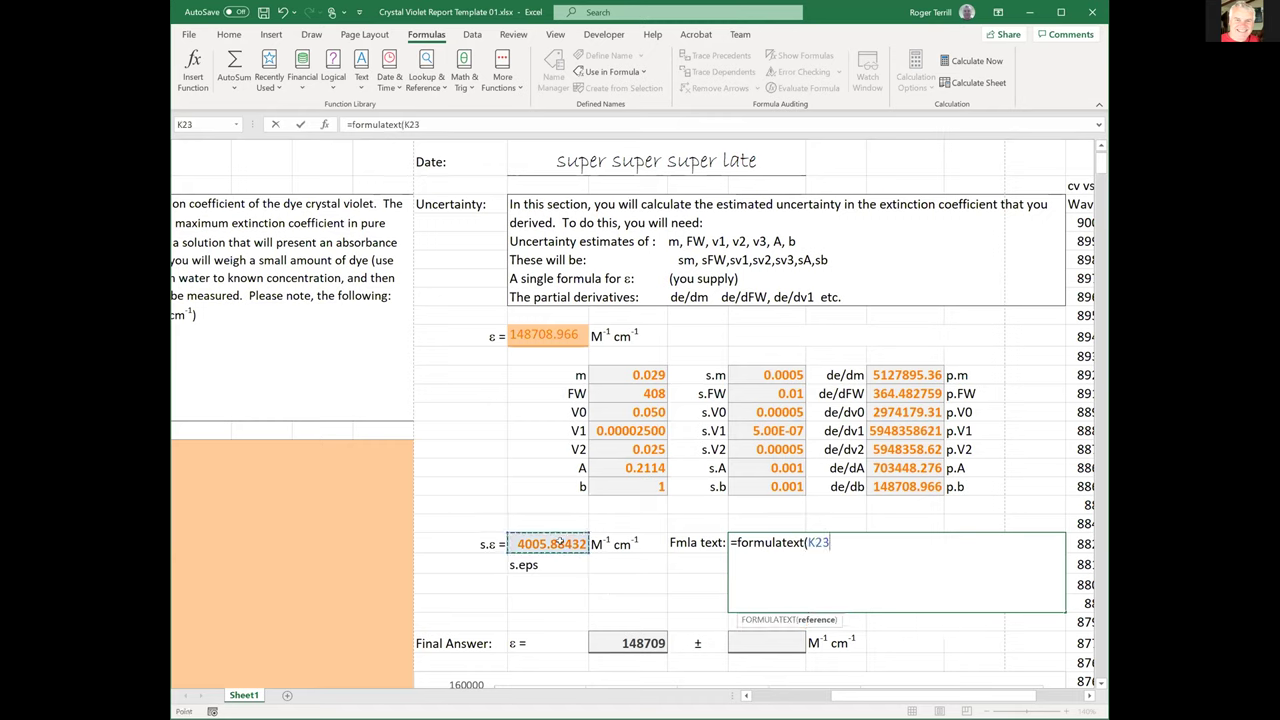
{"action": "type", "text": ")"}
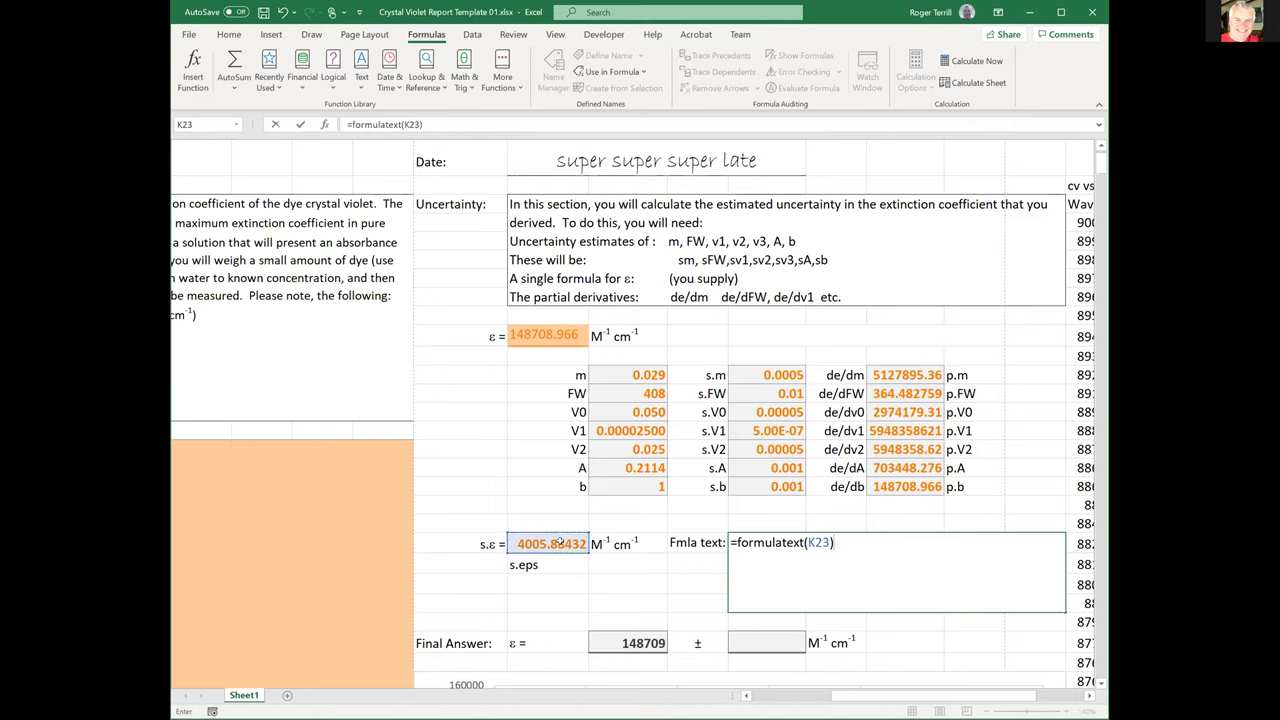
{"action": "key", "text": "Return"}
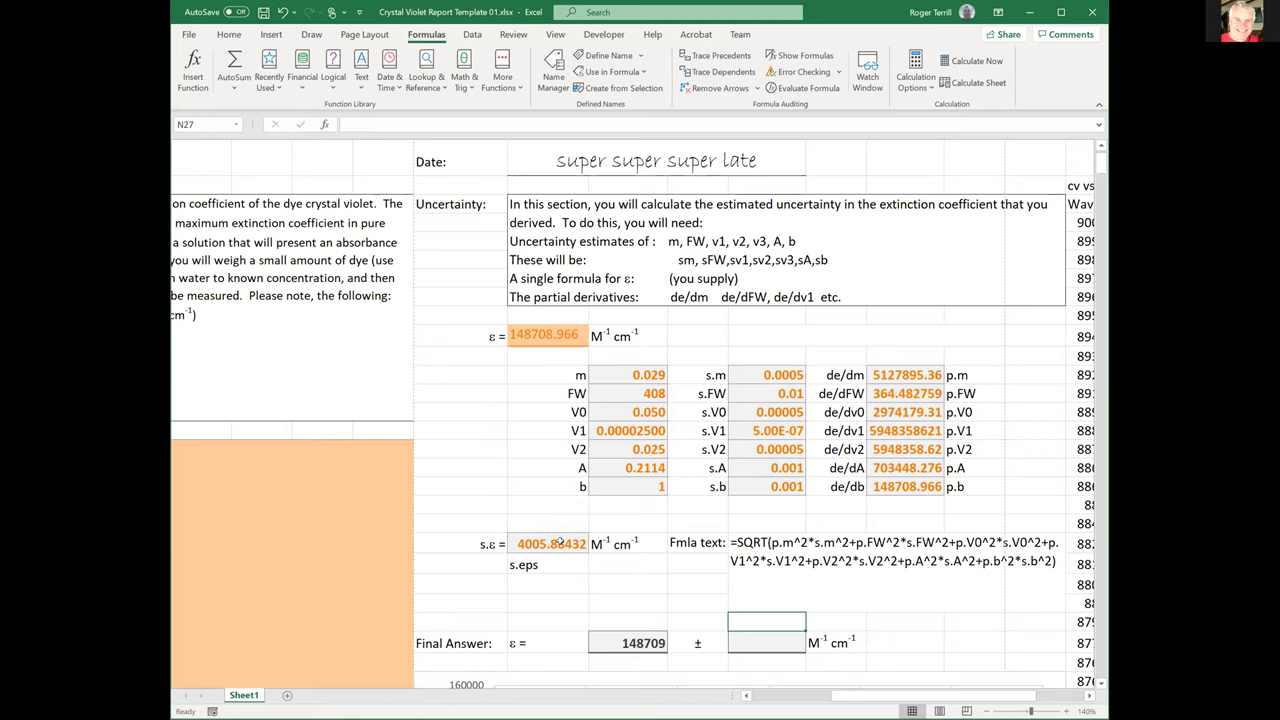
{"action": "key", "text": "Down"}
{"action": "type", "text": "=s"}
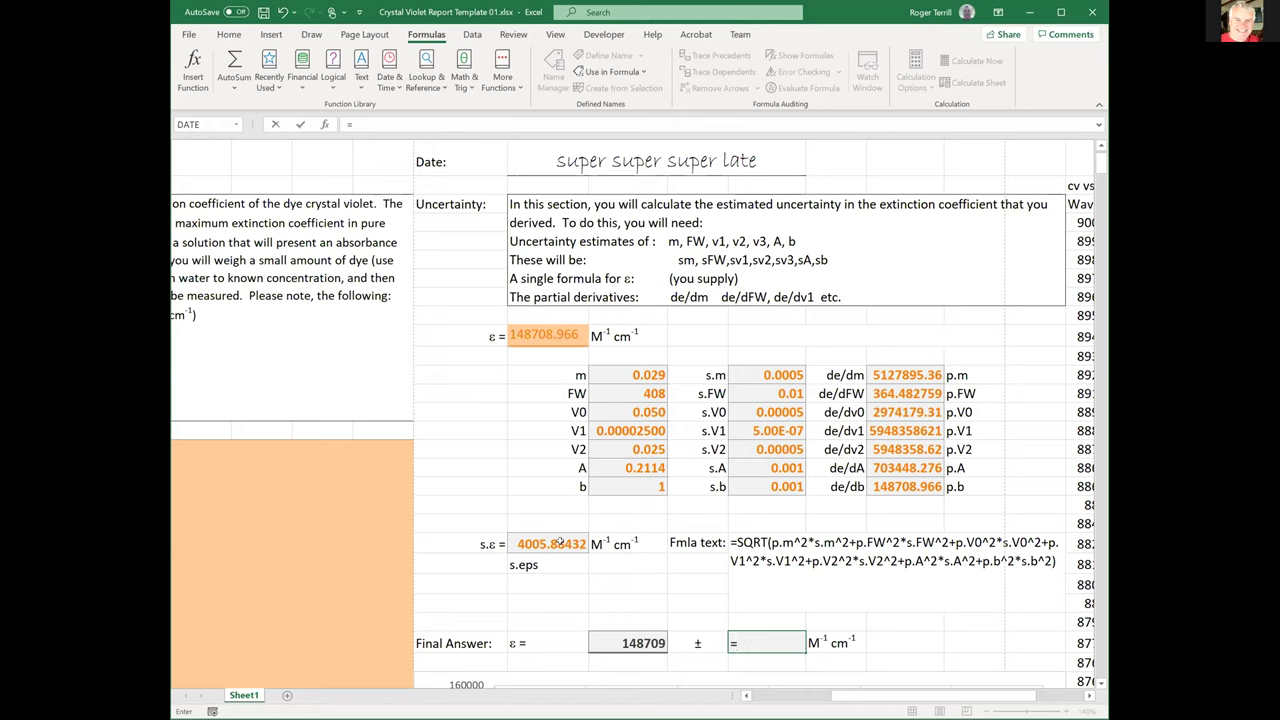
{"action": "key", "text": "BackSpace"}
{"action": "key", "text": "BackSpace"}
Name the s.ε result cell s.eps, creating the name from the label in the row beneath it.
{"action": "left_click", "coordinate": [556, 584]}
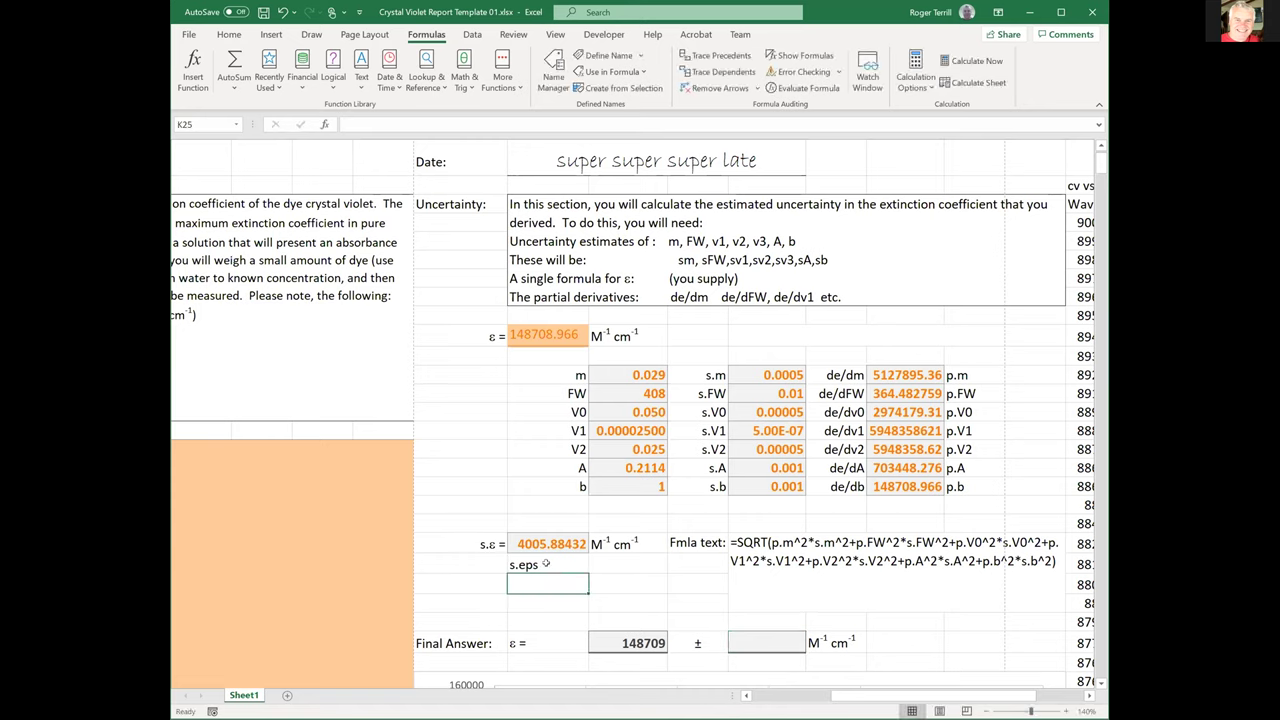
{"action": "left_click_drag", "start_coordinate": [546, 562], "coordinate": [546, 539]}
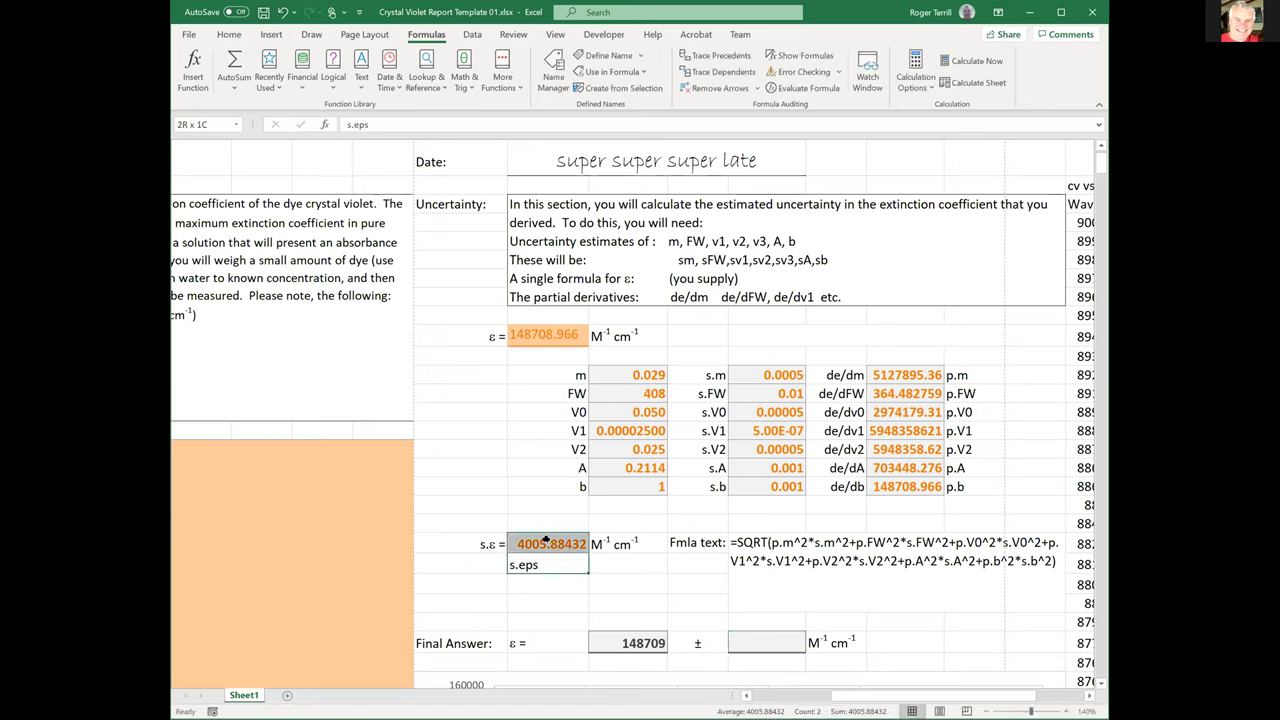
{"action": "left_click", "coordinate": [600, 89]}
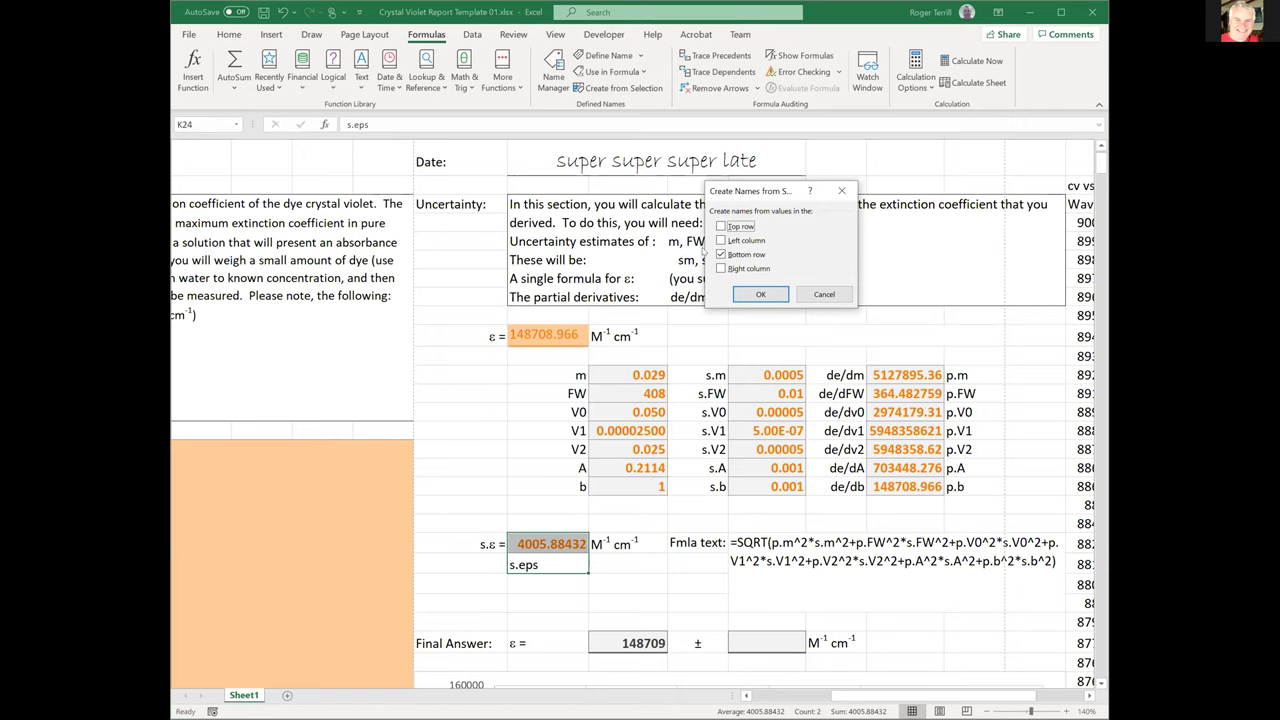
{"action": "left_click", "coordinate": [762, 294]}
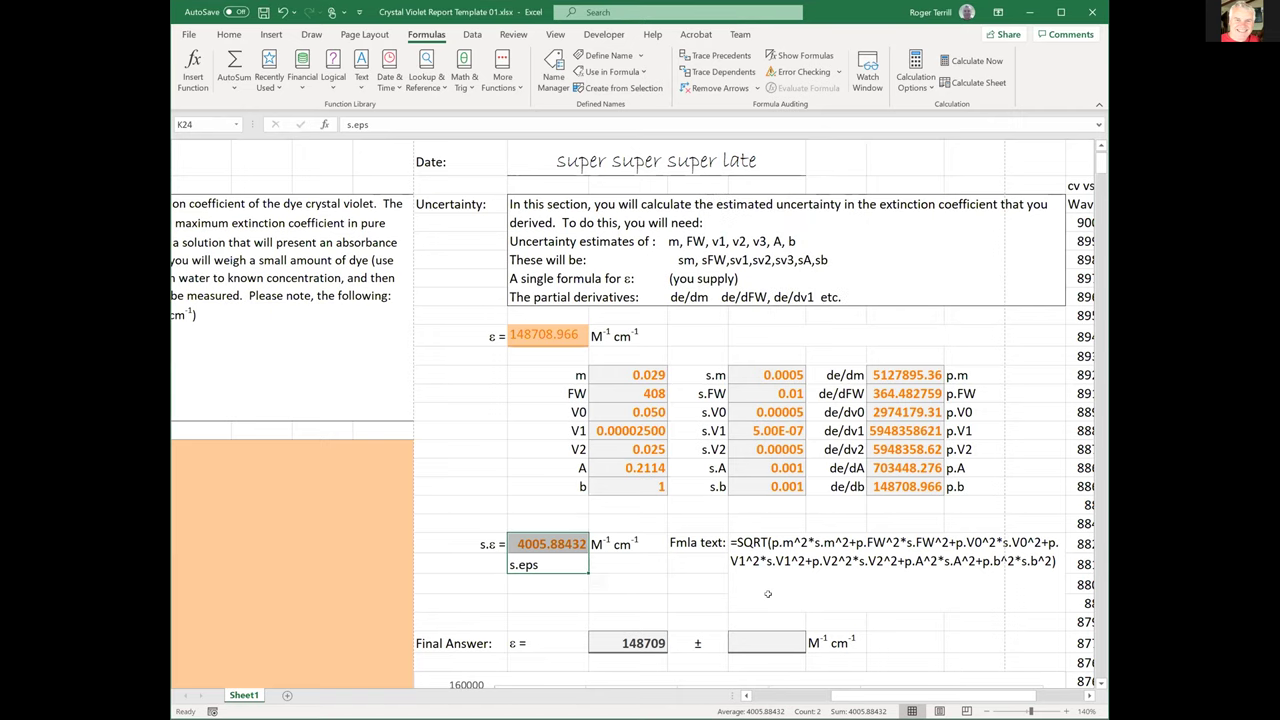
Set the ± uncertainty cell of the Final Answer to =s.eps.
{"action": "left_click", "coordinate": [780, 590]}
{"action": "left_click", "coordinate": [776, 642]}
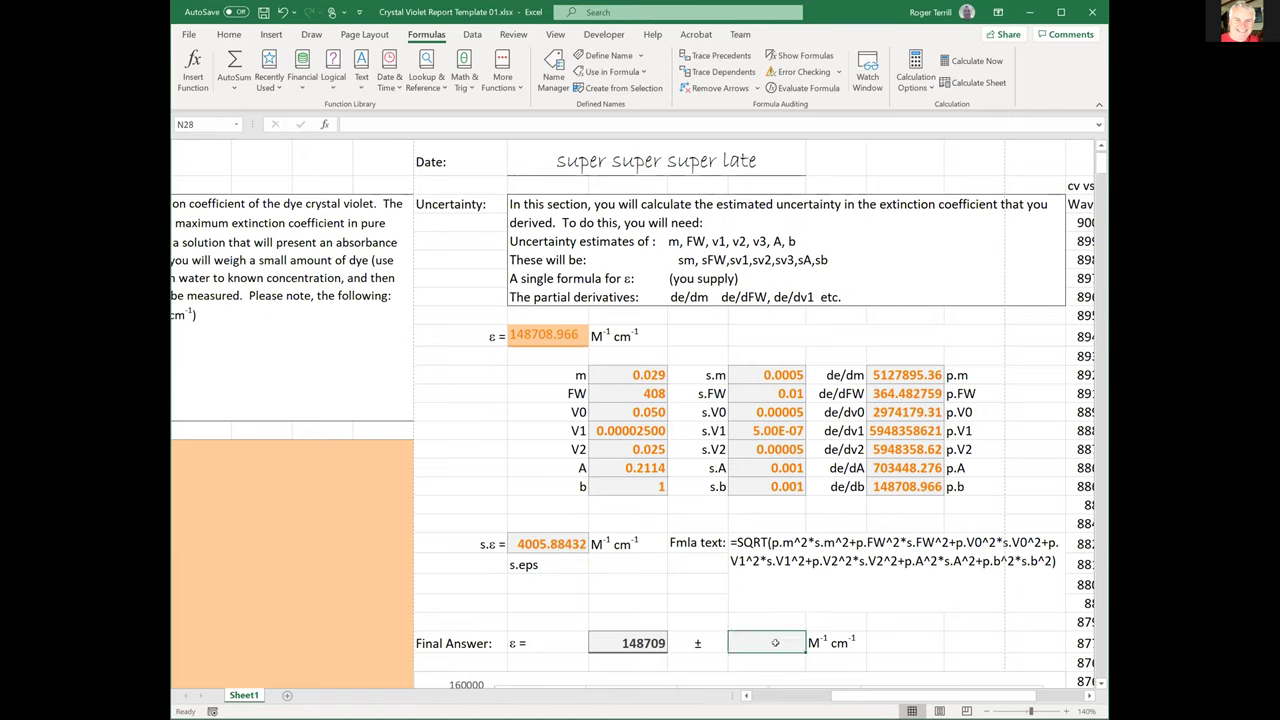
{"action": "type", "text": "=s"}
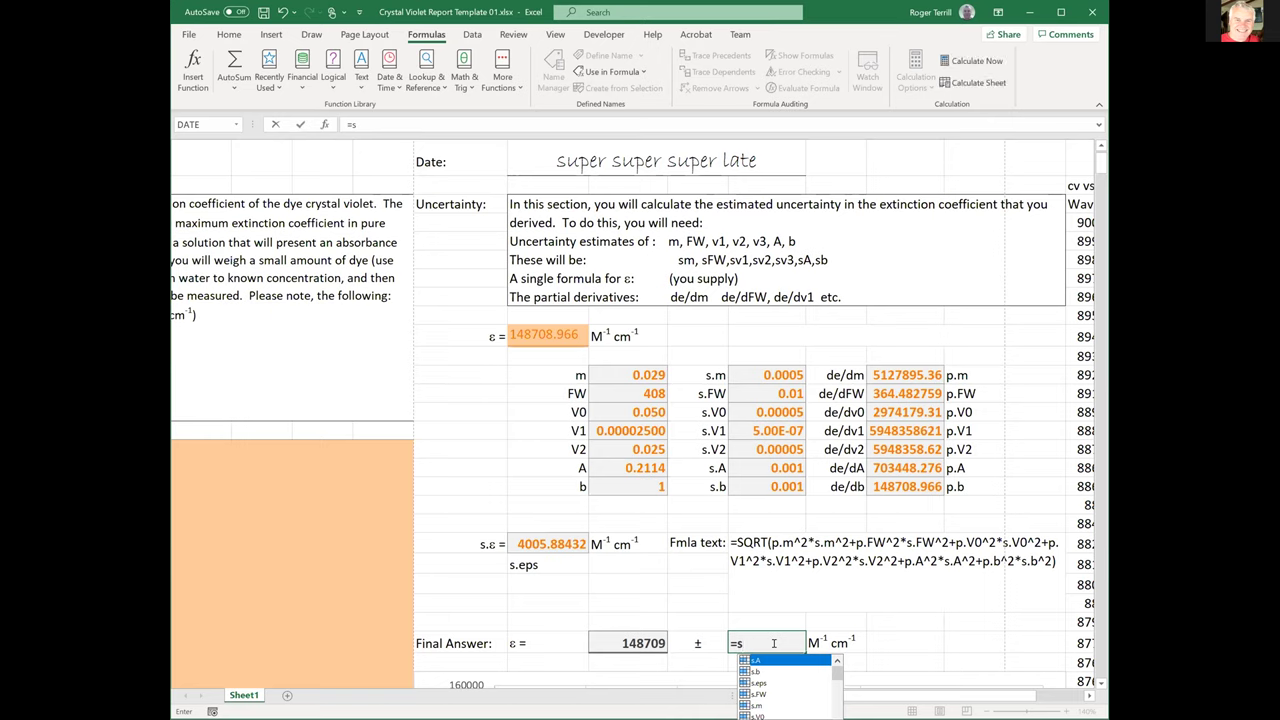
{"action": "key", "text": "Down"}
{"action": "key", "text": "Down"}
{"action": "key", "text": "Tab"}
{"action": "key", "text": "Return"}
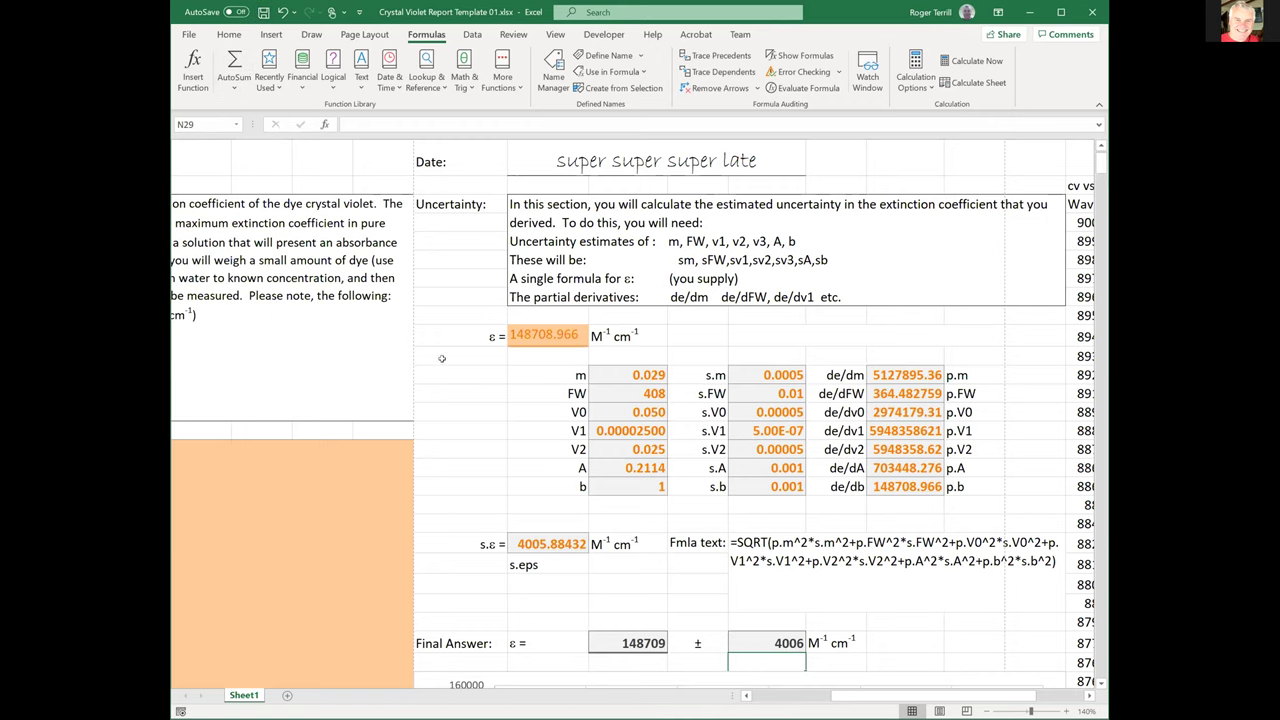
Replace the date entry in B3 on the report's first page with "on time!".
{"action": "scroll", "coordinate": [430, 440], "scroll_direction": "up", "scroll_amount": 1}
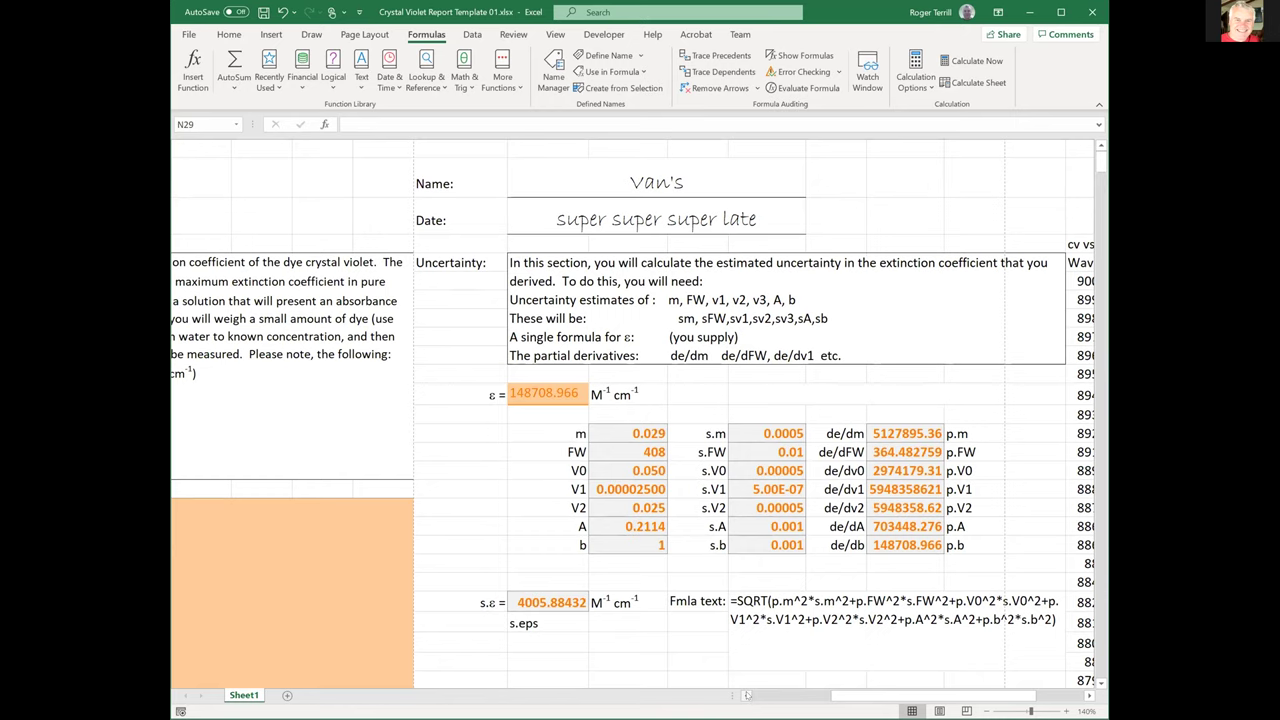
{"action": "scroll", "coordinate": [747, 695], "scroll_direction": "left", "scroll_amount": 3}
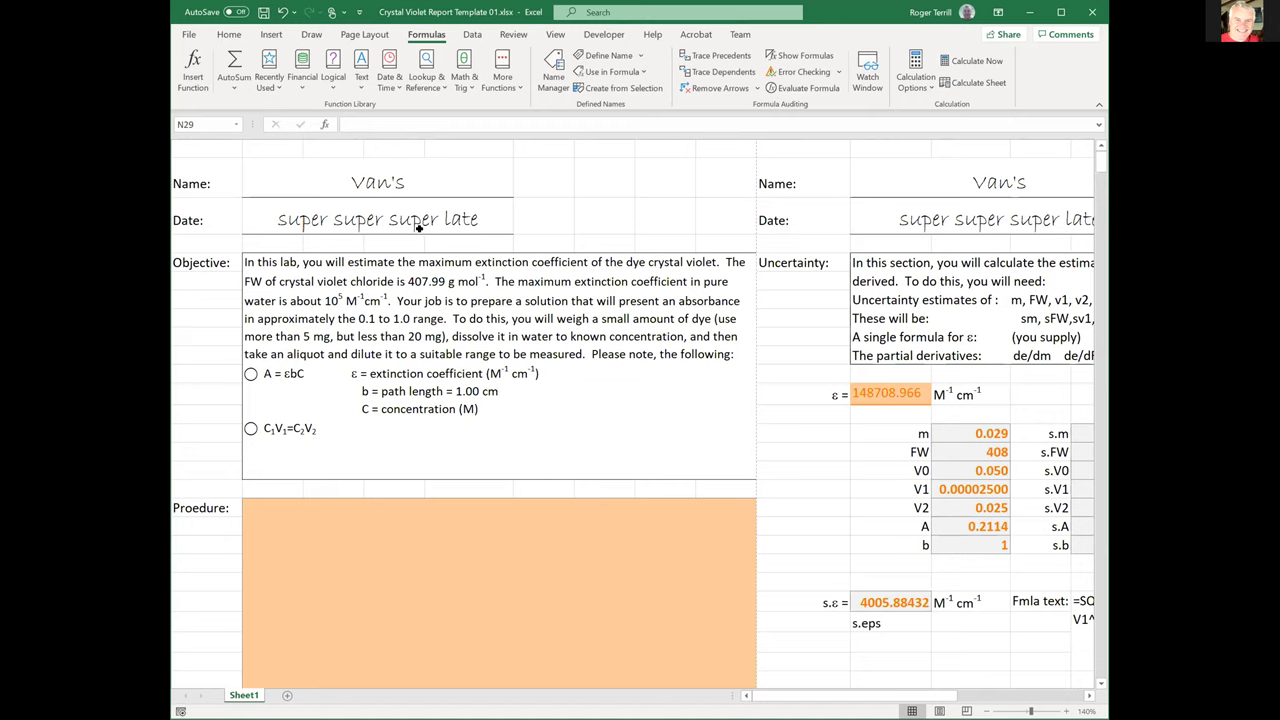
{"action": "left_click", "coordinate": [418, 226]}
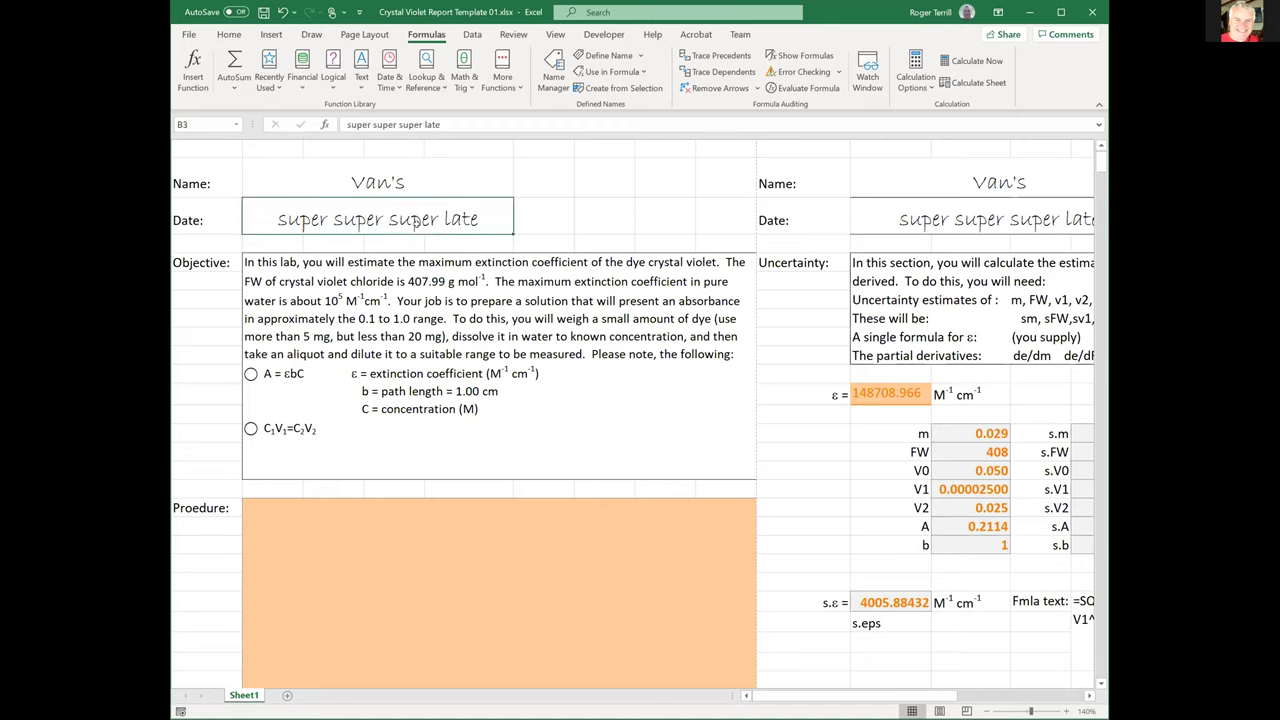
{"action": "type", "text": "on time!"}
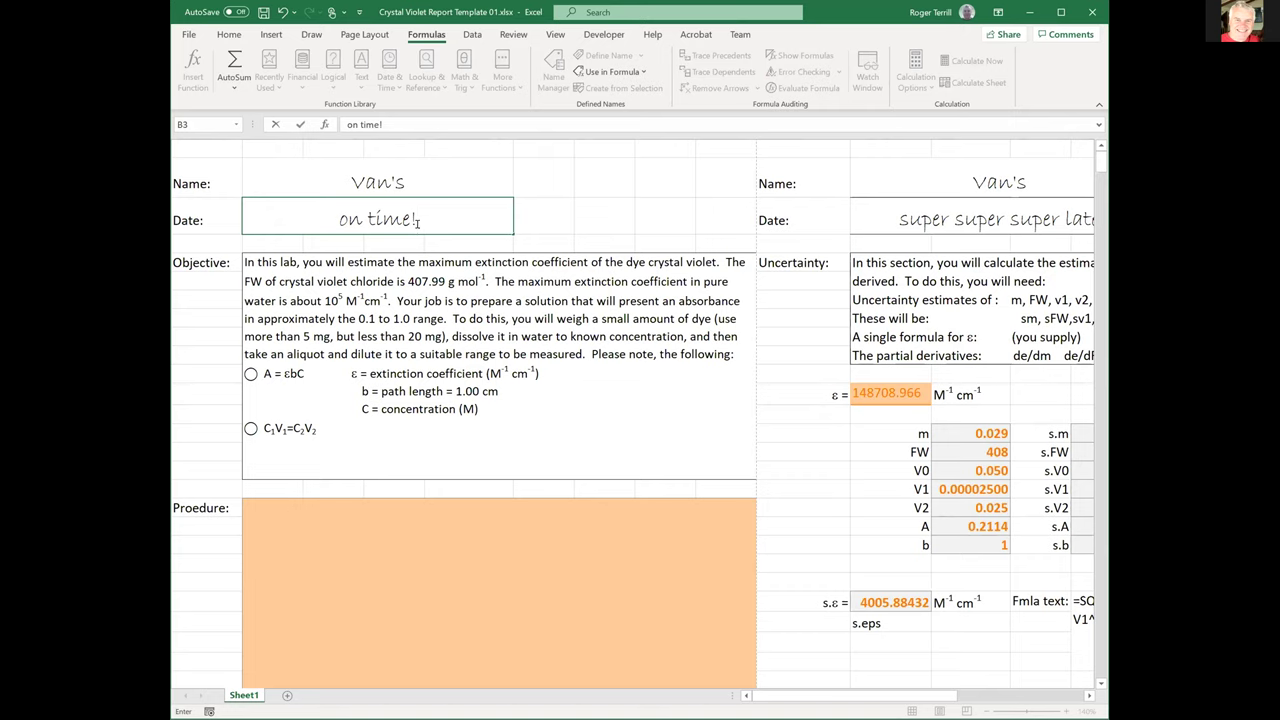
{"action": "key", "text": "Return"}
Look through the report from the header down to the Detail and Extinction sections and the extinction chart.
{"action": "key", "text": "Up"}
{"action": "key", "text": "Right"}
{"action": "key", "text": "Right"}
{"action": "key", "text": "Right"}
{"action": "key", "text": "Right"}
{"action": "key", "text": "Right"}
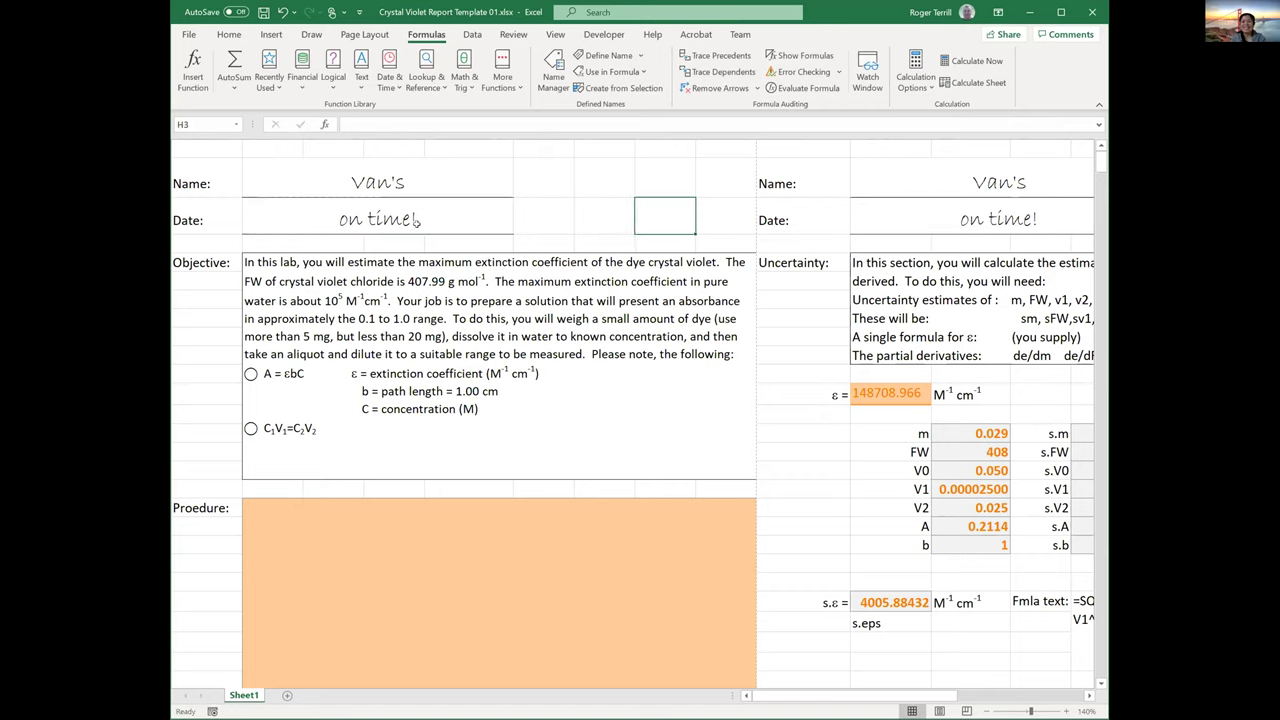
{"action": "key", "text": "Down"}
{"action": "key", "text": "Down"}
{"action": "key", "text": "Down"}
{"action": "key", "text": "Down"}
{"action": "key", "text": "Down"}
{"action": "key", "text": "Down"}
{"action": "key", "text": "Down"}
{"action": "key", "text": "Down"}
{"action": "key", "text": "Down"}
{"action": "key", "text": "Down"}
{"action": "key", "text": "Down"}
{"action": "key", "text": "Down"}
{"action": "key", "text": "Down"}
{"action": "key", "text": "Down"}
{"action": "key", "text": "Down"}
{"action": "key", "text": "Down"}
{"action": "key", "text": "Down"}
{"action": "key", "text": "Down"}
{"action": "key", "text": "Down"}
{"action": "key", "text": "Down"}
{"action": "key", "text": "Down"}
{"action": "key", "text": "Down"}
{"action": "key", "text": "Down"}
{"action": "key", "text": "Down"}
{"action": "key", "text": "Down"}
{"action": "key", "text": "Down"}
{"action": "key", "text": "Down"}
{"action": "key", "text": "Down"}
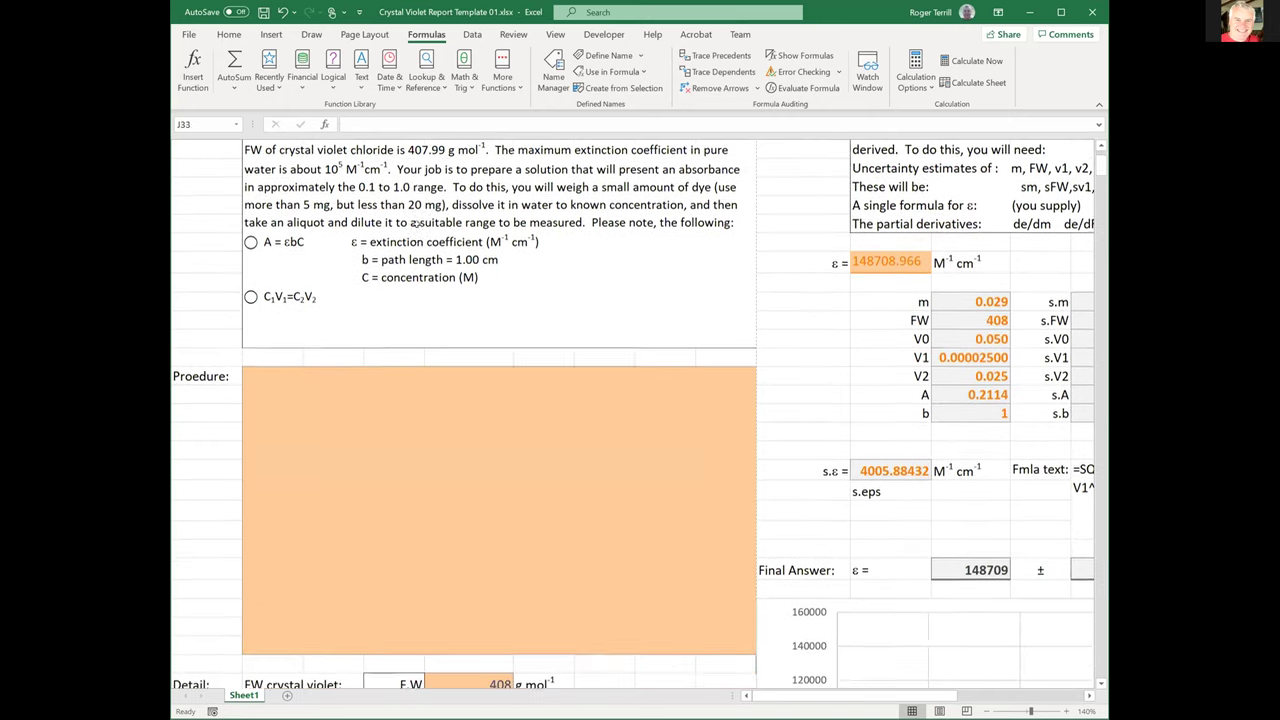
{"action": "key", "text": "Down"}
{"action": "key", "text": "Down"}
{"action": "key", "text": "Down"}
{"action": "key", "text": "Down"}
{"action": "key", "text": "Down"}
{"action": "key", "text": "Down"}
{"action": "key", "text": "Down"}
{"action": "key", "text": "Down"}
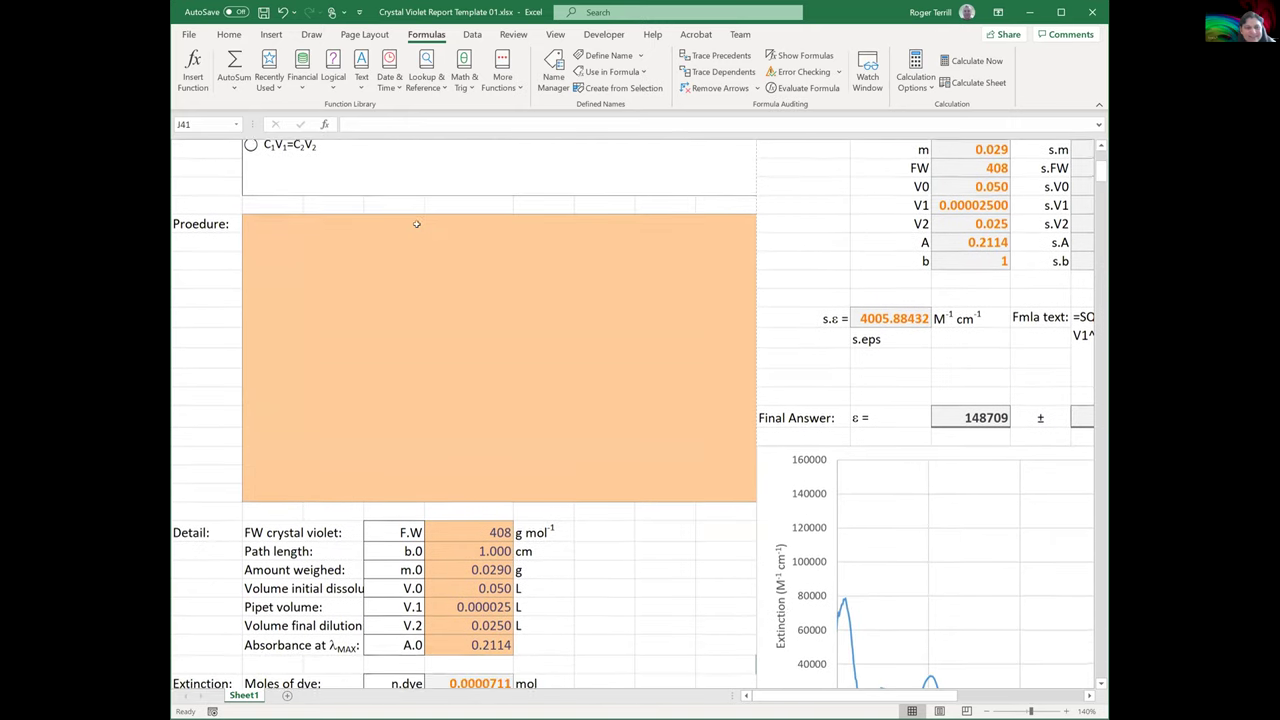
{"action": "key", "text": "Down"}
{"action": "key", "text": "Down"}
{"action": "key", "text": "Down"}
{"action": "key", "text": "Down"}
{"action": "key", "text": "Down"}
{"action": "key", "text": "Down"}
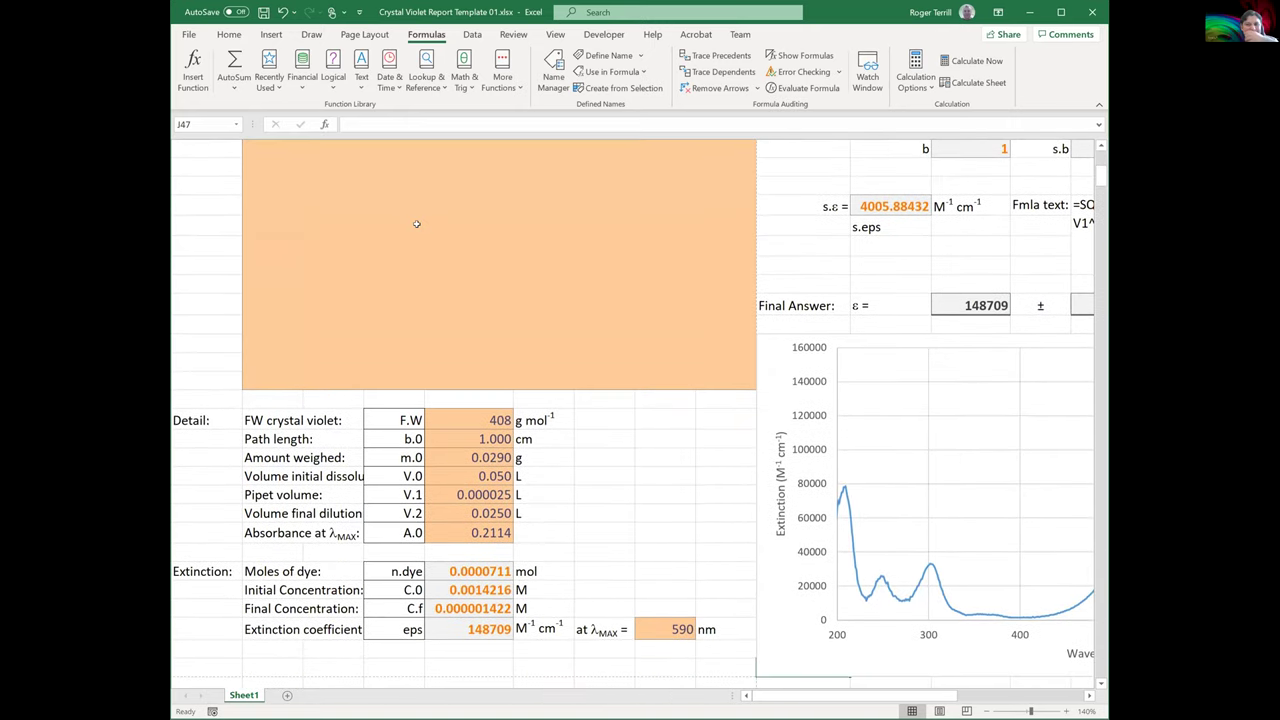
{"action": "key", "text": "Down"}
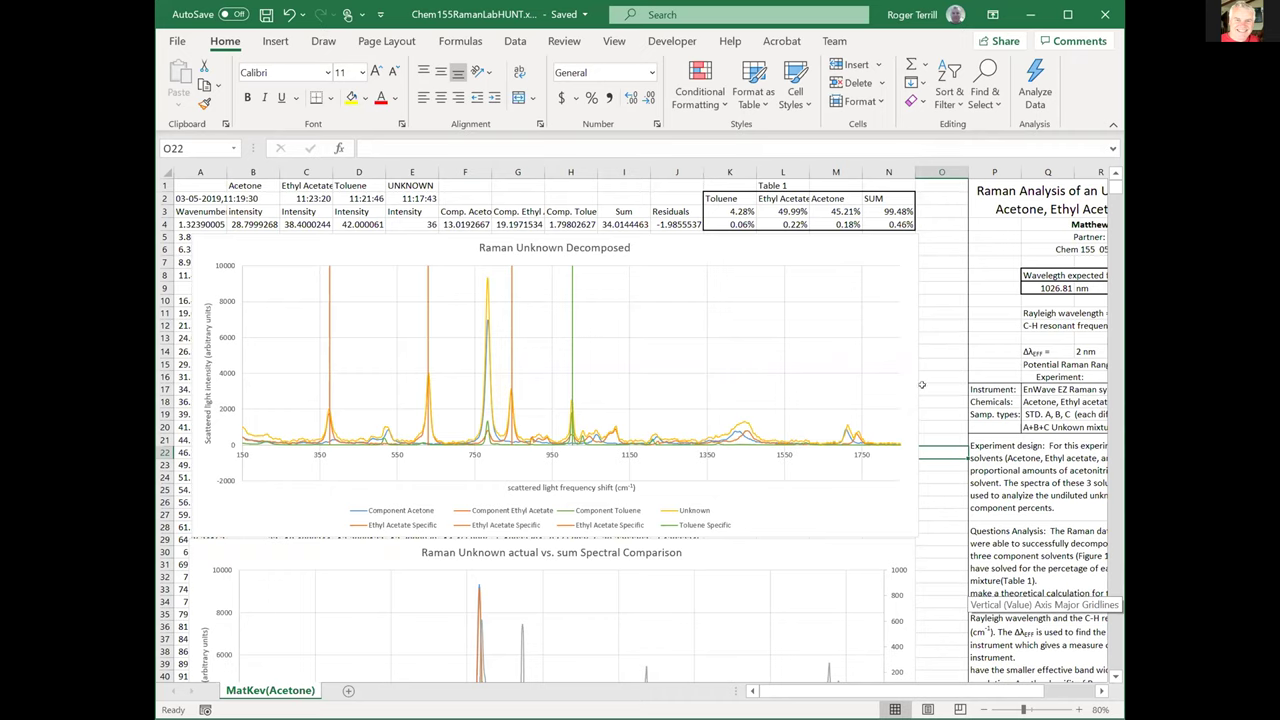
Go to cell A1 in the MatKev(Acetone) sheet of the Raman lab workbook.
{"action": "left_click", "coordinate": [200, 174]}
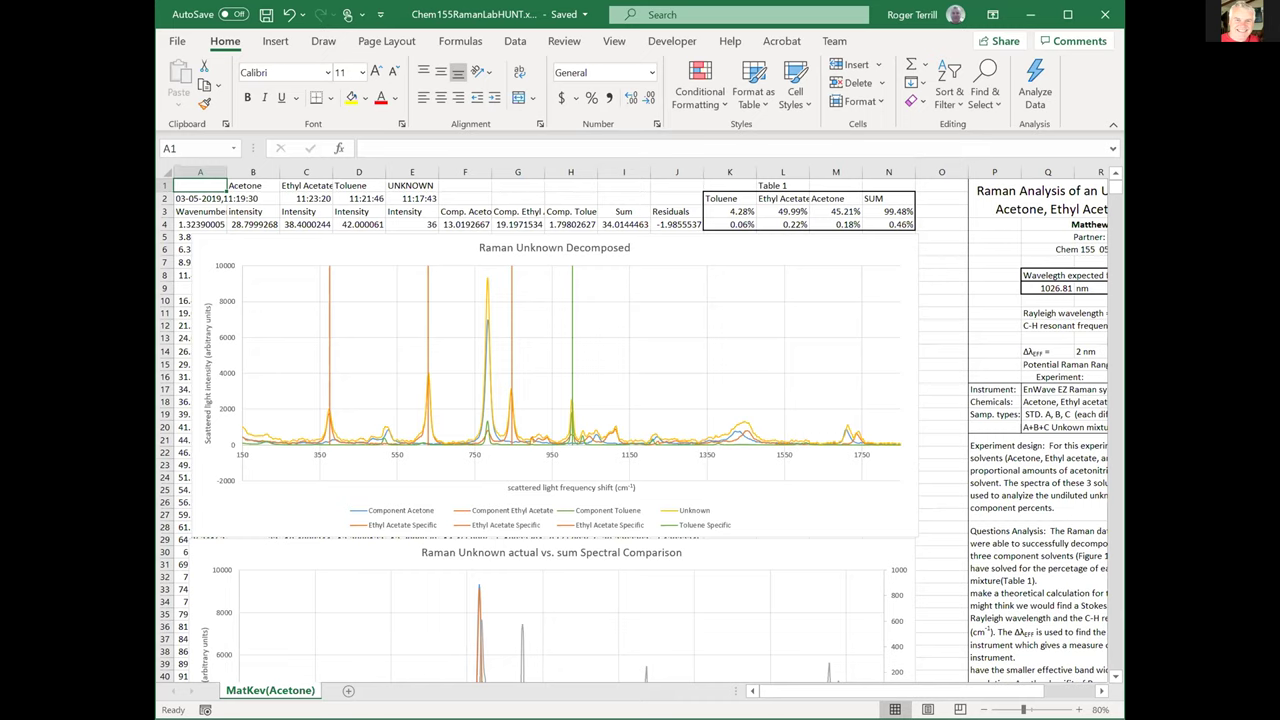
Examine the Acetone, Ethyl Acetate and Toluene headings in row 1 with the sheet at 100% zoom.
{"action": "left_click", "coordinate": [1078, 709]}
{"action": "left_click", "coordinate": [1078, 709]}
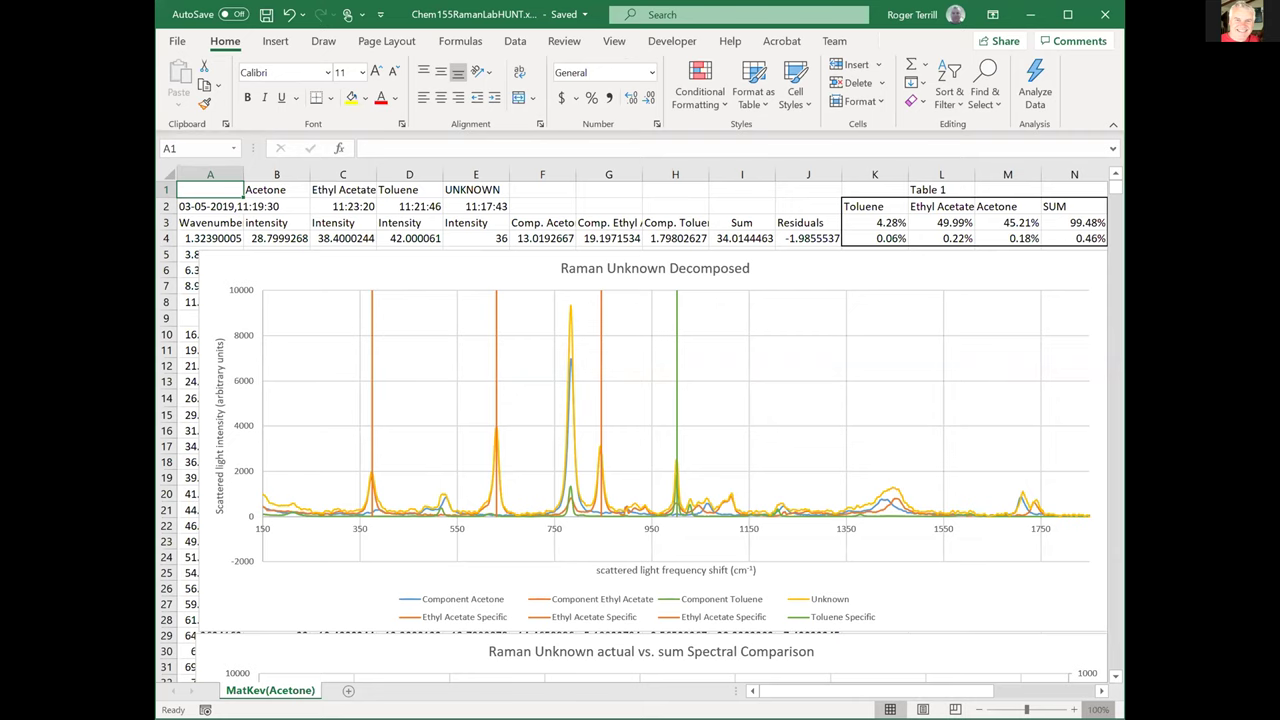
{"action": "left_click", "coordinate": [984, 683]}
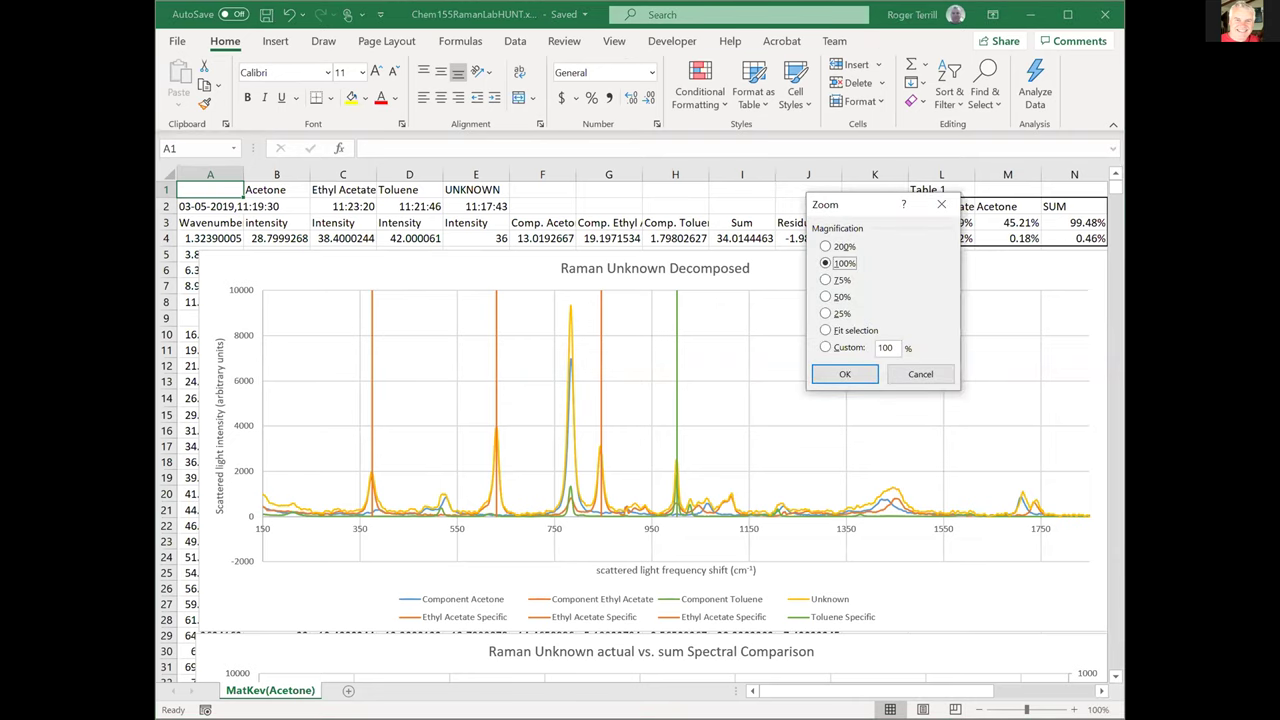
{"action": "left_click", "coordinate": [920, 374]}
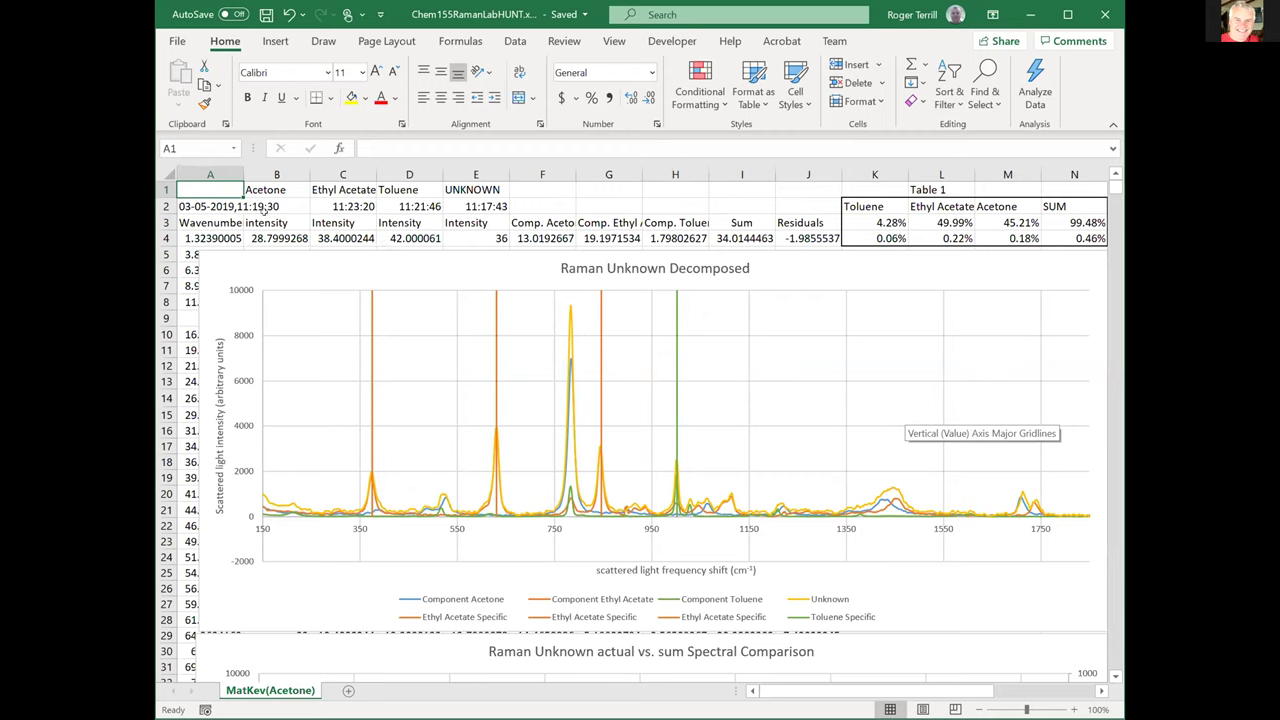
{"action": "left_click", "coordinate": [273, 188]}
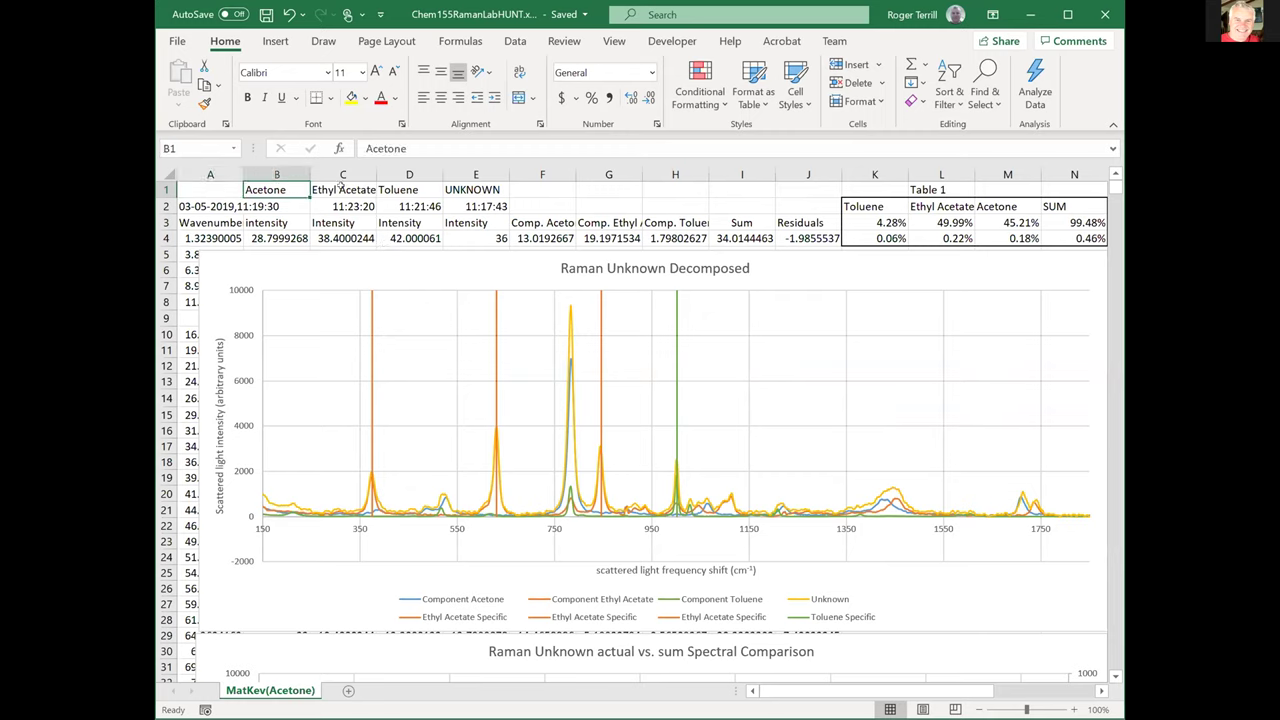
{"action": "left_click", "coordinate": [342, 188]}
{"action": "left_click", "coordinate": [418, 188]}
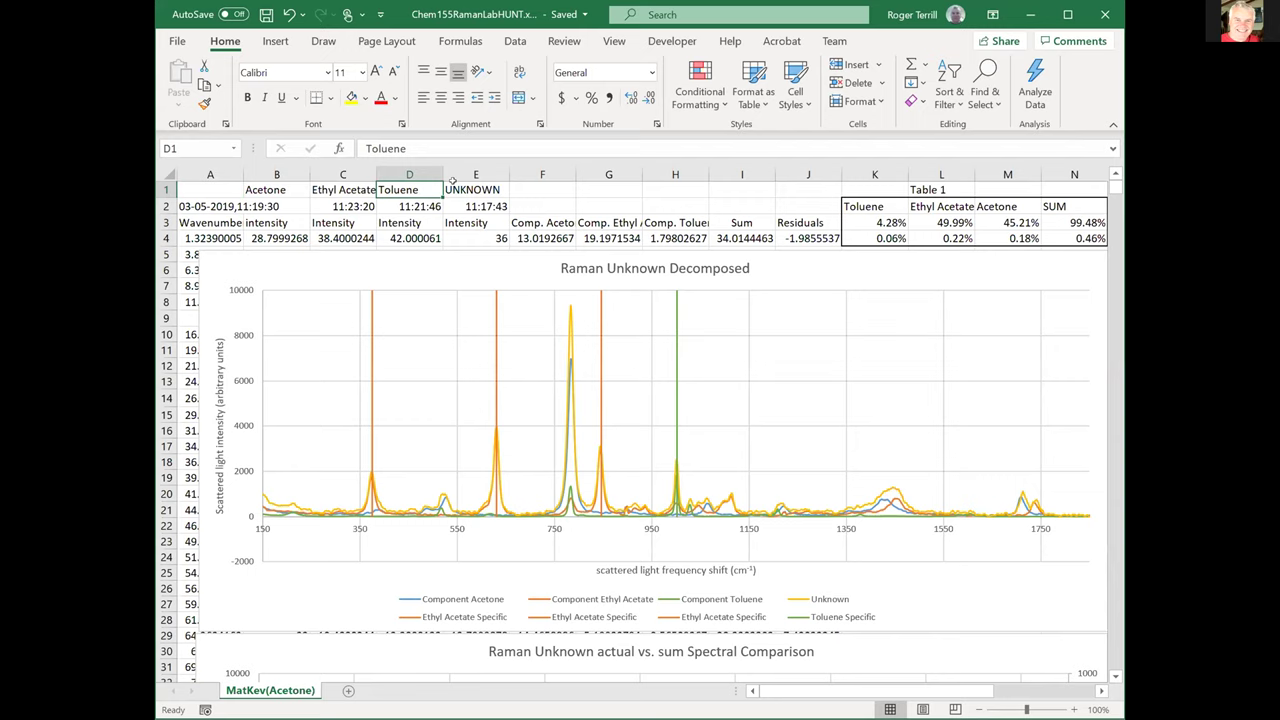
Extend the UNKNOWN heading in E1 to read "UNKNOWN mixture of these three".
{"action": "left_click", "coordinate": [462, 187]}
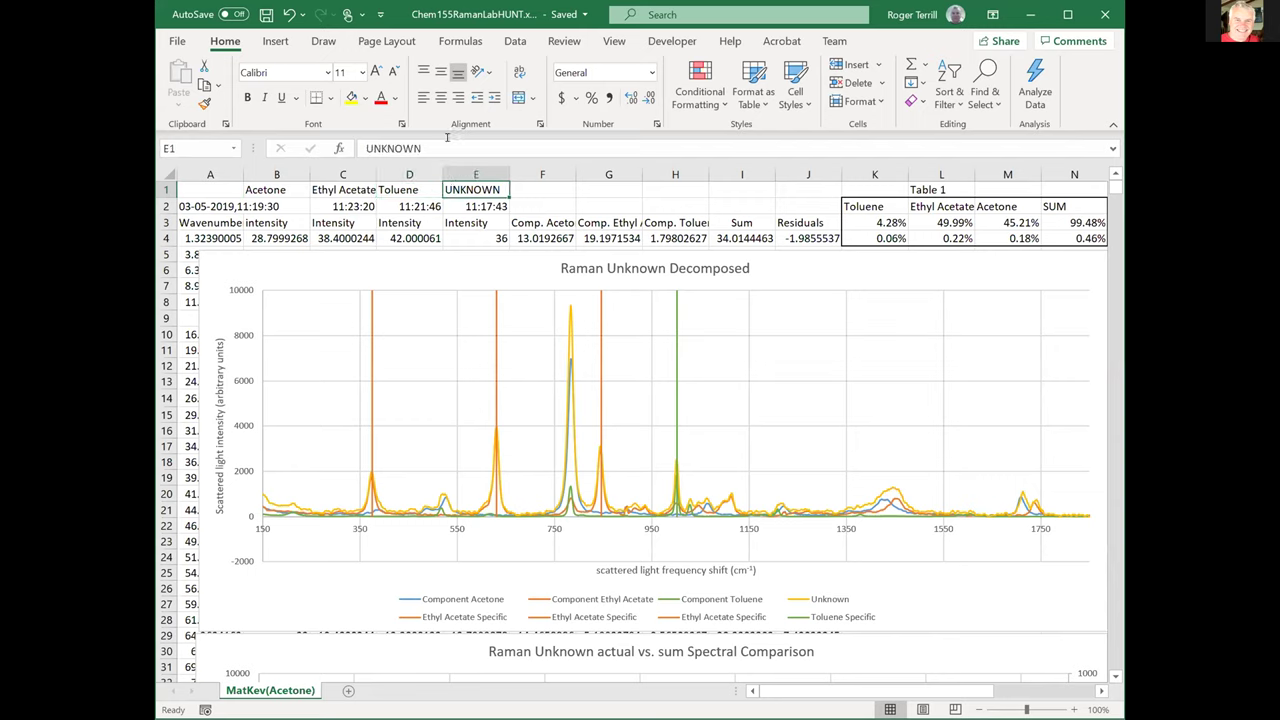
{"action": "left_click", "coordinate": [447, 140]}
{"action": "type", "text": "m"}
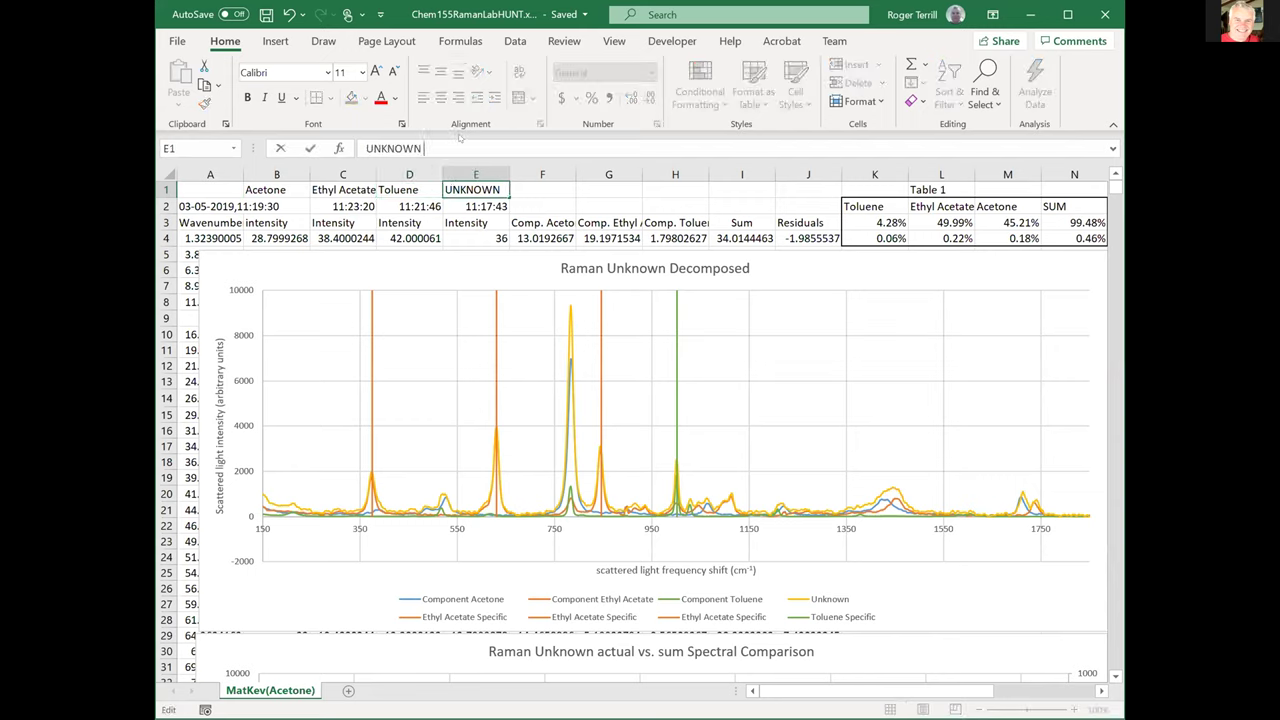
{"action": "type", "text": "ixture of these three"}
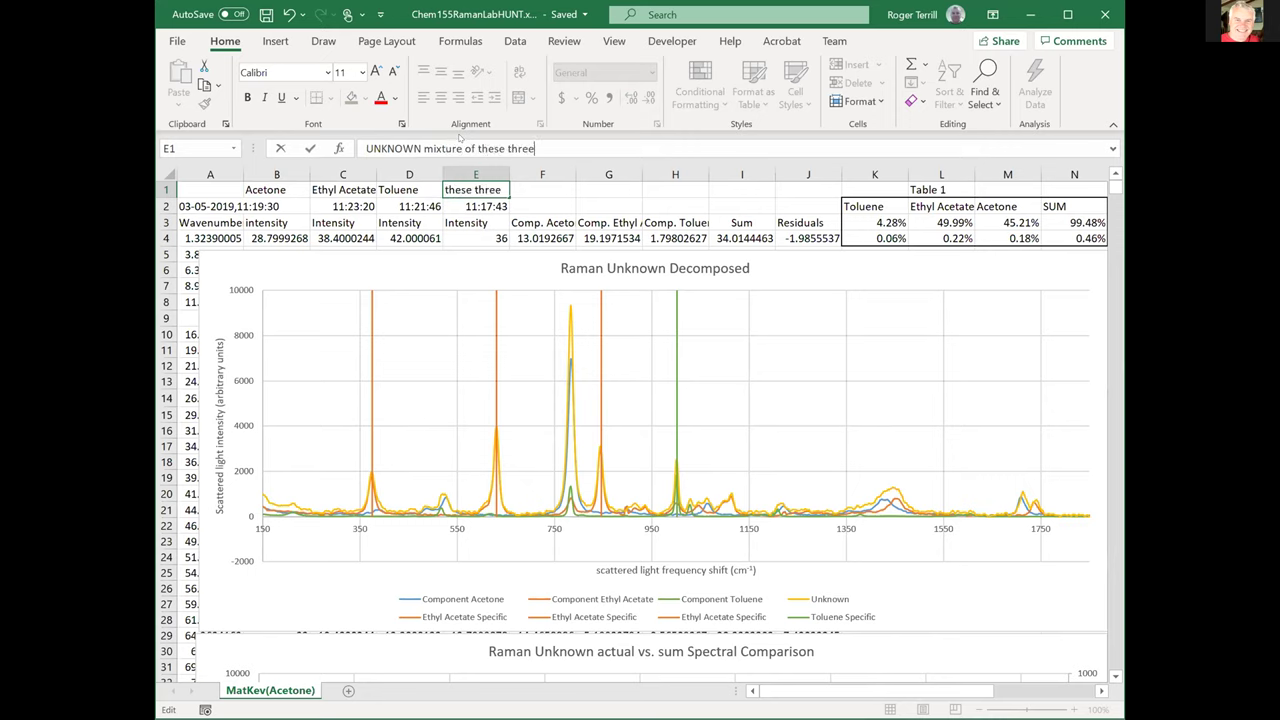
{"action": "key", "text": "Return"}
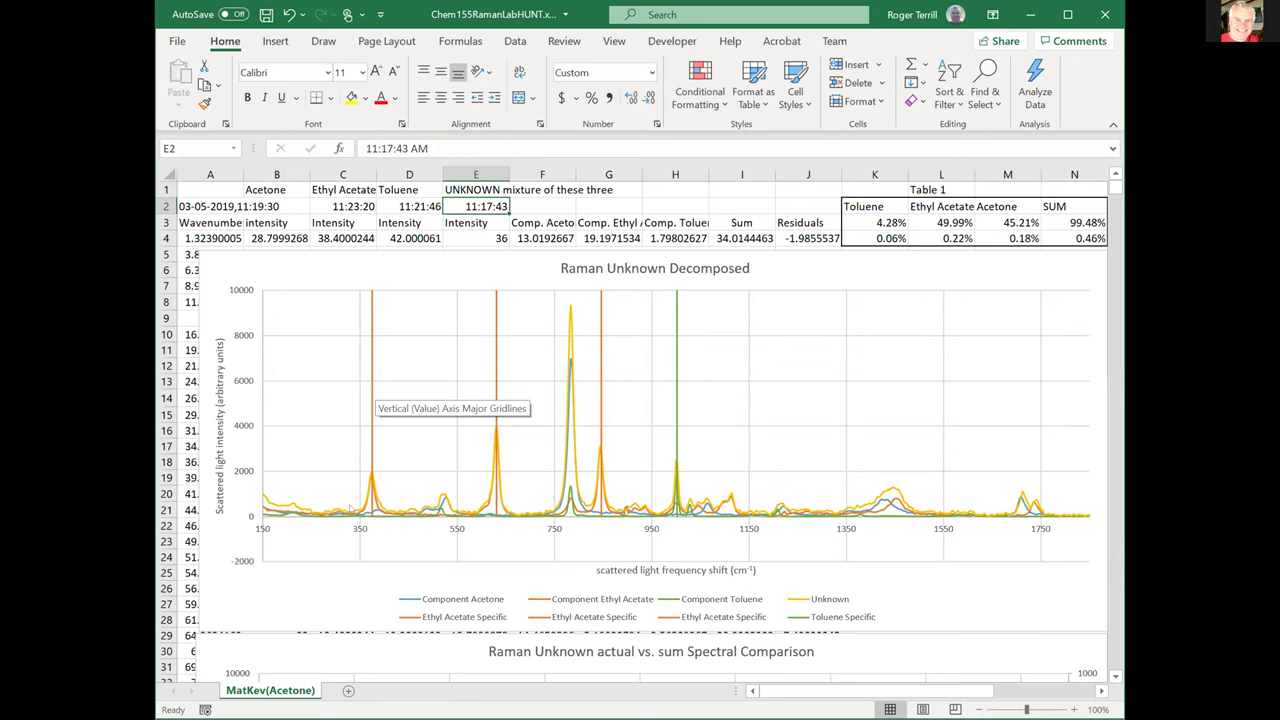
Examine the baseline and the peaks of the spectra in the Raman Unknown Decomposed chart.
{"action": "mouse_move", "coordinate": [351, 508]}
{"action": "mouse_move", "coordinate": [571, 310]}
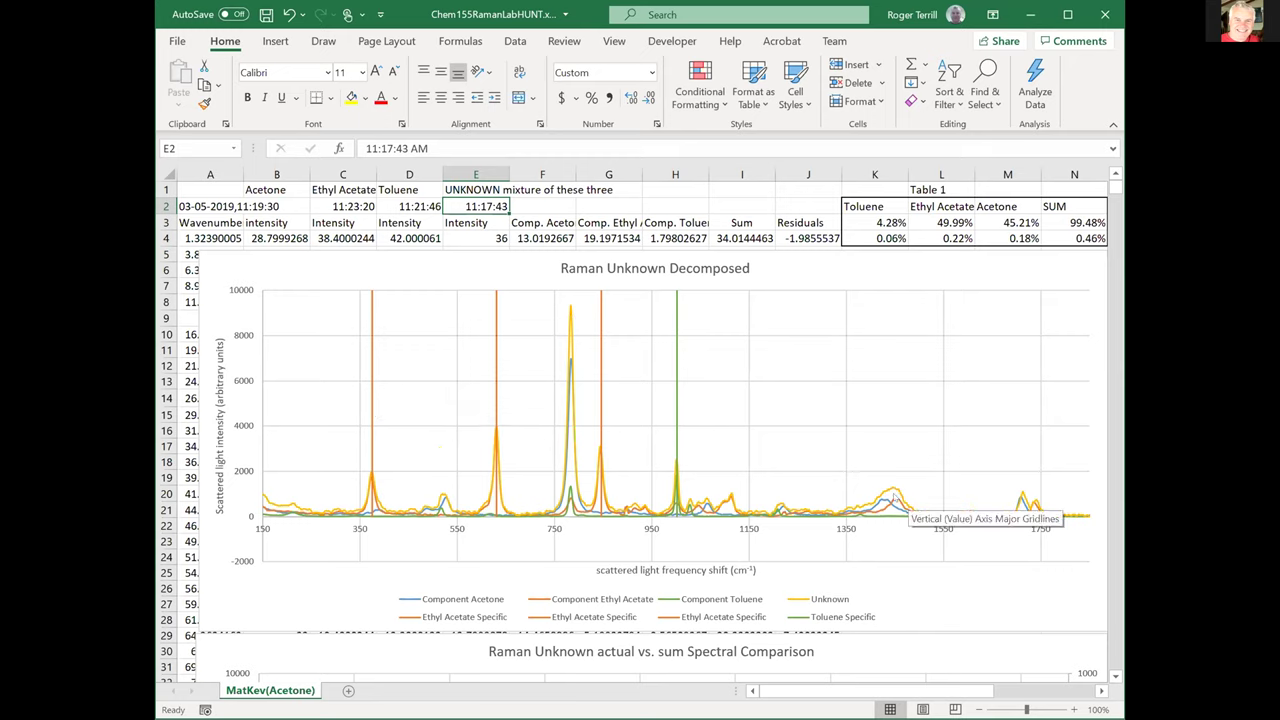
{"action": "mouse_move", "coordinate": [893, 490]}
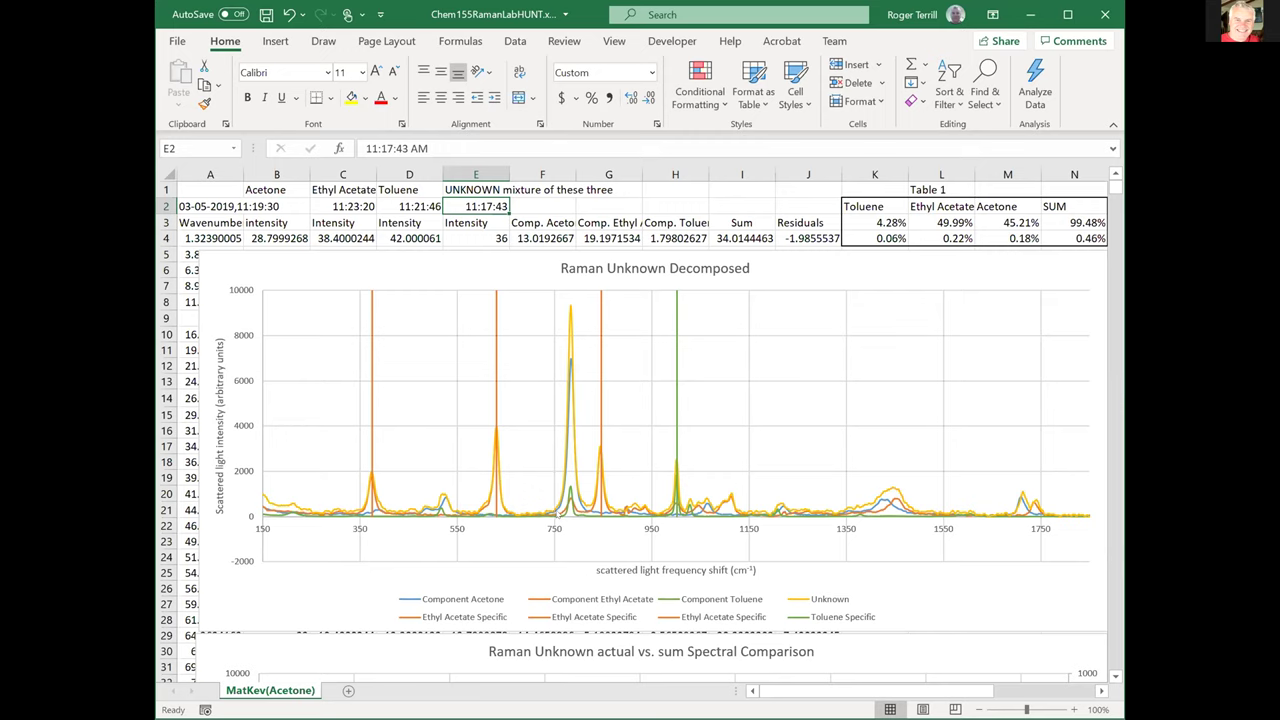
{"action": "mouse_move", "coordinate": [557, 516]}
{"action": "mouse_move", "coordinate": [636, 516]}
Shrink the Raman Unknown Decomposed and actual vs. sum Spectral Comparison charts so both start at column F, uncovering data columns A to E.
{"action": "left_click", "coordinate": [413, 237]}
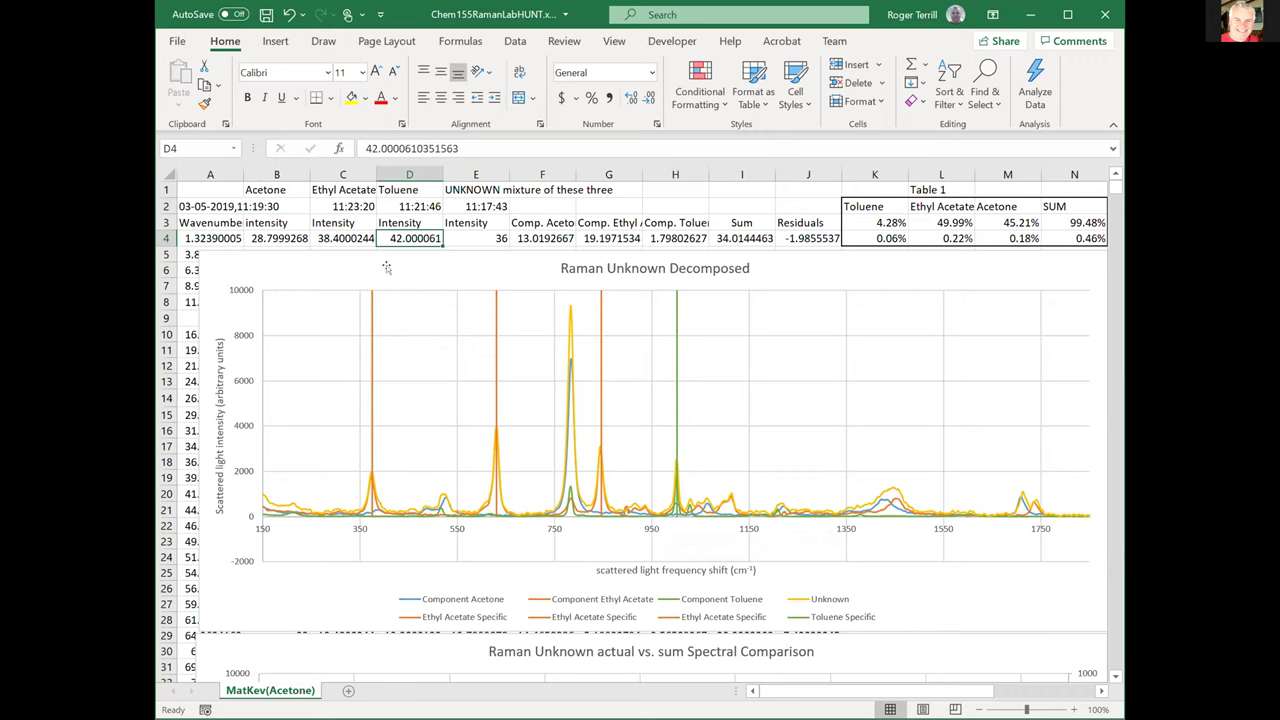
{"action": "left_click", "coordinate": [211, 256]}
{"action": "left_click_drag", "start_coordinate": [201, 249], "coordinate": [512, 341]}
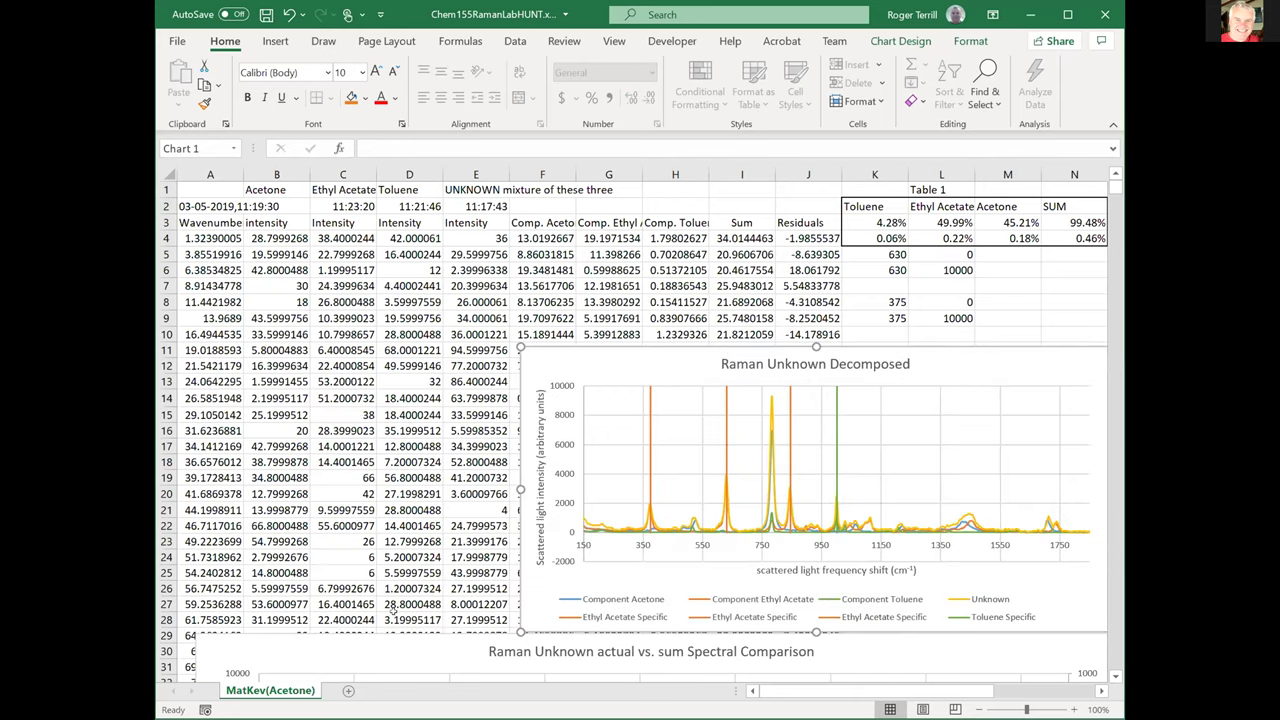
{"action": "left_click", "coordinate": [370, 642]}
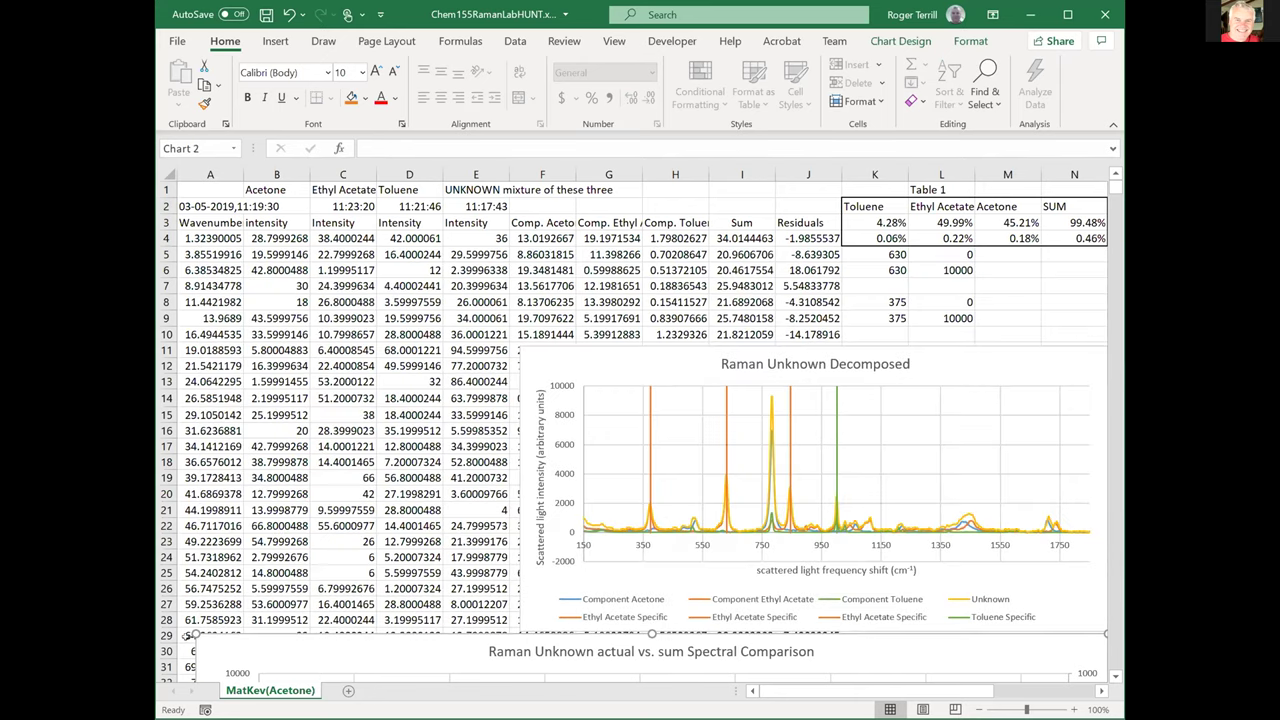
{"action": "left_click_drag", "start_coordinate": [190, 634], "coordinate": [521, 633]}
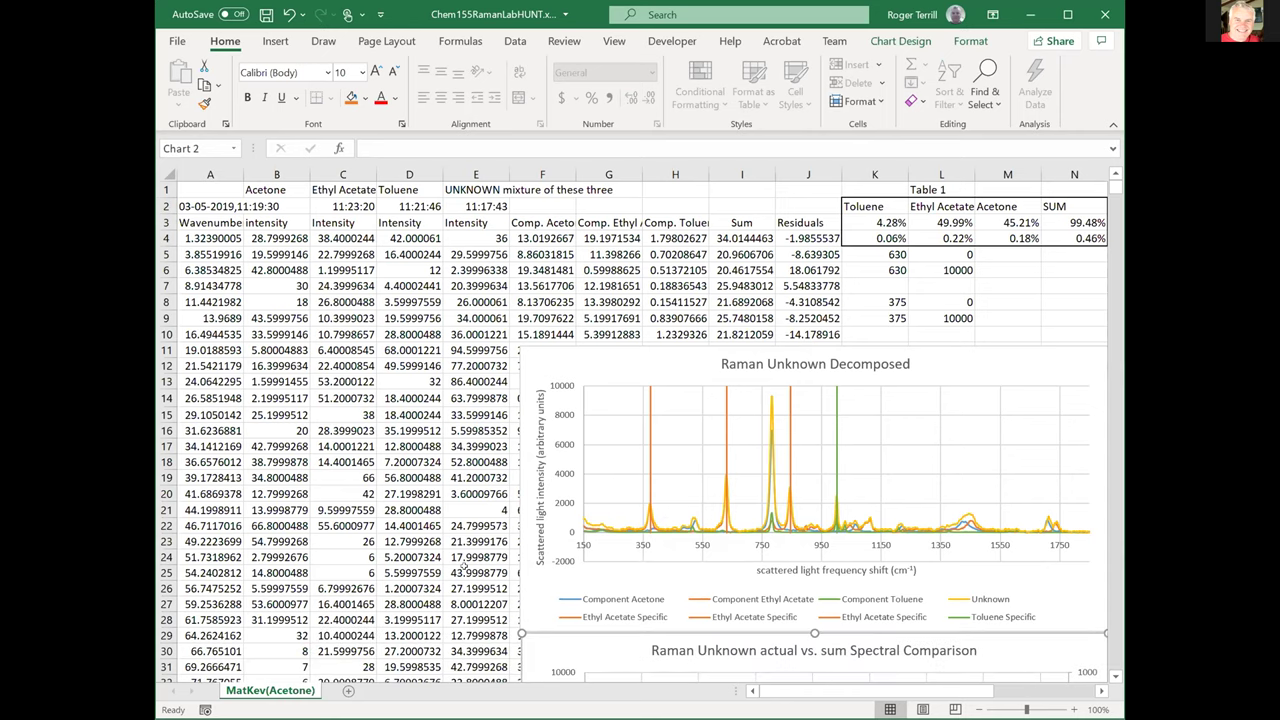
{"action": "left_click", "coordinate": [463, 568]}
Fill the wavenumber and intensity data in A4:E2092 with a light blue color.
{"action": "left_click_drag", "start_coordinate": [203, 234], "coordinate": [486, 238]}
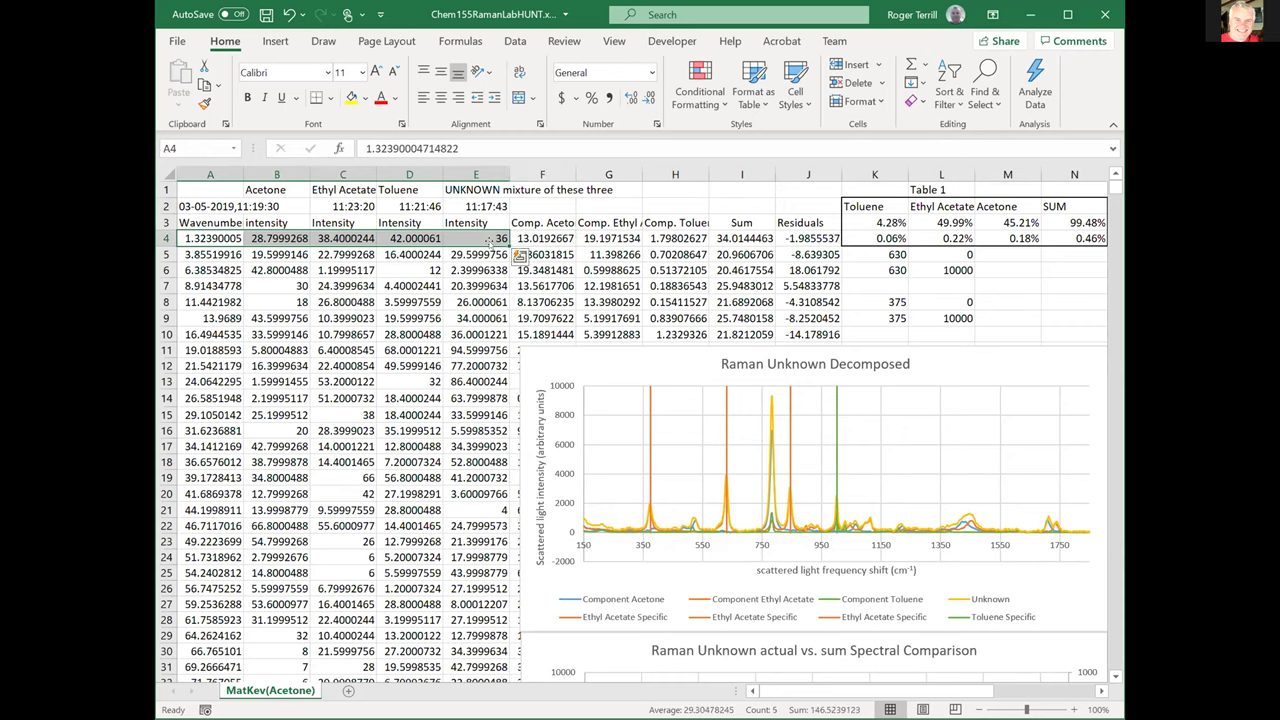
{"action": "key", "text": "ctrl+shift+Down"}
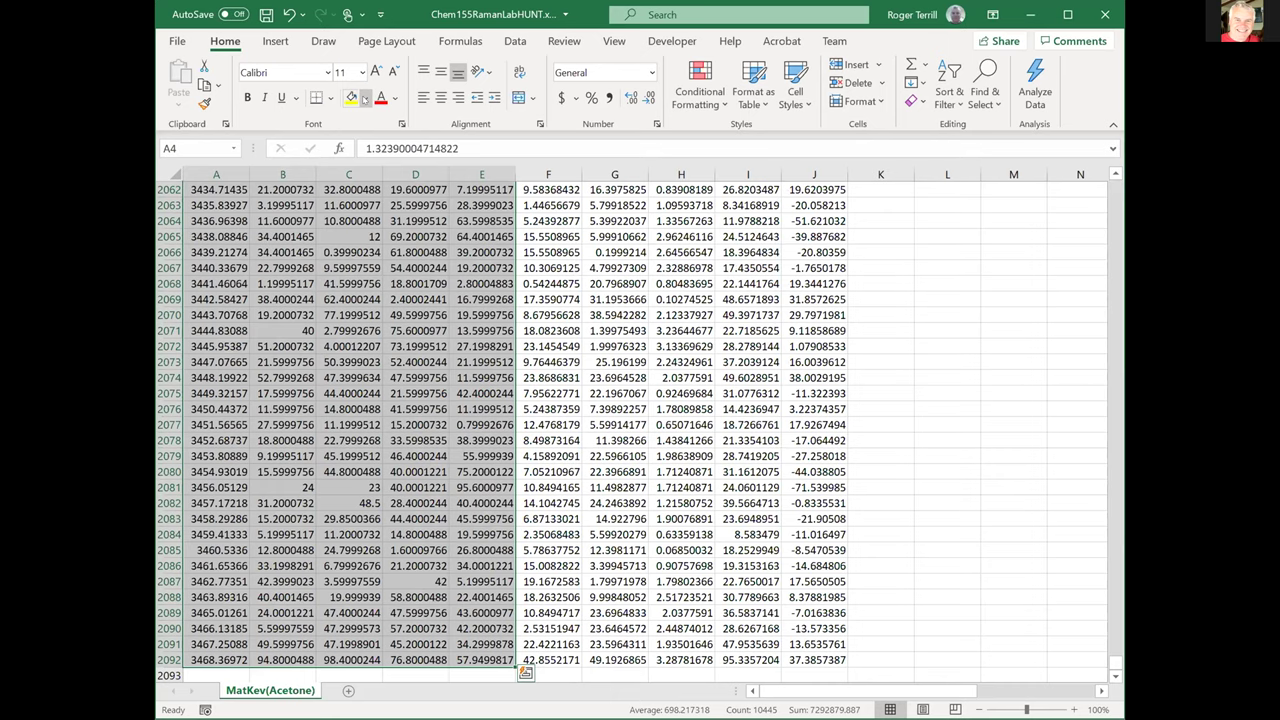
{"action": "left_click", "coordinate": [365, 98]}
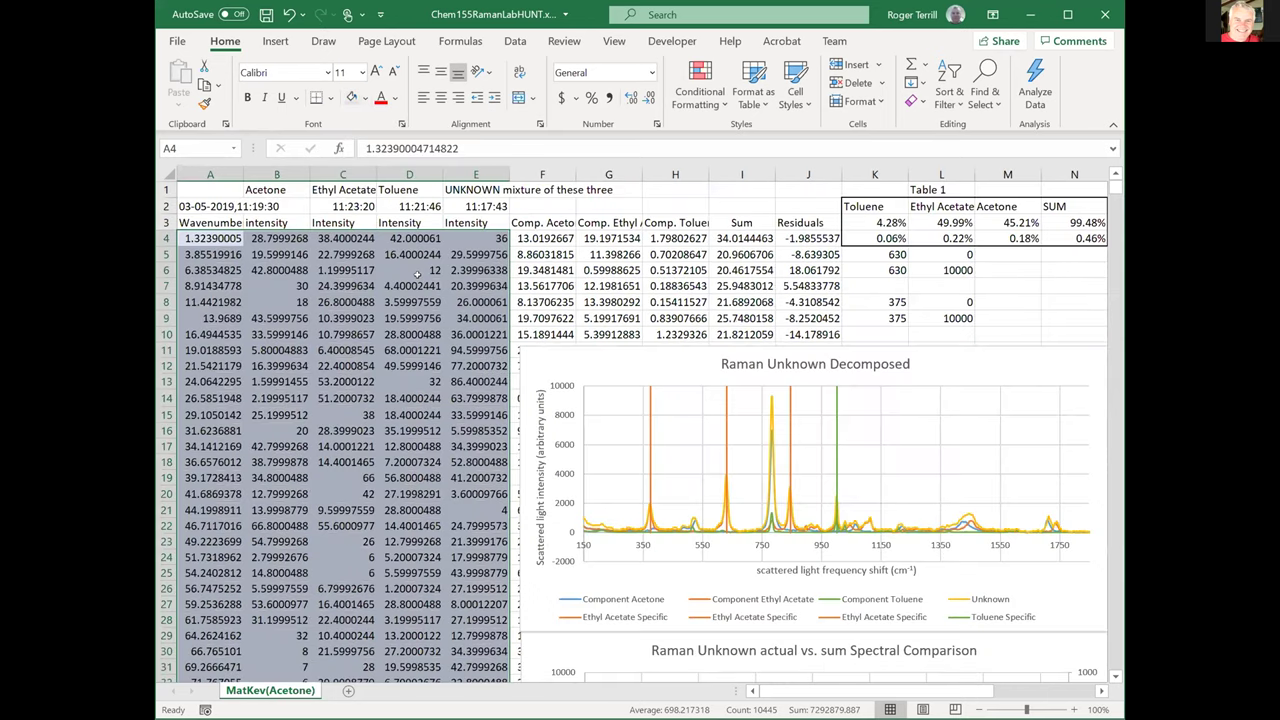
{"action": "left_click", "coordinate": [408, 287]}
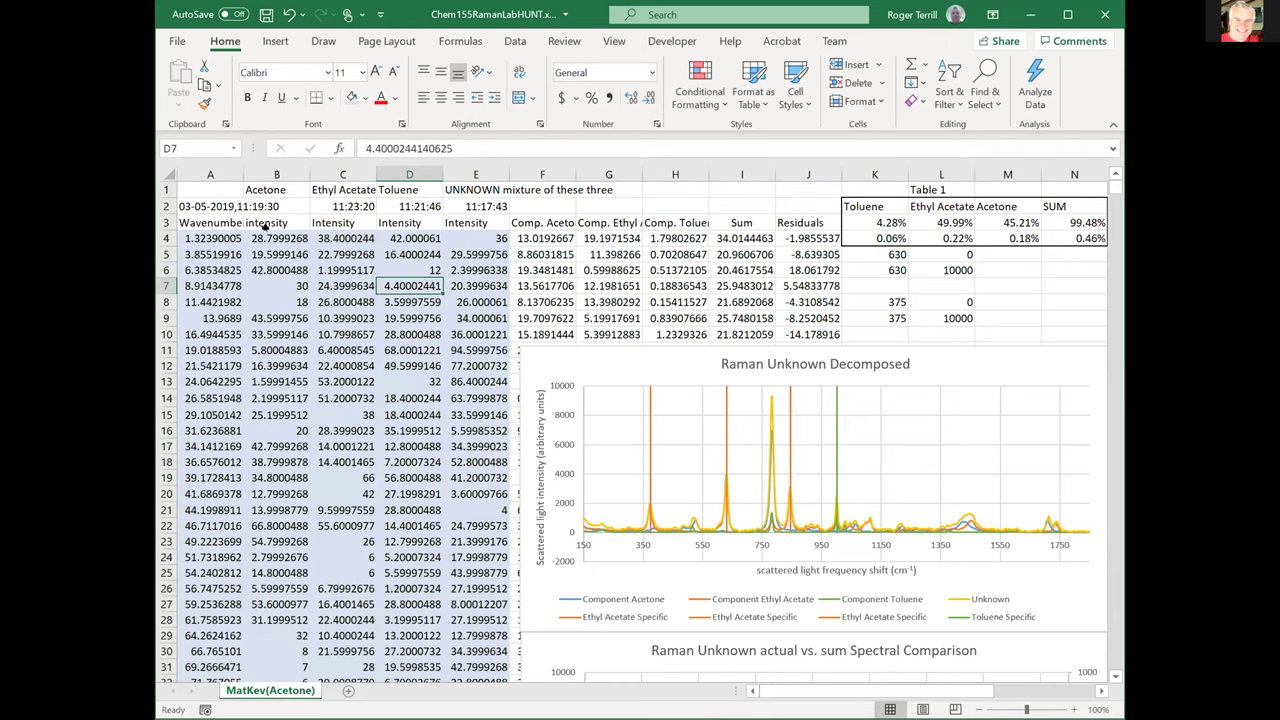
Apply the same light blue fill to the sample headings in B1:E1.
{"action": "left_click_drag", "start_coordinate": [282, 189], "coordinate": [451, 189]}
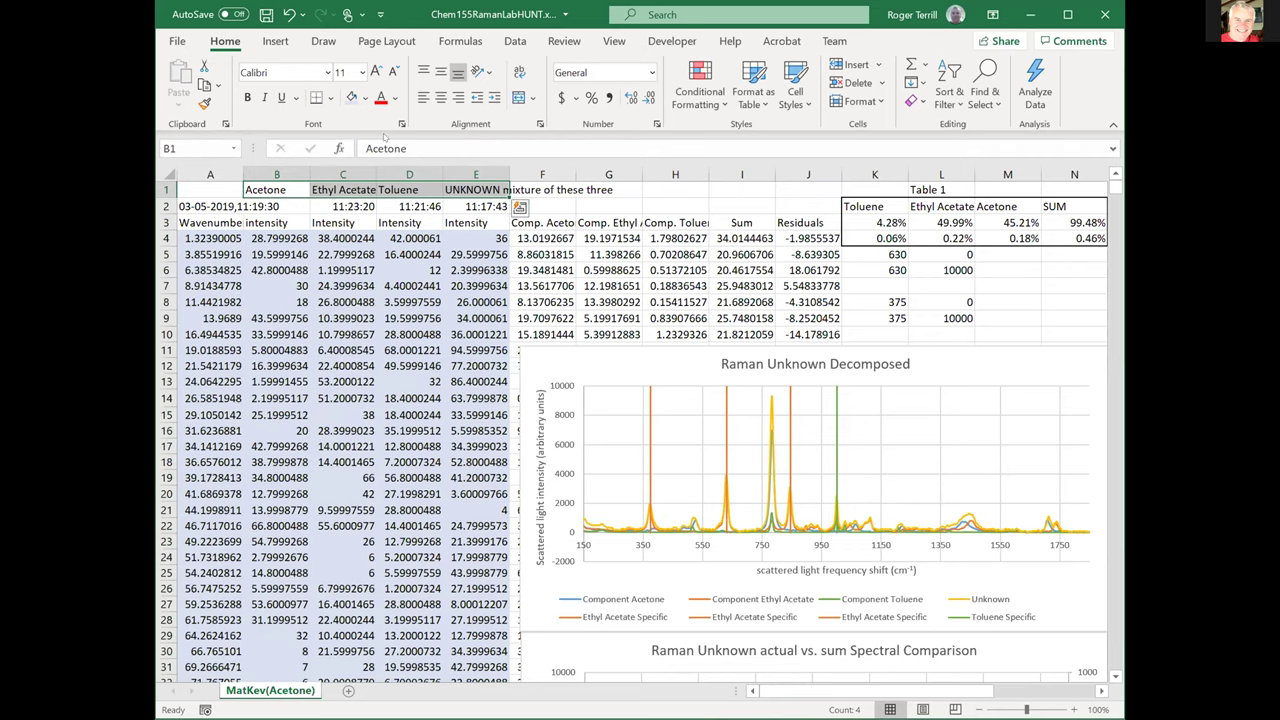
{"action": "left_click", "coordinate": [351, 97]}
{"action": "left_click", "coordinate": [378, 238]}
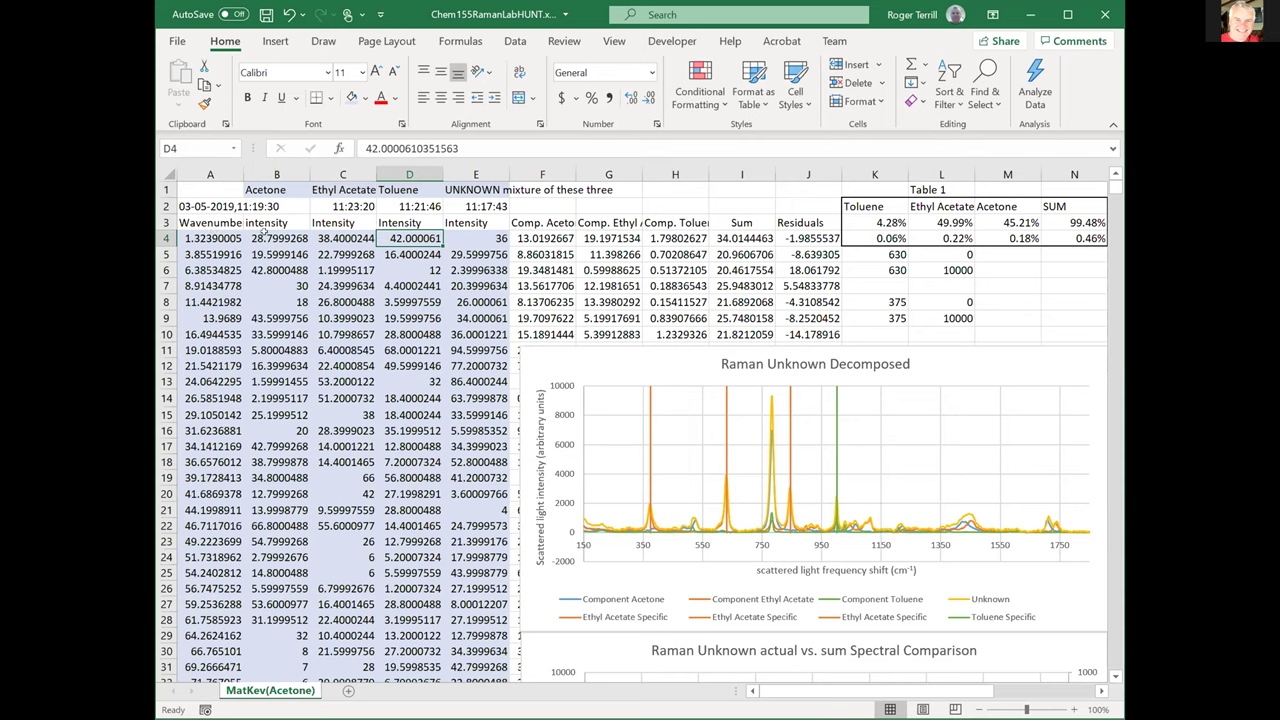
Examine the four intensity columns from row 4, the wavenumbers in column A, and the Unknown series in the decomposed chart.
{"action": "left_click", "coordinate": [266, 238]}
{"action": "left_click", "coordinate": [345, 238]}
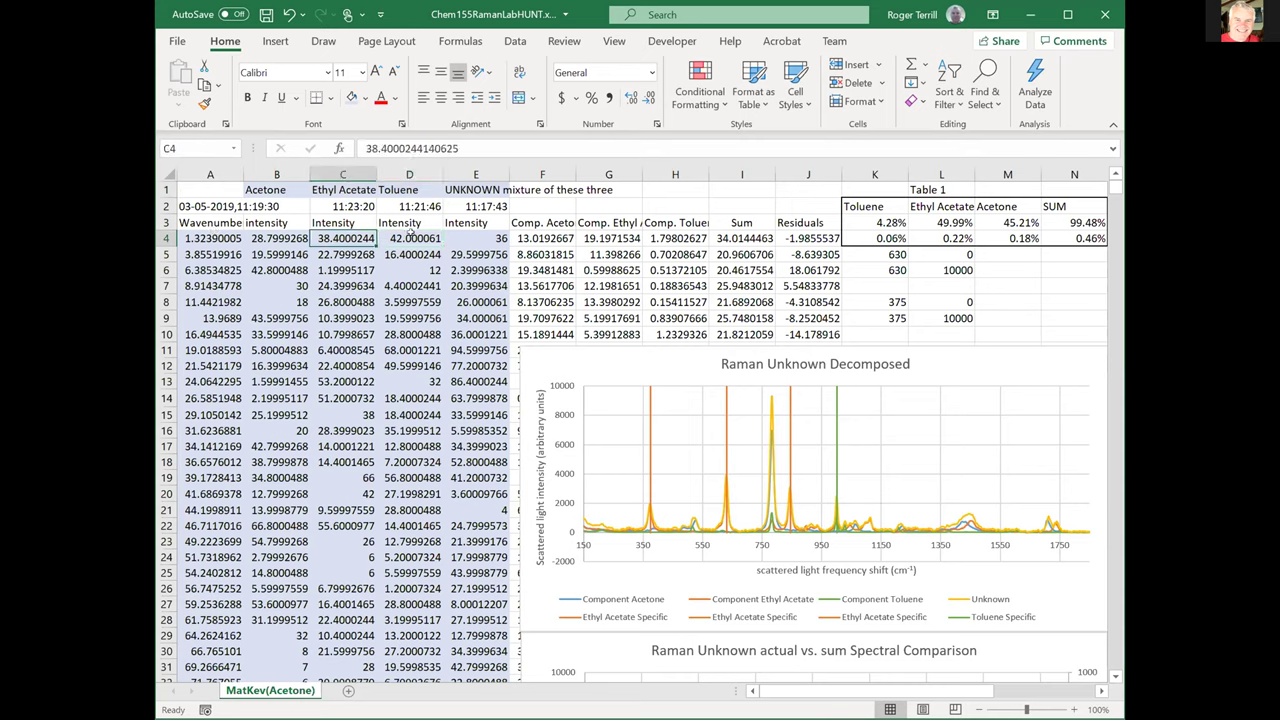
{"action": "left_click", "coordinate": [410, 236]}
{"action": "left_click", "coordinate": [478, 236]}
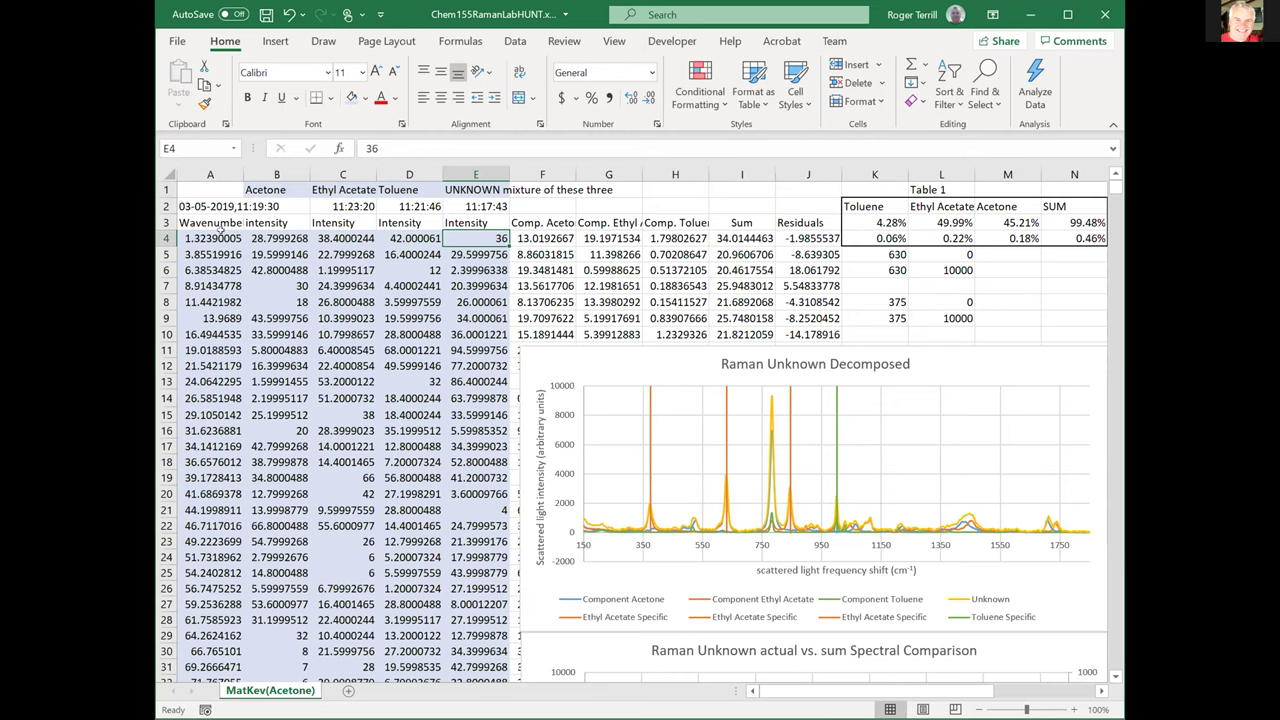
{"action": "left_click_drag", "start_coordinate": [214, 238], "coordinate": [217, 369]}
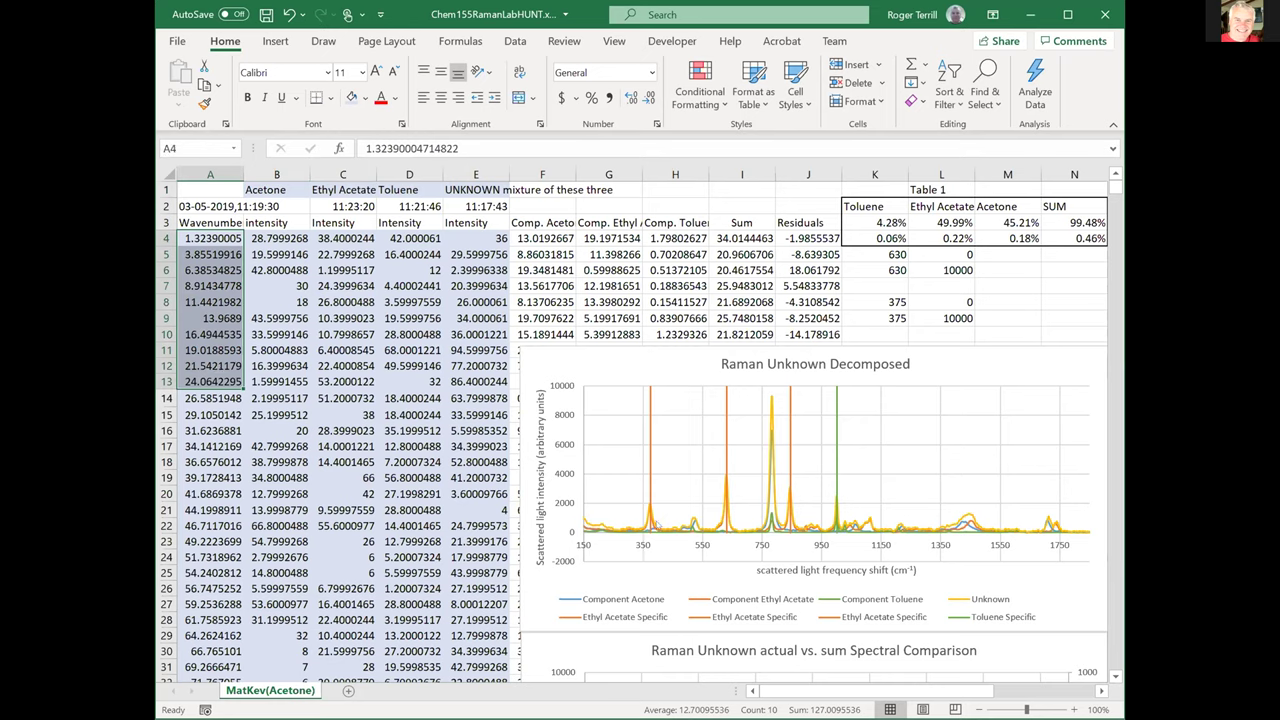
{"action": "left_click", "coordinate": [655, 524]}
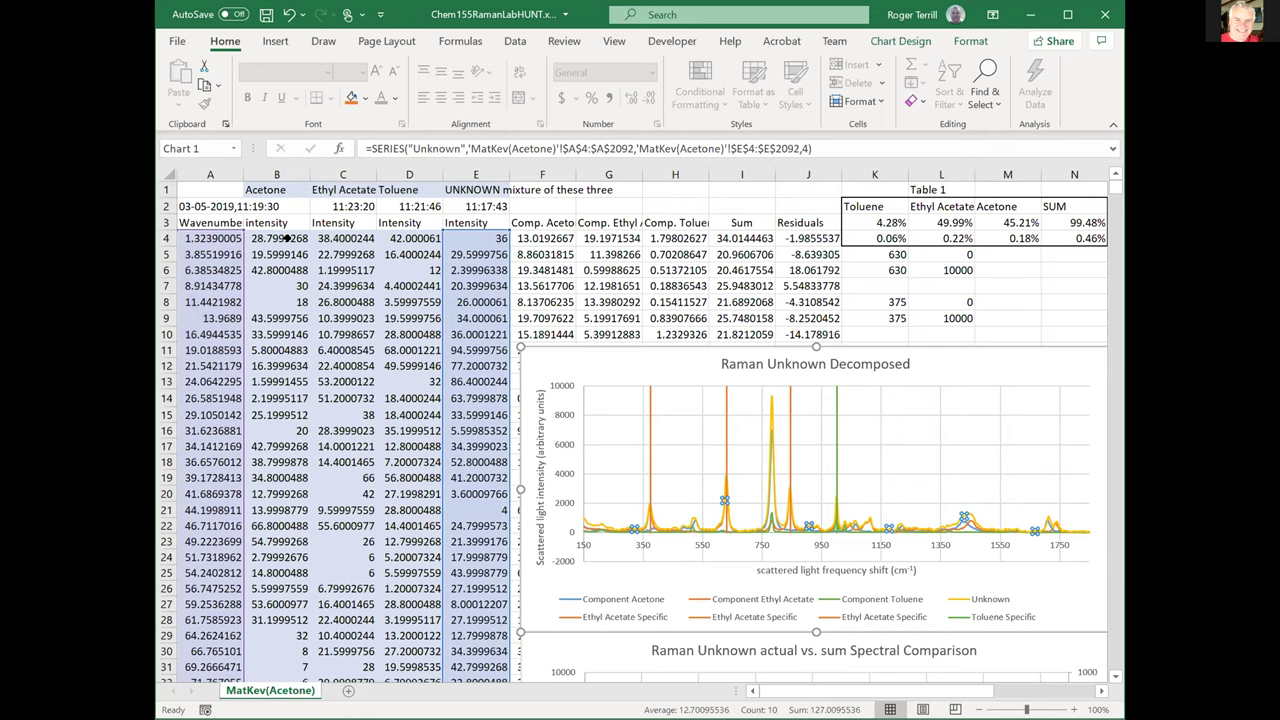
{"action": "key", "text": "Up"}
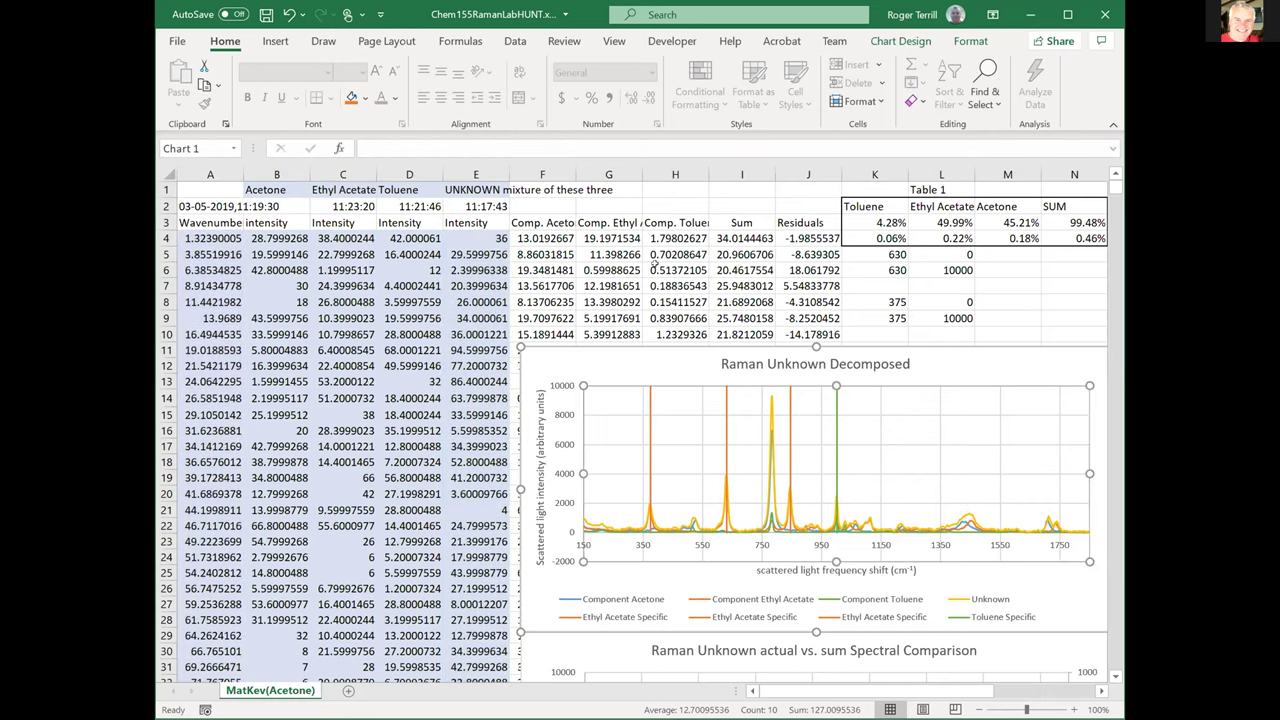
Begin replacing the array formula across K3:N4 with a newly entered LINEST function.
{"action": "left_click_drag", "start_coordinate": [876, 218], "coordinate": [1074, 232]}
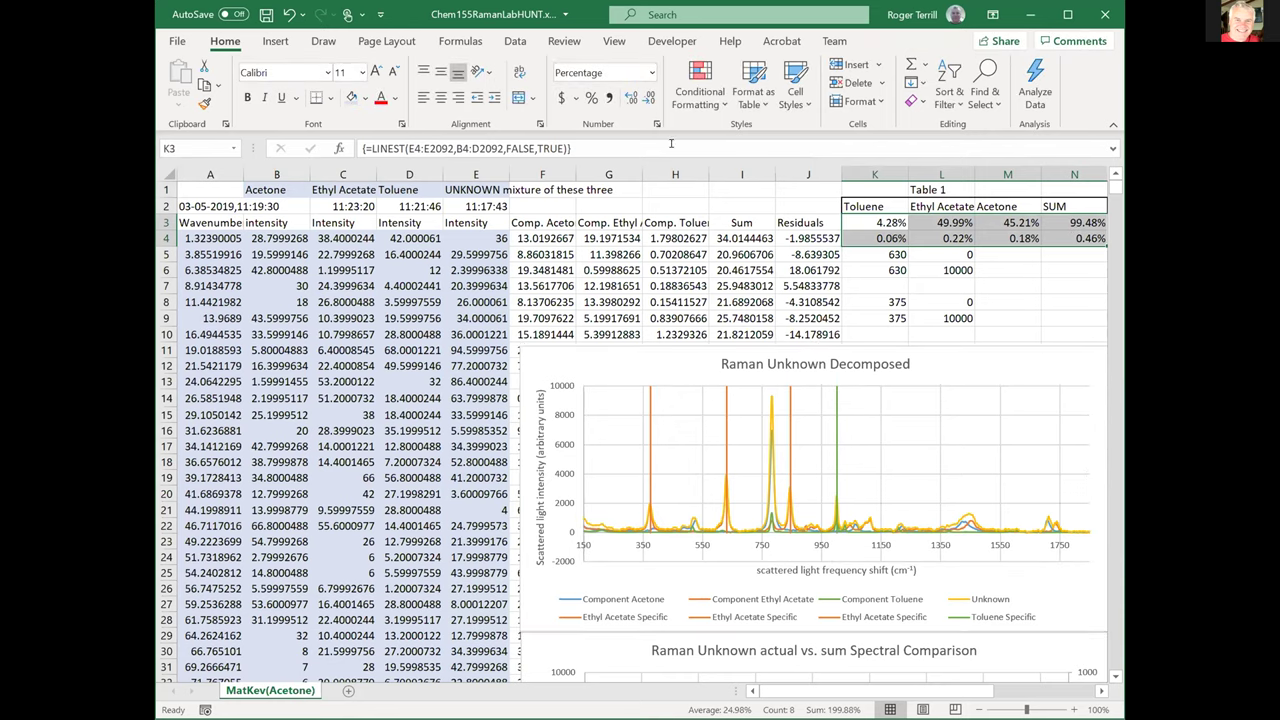
{"action": "left_click", "coordinate": [671, 145]}
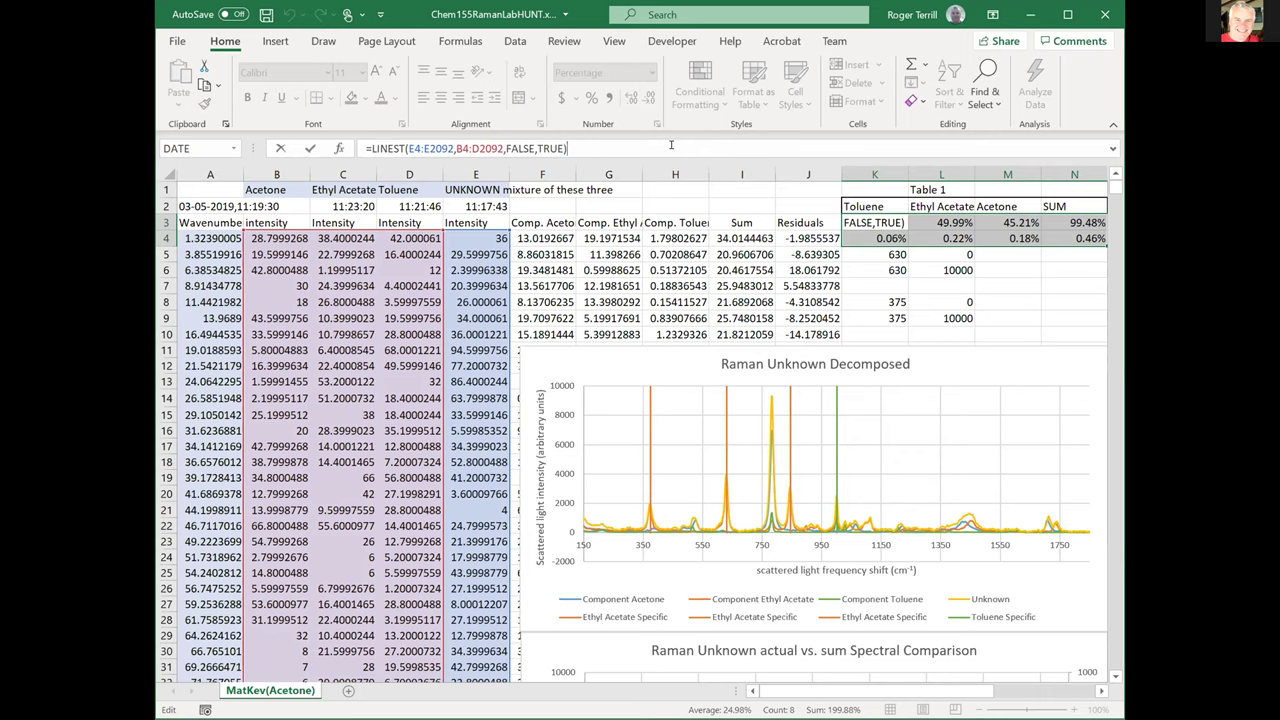
{"action": "key", "text": "ctrl+a"}
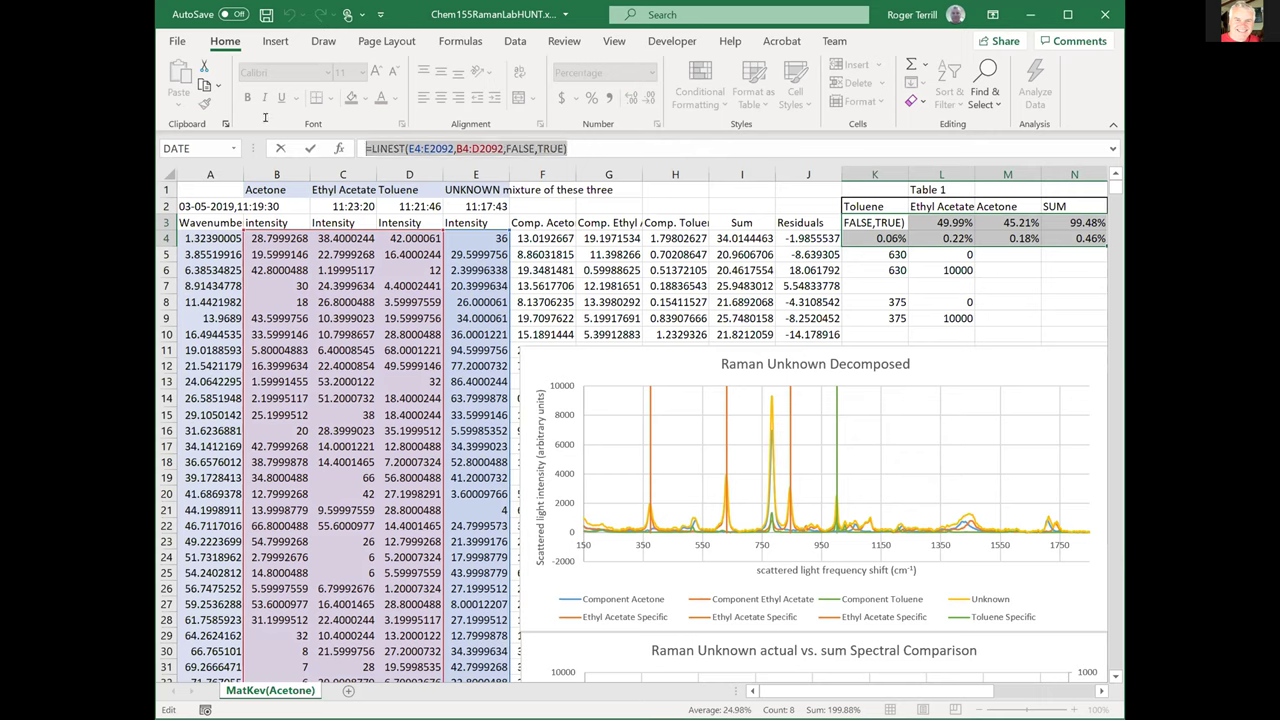
{"action": "type", "text": "="}
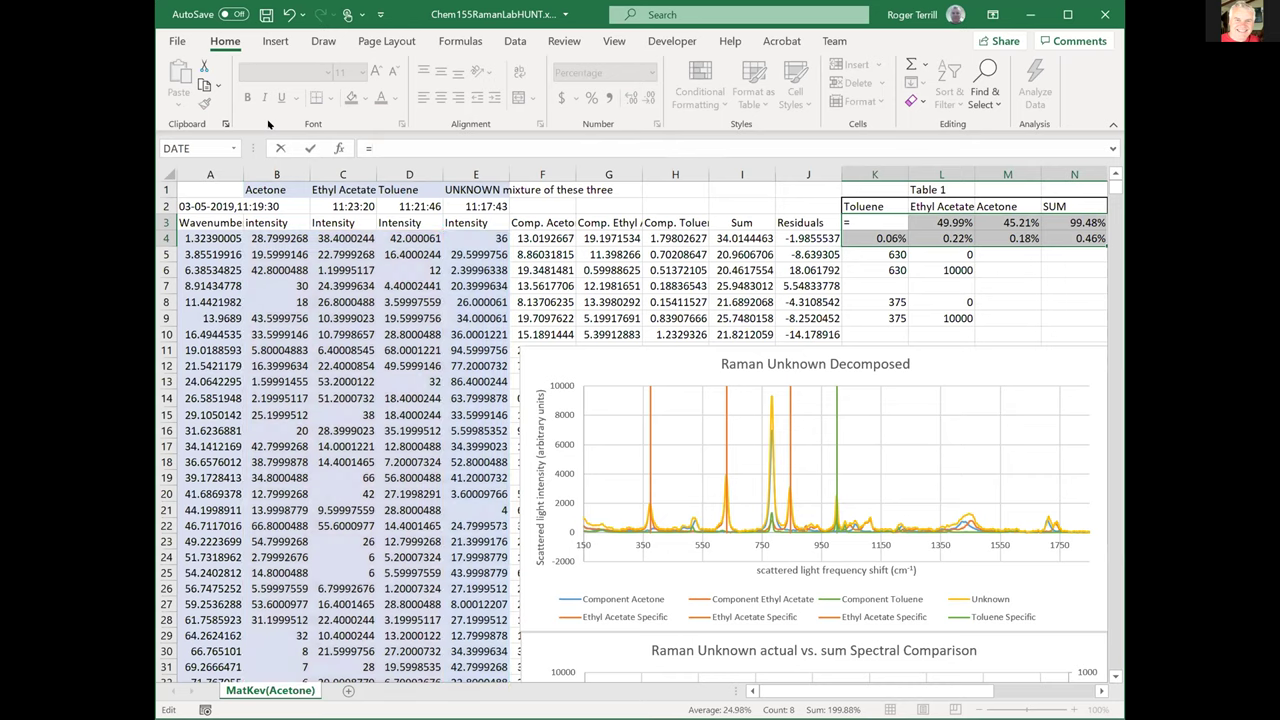
{"action": "type", "text": "linest"}
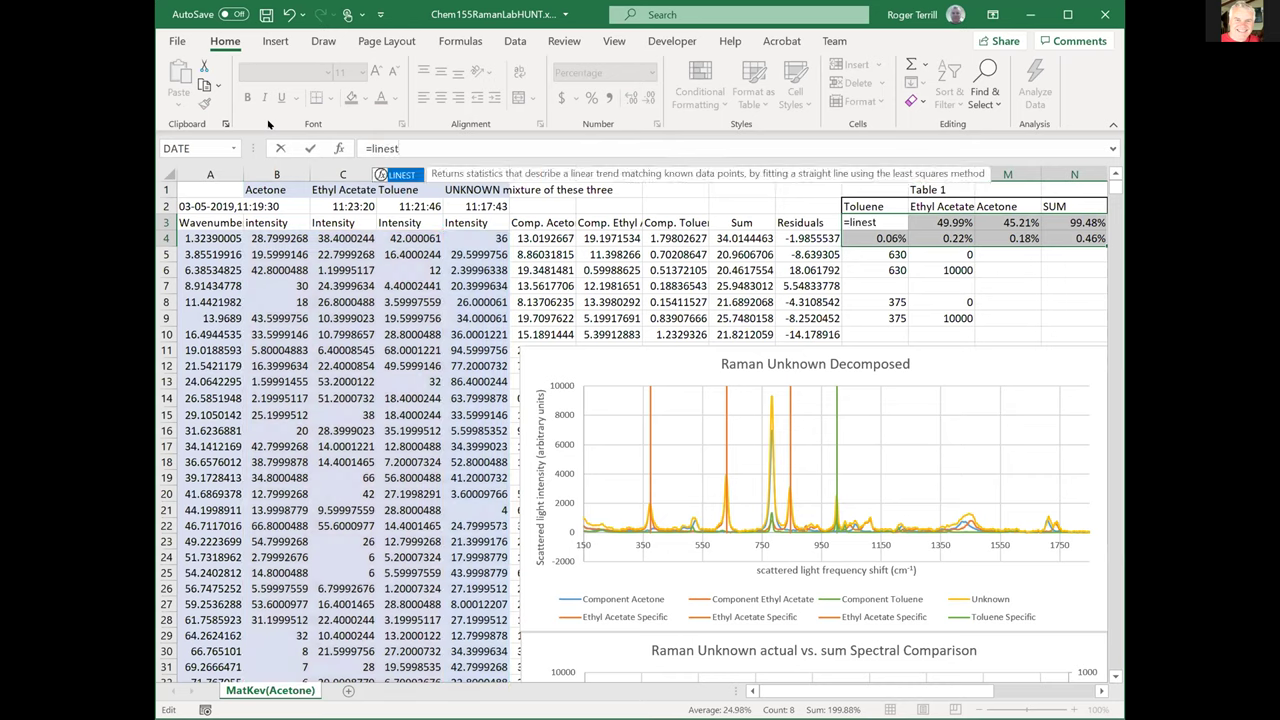
{"action": "type", "text": "("}
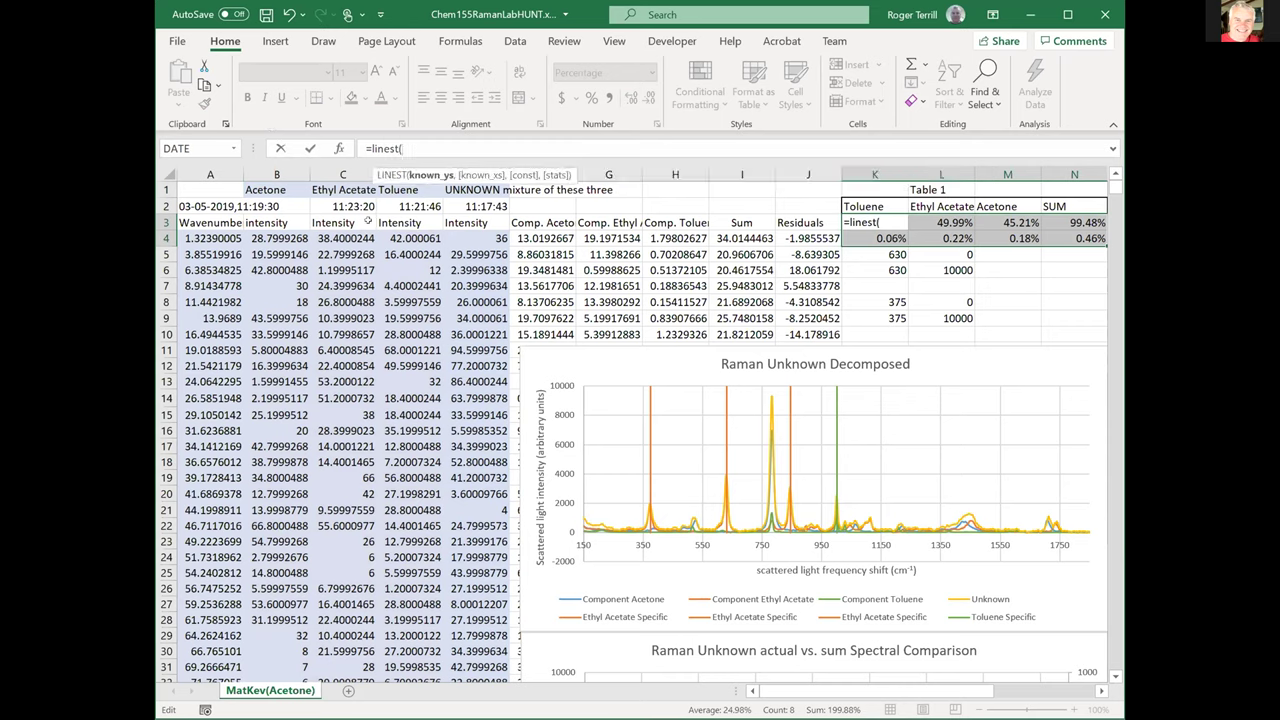
Try to supply the three pure-component intensity columns, B4:D2092, as the known_ys argument of LINEST.
{"action": "left_click", "coordinate": [343, 238]}
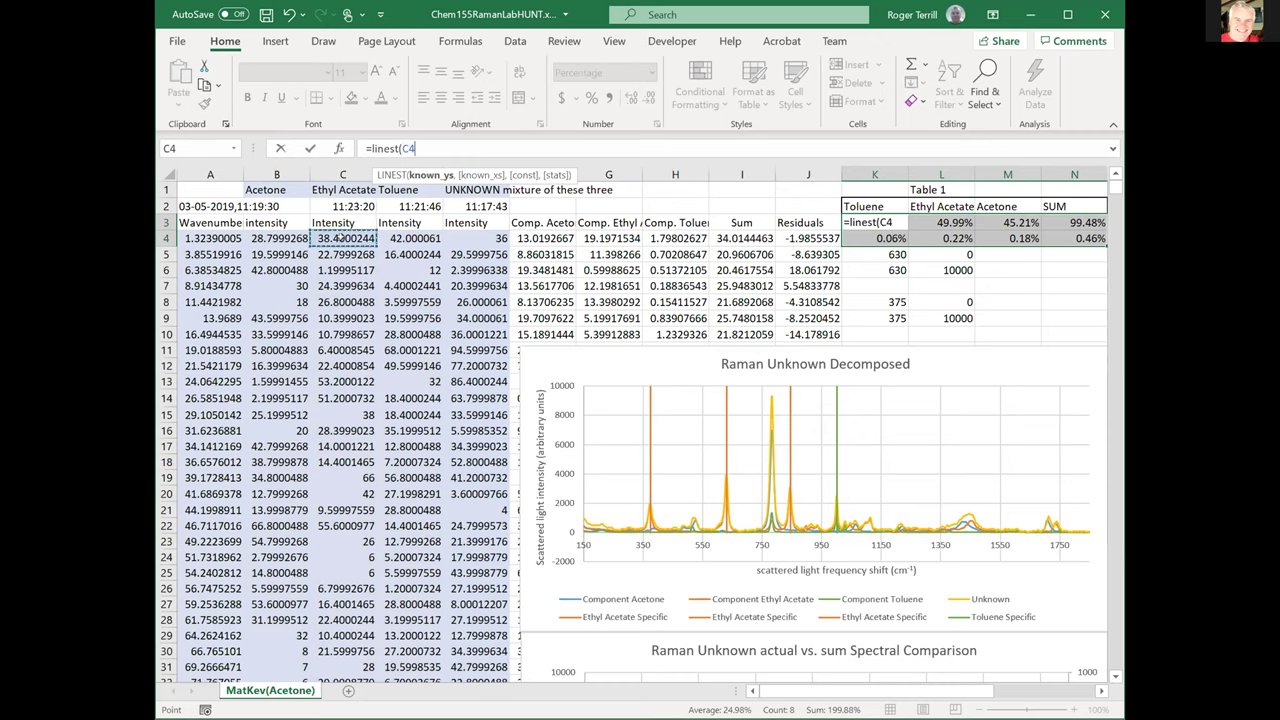
{"action": "left_click_drag", "start_coordinate": [343, 238], "coordinate": [495, 240]}
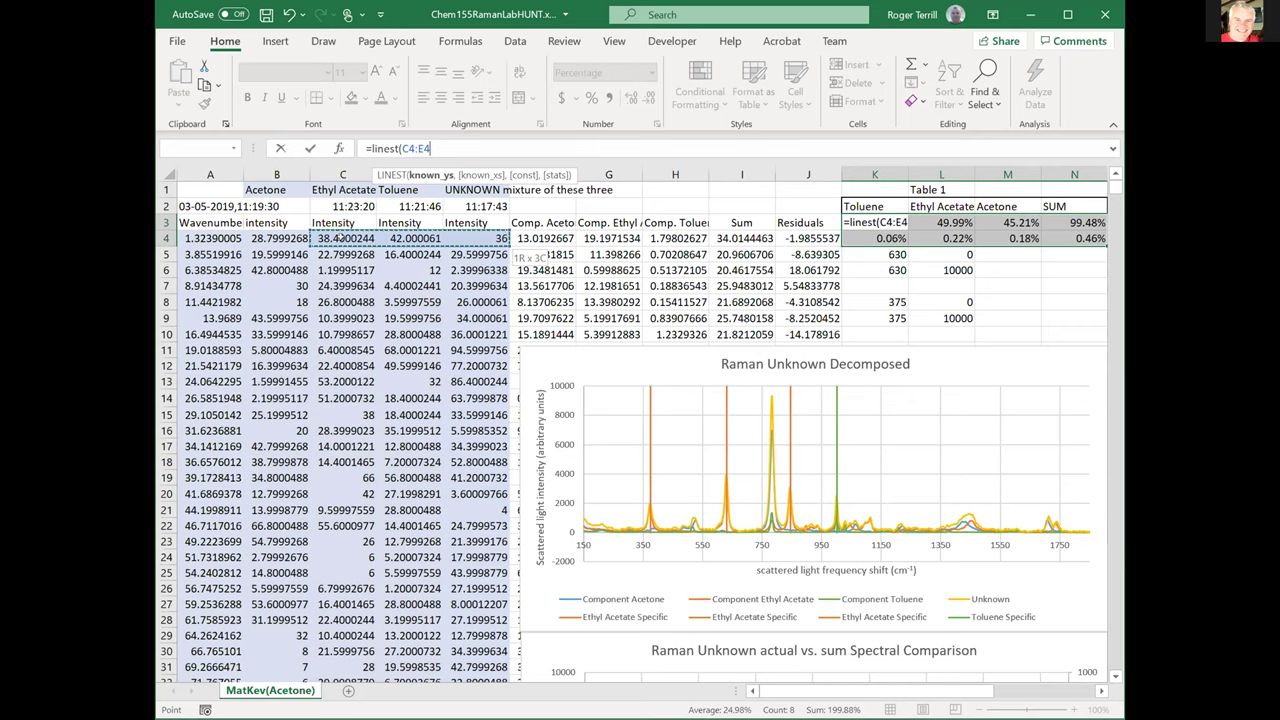
{"action": "key", "text": "Left"}
{"action": "key", "text": "Left"}
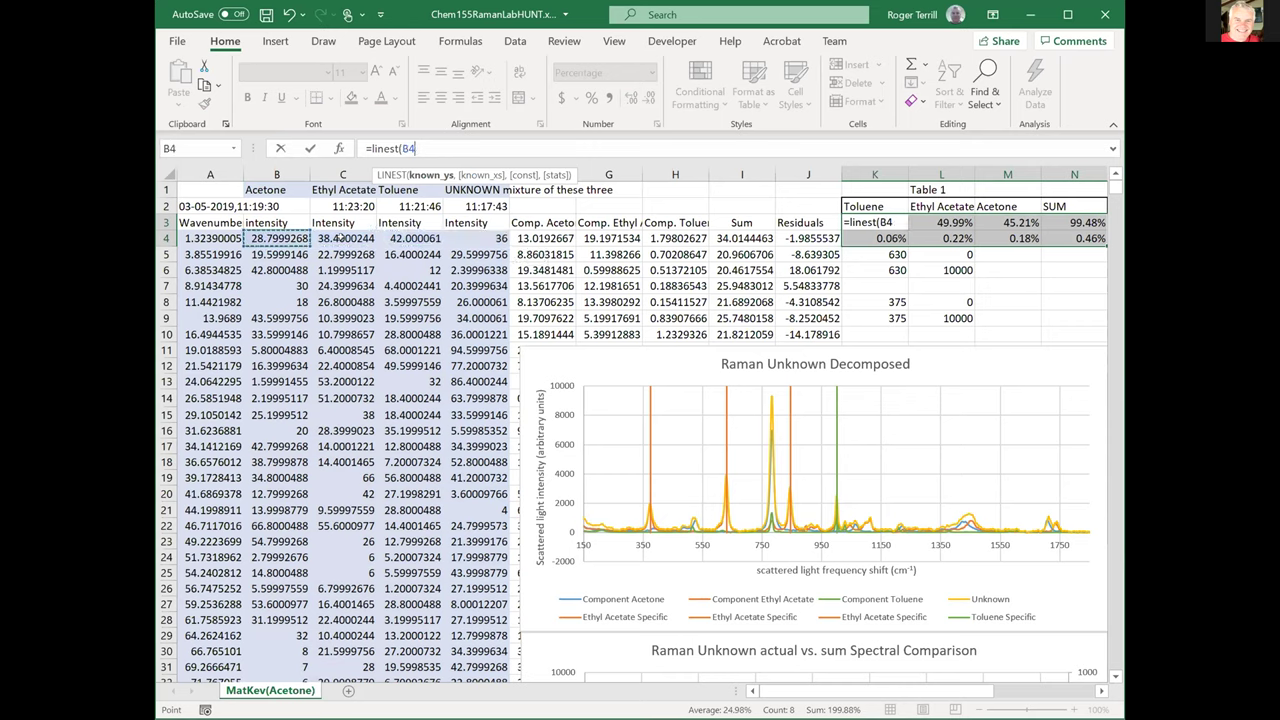
{"action": "key", "text": "Right"}
{"action": "left_click", "coordinate": [341, 238], "text": "shift"}
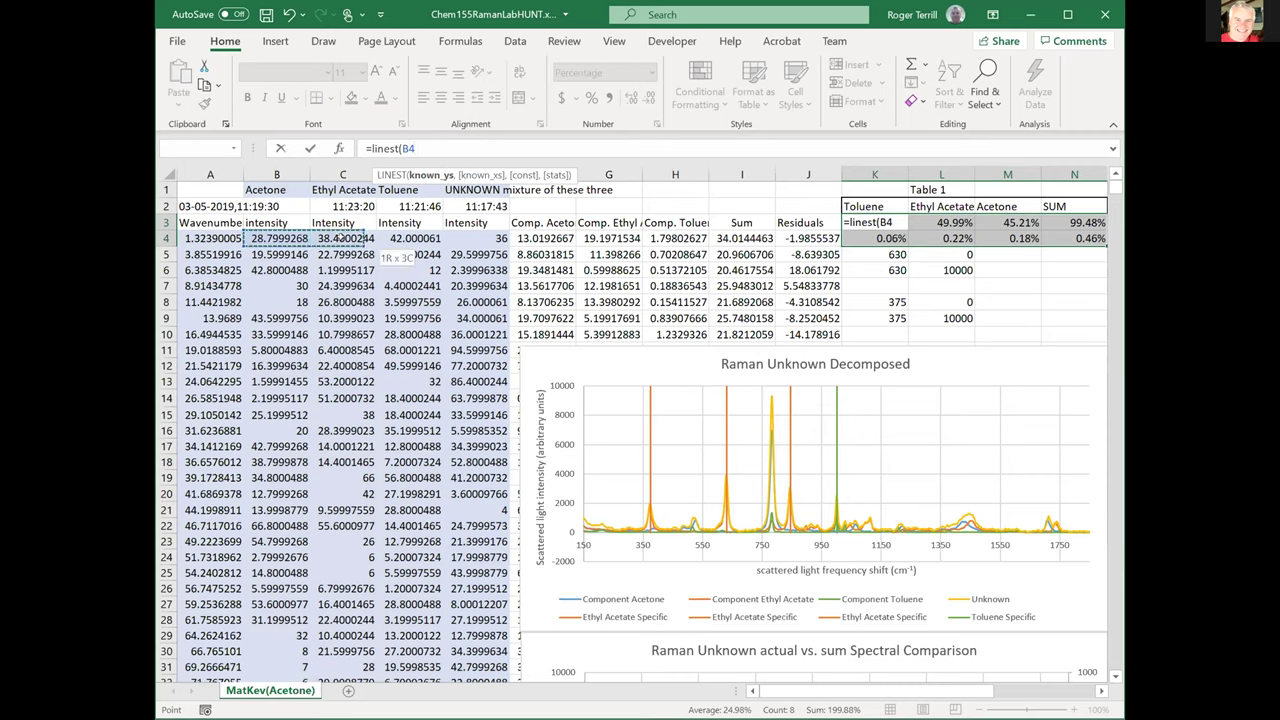
{"action": "key", "text": "shift+Right"}
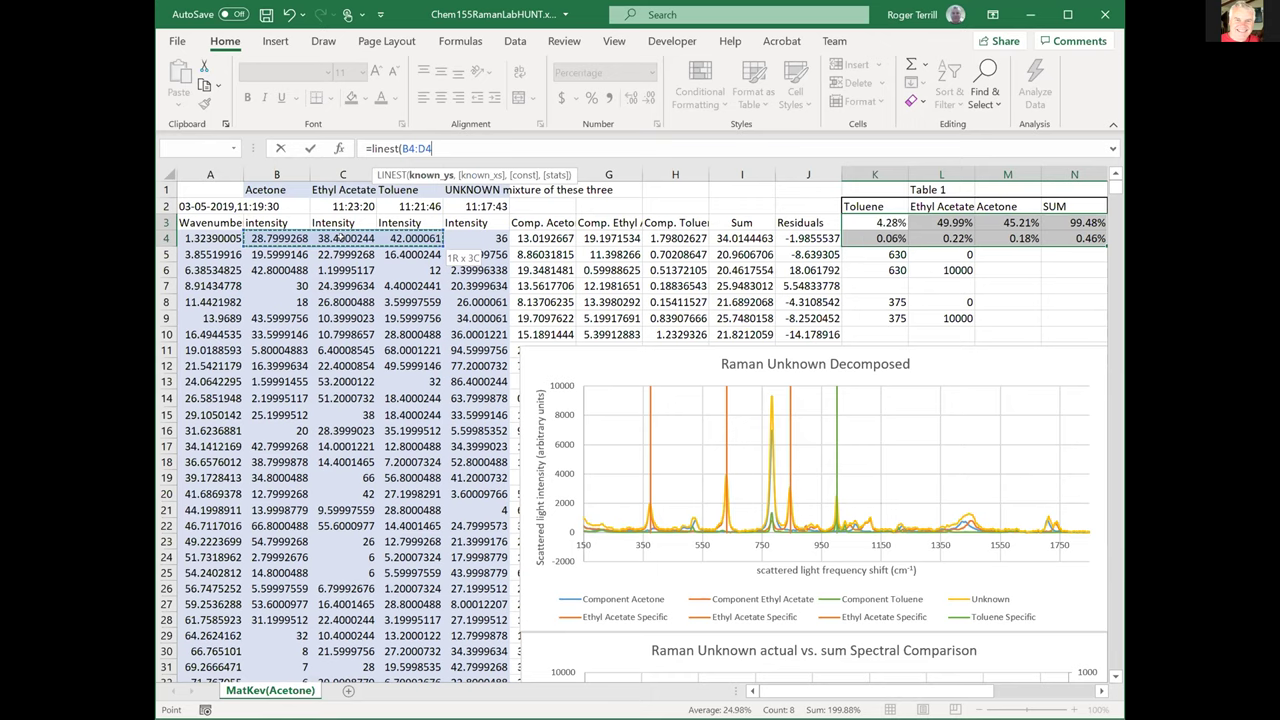
{"action": "key", "text": "ctrl+shift+Down"}
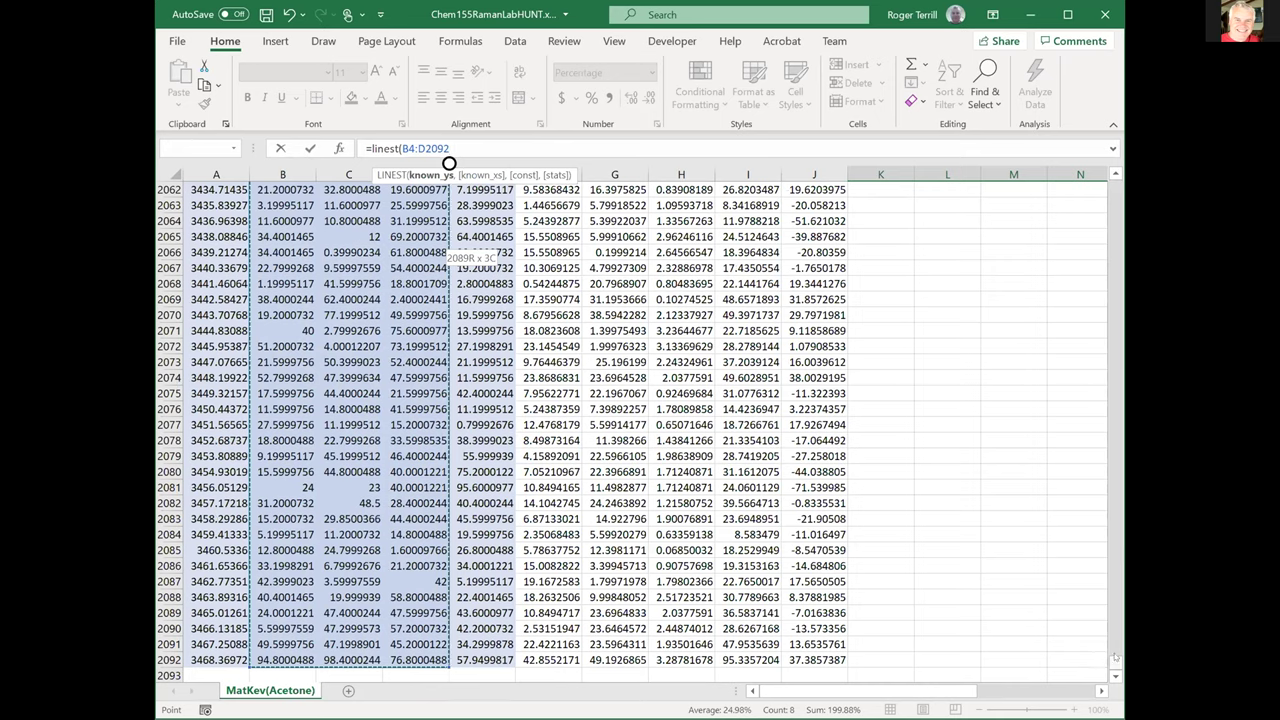
{"action": "left_click_drag", "start_coordinate": [1116, 662], "coordinate": [1118, 183]}
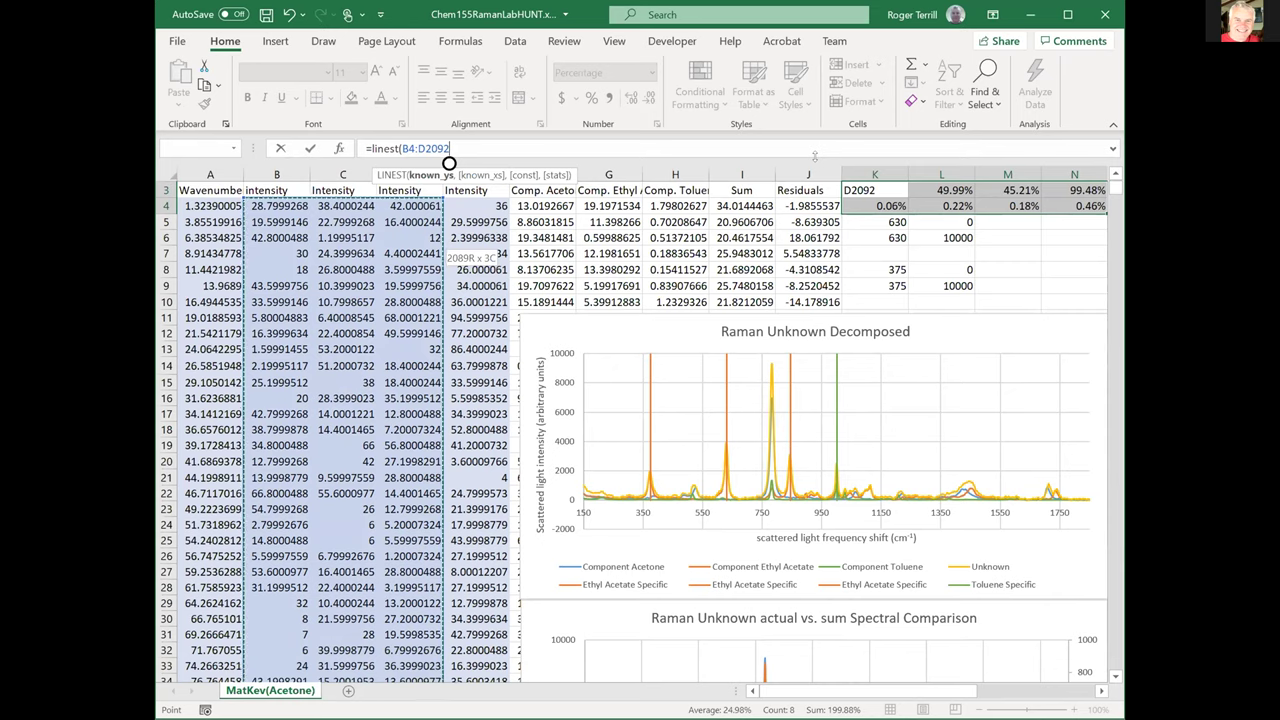
Add the unknown mixture intensities, E4:E2092, as the known_xs argument of LINEST.
{"action": "type", "text": ","}
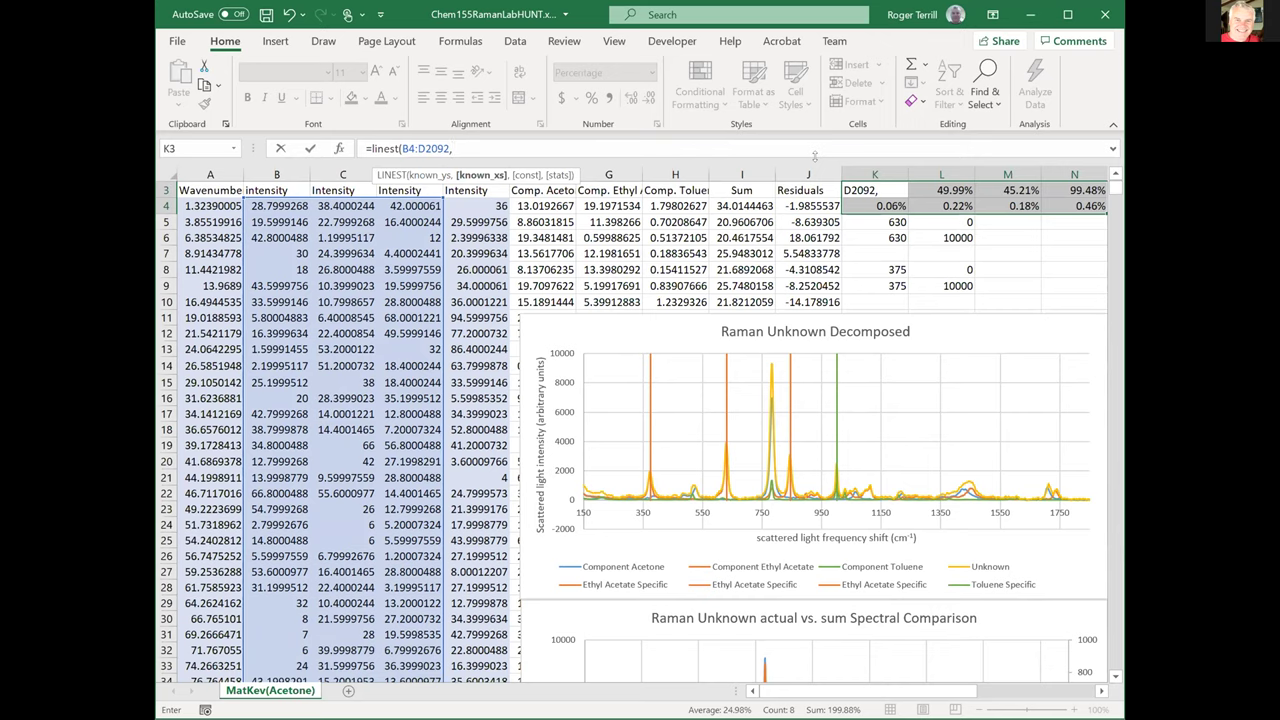
{"action": "scroll", "coordinate": [585, 231], "scroll_direction": "up", "scroll_amount": 1}
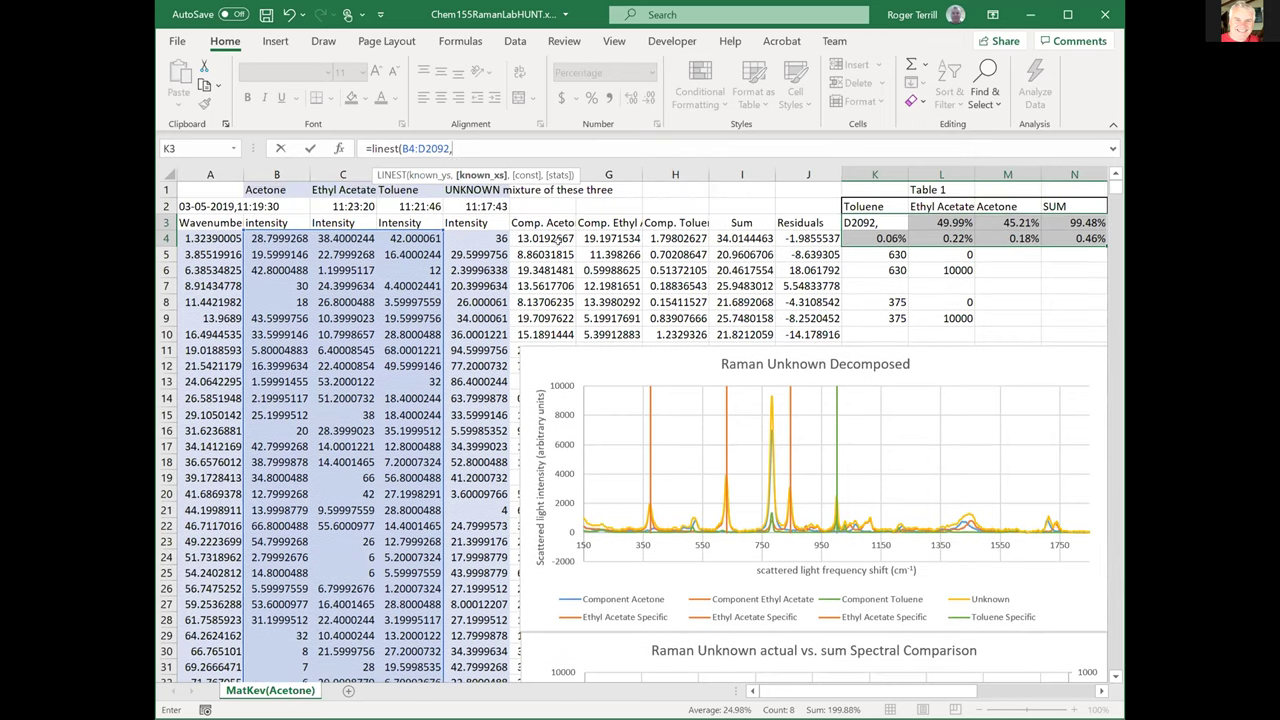
{"action": "left_click", "coordinate": [479, 231]}
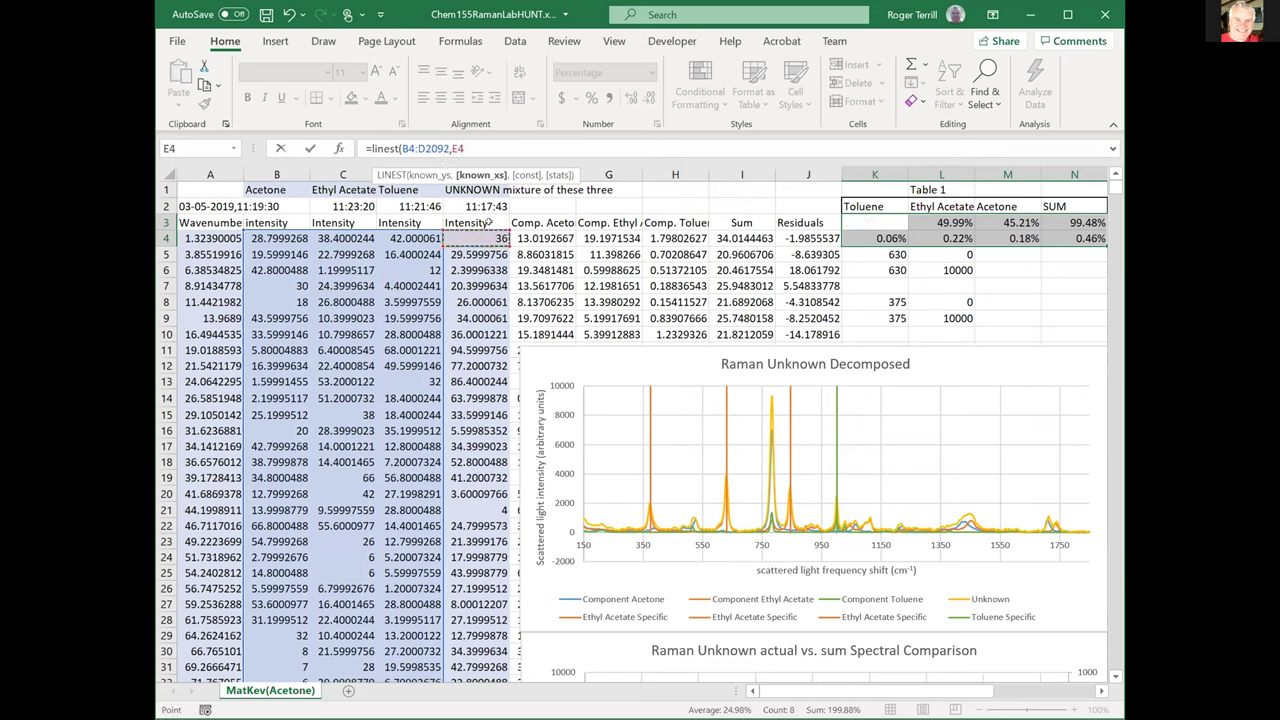
{"action": "key", "text": "ctrl+shift+Down"}
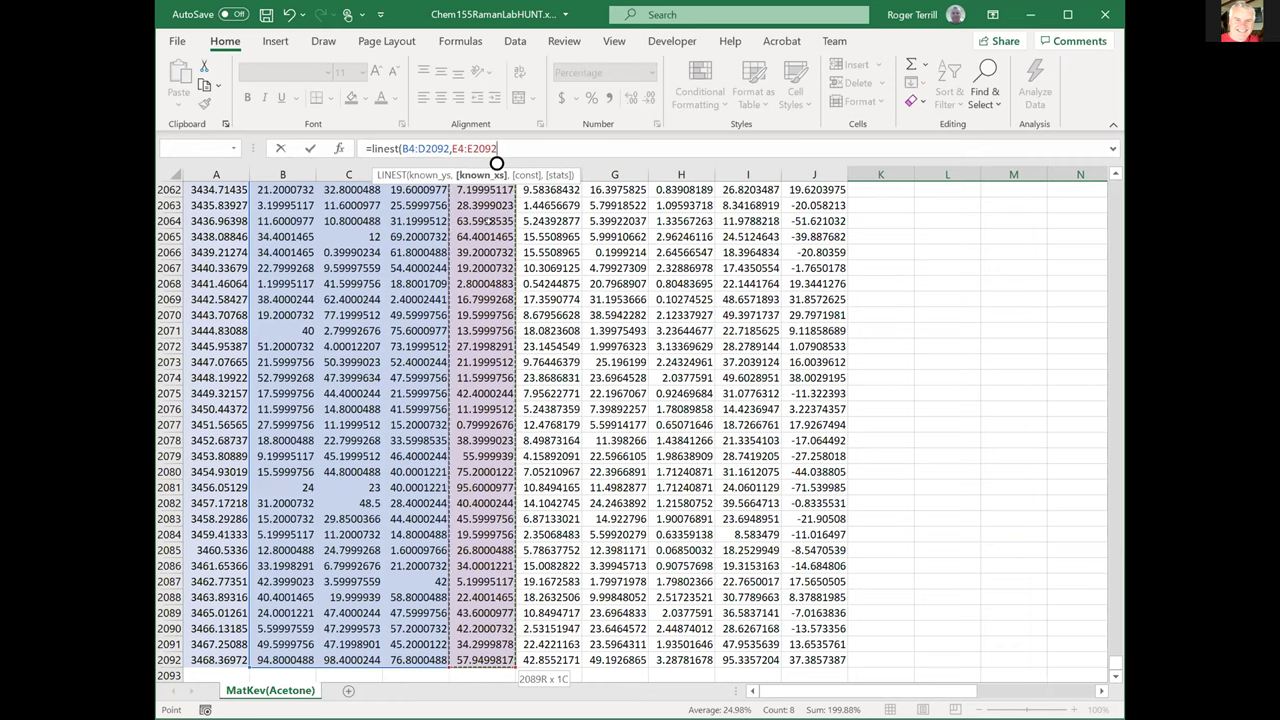
Set the LINEST constant argument to false and statistics to true, and enter it as an array formula across K3:N4.
{"action": "type", "text": ",false"}
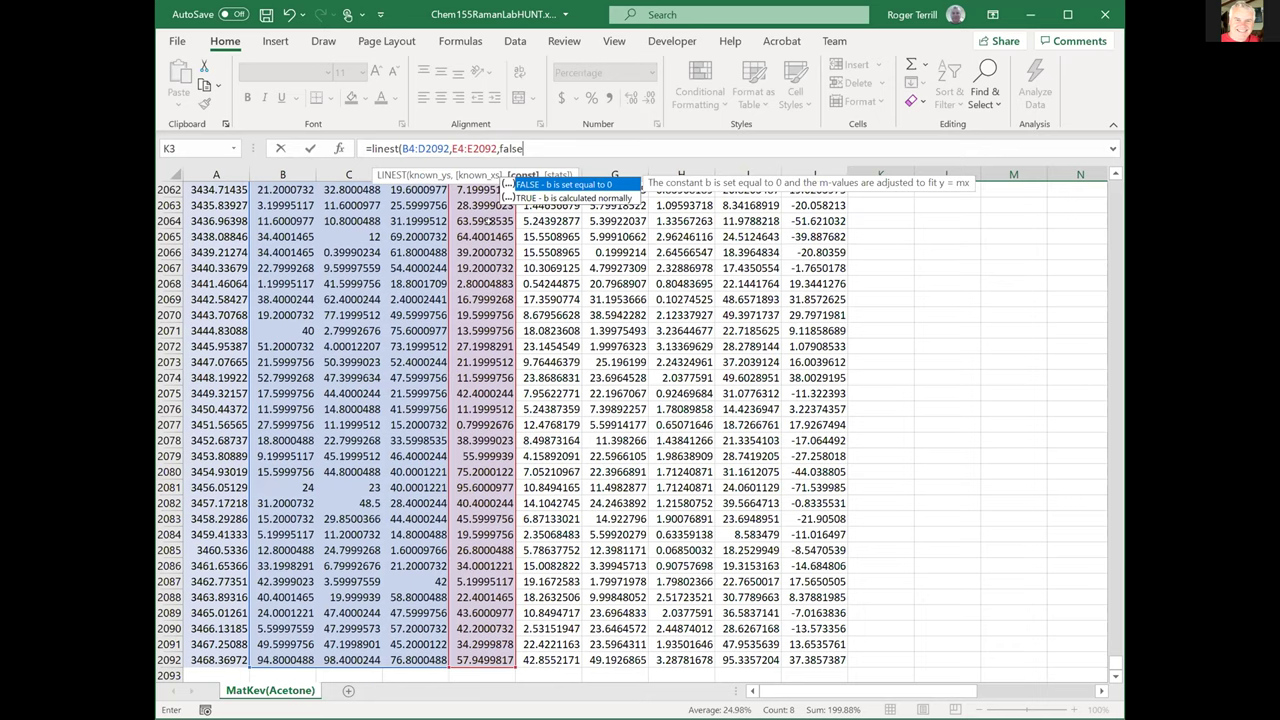
{"action": "type", "text": ","}
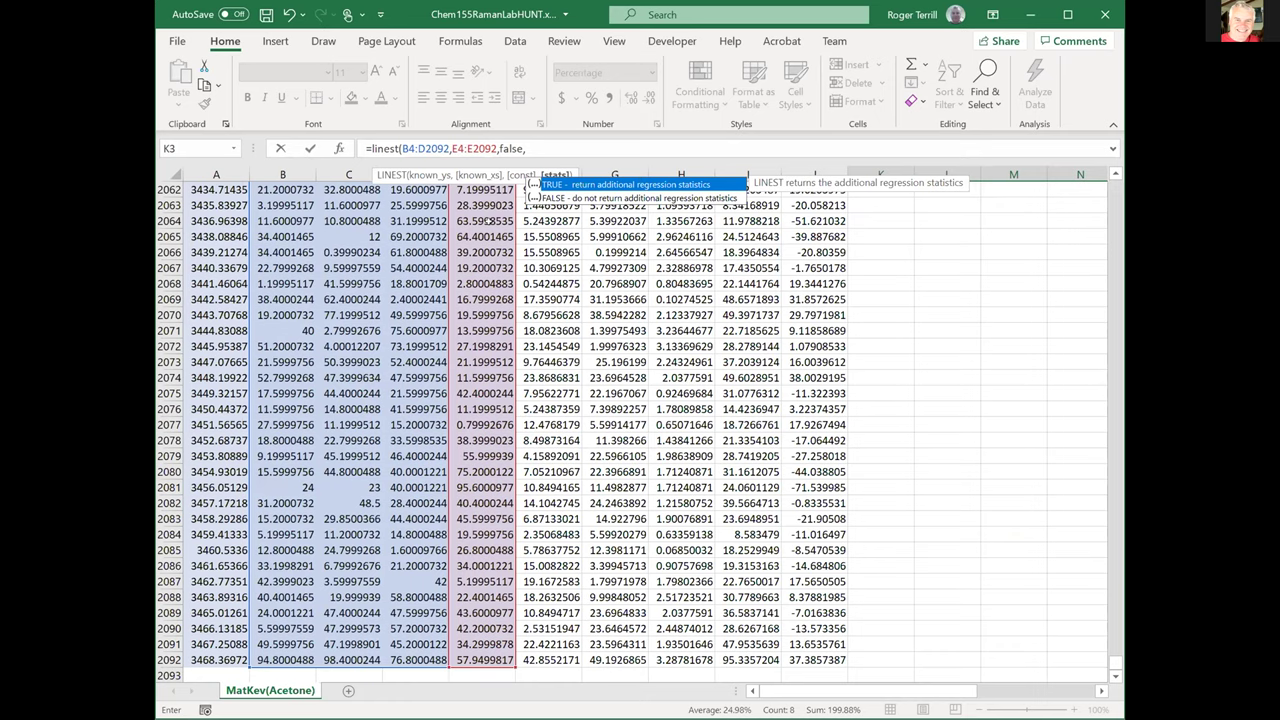
{"action": "type", "text": "true"}
{"action": "type", "text": ")"}
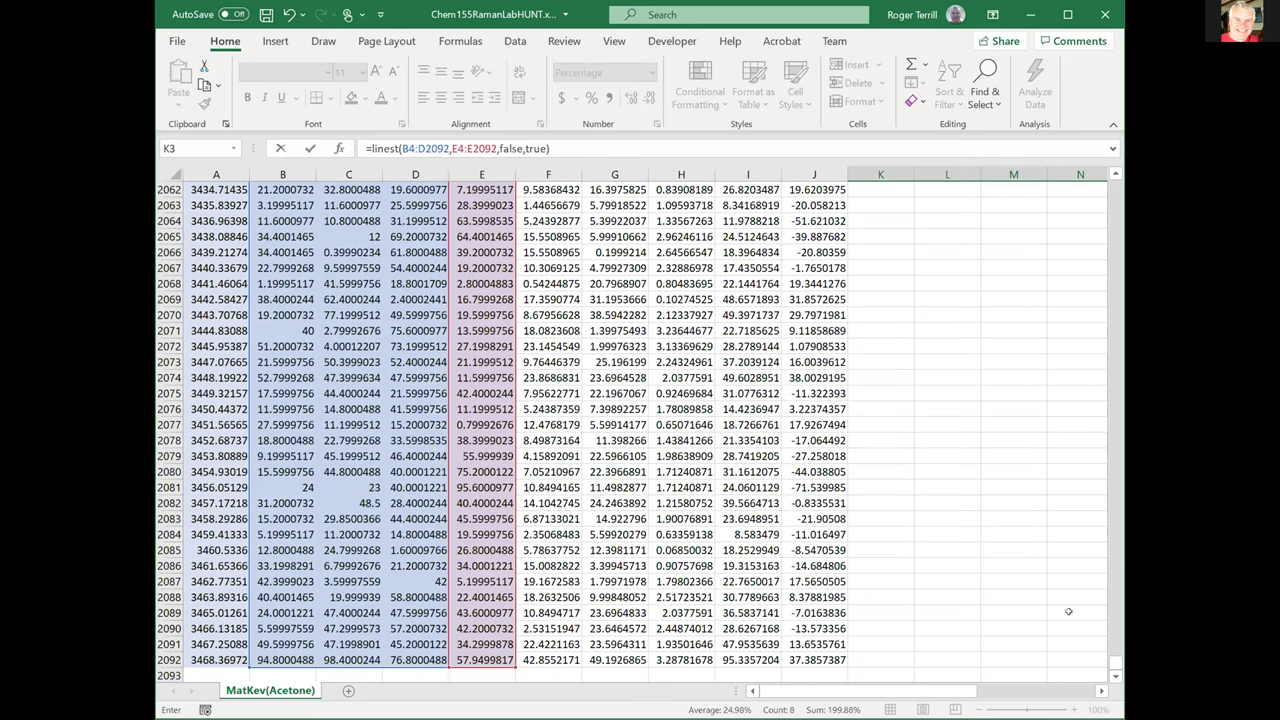
{"action": "left_click_drag", "start_coordinate": [1116, 664], "coordinate": [1116, 177]}
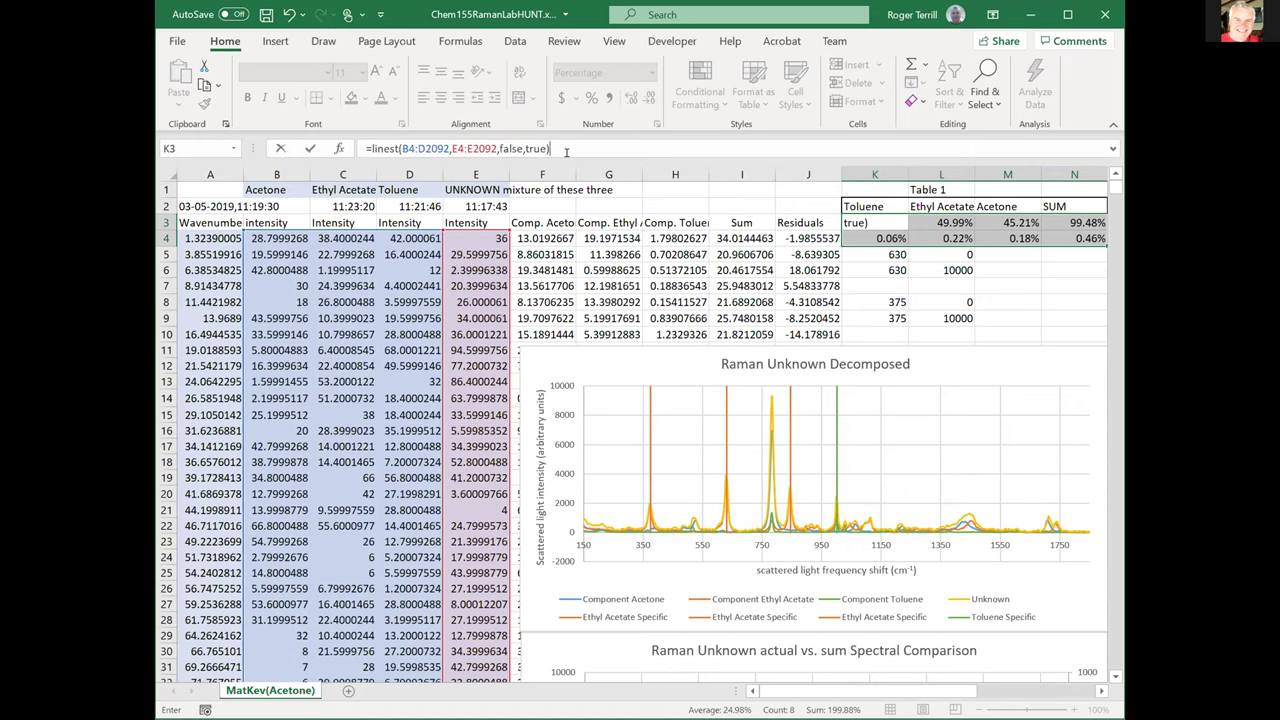
{"action": "key", "text": "ctrl+shift+Return"}
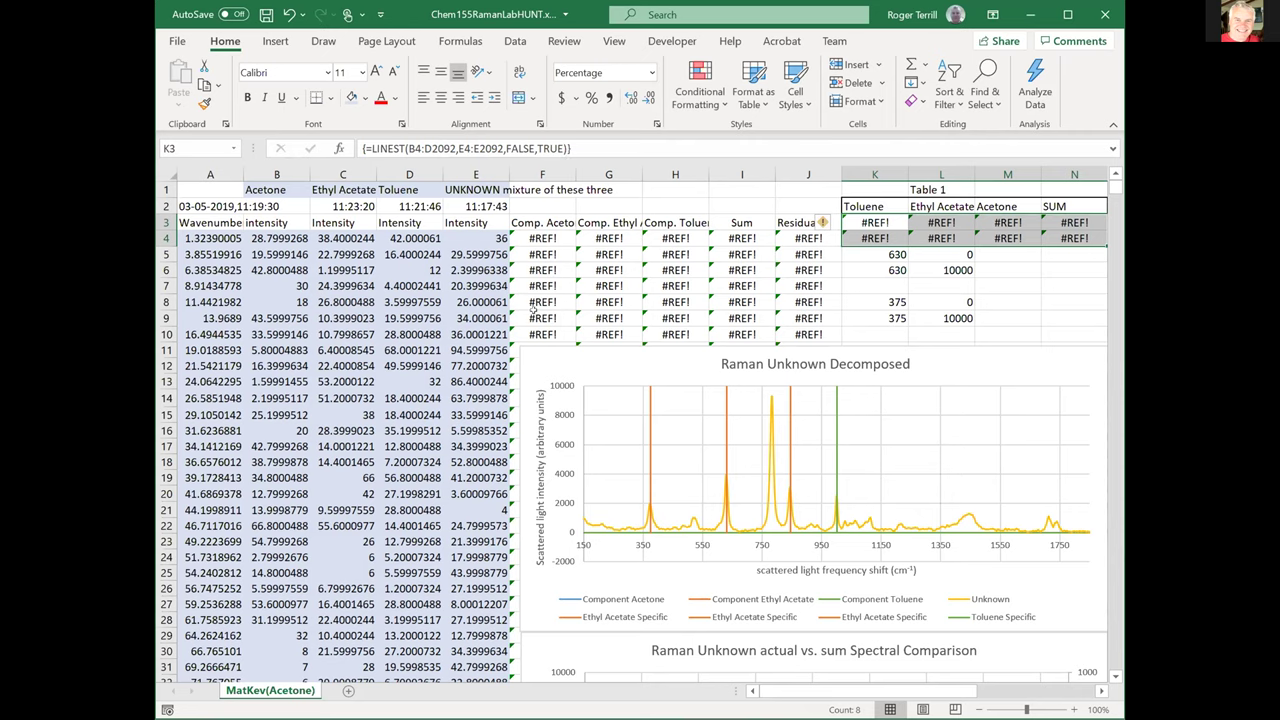
Cancel editing K3 and undo the re-entered LINEST array formula in K3:N4.
{"action": "left_click", "coordinate": [870, 256]}
{"action": "double_click", "coordinate": [861, 220]}
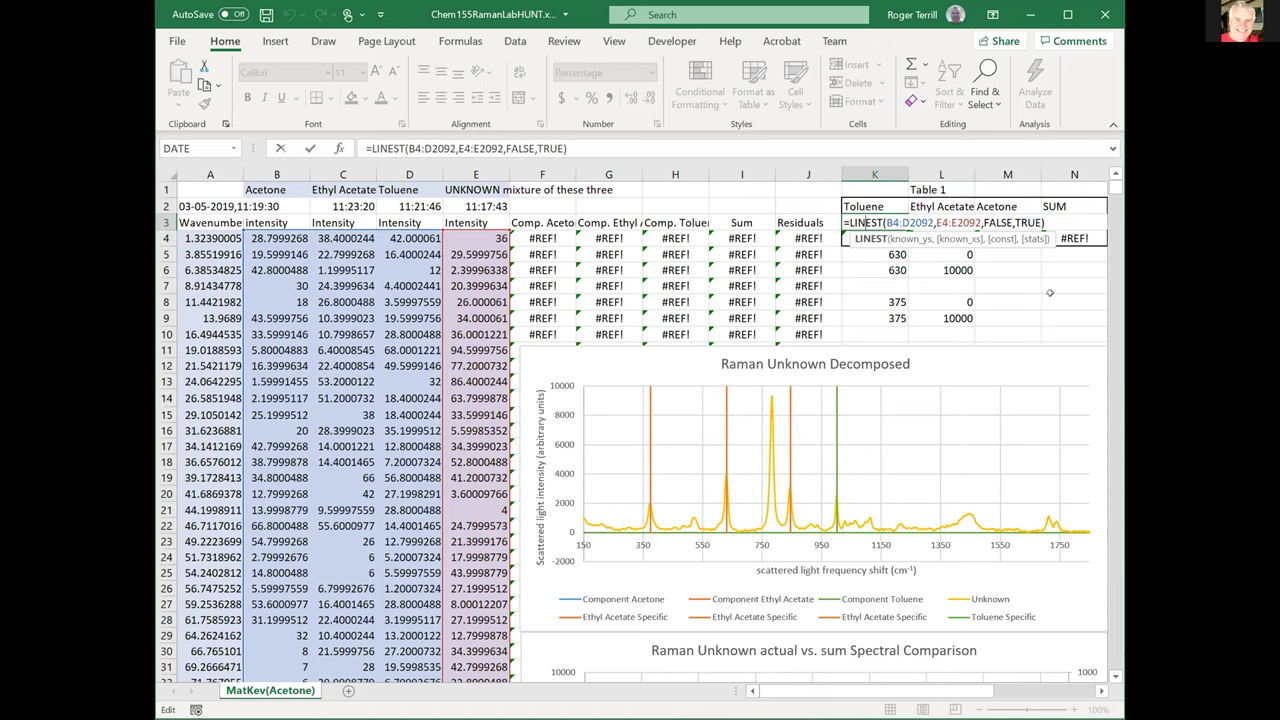
{"action": "key", "text": "Return"}
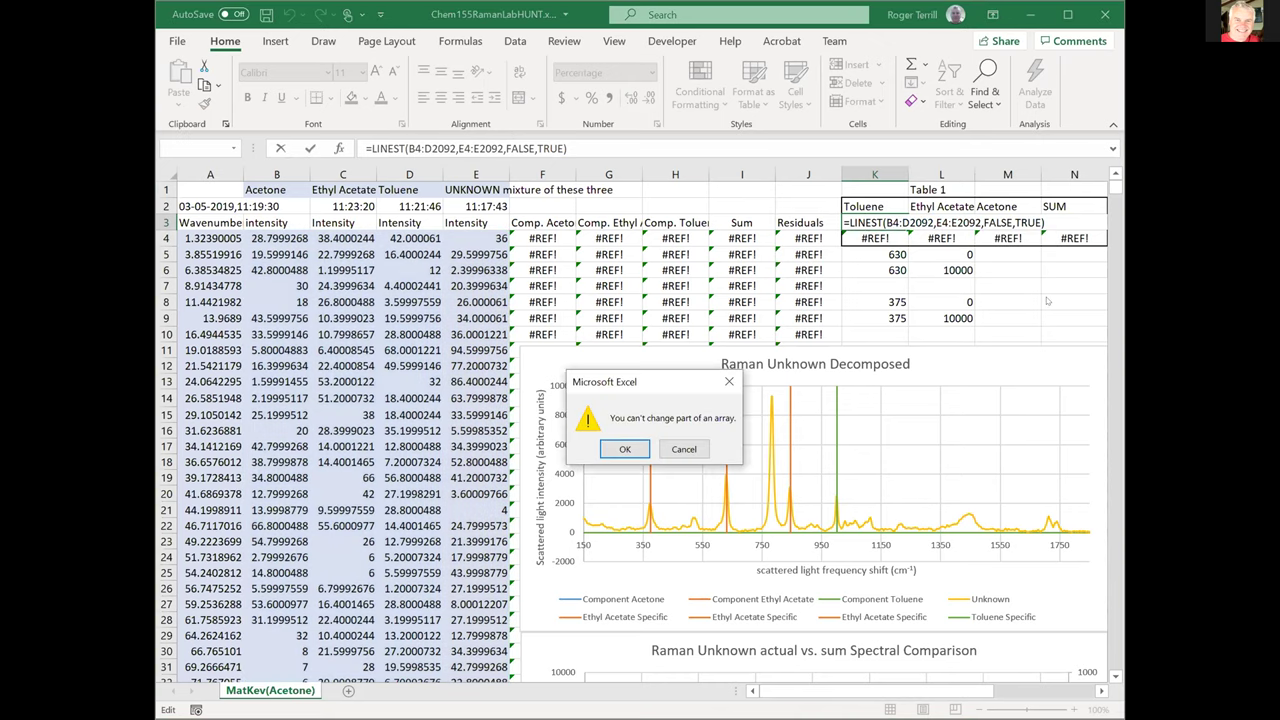
{"action": "key", "text": "Escape"}
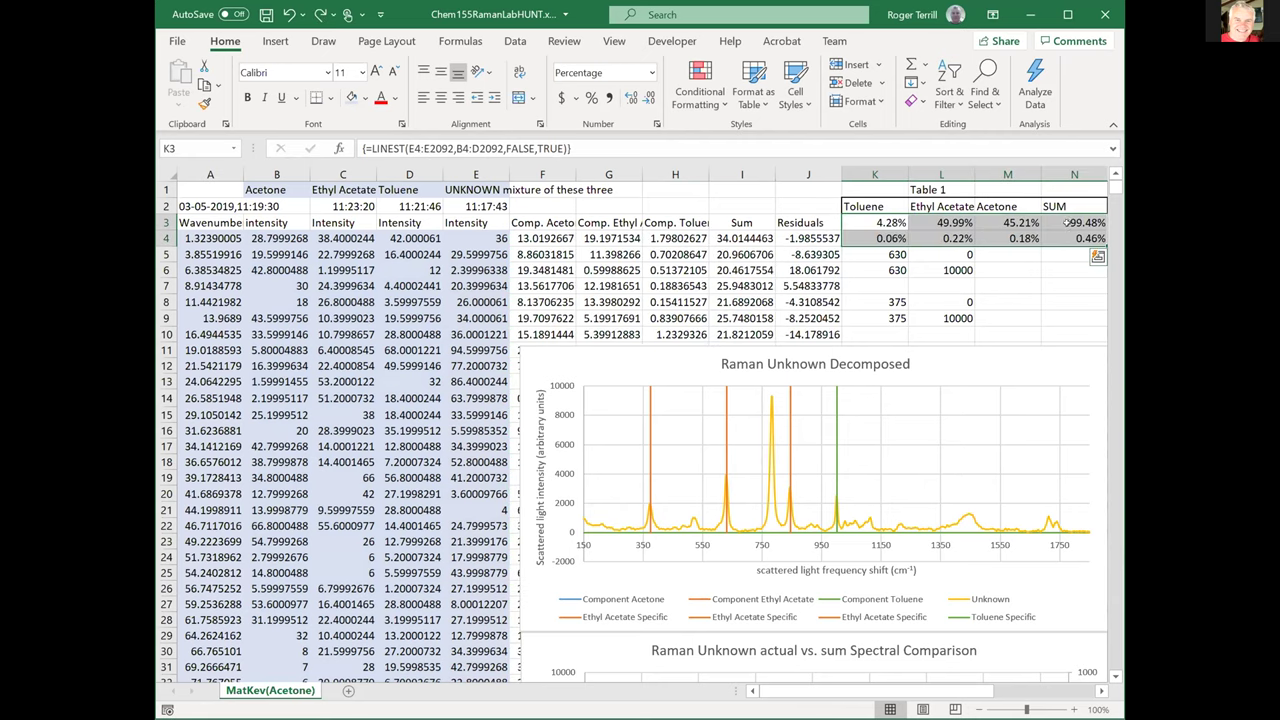
Re-enter =LINEST(E4:E2092,B4:D2092,FALSE,TRUE) as an array formula across K3:M4, checking its known_ys range.
{"action": "left_click_drag", "start_coordinate": [882, 222], "coordinate": [1007, 238]}
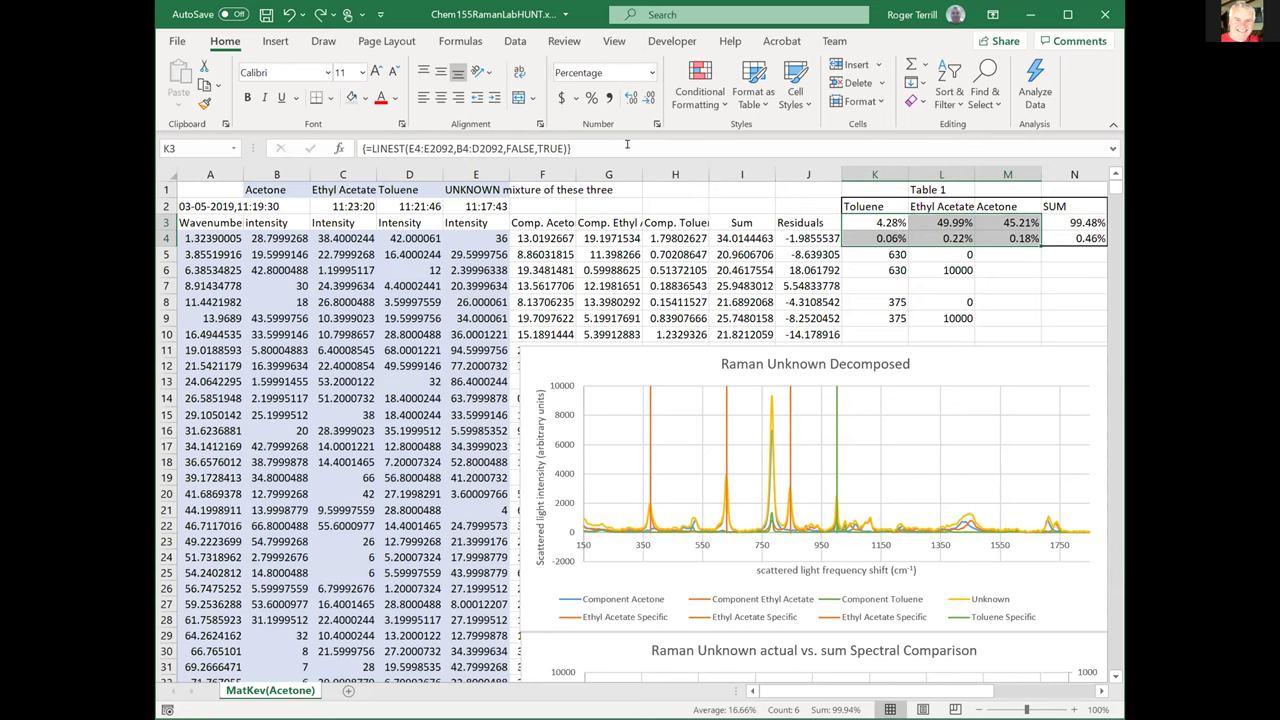
{"action": "left_click", "coordinate": [627, 147]}
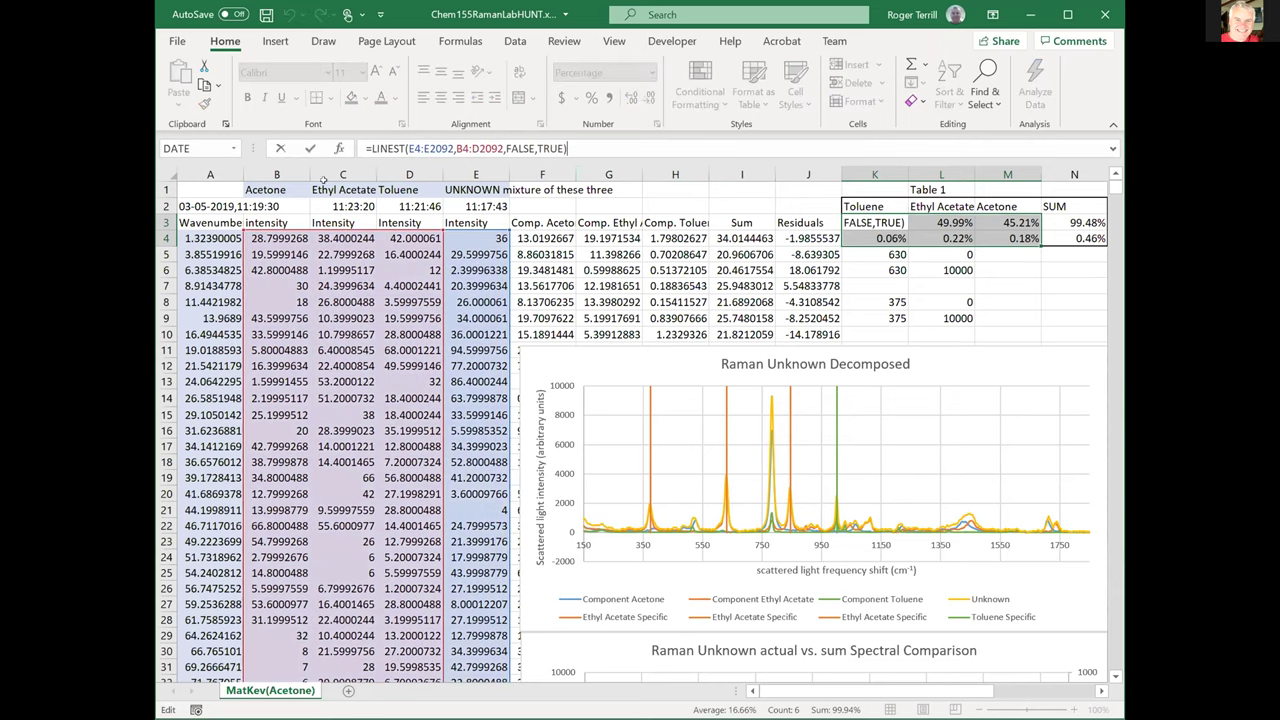
{"action": "left_click", "coordinate": [427, 148]}
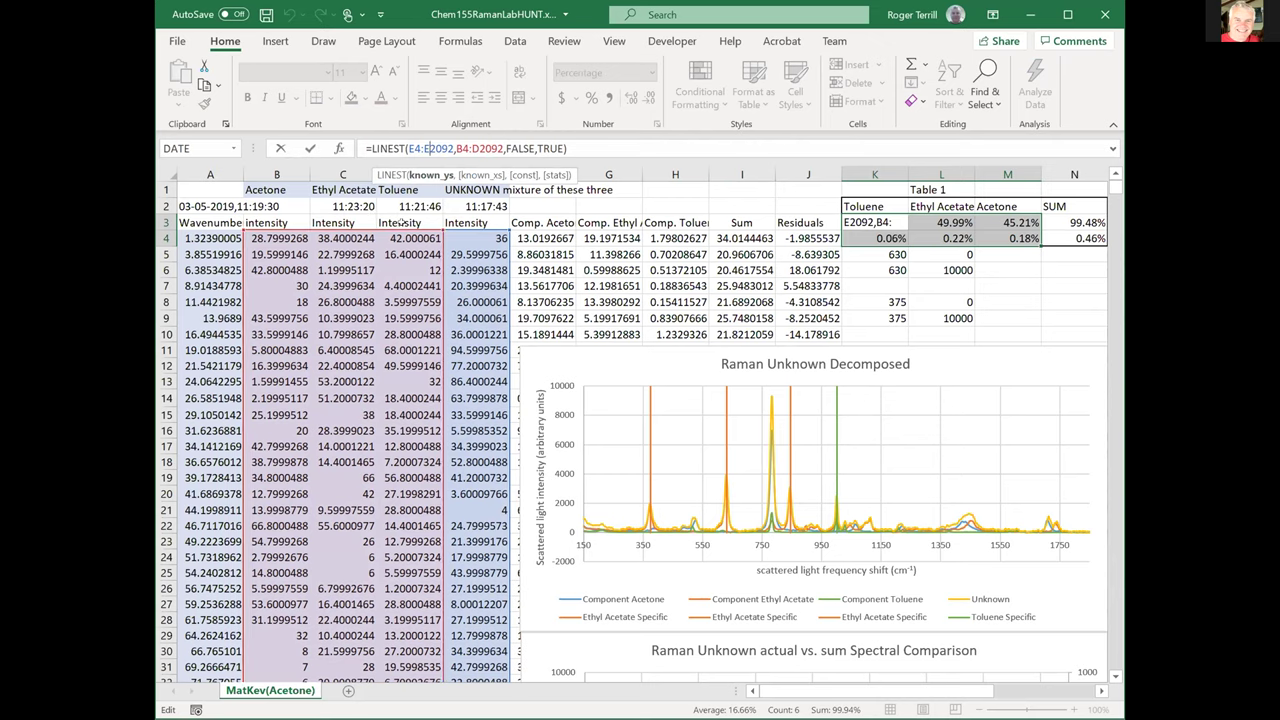
{"action": "left_click", "coordinate": [570, 148]}
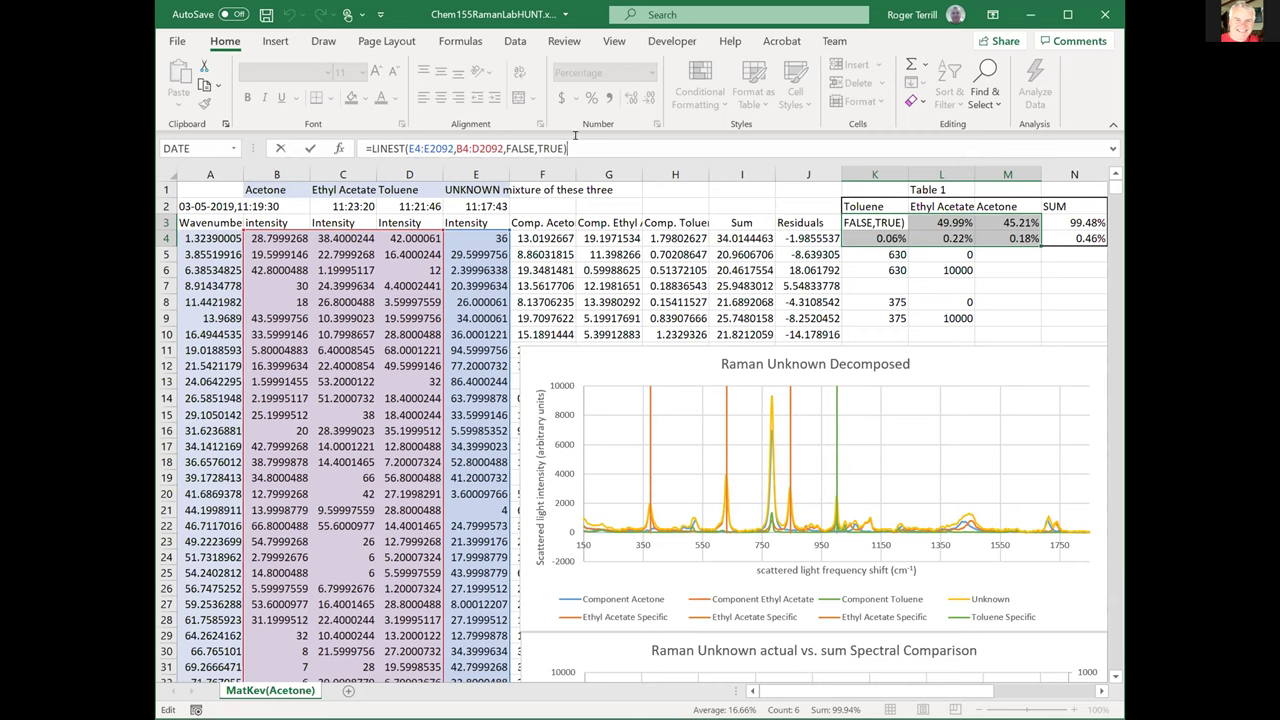
{"action": "key", "text": "ctrl+shift+Return"}
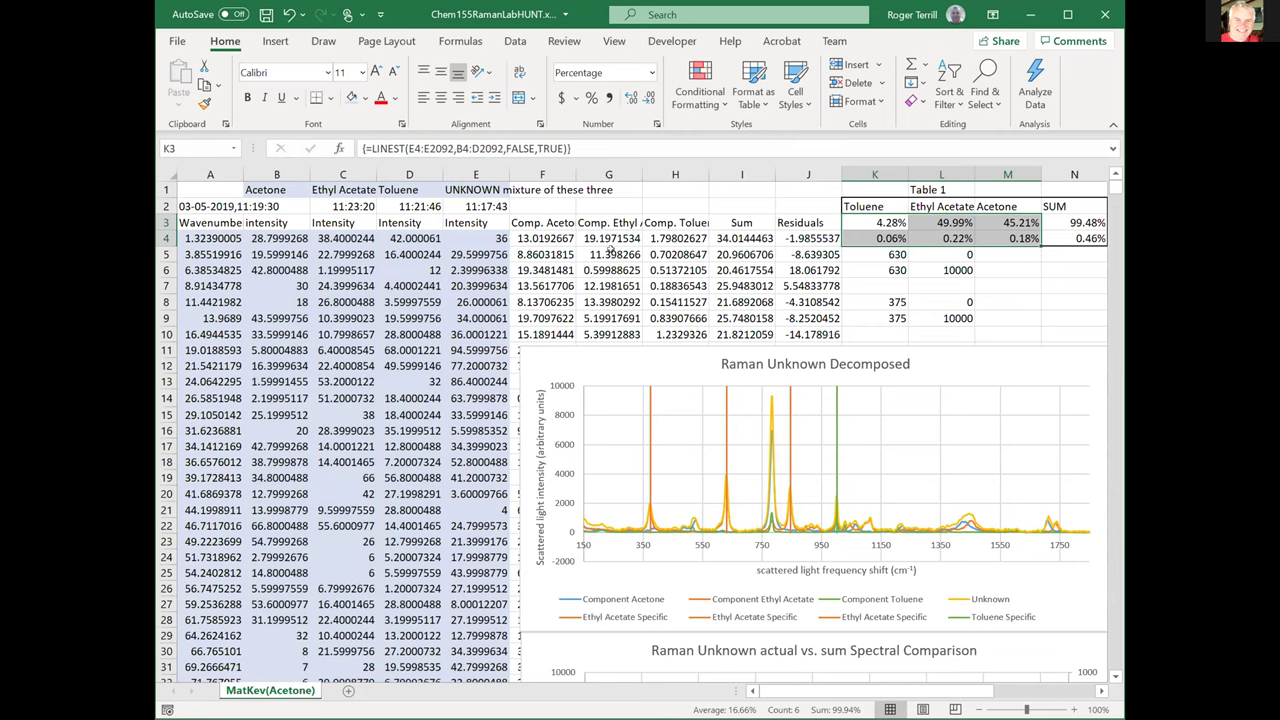
Examine the component formulas in G6 and H5, the Unknown chart series, and toluene's LINEST coefficient and uncertainty in K3 and K4.
{"action": "left_click", "coordinate": [620, 270]}
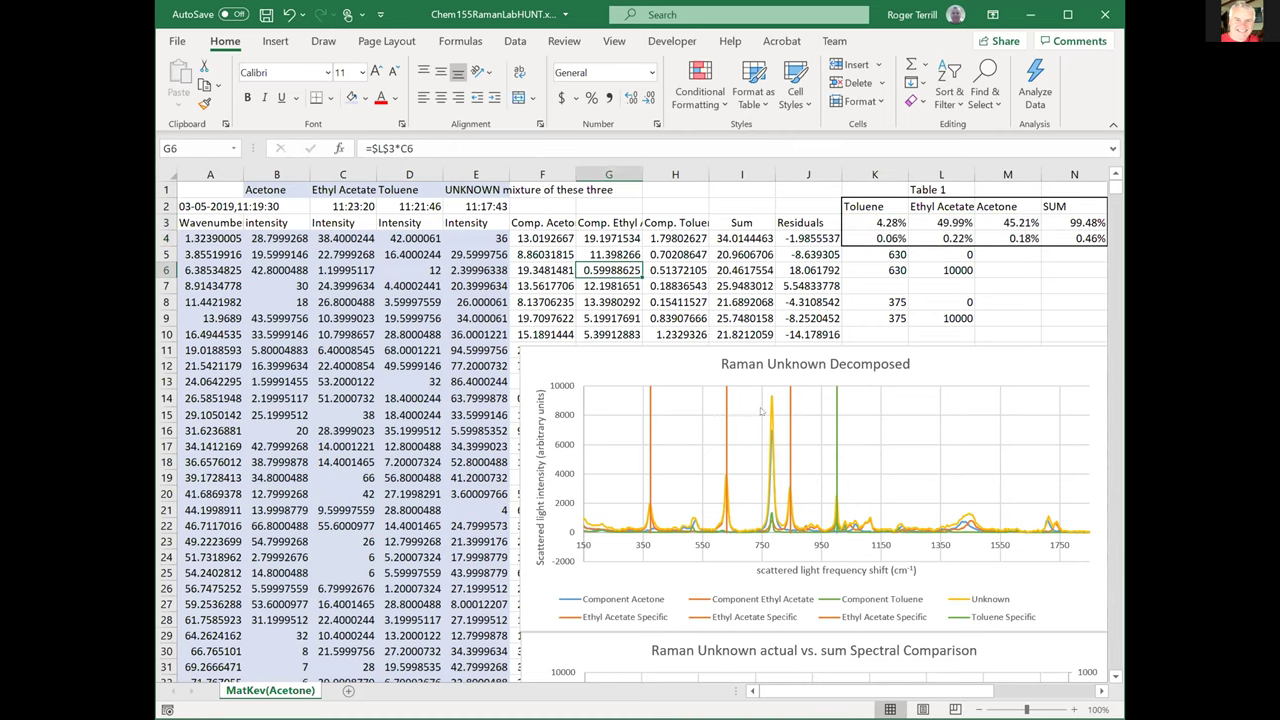
{"action": "left_click", "coordinate": [771, 412]}
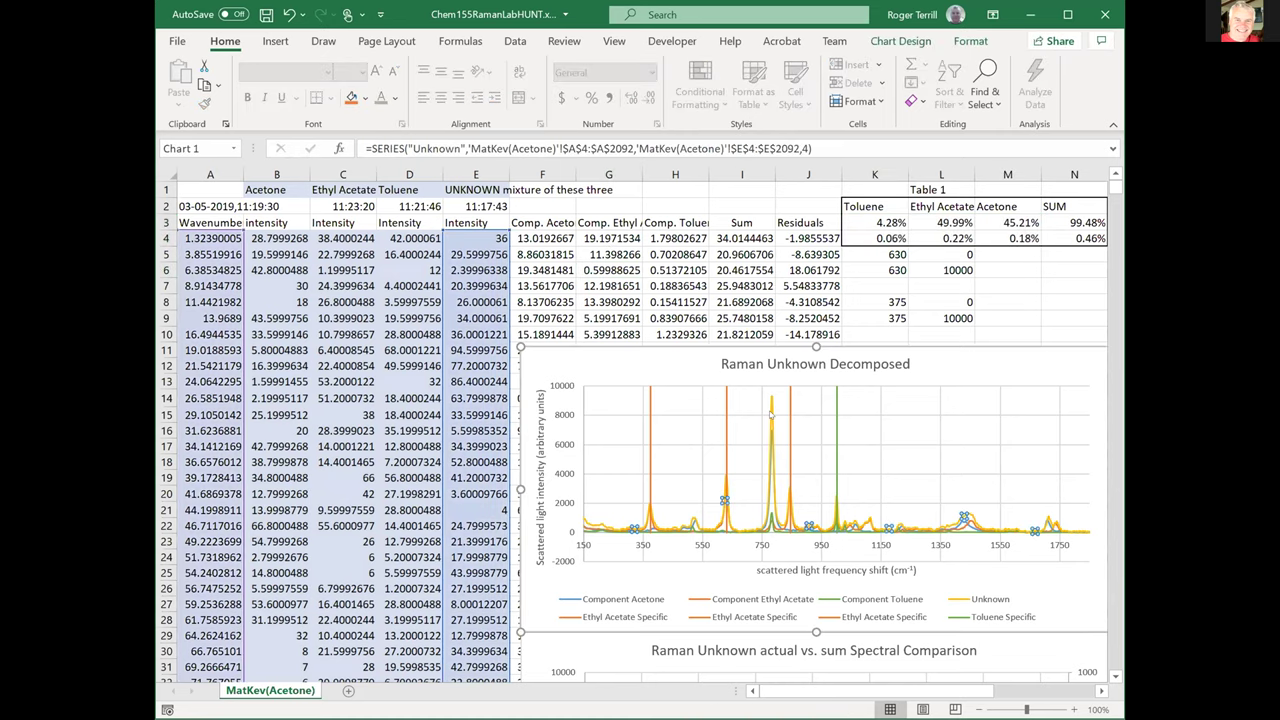
{"action": "left_click", "coordinate": [767, 519]}
{"action": "left_click", "coordinate": [688, 255]}
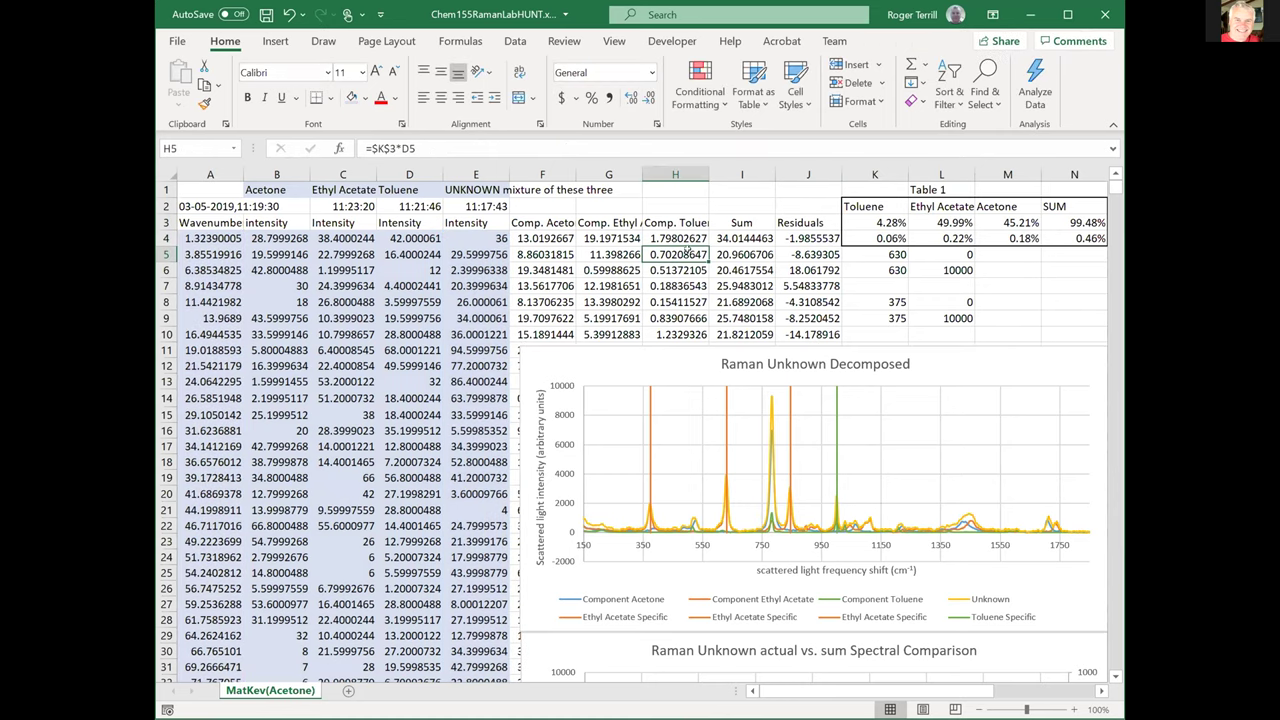
{"action": "left_click", "coordinate": [880, 222]}
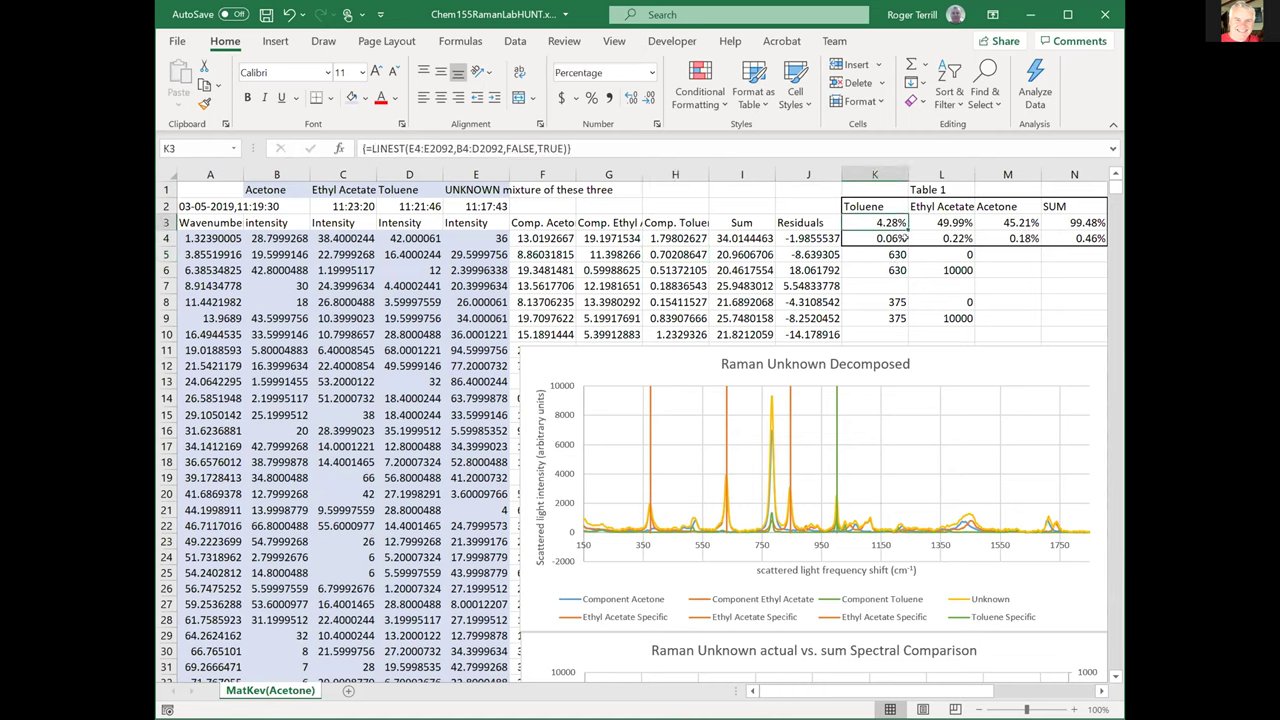
{"action": "left_click", "coordinate": [904, 238]}
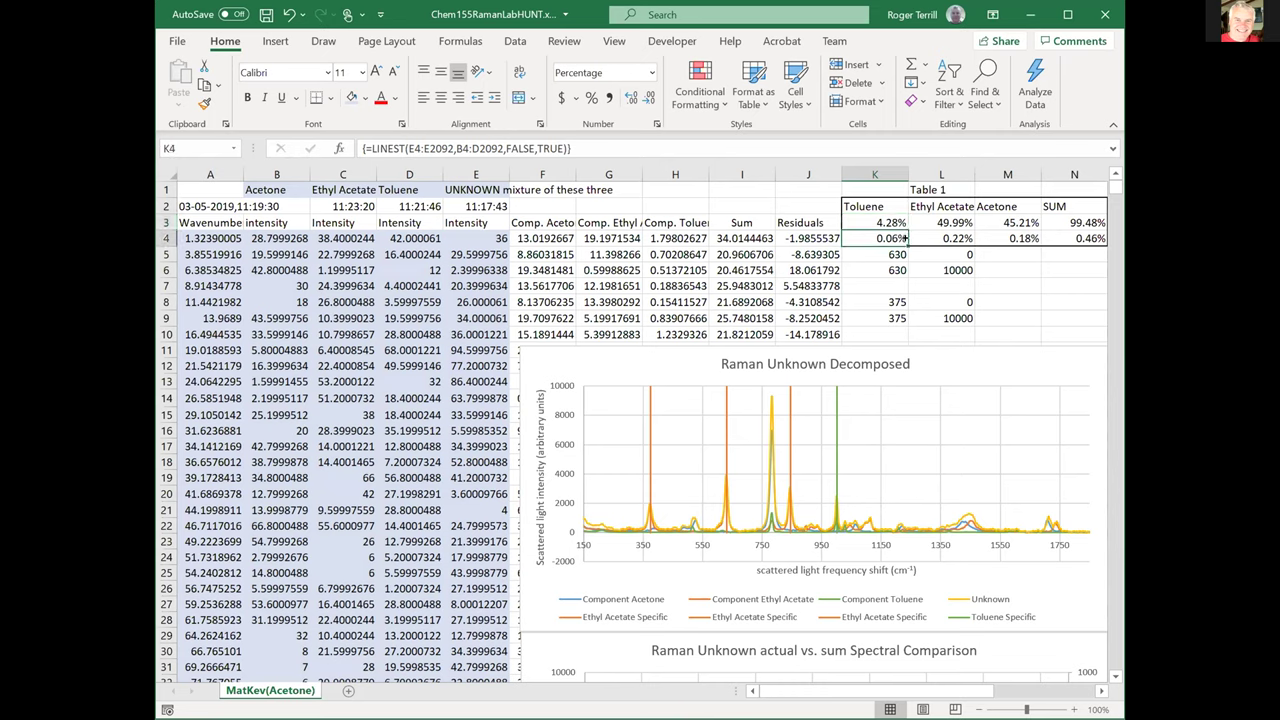
Examine the LINEST coefficients and uncertainties of toluene, ethyl acetate and acetone in K3:M4, and check the coefficient sum formula in N3.
{"action": "key", "text": "Up"}
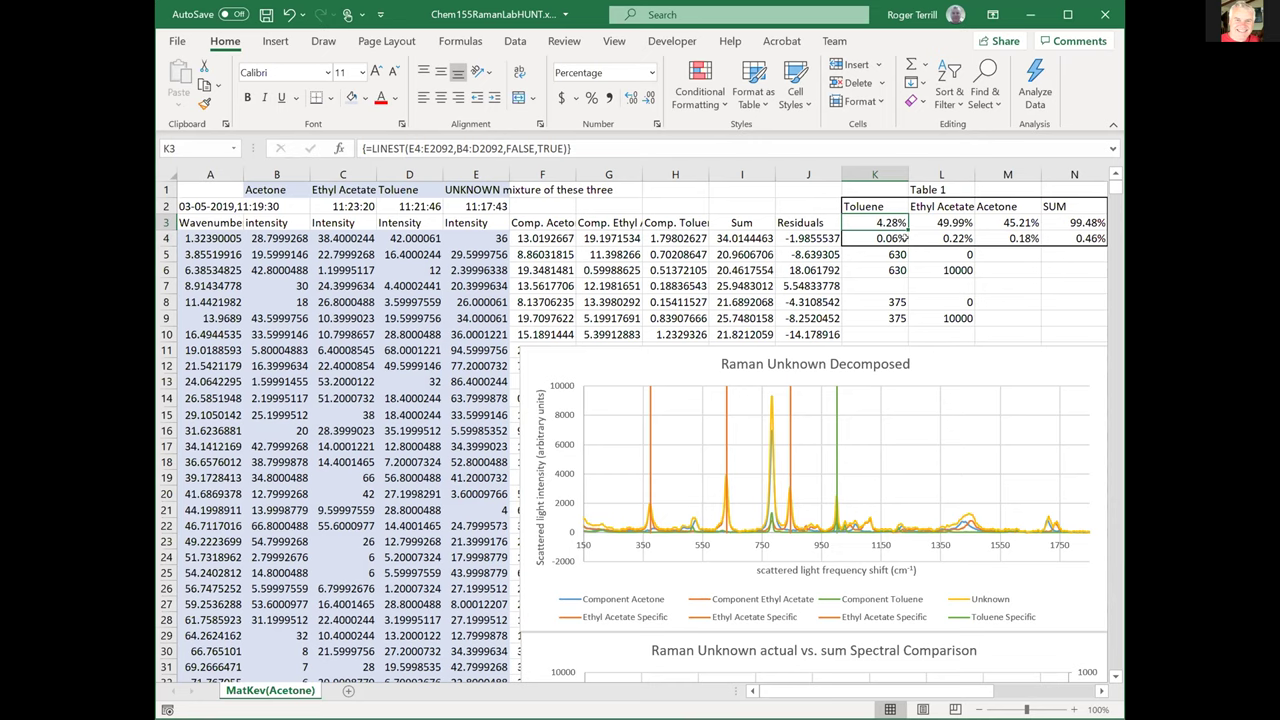
{"action": "left_click", "coordinate": [904, 238]}
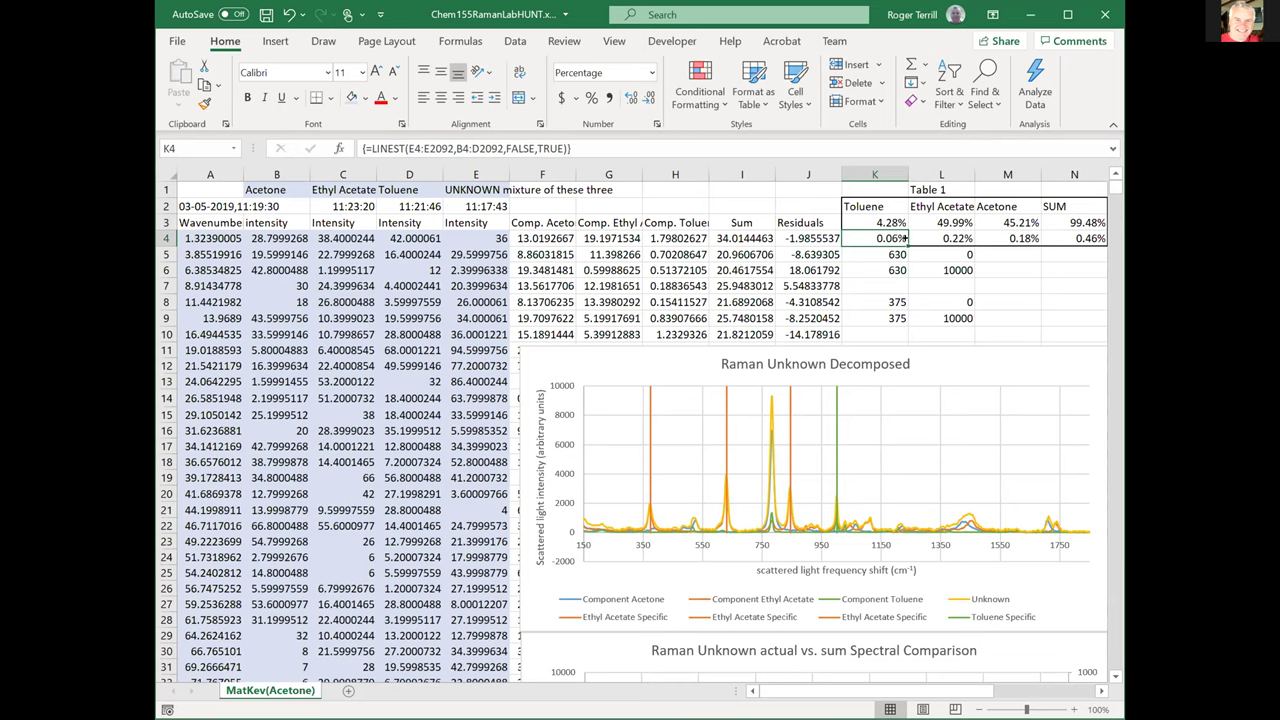
{"action": "key", "text": "Up"}
{"action": "key", "text": "Right"}
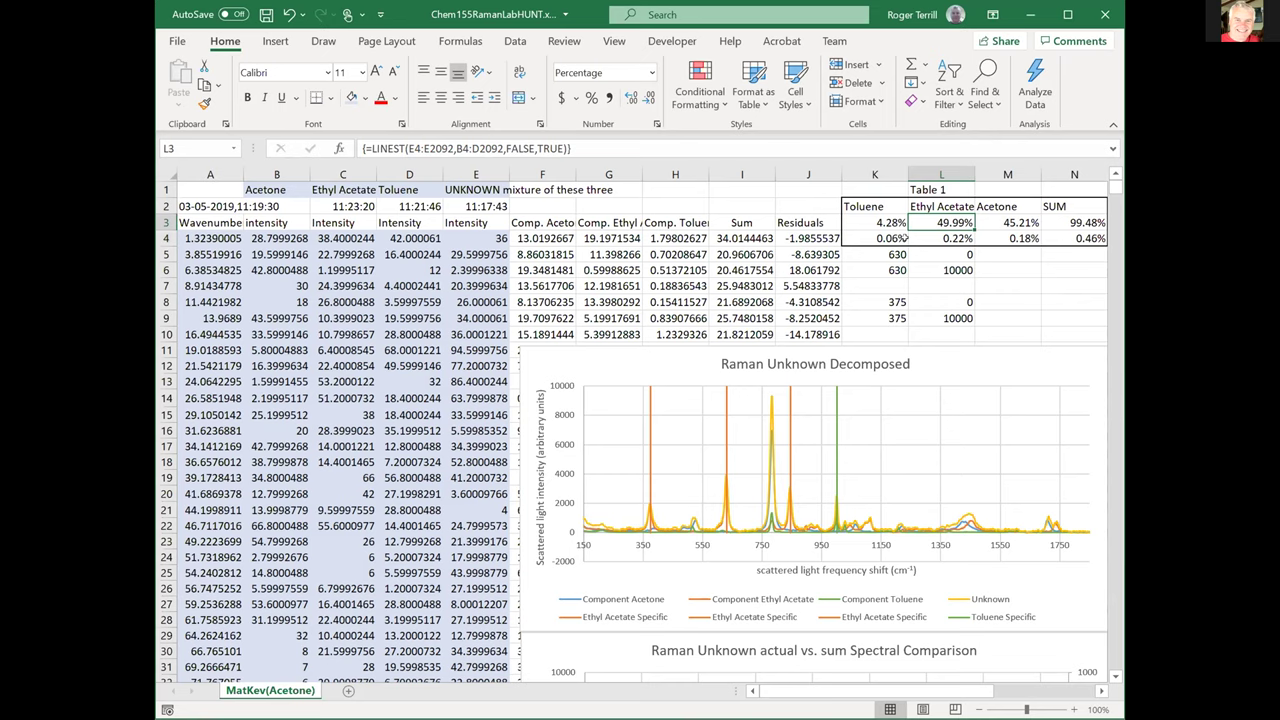
{"action": "key", "text": "Down"}
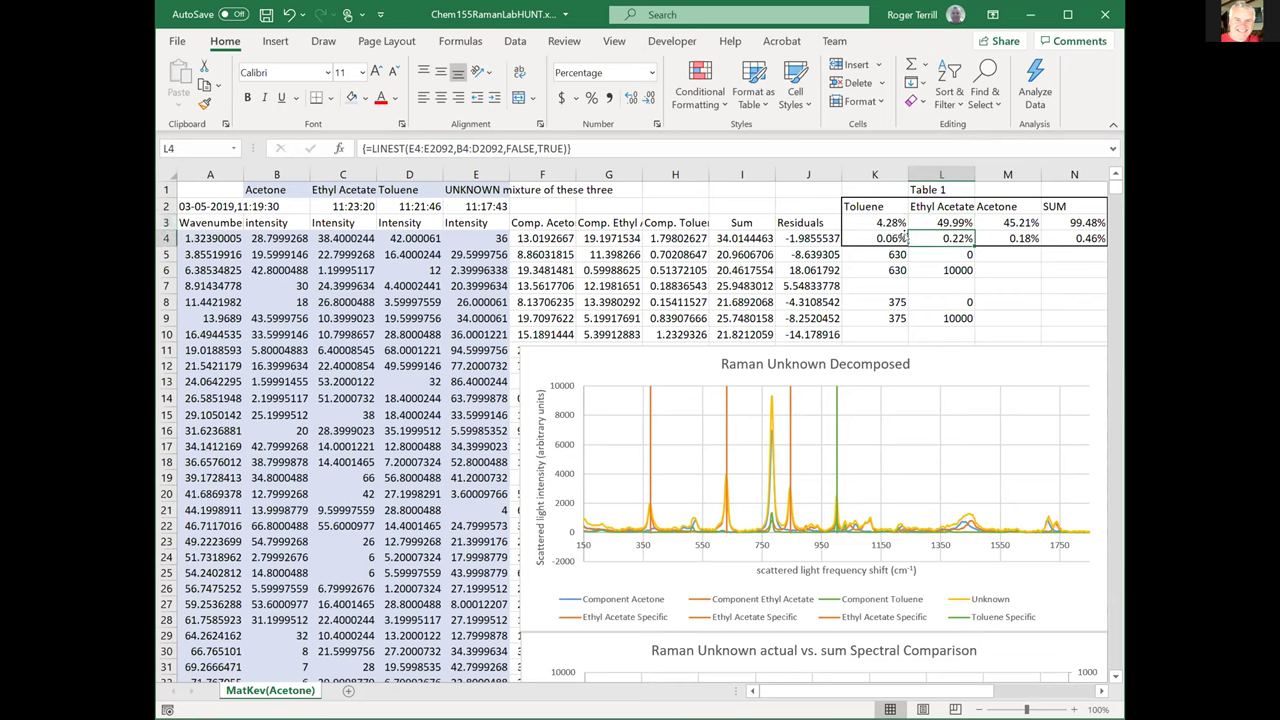
{"action": "key", "text": "Up"}
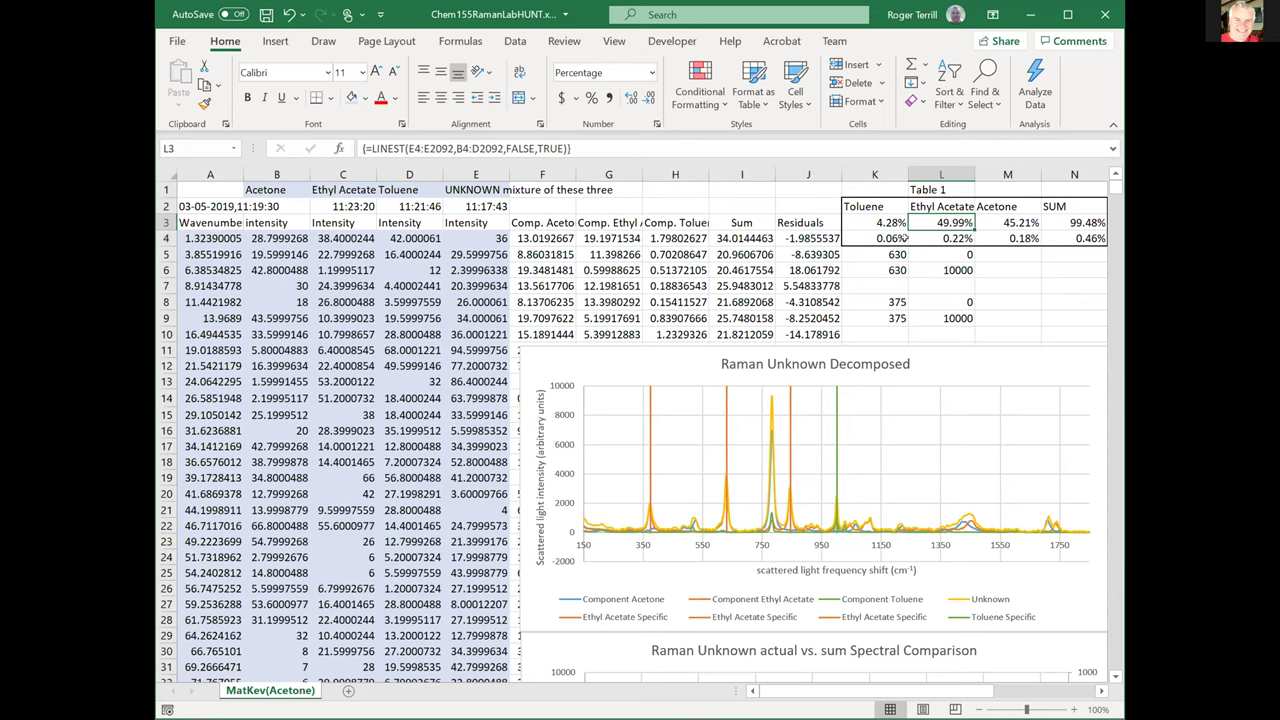
{"action": "key", "text": "Right"}
{"action": "key", "text": "Down"}
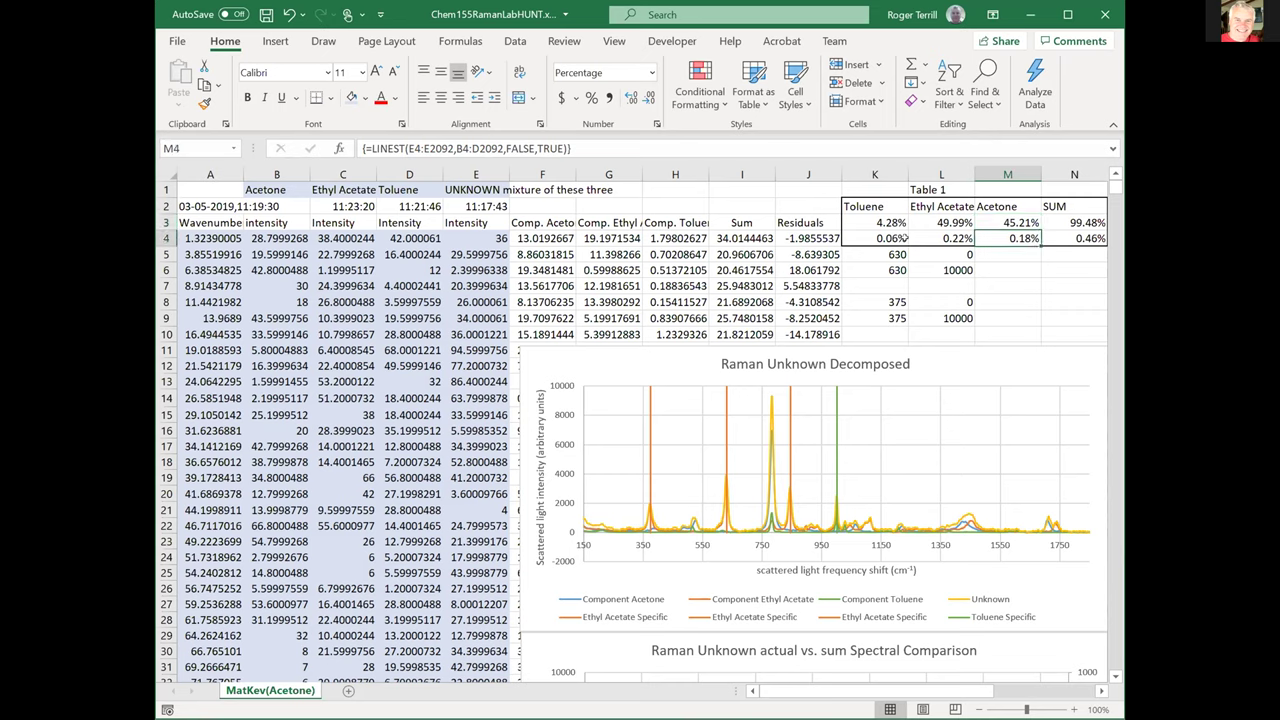
{"action": "key", "text": "Up"}
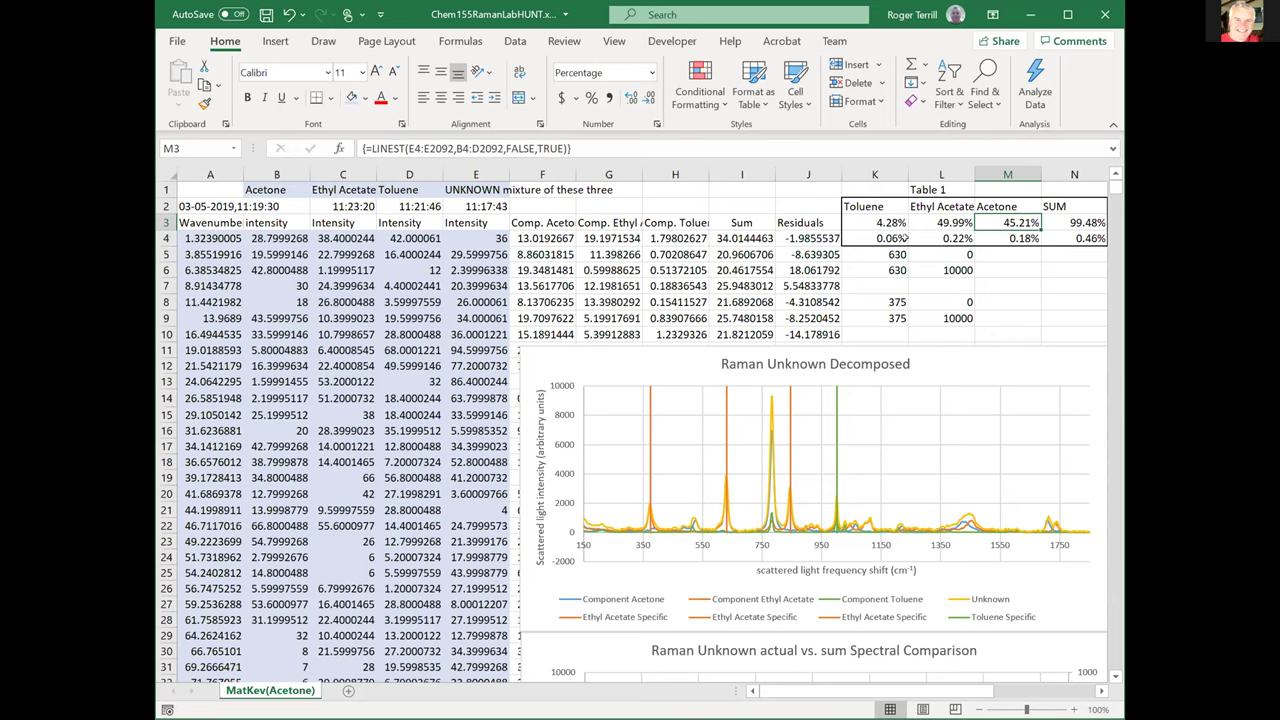
{"action": "key", "text": "Right"}
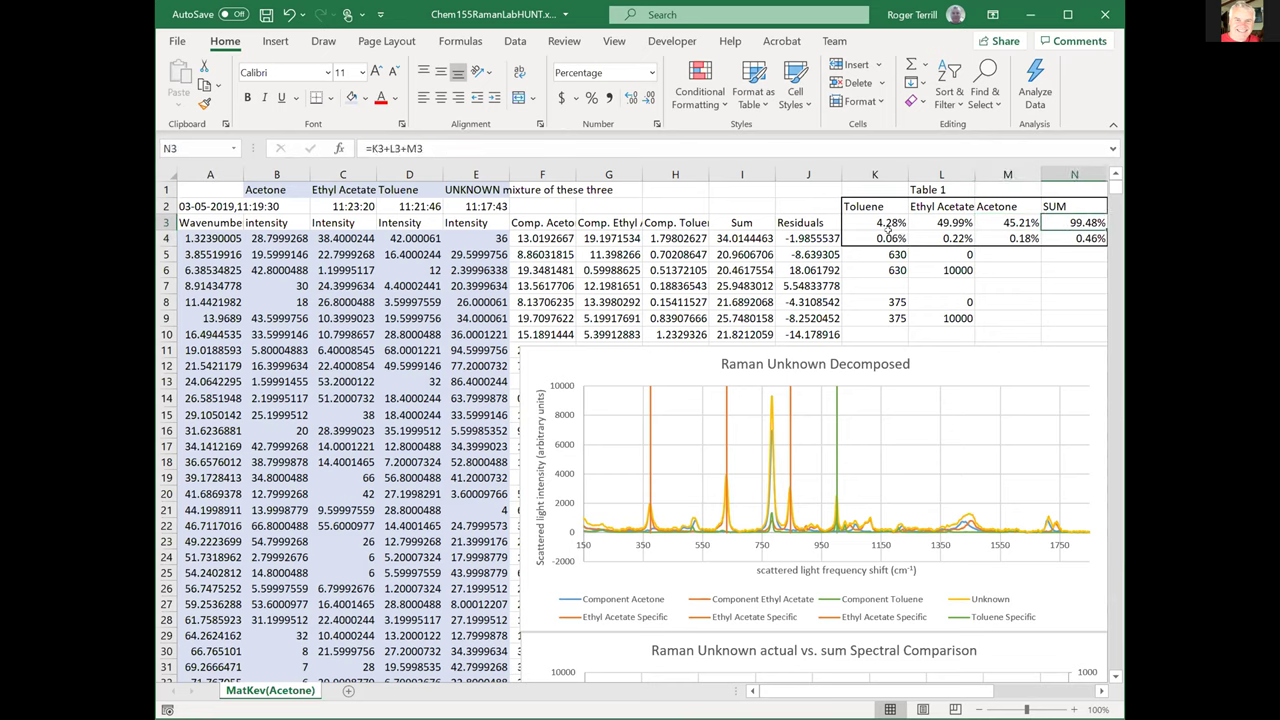
{"action": "double_click", "coordinate": [1088, 222]}
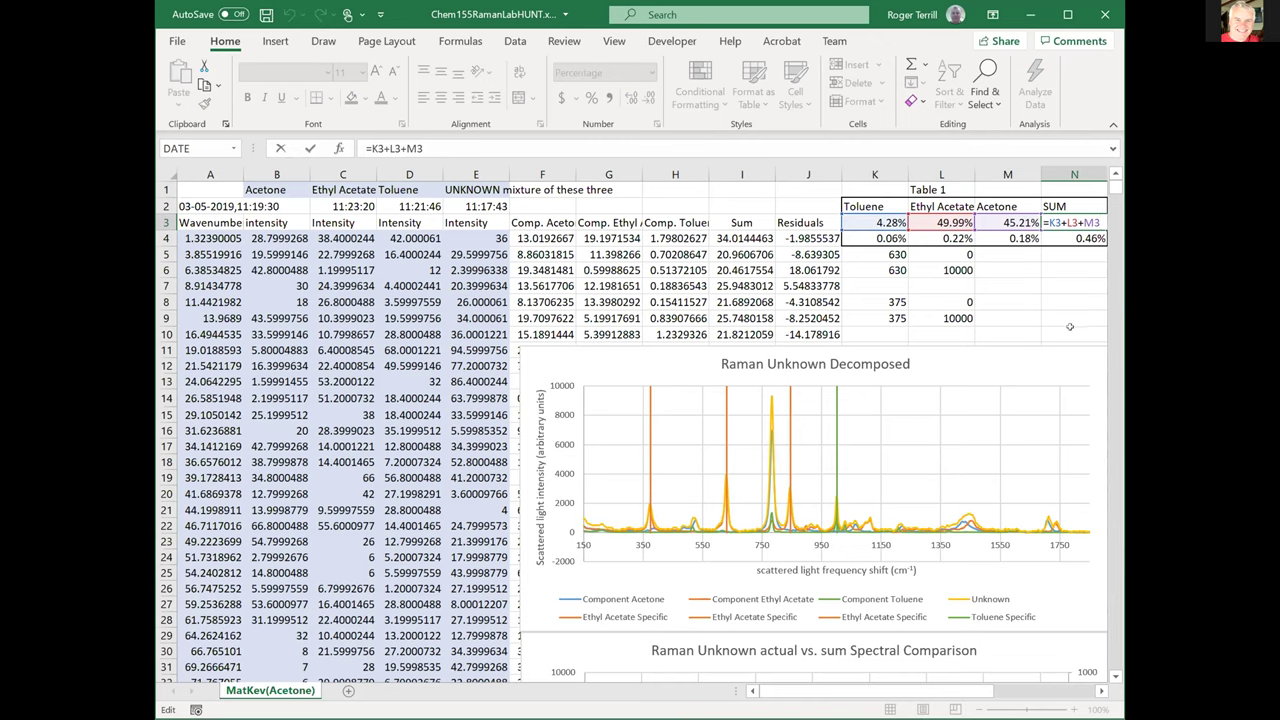
{"action": "key", "text": "Return"}
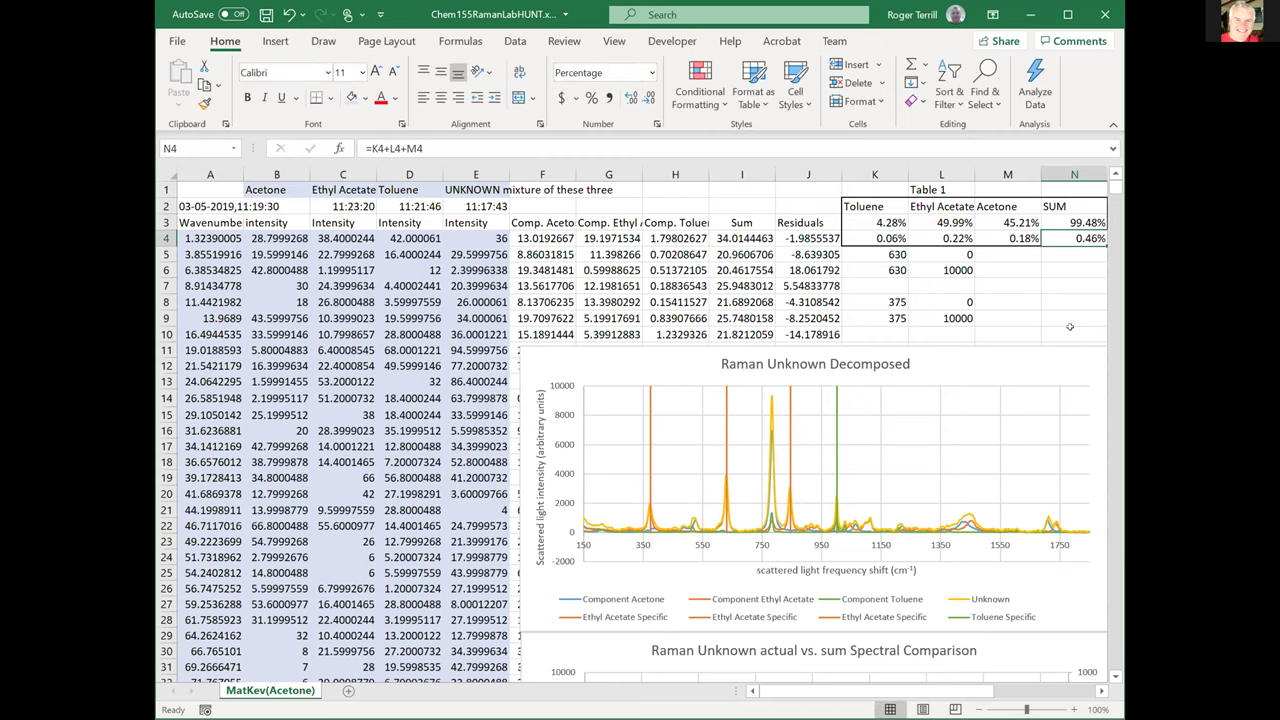
Delete the formula =K4+L4+M4 that adds up the uncertainties in N4.
{"action": "double_click", "coordinate": [1070, 238]}
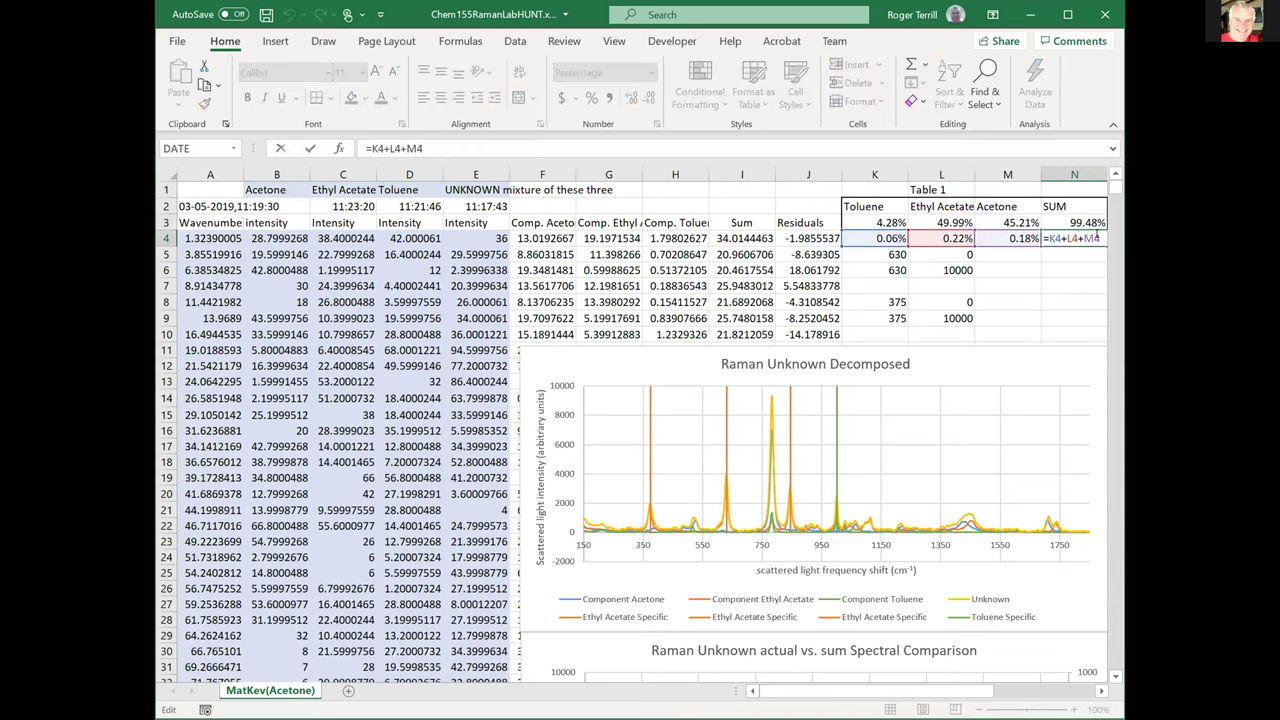
{"action": "left_click_drag", "start_coordinate": [1100, 238], "coordinate": [1043, 239]}
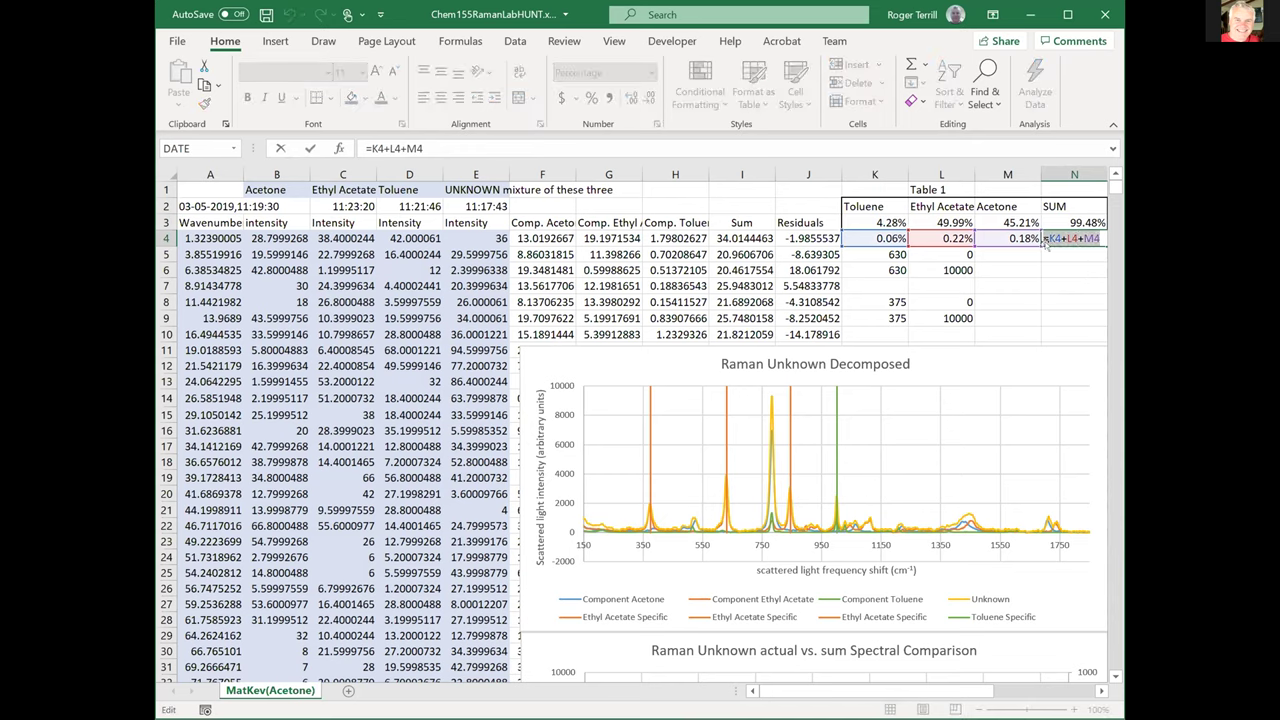
{"action": "key", "text": "Delete"}
{"action": "key", "text": "Return"}
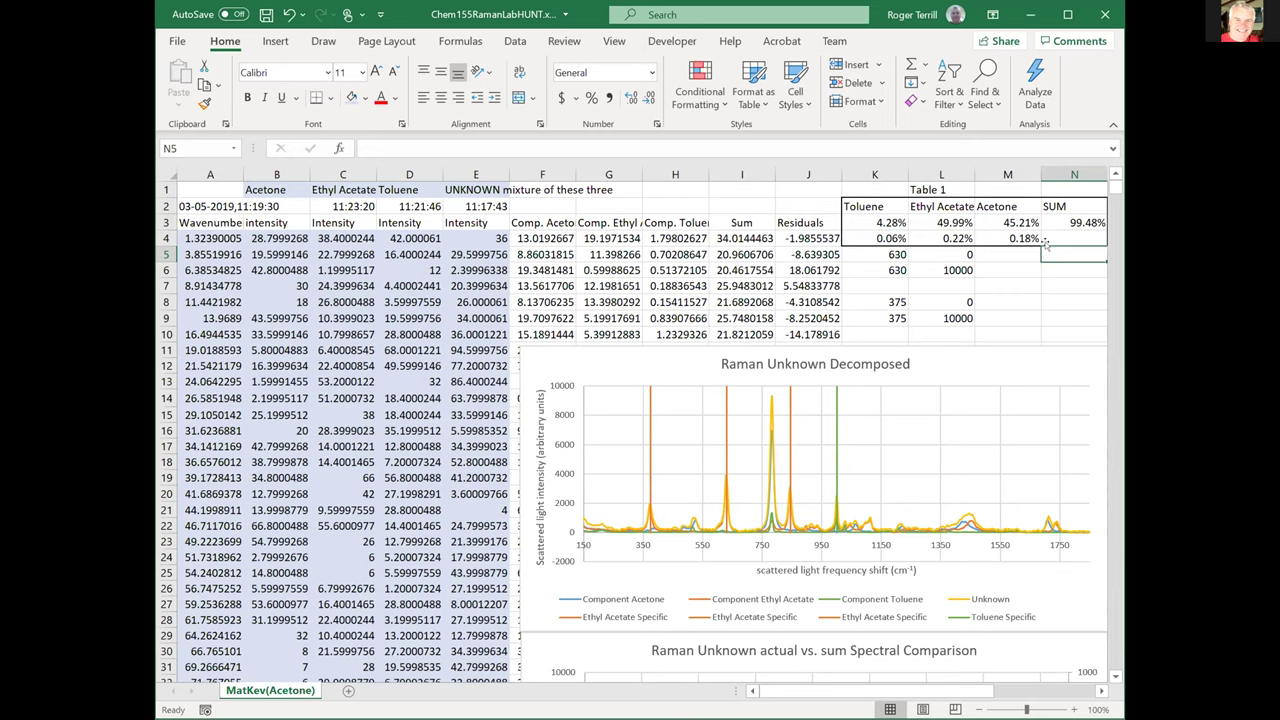
Review the coefficient sum in N3 and the component coefficients and uncertainties across K3:M4.
{"action": "key", "text": "Up"}
{"action": "key", "text": "Up"}
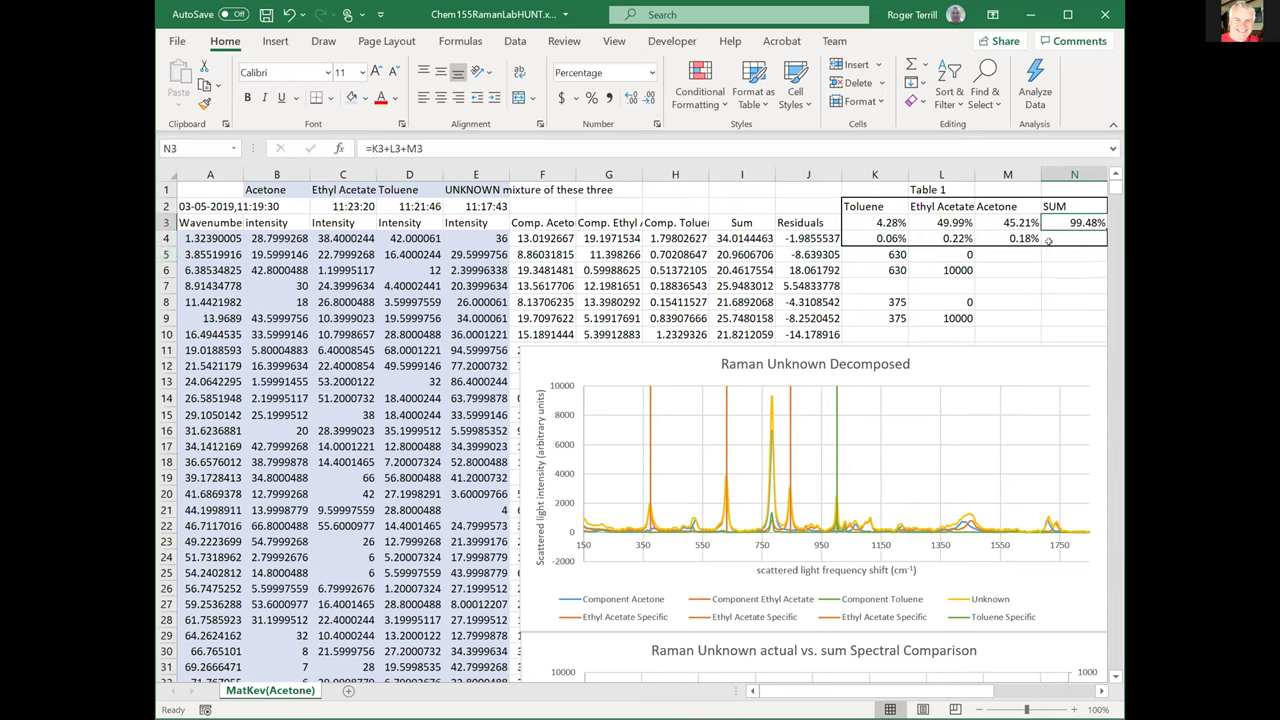
{"action": "key", "text": "Left"}
{"action": "key", "text": "Left"}
{"action": "key", "text": "Left"}
{"action": "key", "text": "Down"}
{"action": "key", "text": "Right"}
{"action": "key", "text": "Right"}
{"action": "key", "text": "Up"}
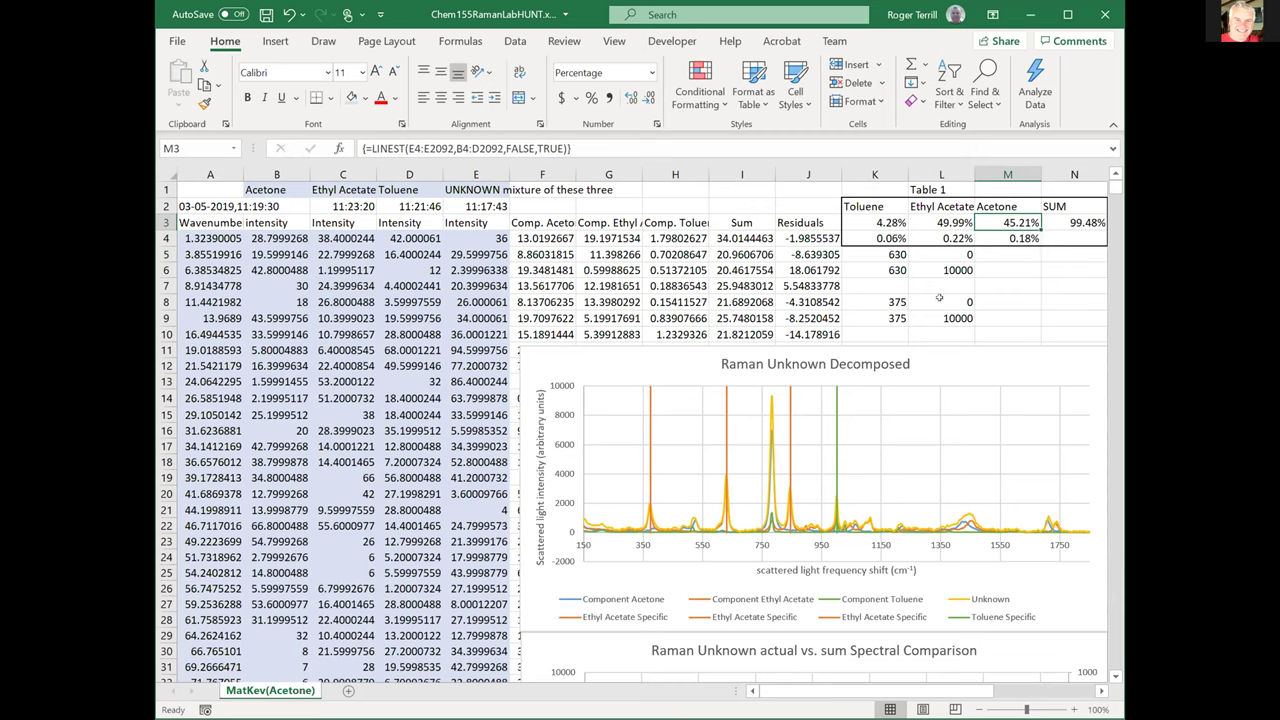
Check the first-row component formulas: acetone =$M$3*B4 in F4, ethyl acetate in G4 and toluene in H4.
{"action": "left_click", "coordinate": [545, 237]}
{"action": "type", "text": "=$M$3*B4"}
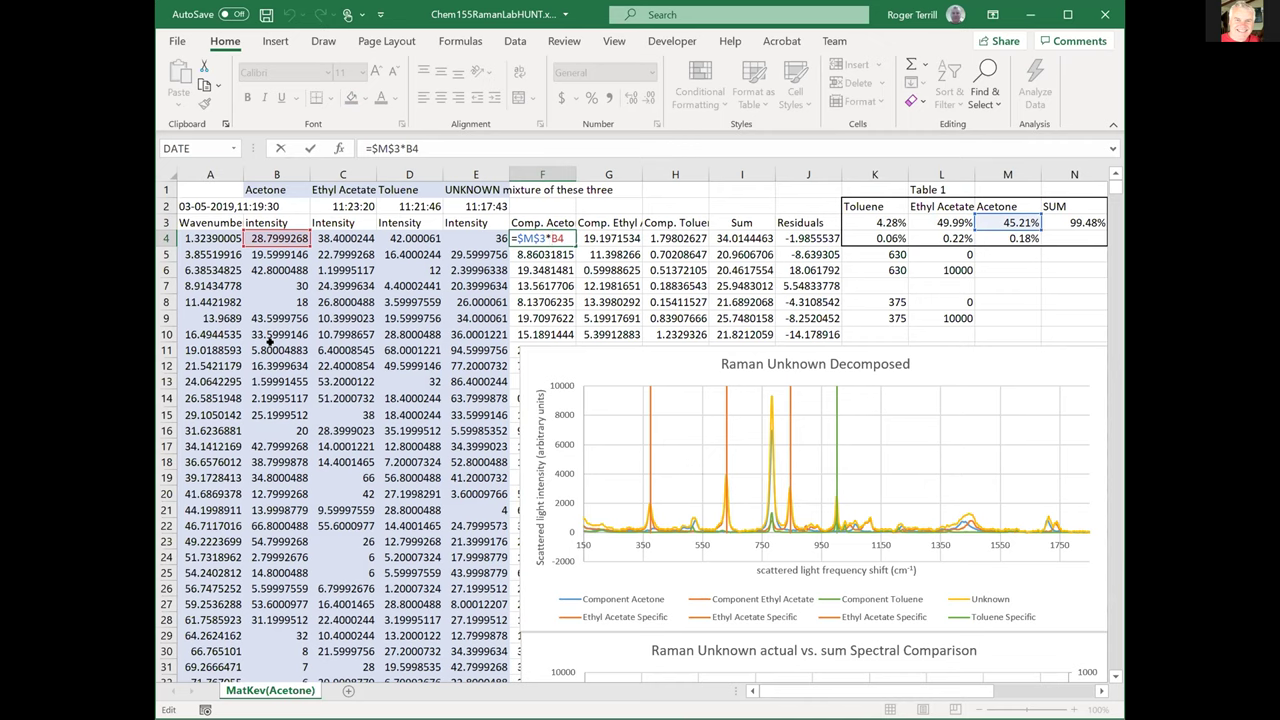
{"action": "key", "text": "ctrl+Return"}
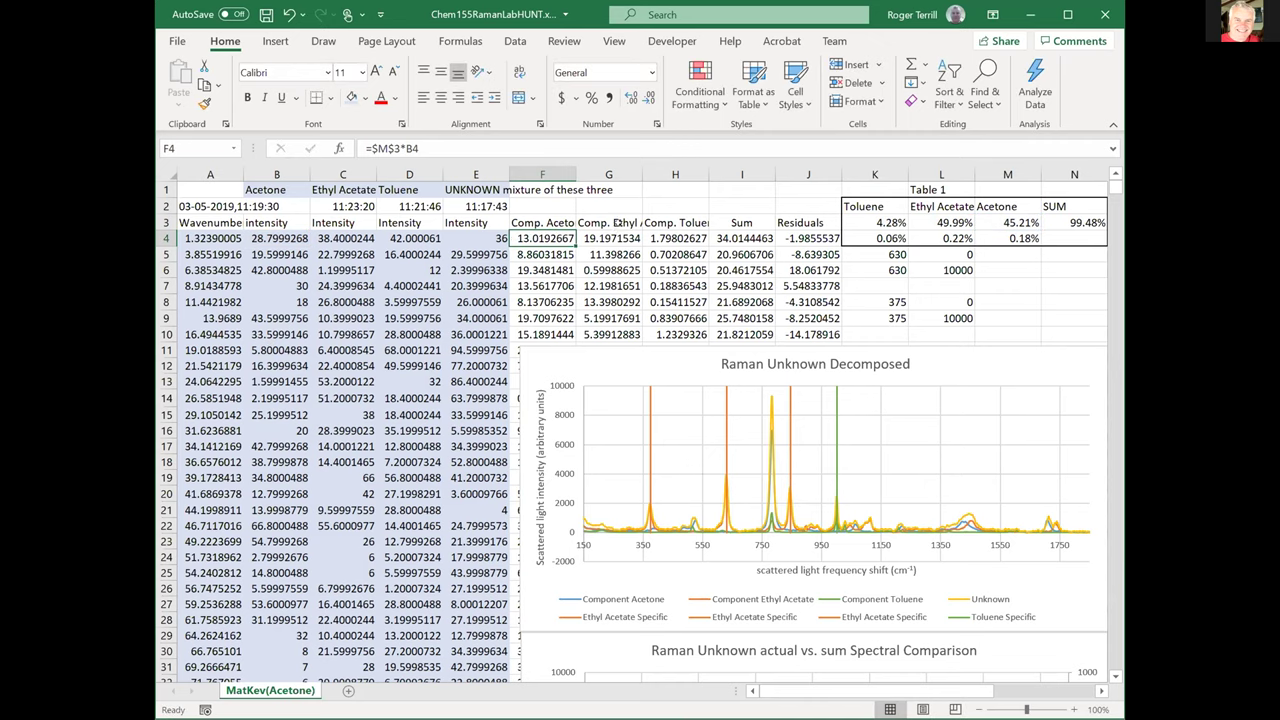
{"action": "double_click", "coordinate": [612, 237]}
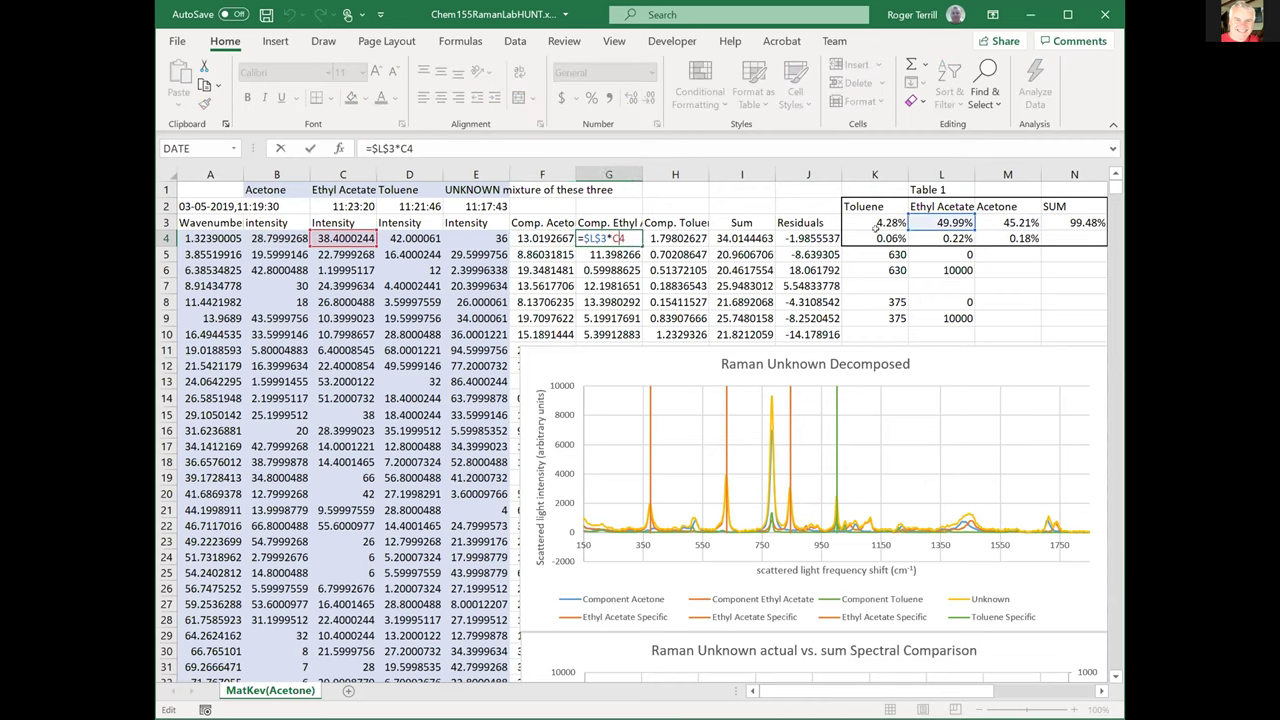
{"action": "key", "text": "ctrl+Return"}
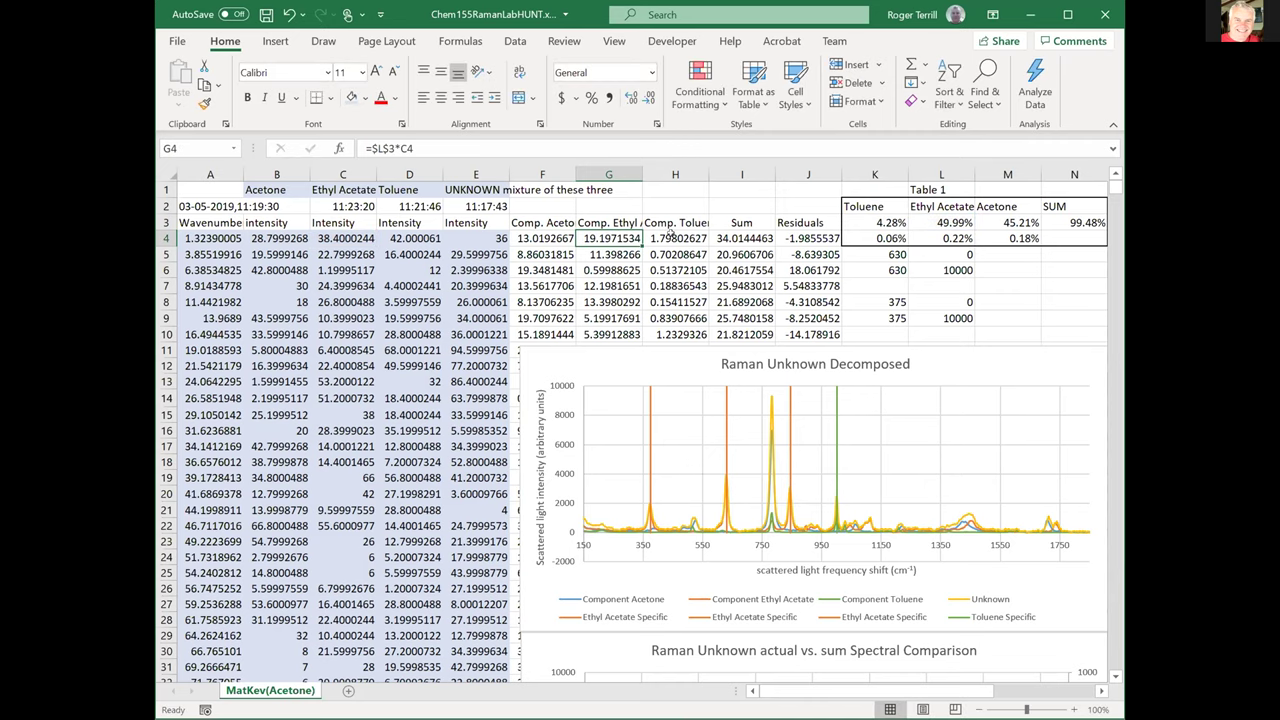
{"action": "double_click", "coordinate": [671, 237]}
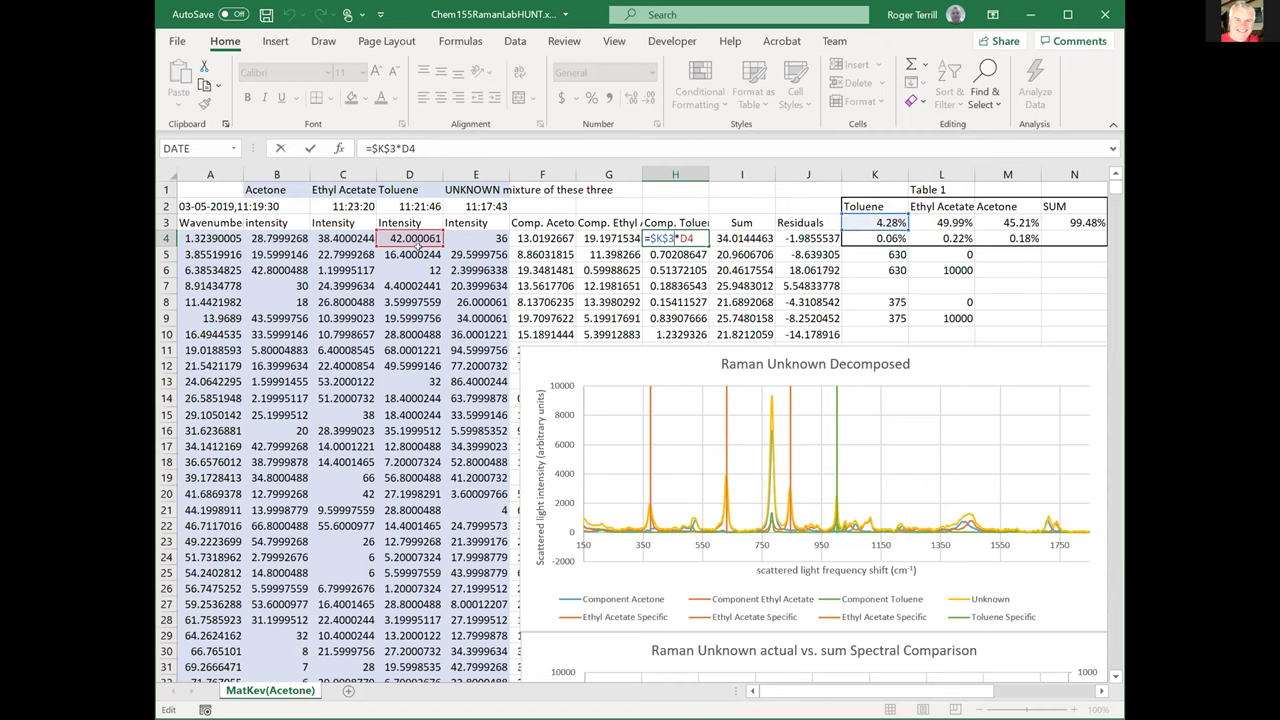
{"action": "key", "text": "ctrl+Return"}
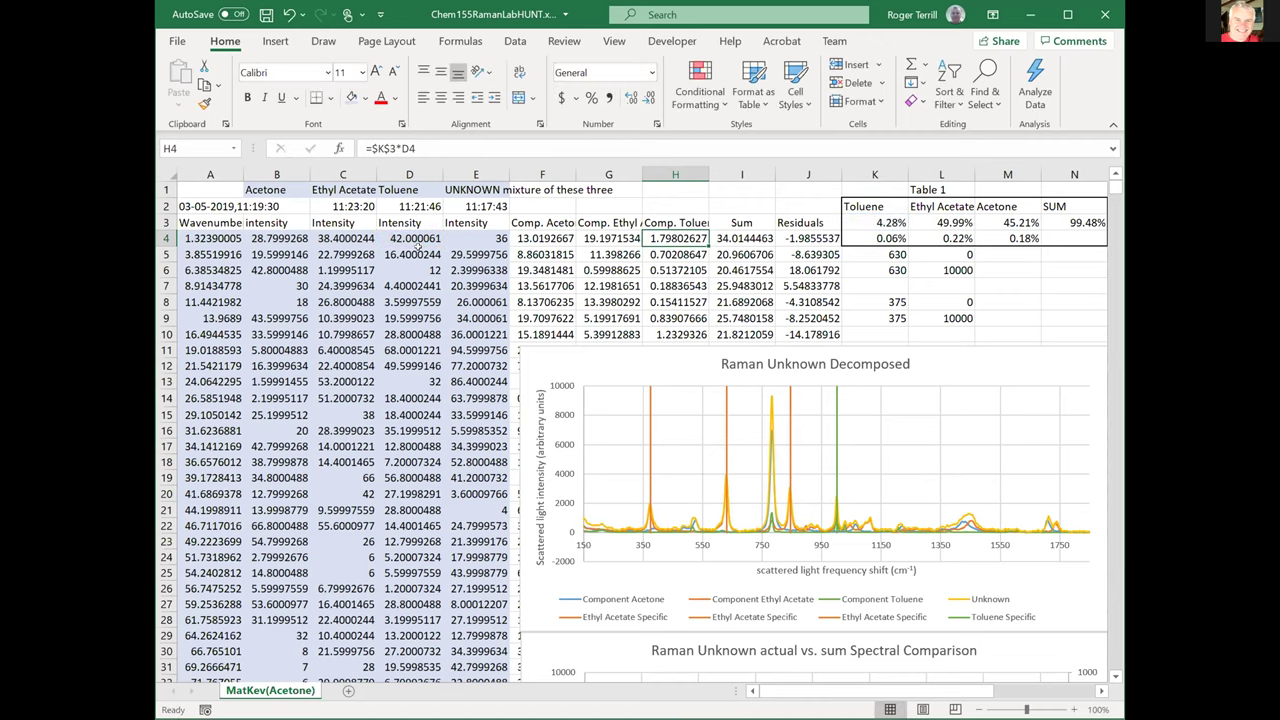
Check that I4 adds the three component intensities with =SUM(F4:H4).
{"action": "left_click", "coordinate": [740, 237]}
{"action": "key", "text": "alt+equal"}
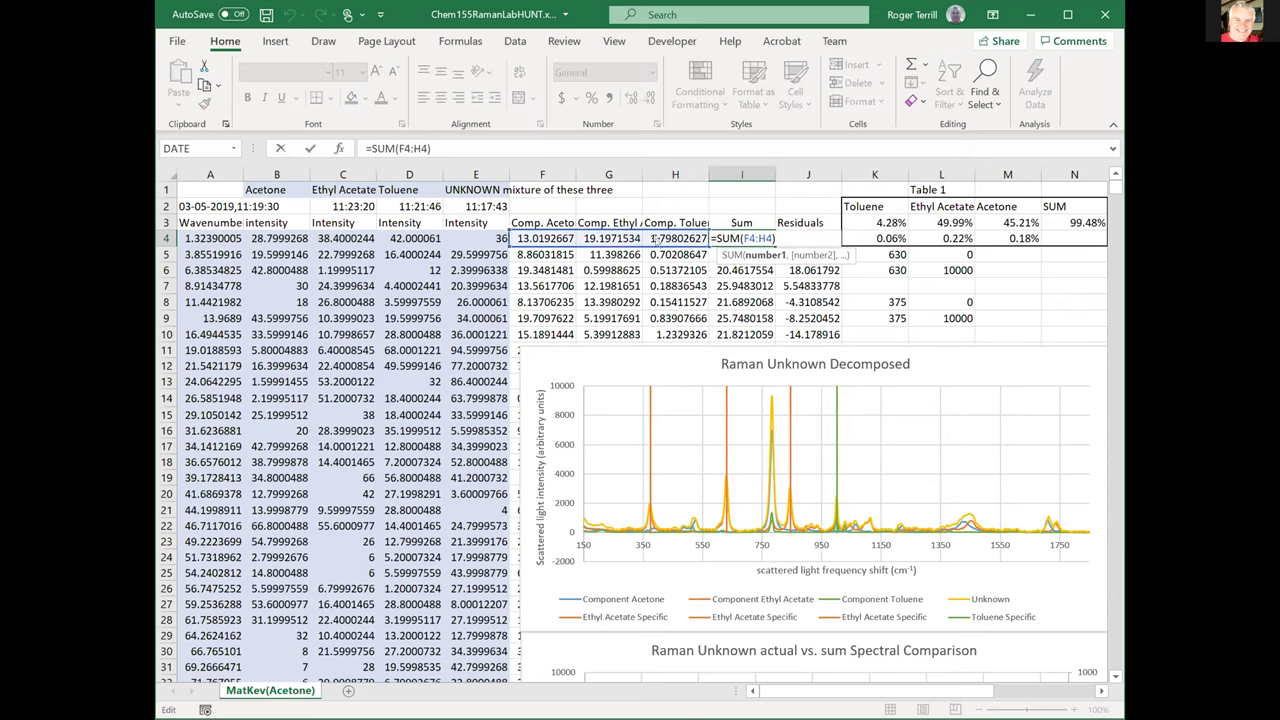
{"action": "key", "text": "ctrl+Return"}
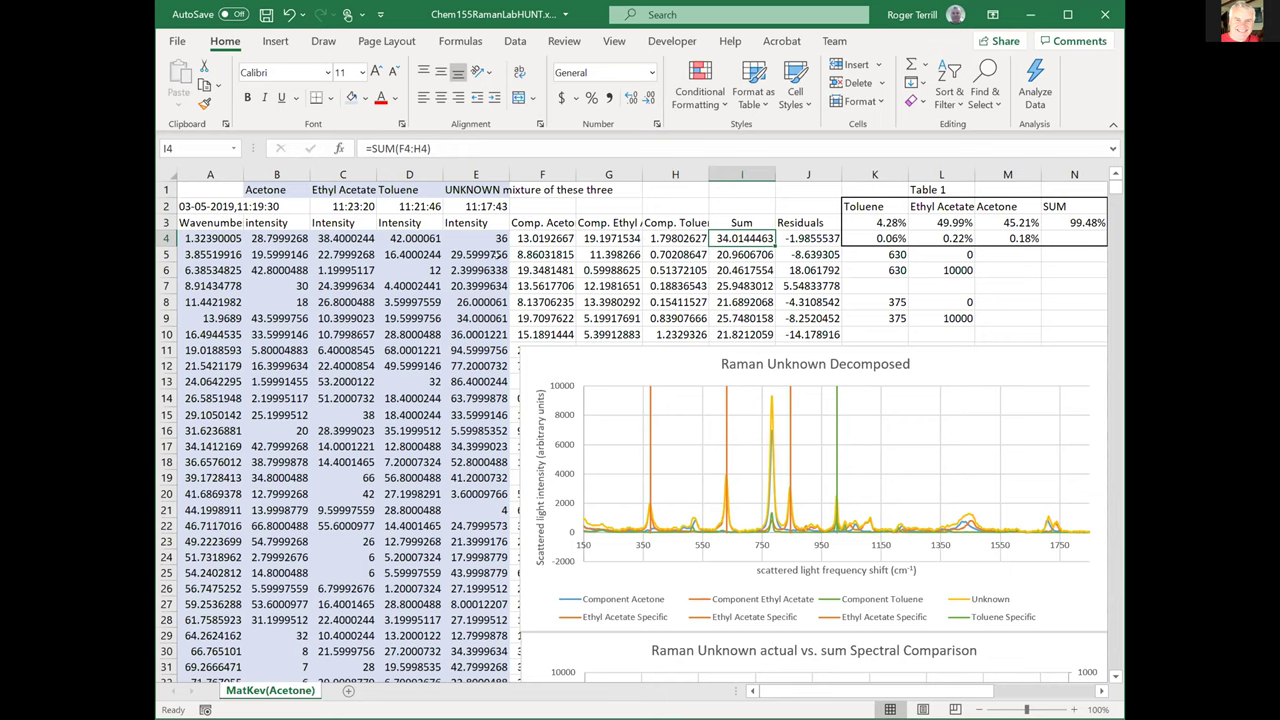
Examine the Residuals series in the Raman Unknown actual vs. sum Spectral Comparison chart, including the region near 900 cm⁻¹.
{"action": "scroll", "coordinate": [585, 449], "scroll_direction": "down", "scroll_amount": 2}
{"action": "scroll", "coordinate": [643, 464], "scroll_direction": "down", "scroll_amount": 3}
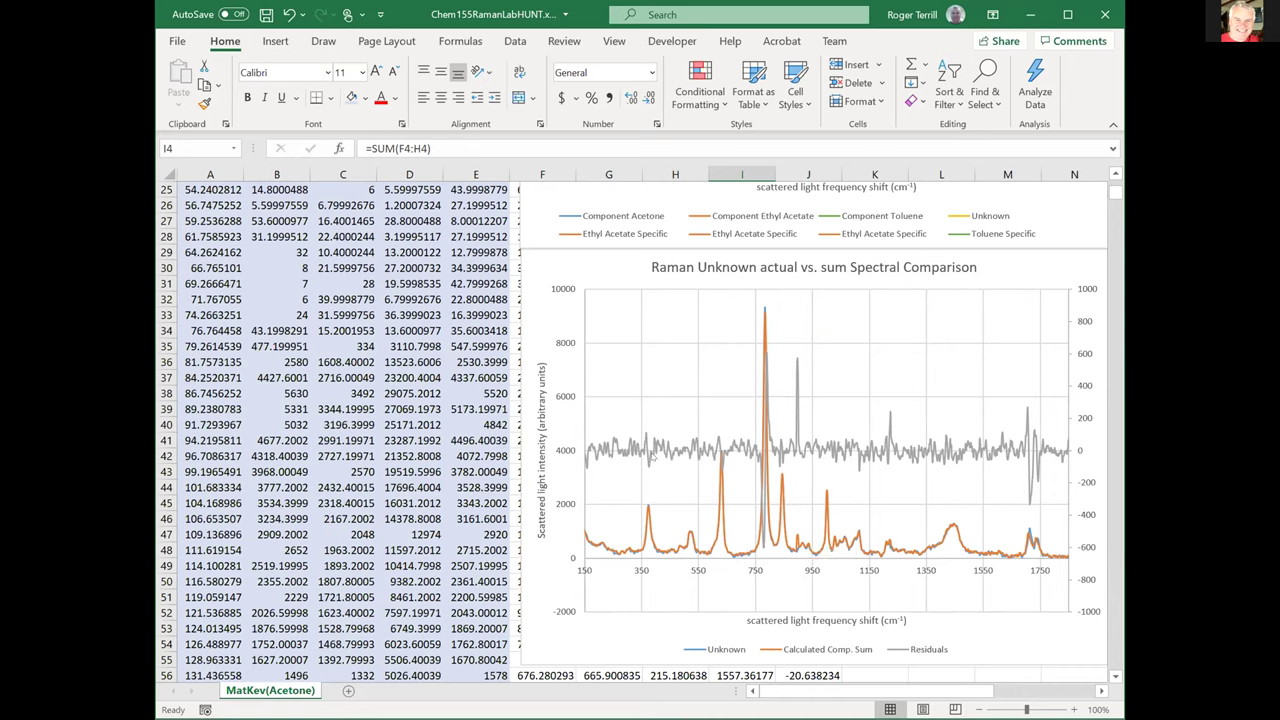
{"action": "mouse_move", "coordinate": [714, 455]}
{"action": "mouse_move", "coordinate": [1032, 480]}
{"action": "mouse_move", "coordinate": [1051, 450]}
{"action": "mouse_move", "coordinate": [826, 506]}
{"action": "mouse_move", "coordinate": [798, 455]}
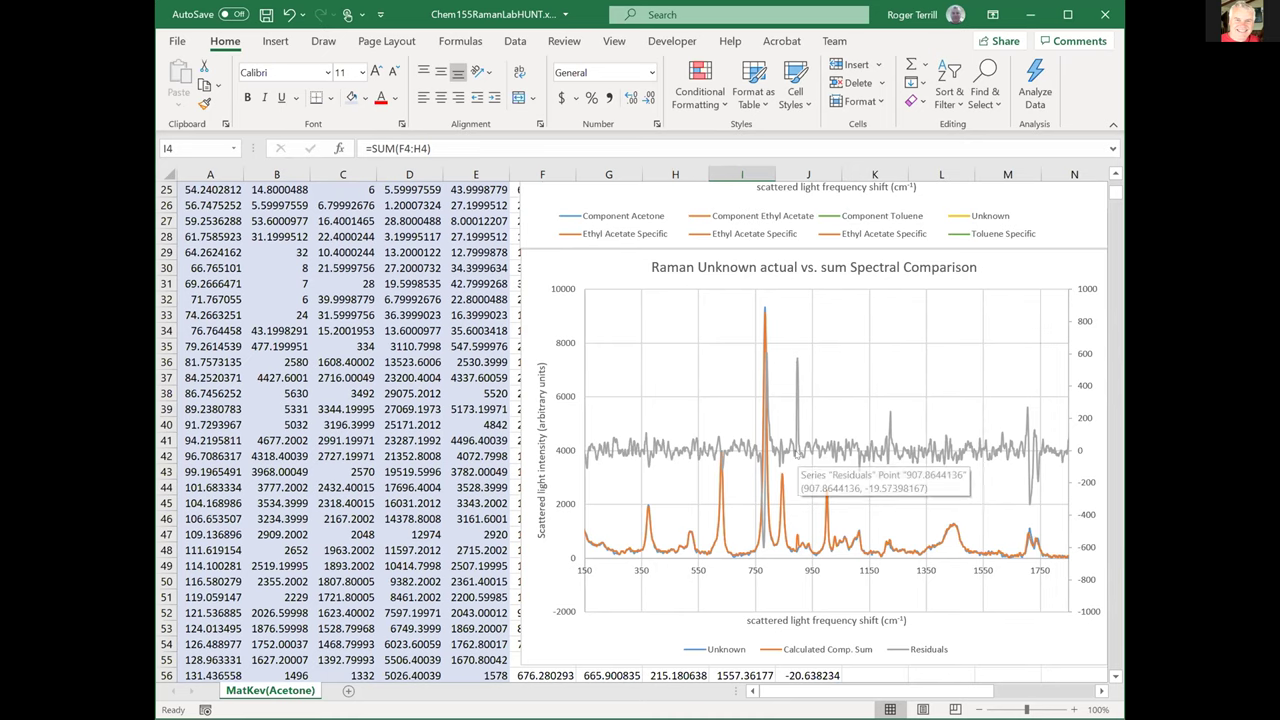